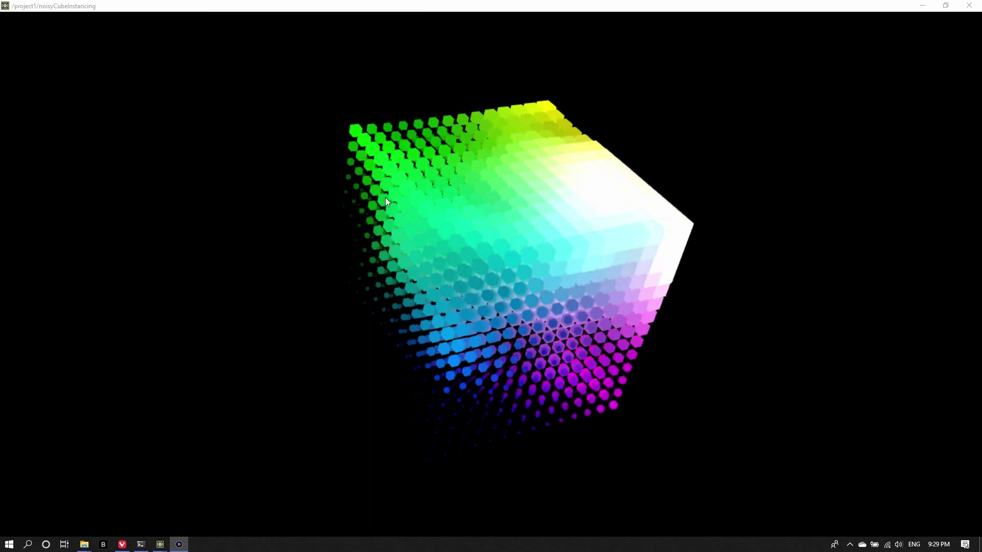
- Examine the finished noisy cube instancing output from several angles and close its window
left_click_drag(385, 199, 486, 253)
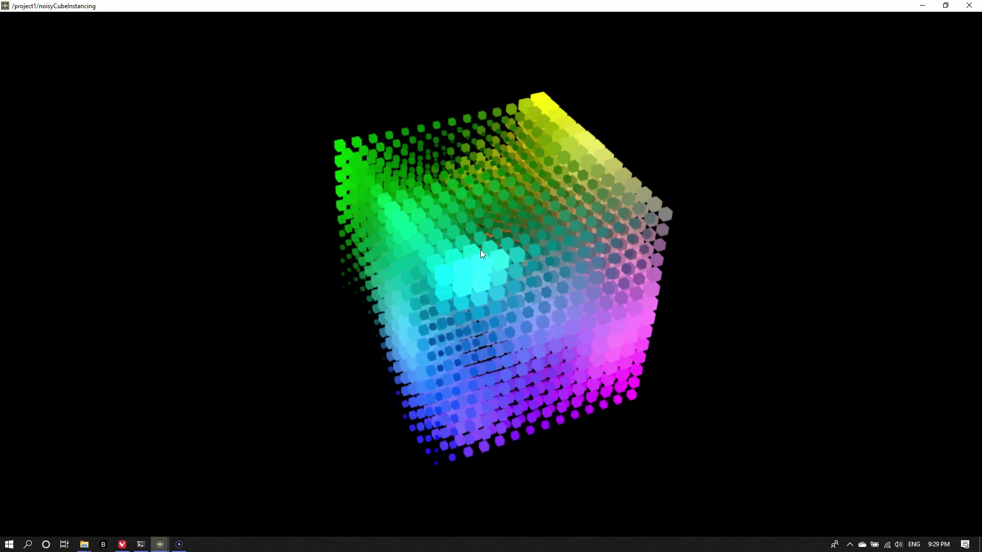
left_click_drag(420, 249, 370, 206)
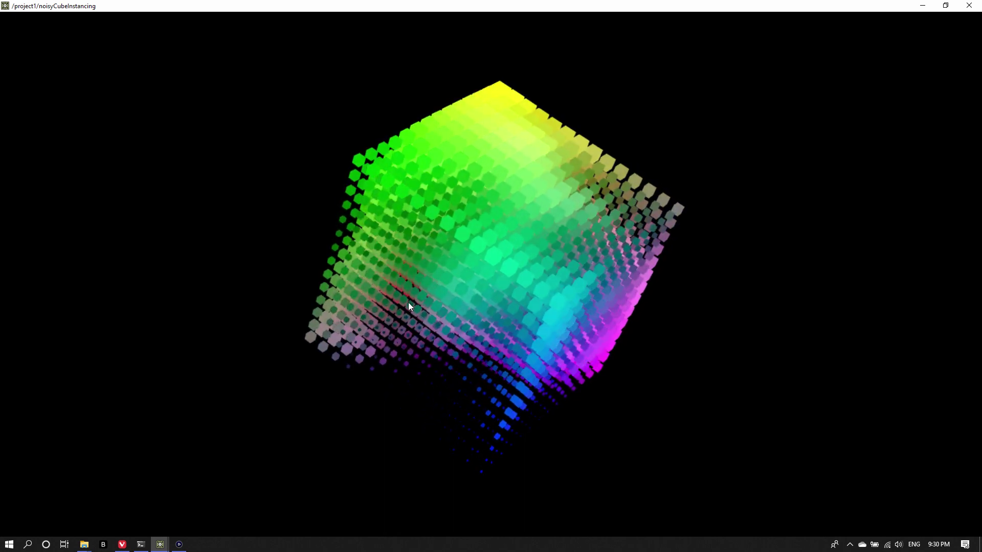
double_click(504, 274)
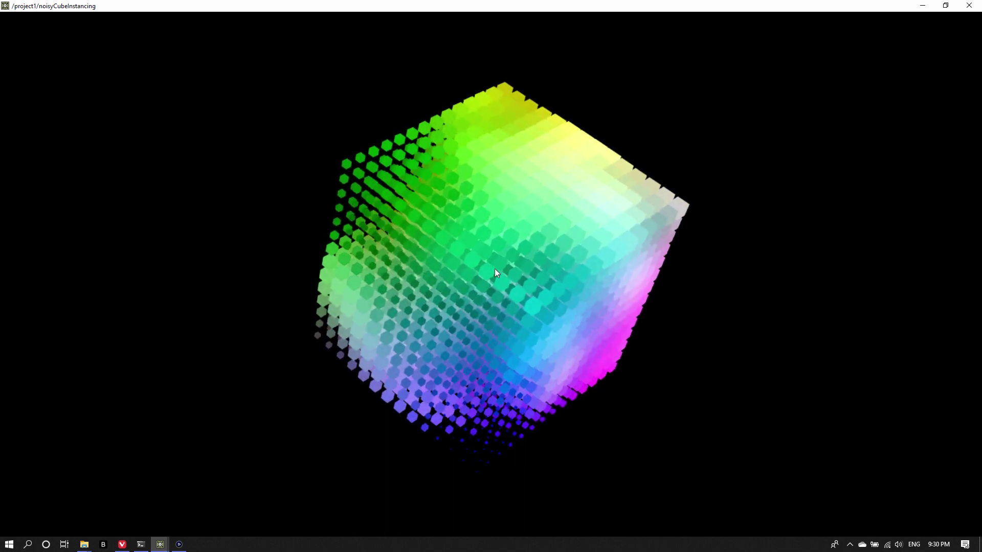
left_click_drag(408, 235, 532, 266)
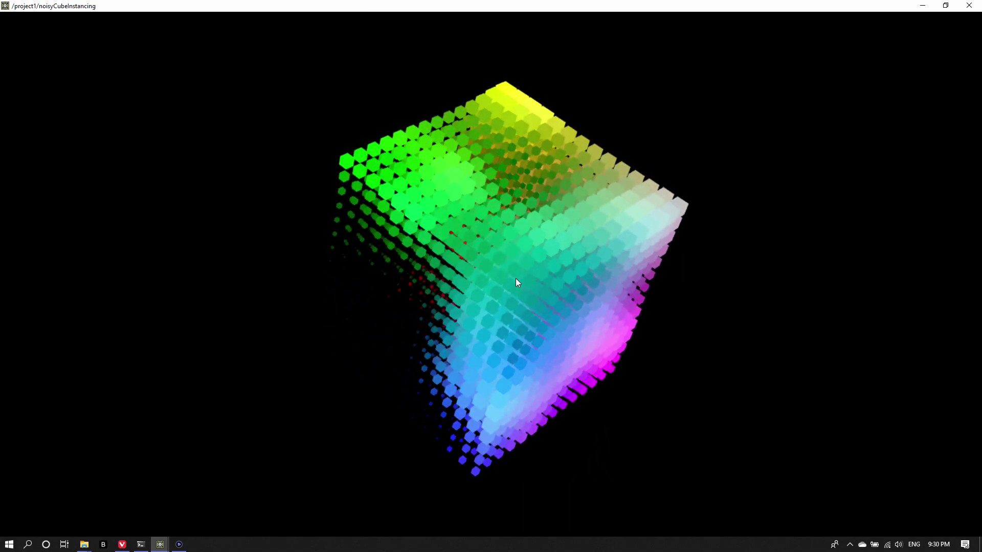
left_click(968, 5)
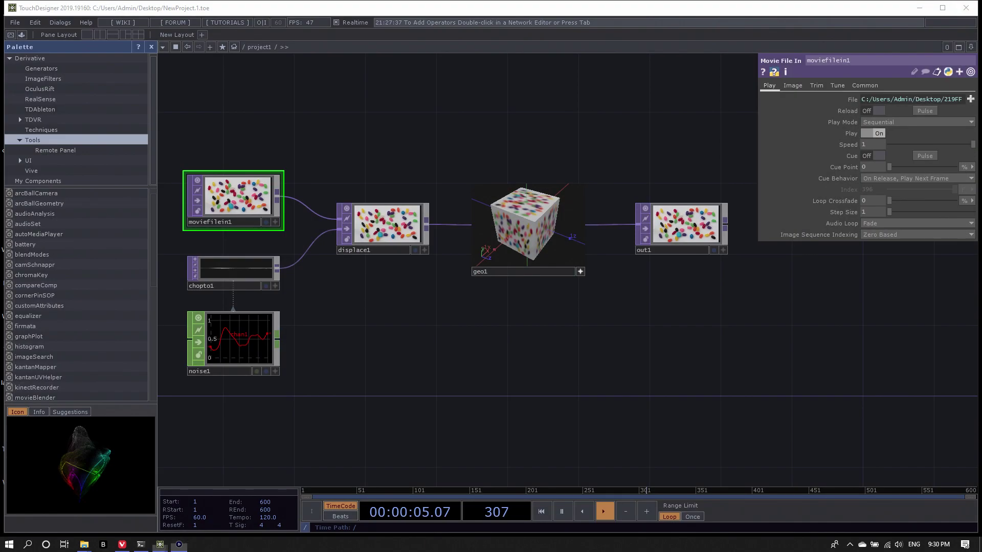
- Delete all existing operators from the project1 network
left_click_drag(528, 333, 514, 305)
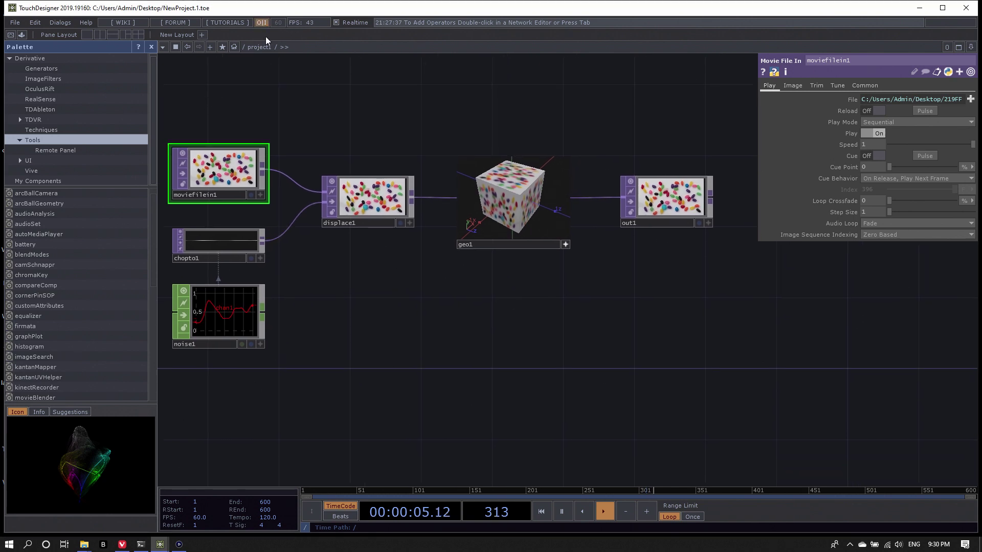
right_click_drag(217, 90, 721, 392)
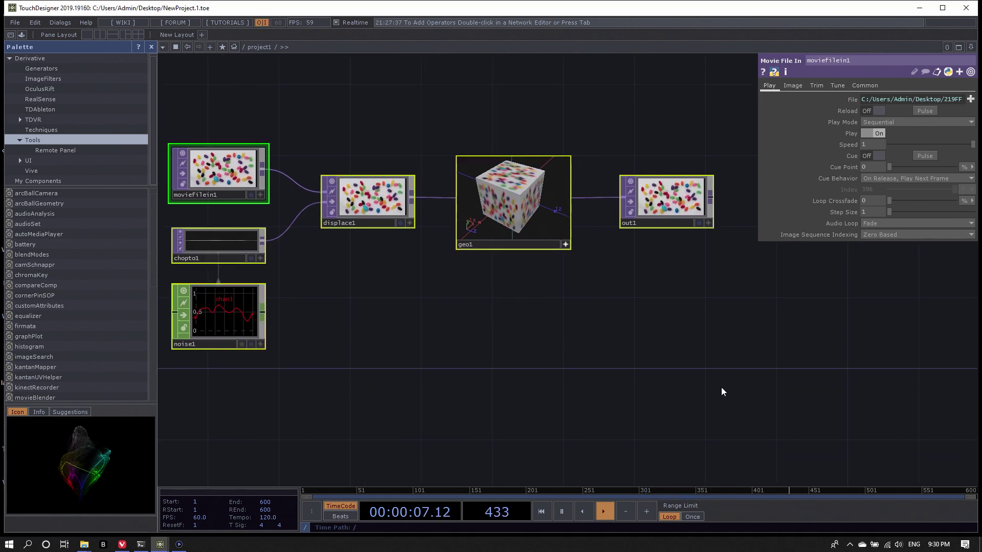
key("Delete")
left_click_drag(445, 331, 448, 264)
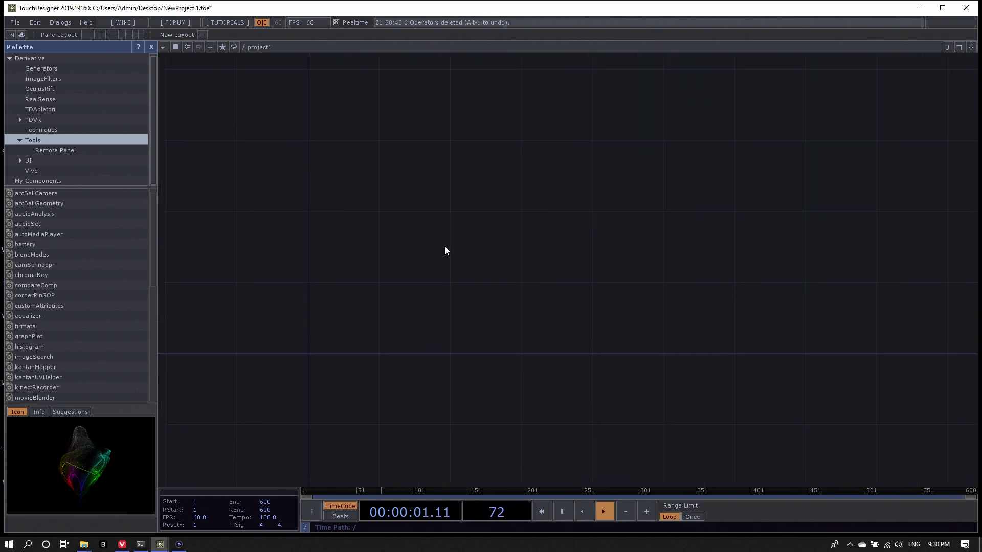
- Add a Box SOP to the empty network
key("Tab")
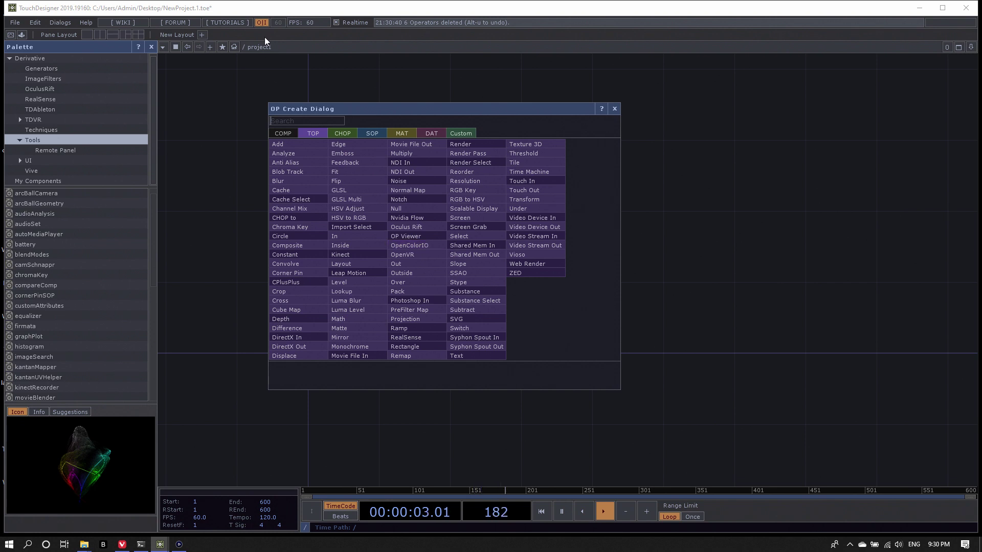
left_click(378, 134)
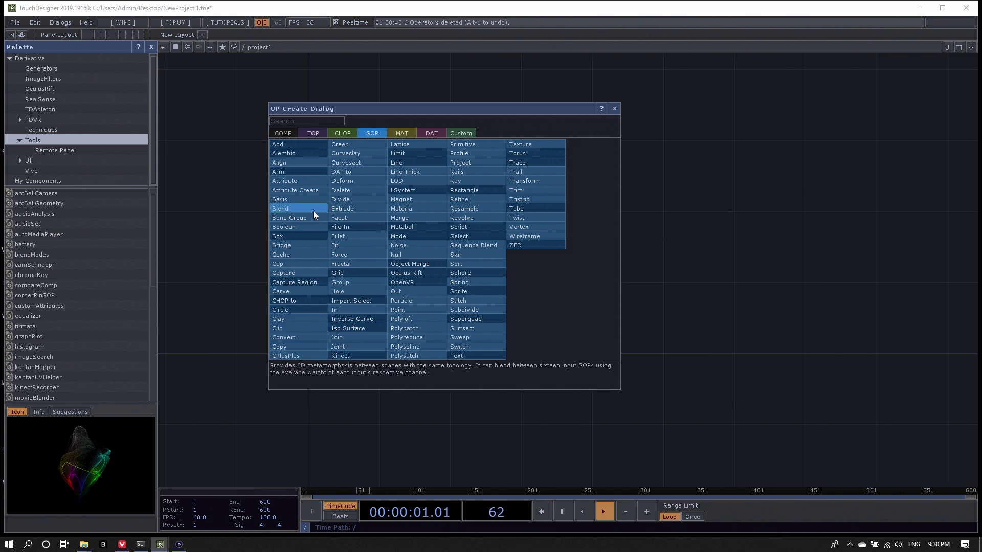
left_click(311, 236)
left_click(342, 183)
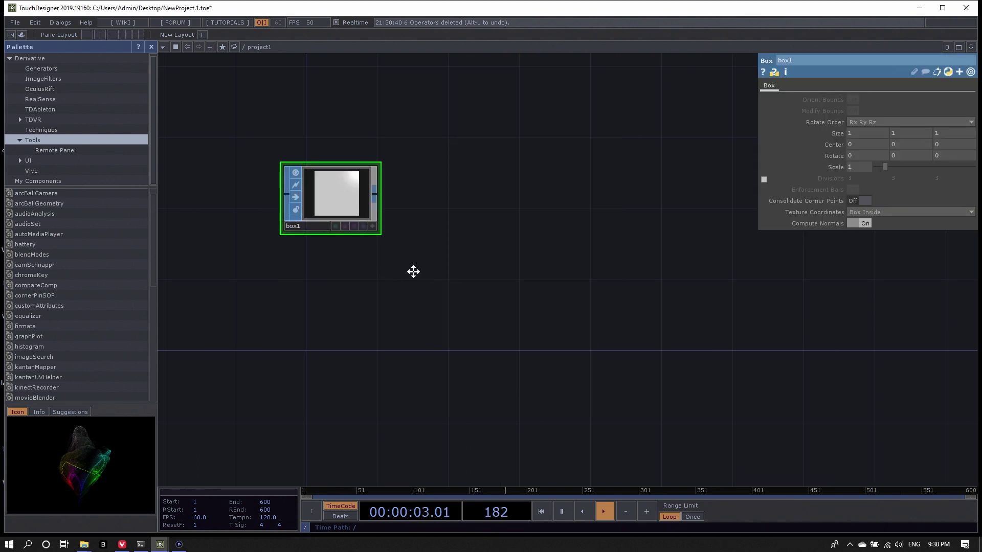
left_click_drag(412, 272, 396, 252)
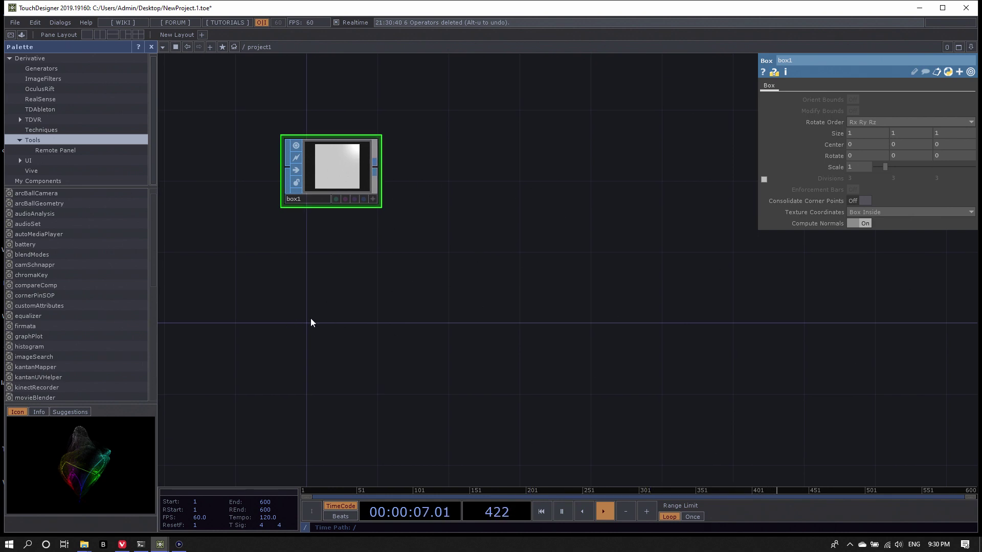
- Add a second Box SOP directly below the first one
key("Tab")
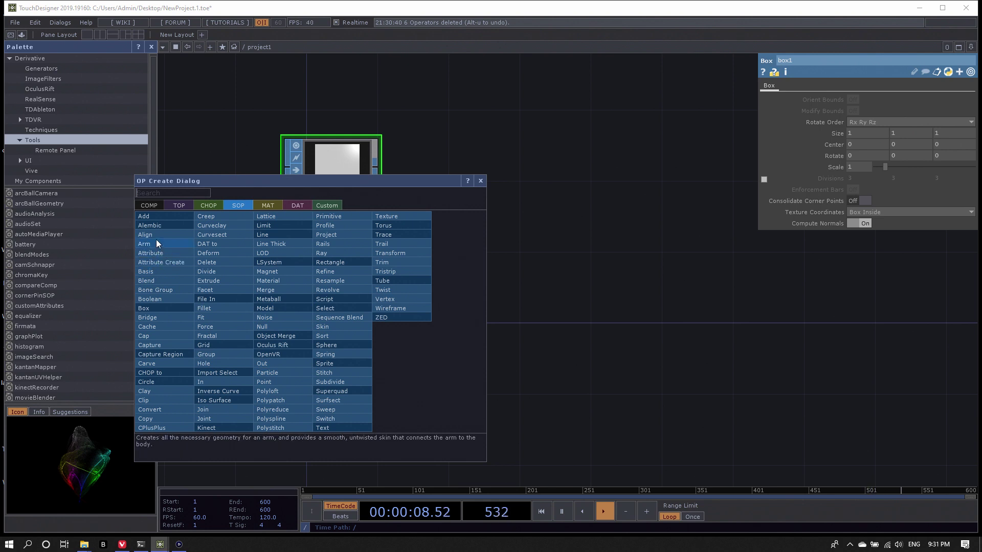
left_click(159, 309)
left_click(329, 279)
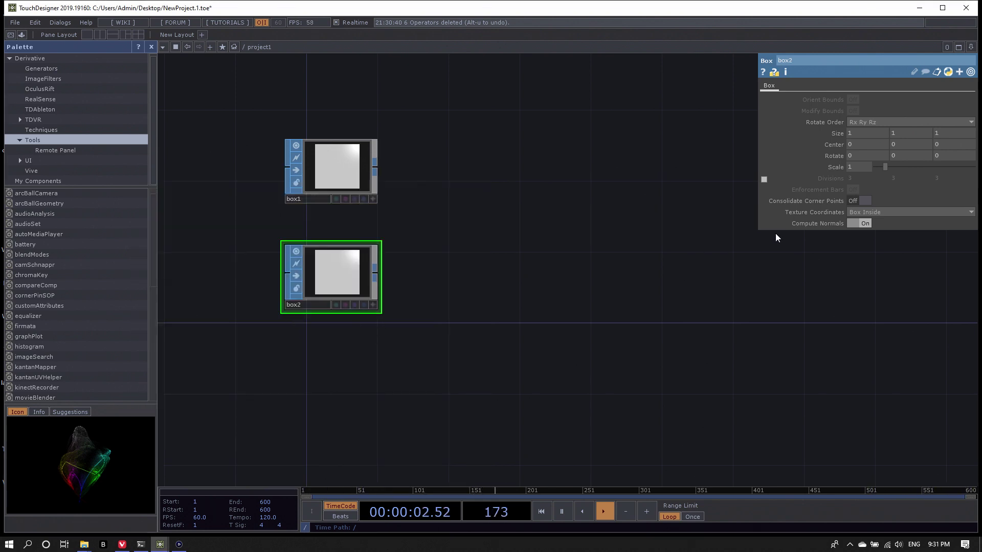
- Enable divisions on box2 and check its point count in the operator info
left_click(764, 180)
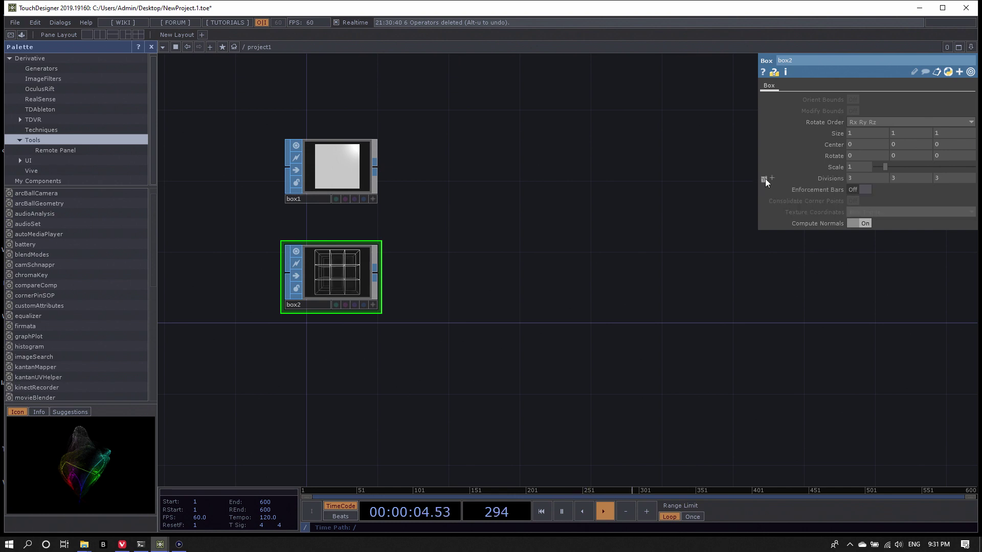
left_click_drag(519, 298, 517, 318)
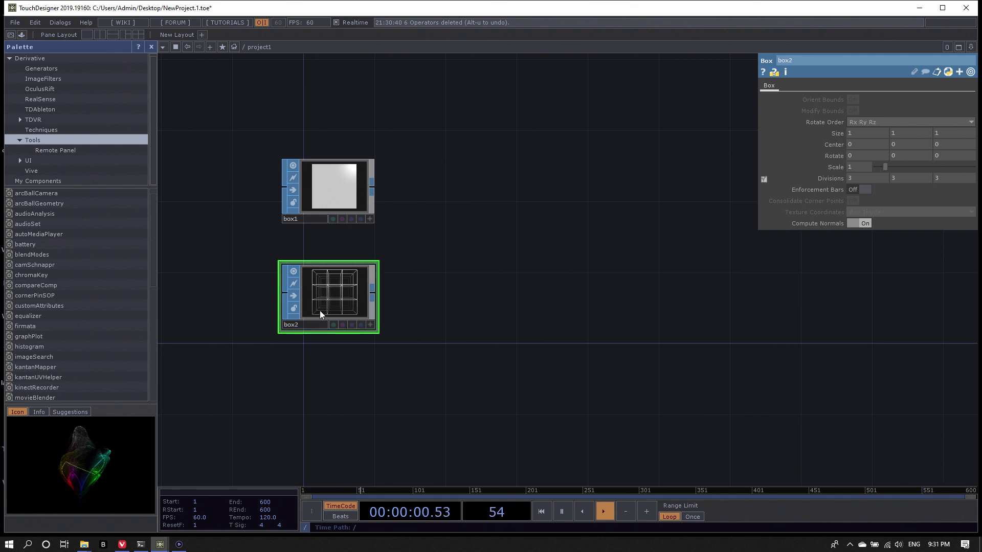
middle_click_drag(330, 298, 361, 307)
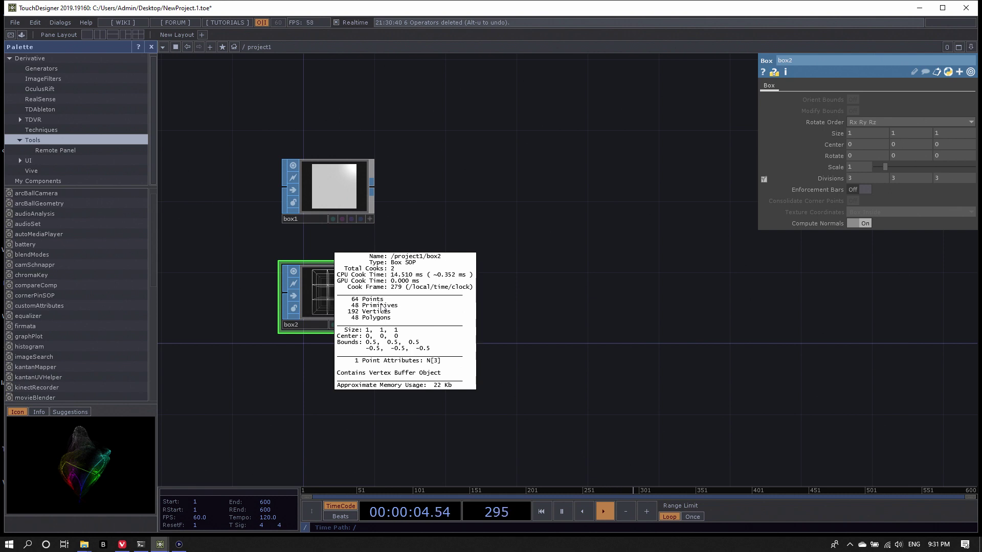
middle_click_drag(309, 309, 309, 312)
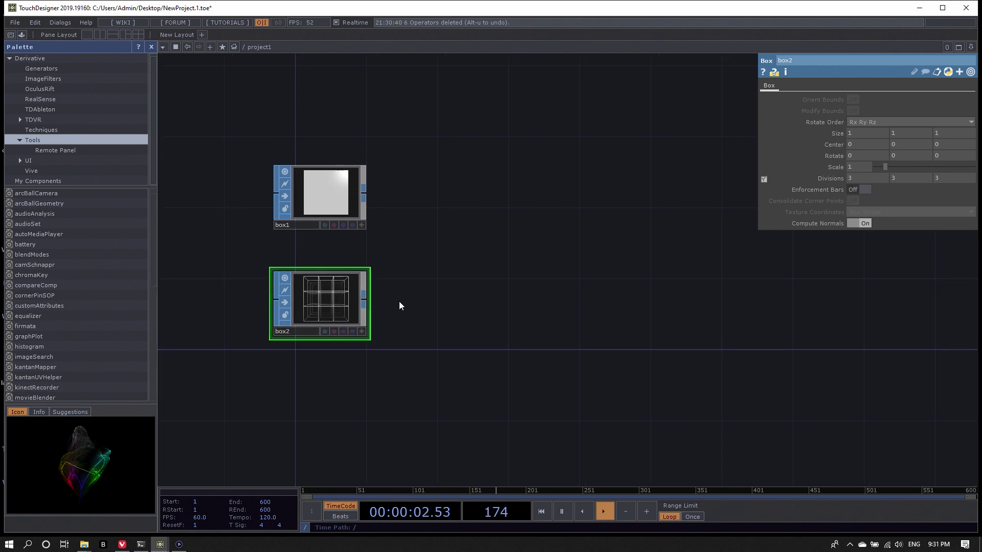
- Add a Copy SOP that takes box1 as its first input and box2 as its second input
left_click(367, 192)
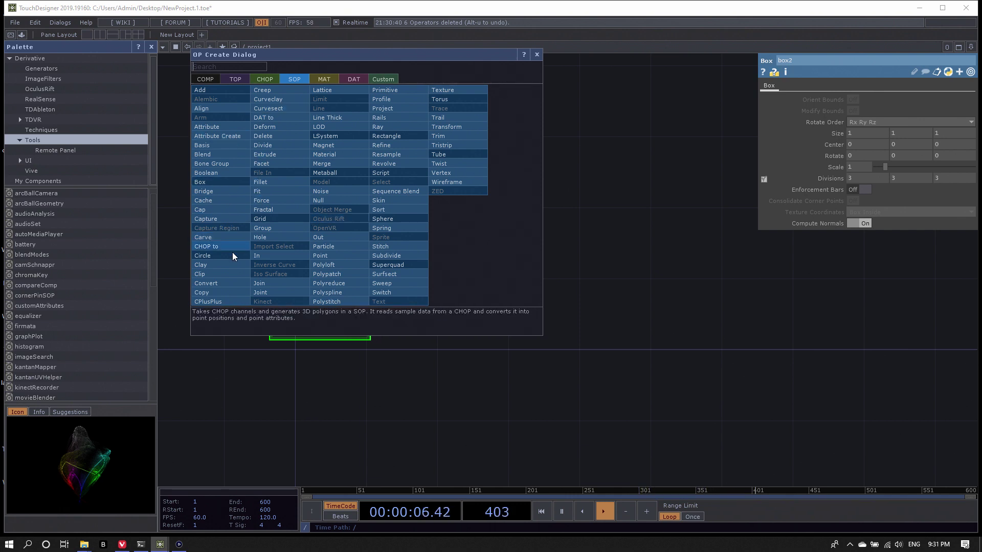
left_click(229, 298)
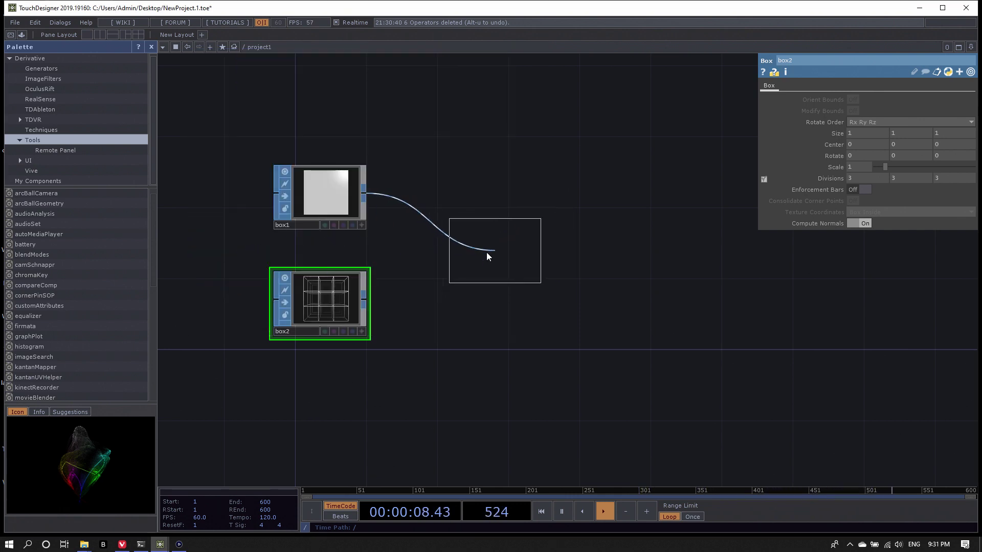
left_click(486, 252)
left_click_drag(365, 301, 446, 252)
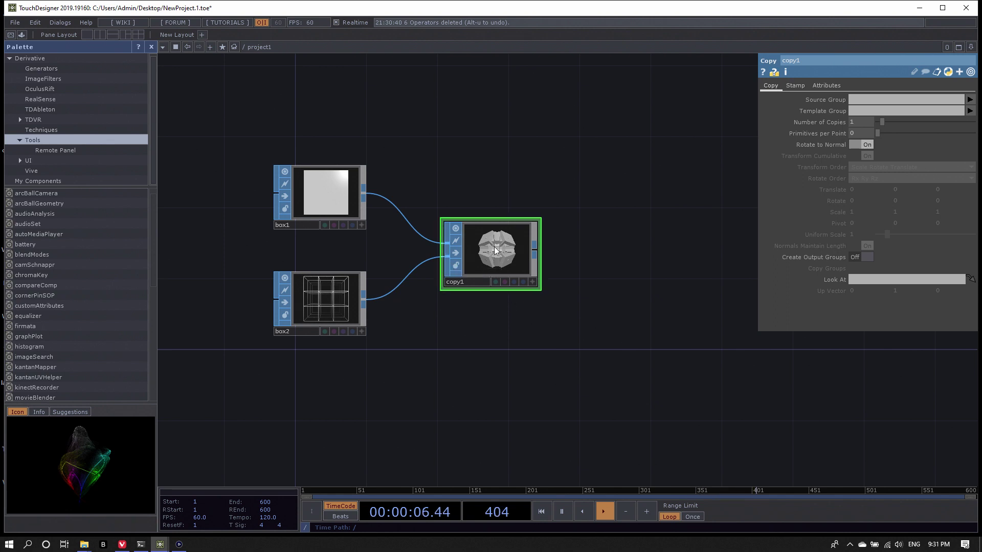
- Turn off Rotate to Normal on copy1 so the copied boxes are not rotated
scroll(498, 252, "up", 5)
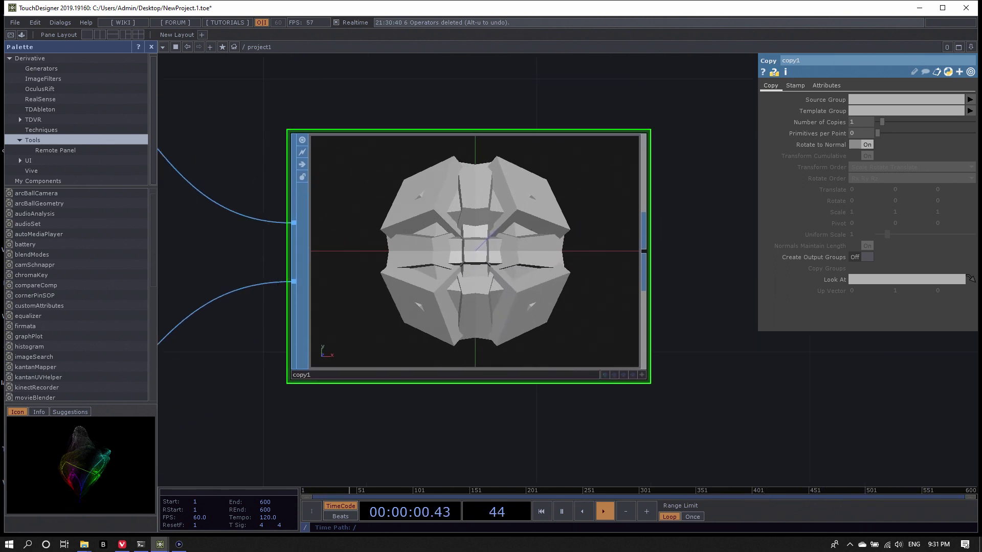
left_click(861, 145)
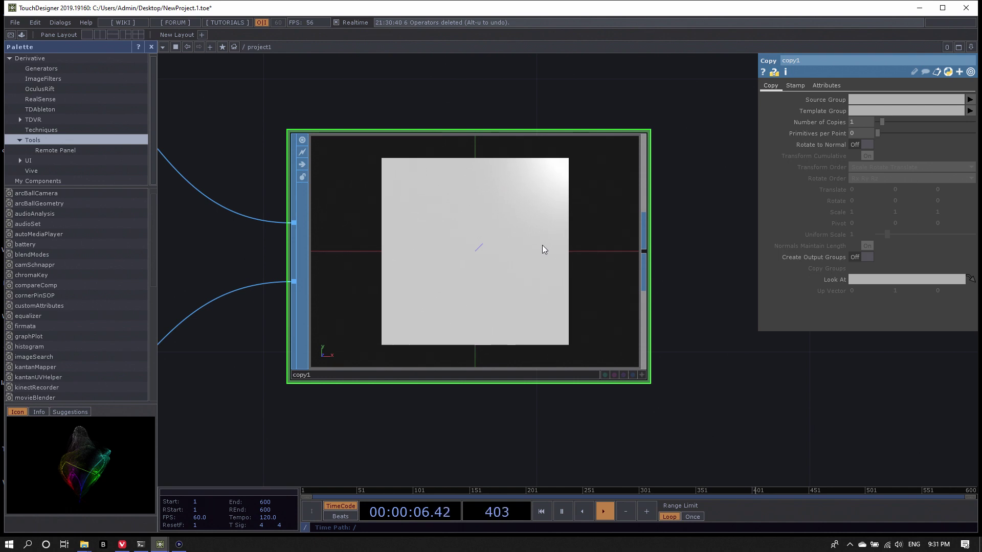
scroll(542, 250, "down", 5)
scroll(544, 256, "up", 3)
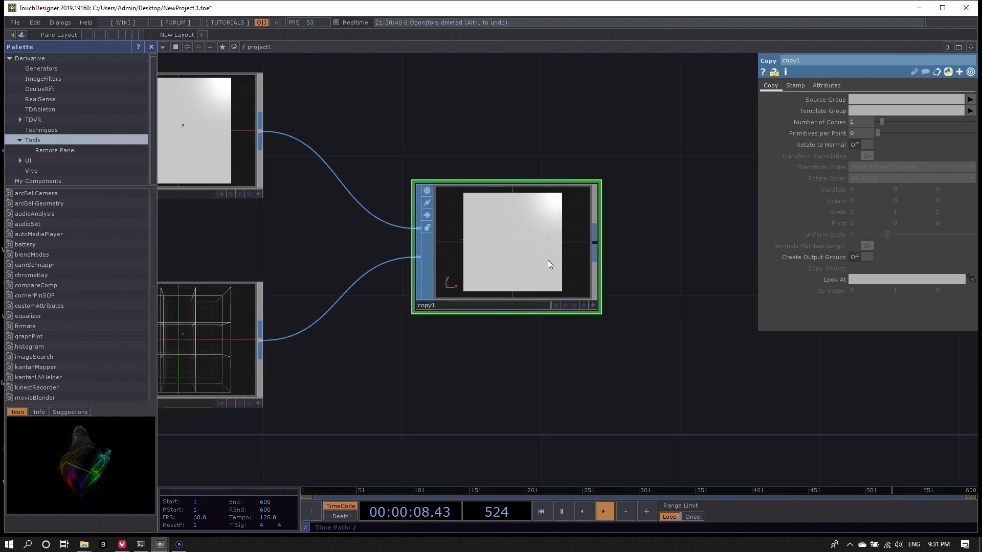
scroll(548, 259, "down", 3)
scroll(544, 258, "up", 3)
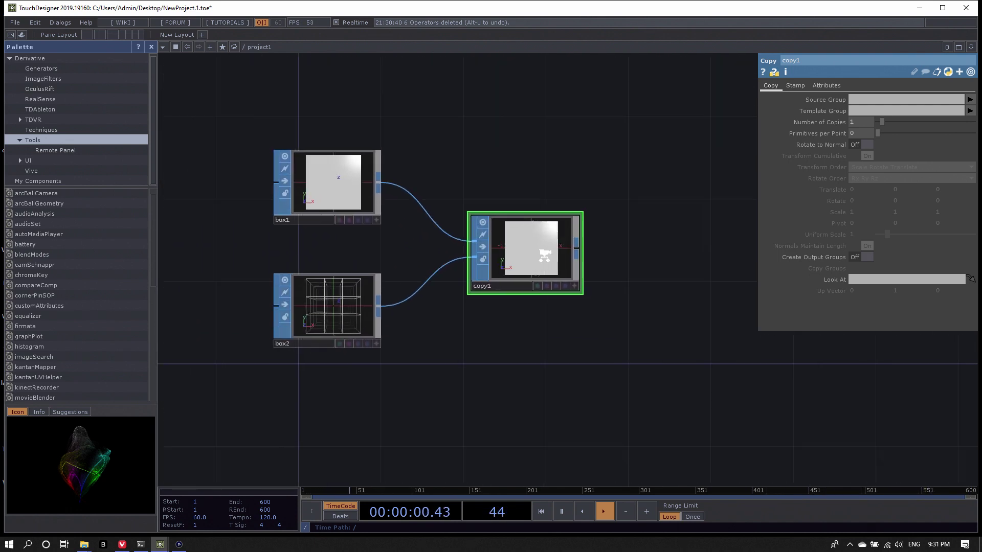
- Set the scale of box1 to 0.23
left_click(288, 172)
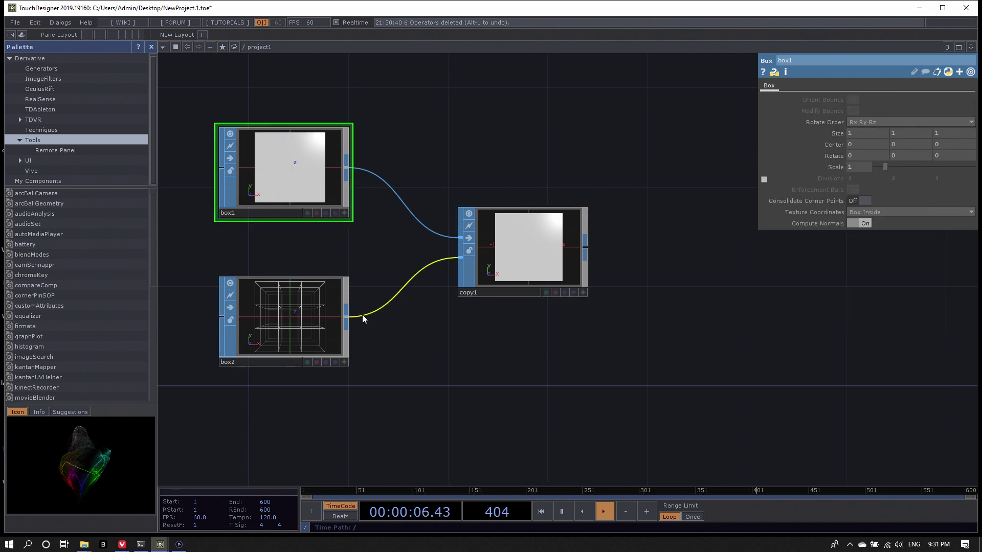
left_click(281, 318)
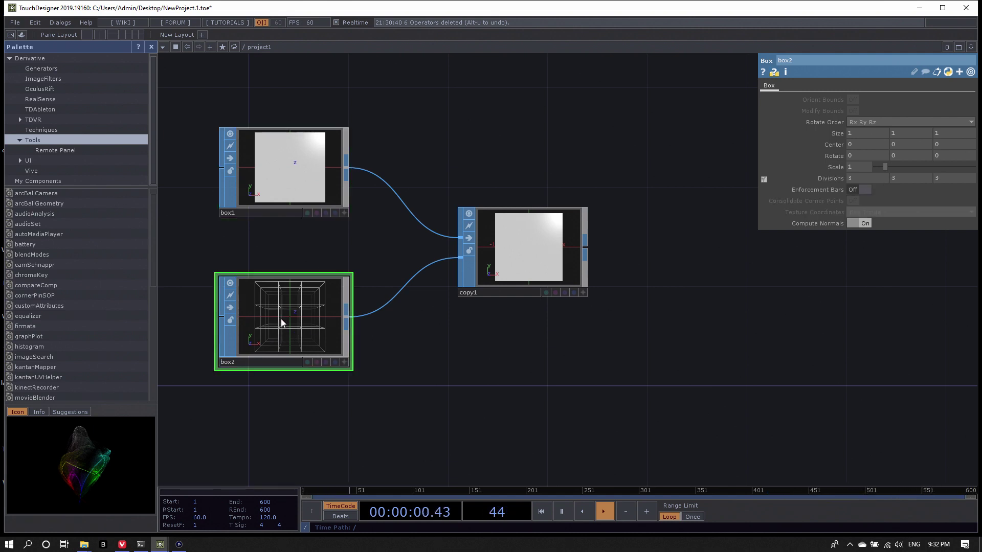
left_click(274, 191)
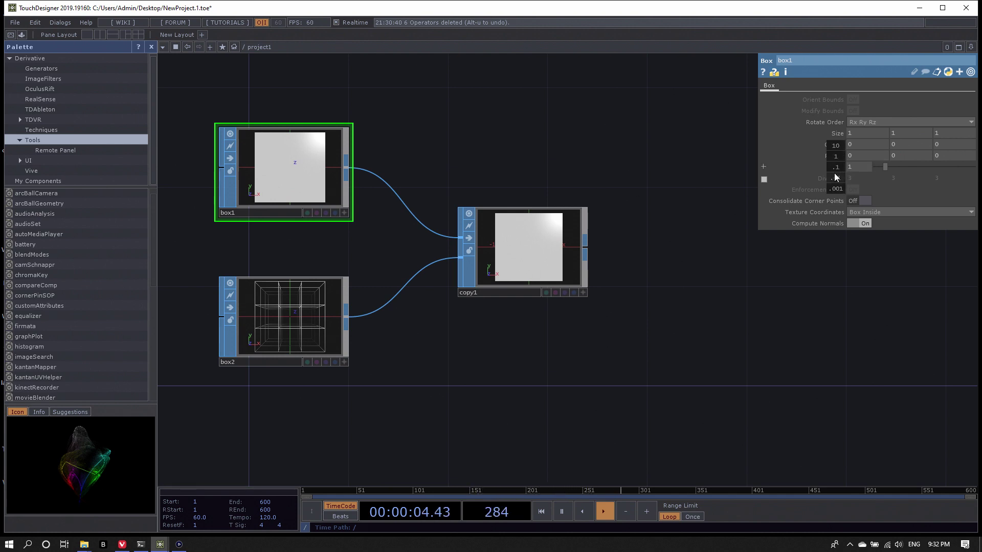
middle_click_drag(835, 179, 801, 152)
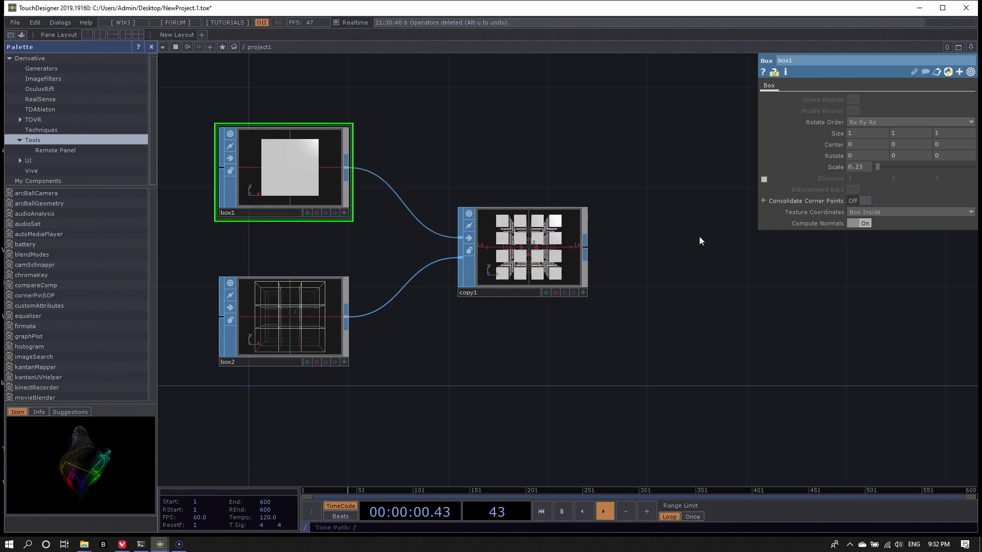
- Examine the grid of copied boxes in the copy1 viewer from a raised angle
scroll(545, 281, "up", 5)
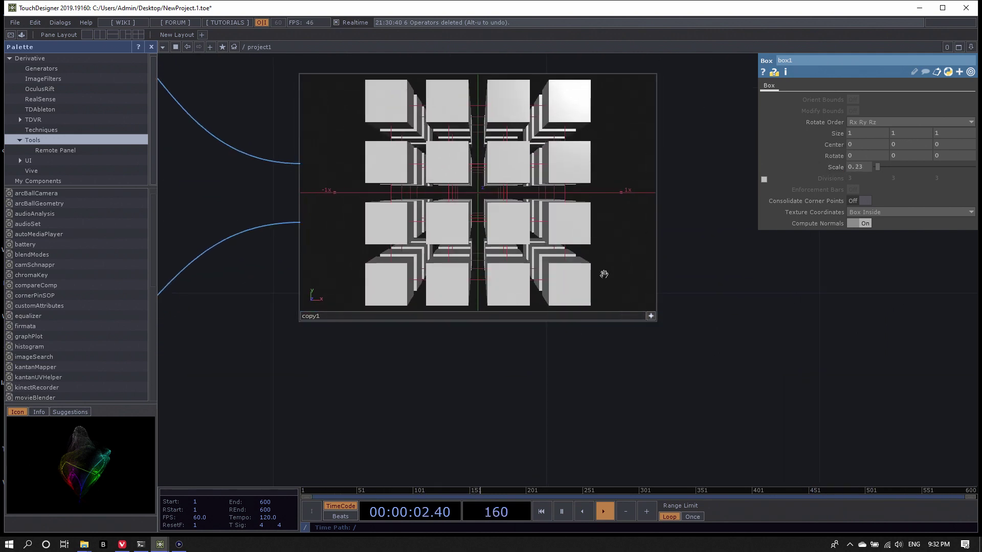
left_click_drag(604, 274, 601, 225)
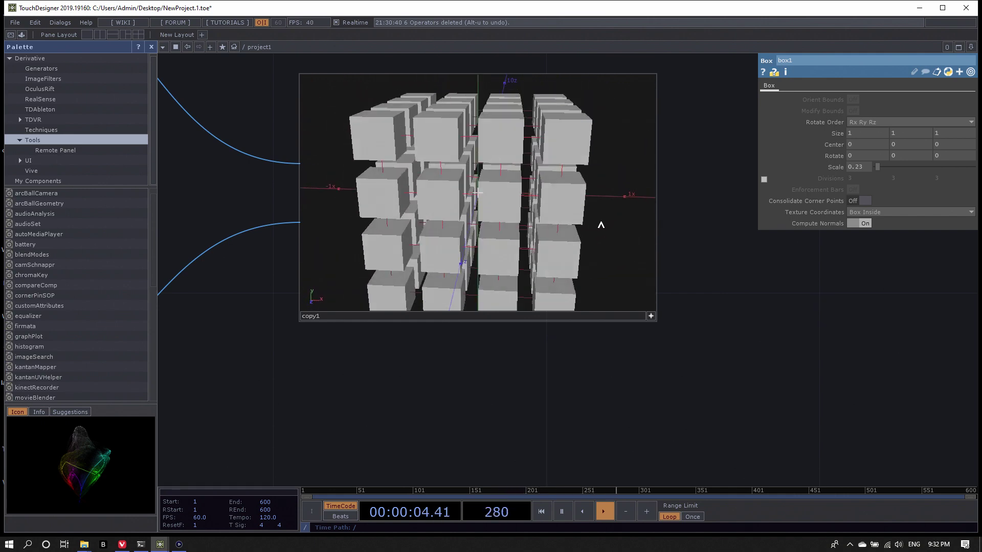
key("h")
scroll(644, 309, "down", 5)
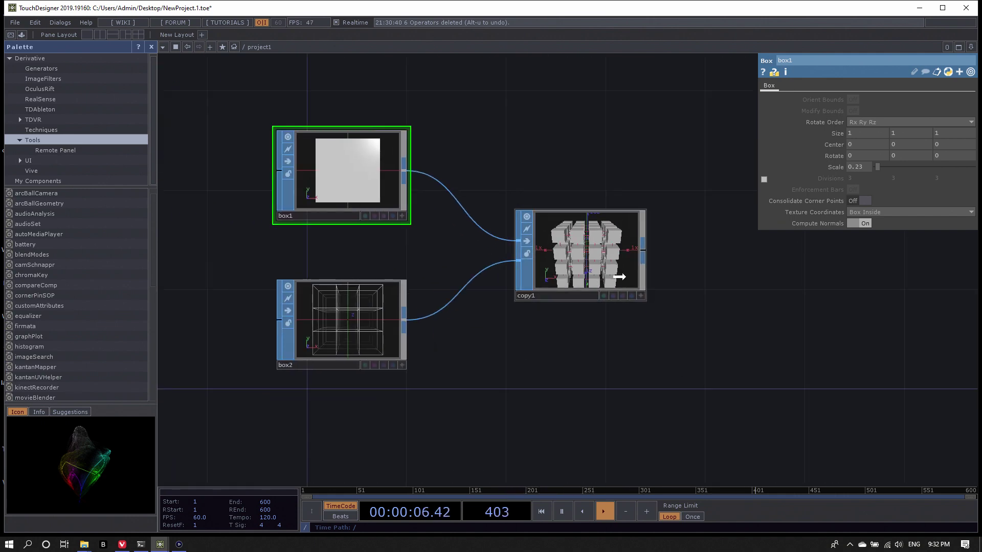
- Move copy1 farther away from box1 and box2 to leave room between them in the network
left_click_drag(588, 270, 728, 270)
left_click_drag(594, 331, 399, 292)
left_click_drag(530, 218, 647, 214)
left_click_drag(570, 322, 596, 324)
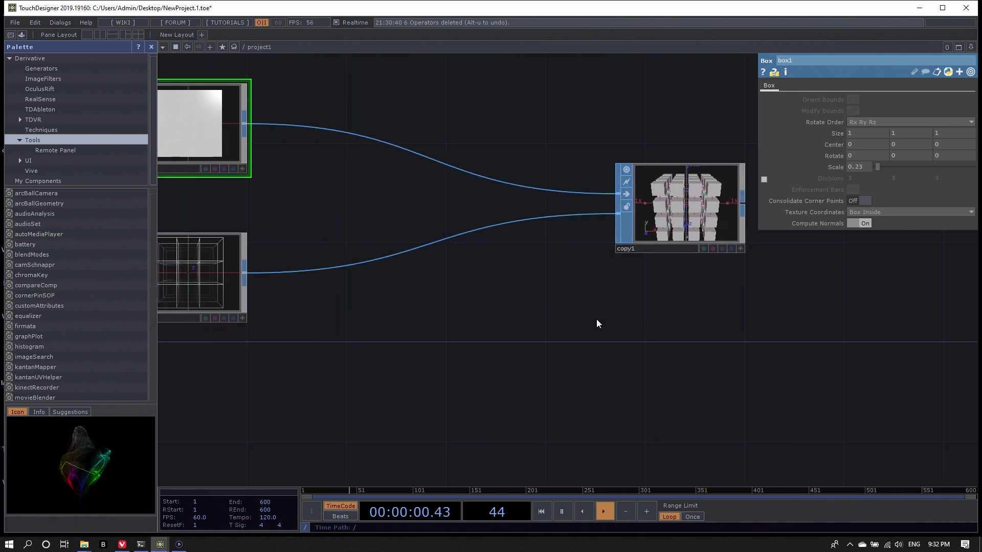
left_click_drag(665, 225, 664, 193)
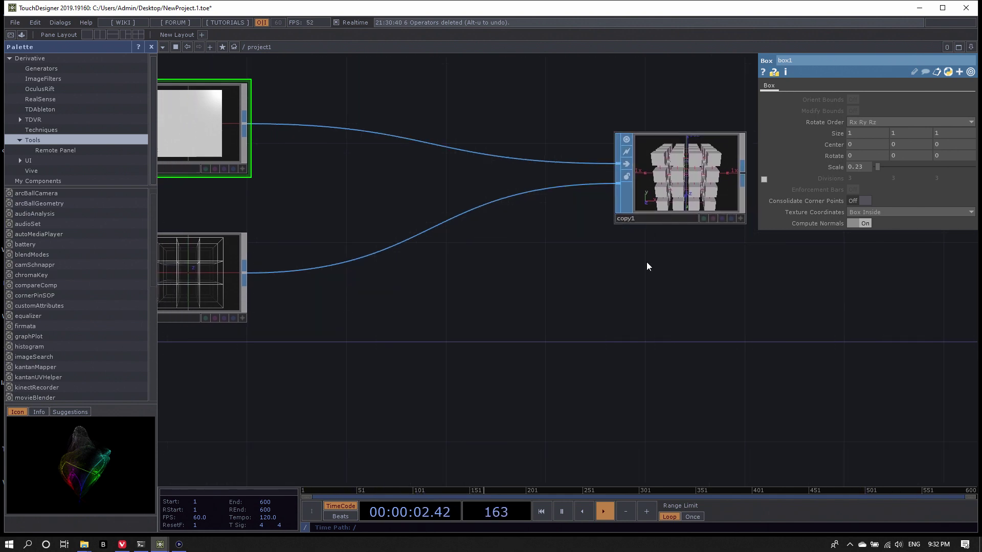
left_click_drag(640, 292, 647, 286)
scroll(588, 270, "down", 5)
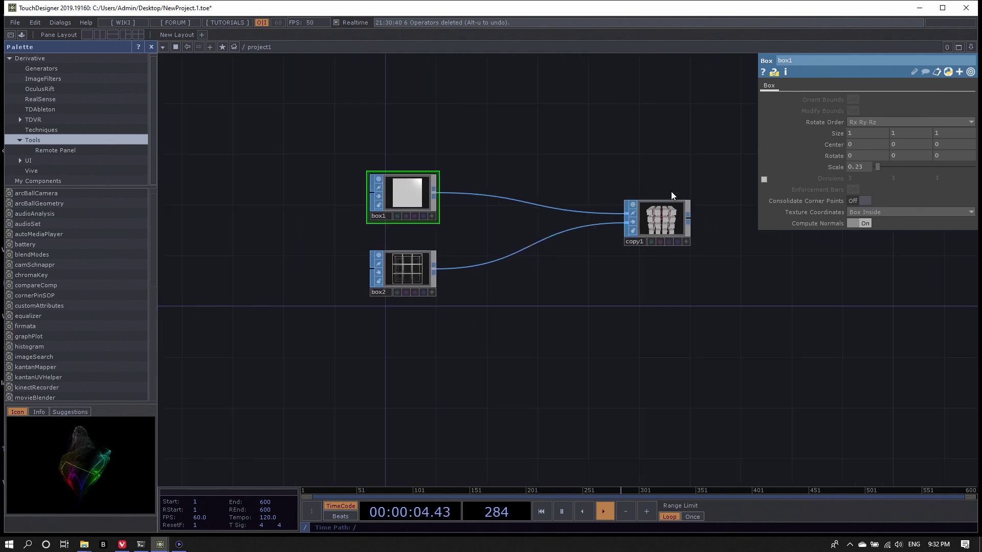
- Add a Noise TOP in the empty space below the box and copy nodes
scroll(612, 290, "up", 4)
scroll(554, 337, "down", 3)
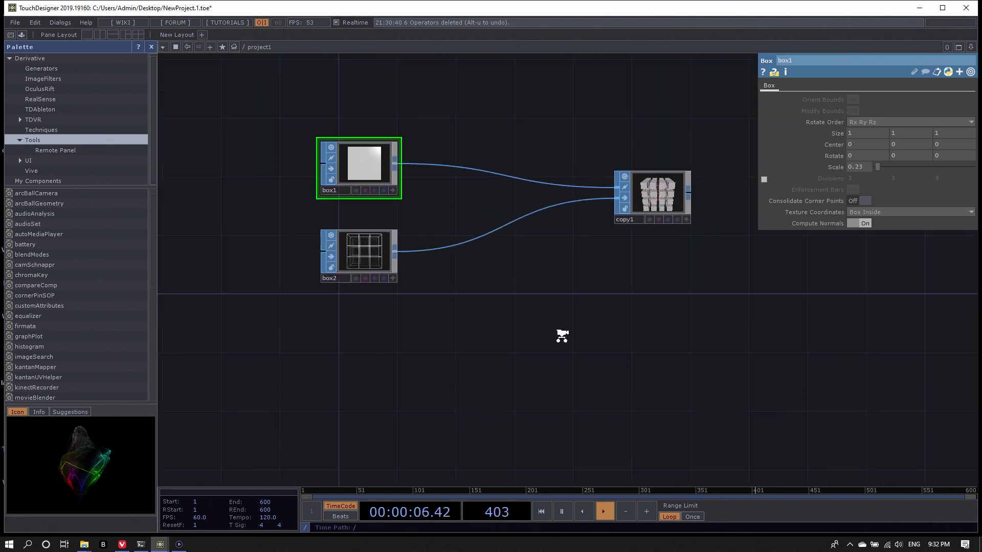
double_click(418, 336)
left_click(287, 223)
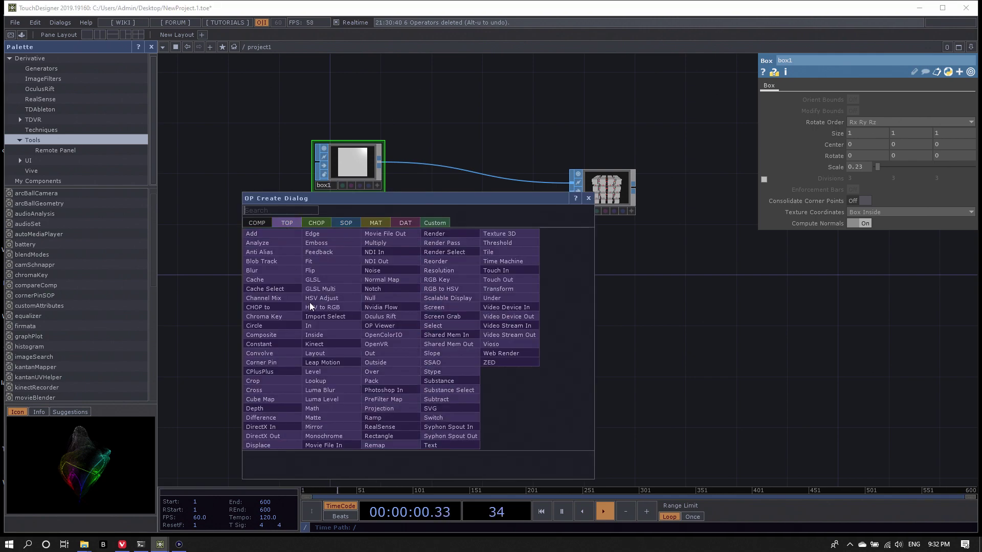
type("noise")
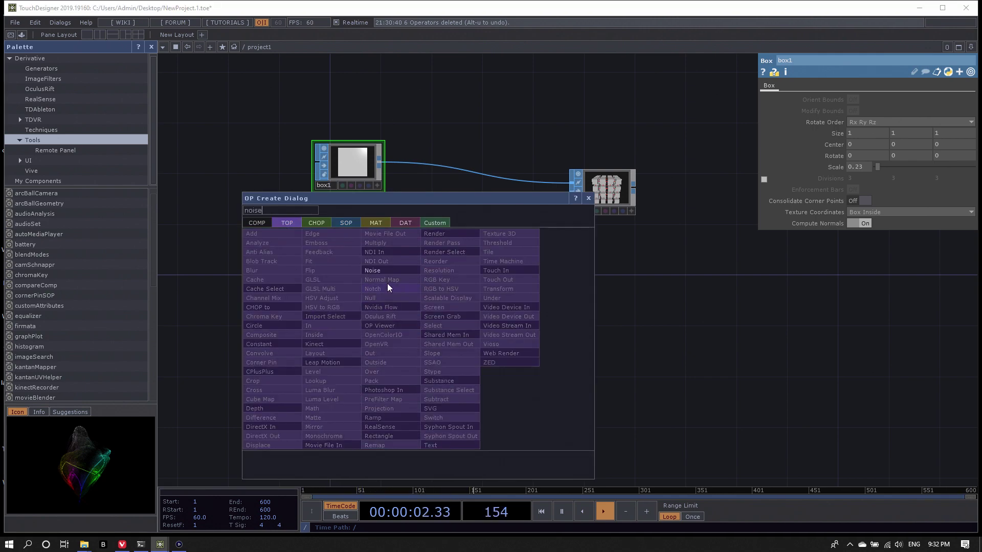
left_click(387, 270)
left_click(469, 331)
scroll(469, 331, "up", 3)
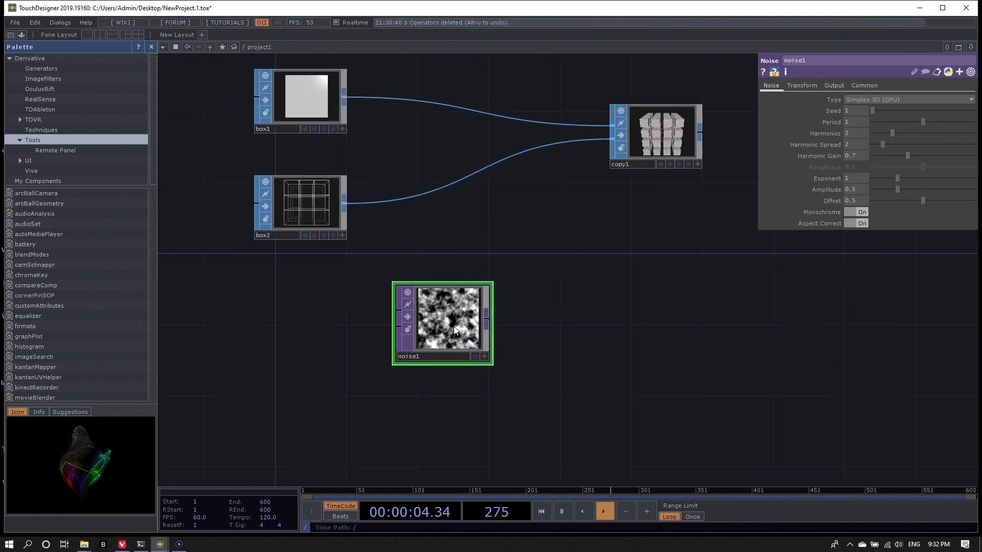
- Turn off Monochrome on noise1 to generate coloured noise, and reposition the node below the box network
left_click_drag(468, 331, 381, 347)
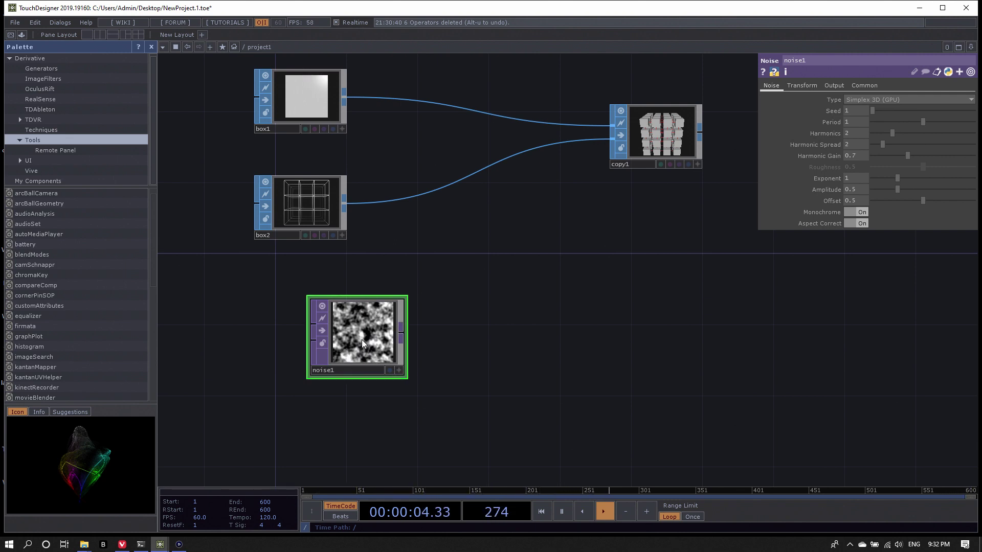
left_click_drag(361, 340, 440, 339)
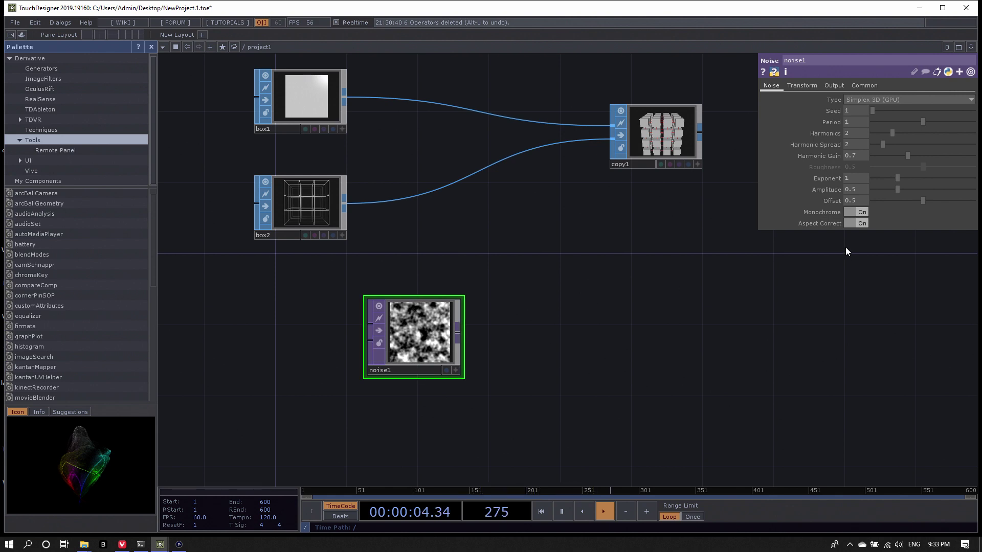
left_click(862, 212)
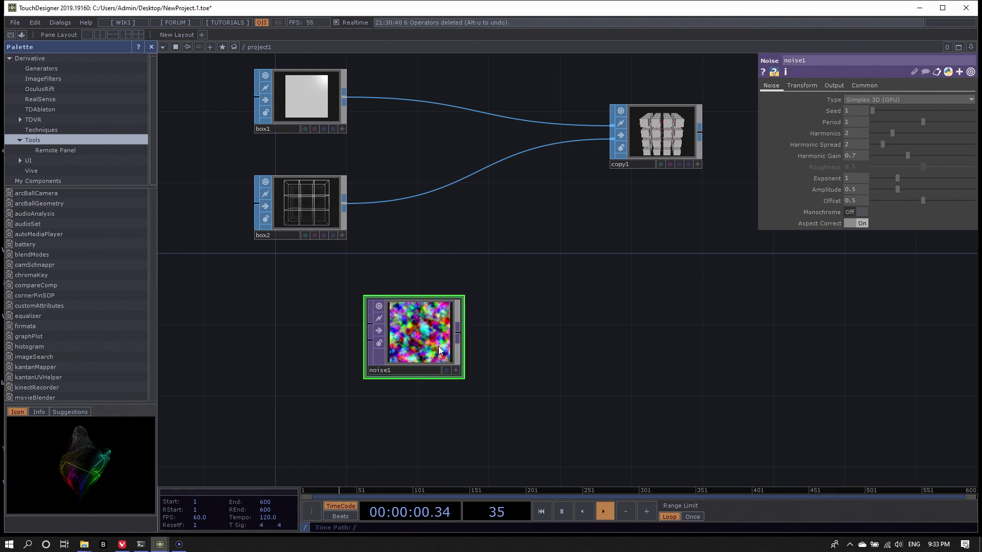
left_click_drag(420, 347, 455, 361)
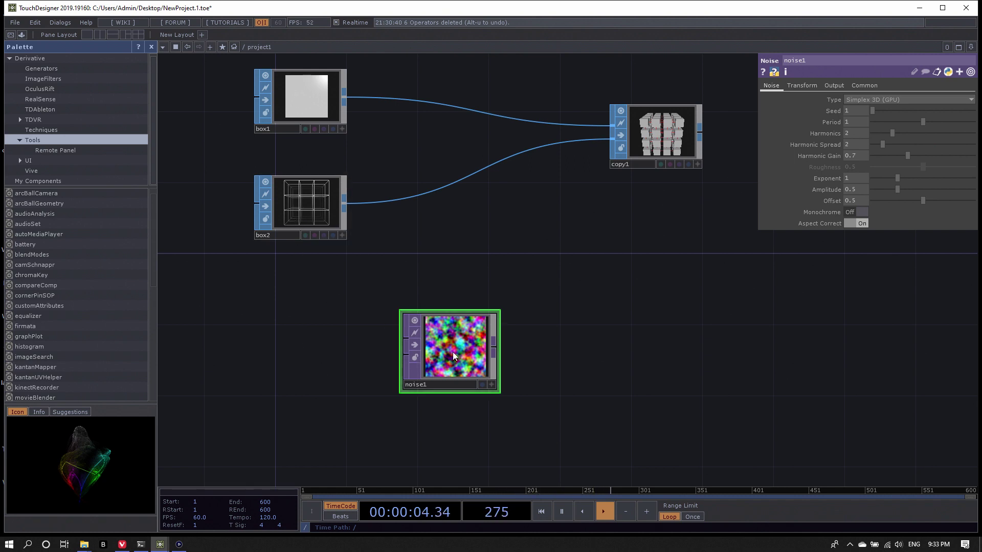
left_click_drag(452, 352, 466, 335)
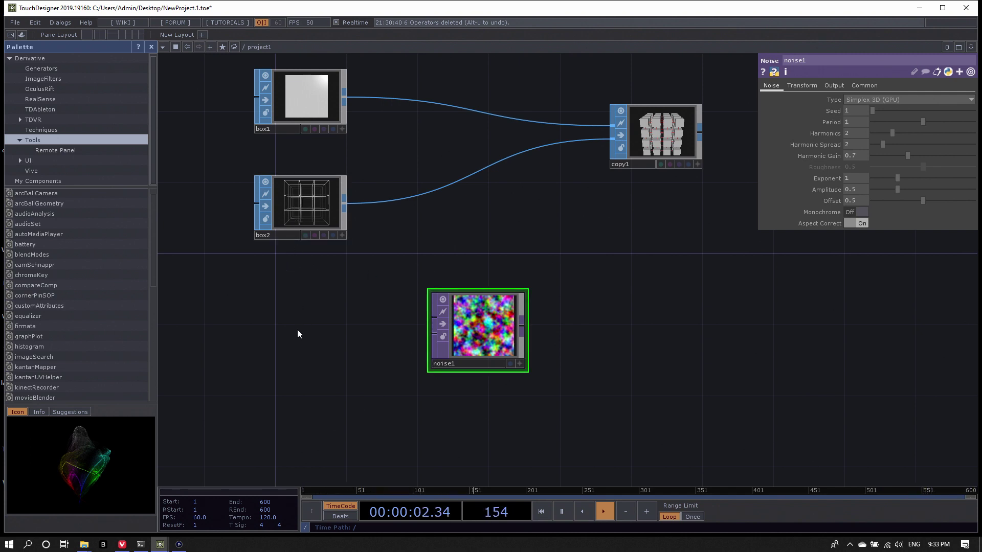
- Add a SOP to CHOP below box2 with box2 as its source, and move noise1 farther away to make room
key("Tab")
left_click(194, 208)
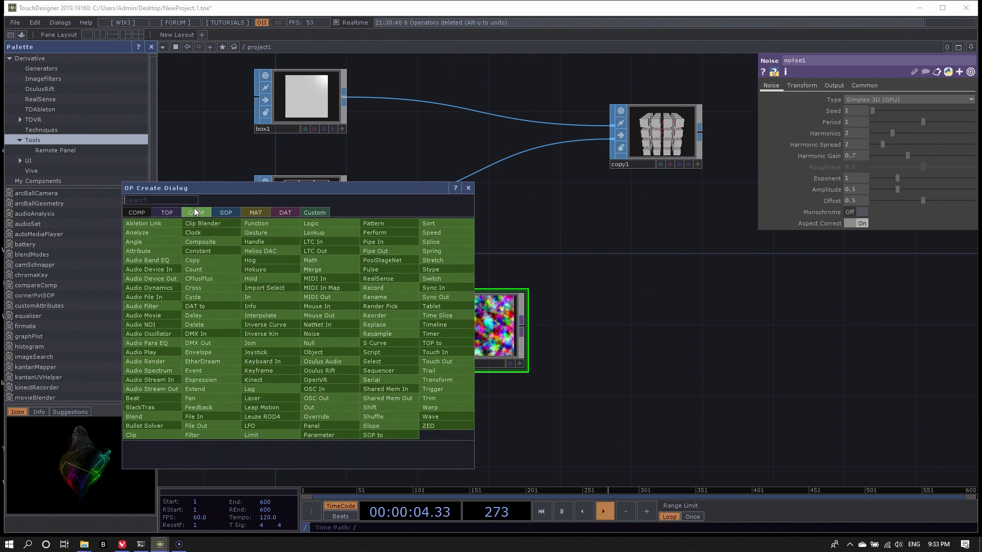
type("sop")
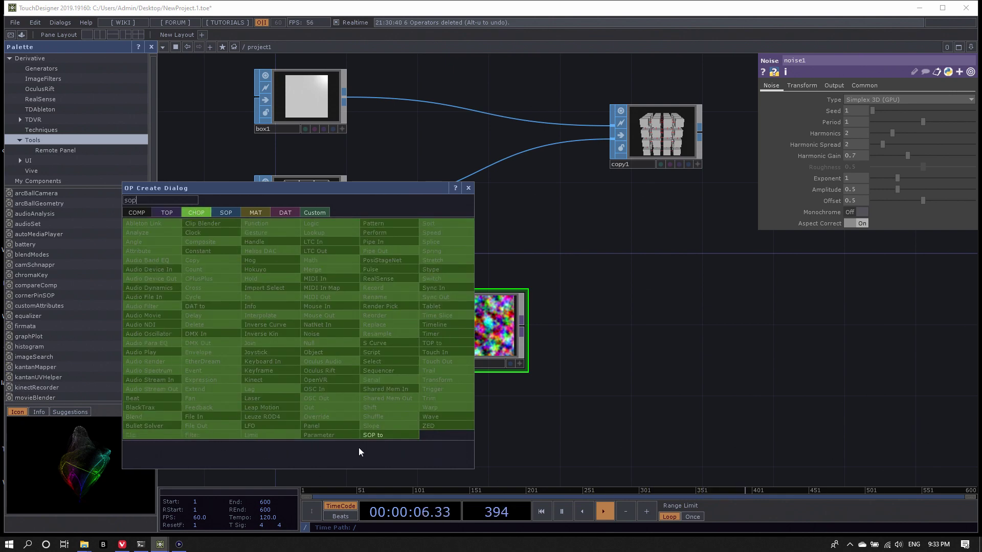
left_click(376, 437)
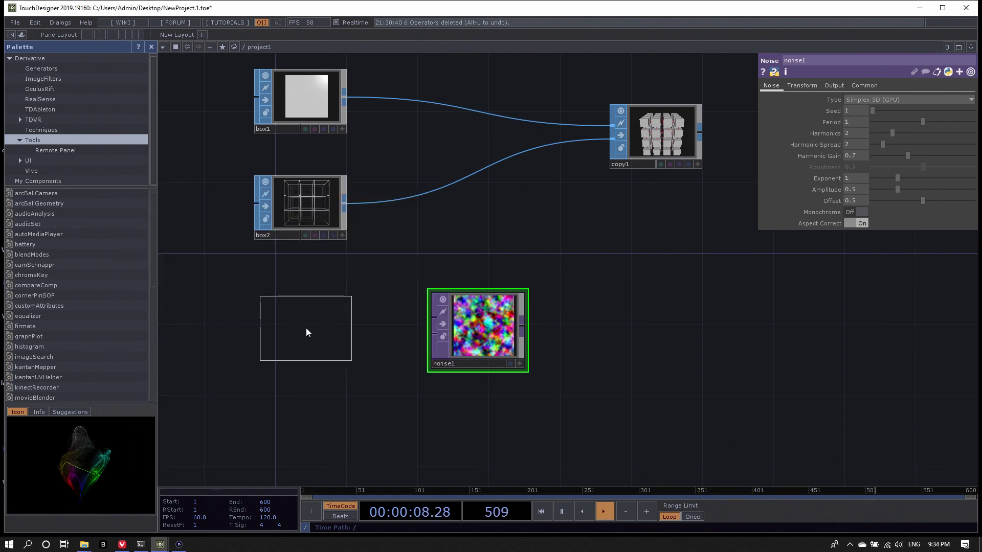
left_click(306, 330)
left_click_drag(280, 180, 296, 315)
left_click_drag(477, 326, 663, 305)
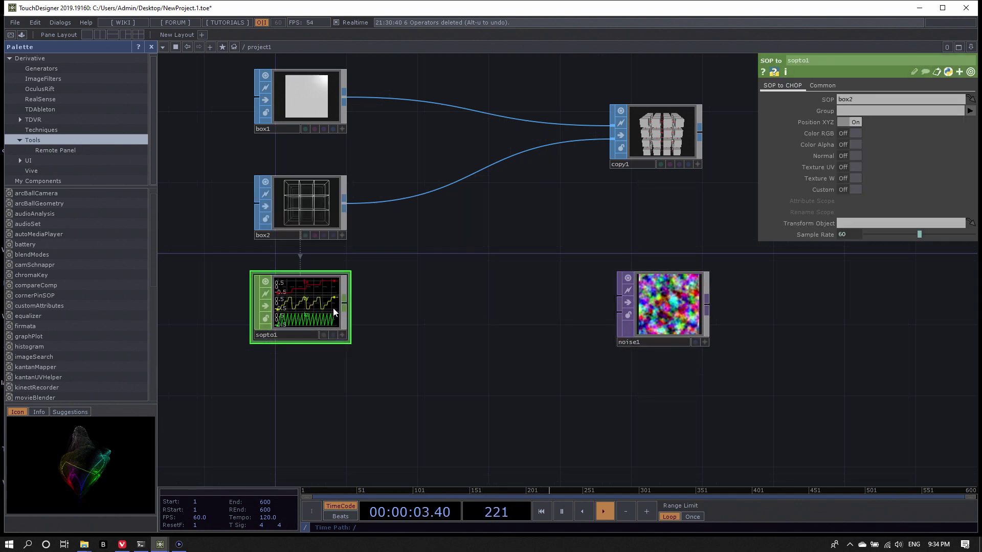
- Attach a Null CHOP to the output of sopto1
mouse_move(344, 302)
middle_mouse_down()
mouse_move(360, 309)
mouse_move(344, 303)
middle_mouse_up()
left_click(345, 303)
left_click(412, 308)
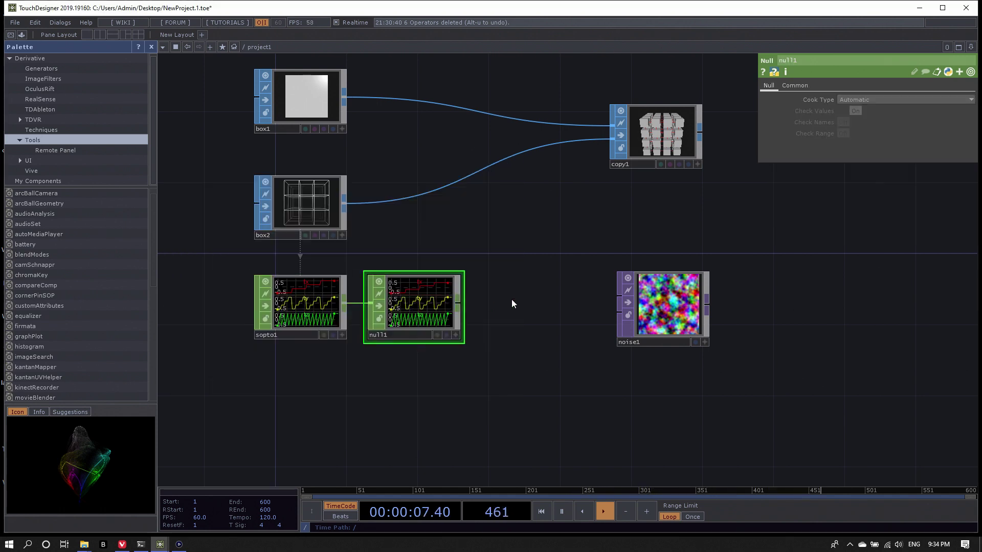
- Convert null1 to an image with a CHOP to TOP placed between null1 and noise1
right_click(457, 305)
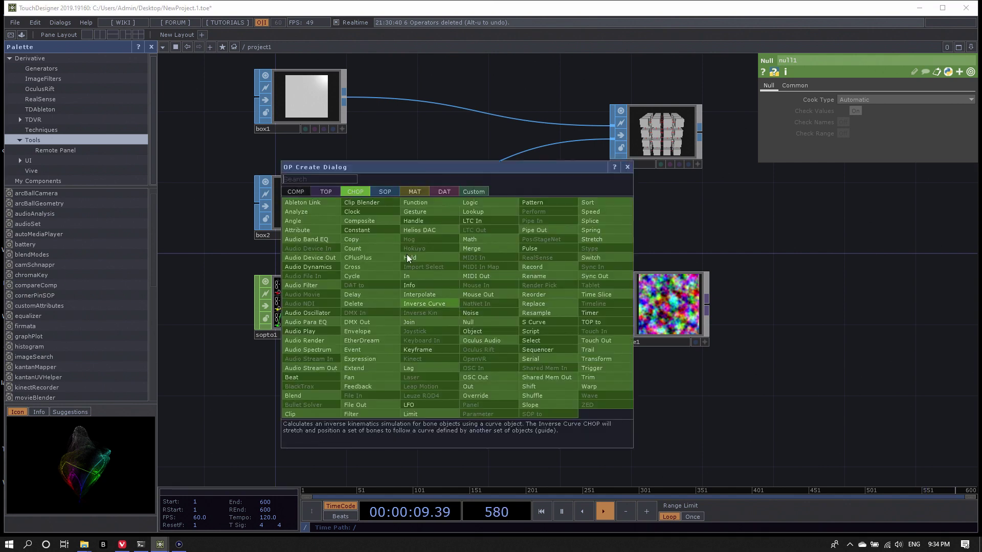
left_click(326, 192)
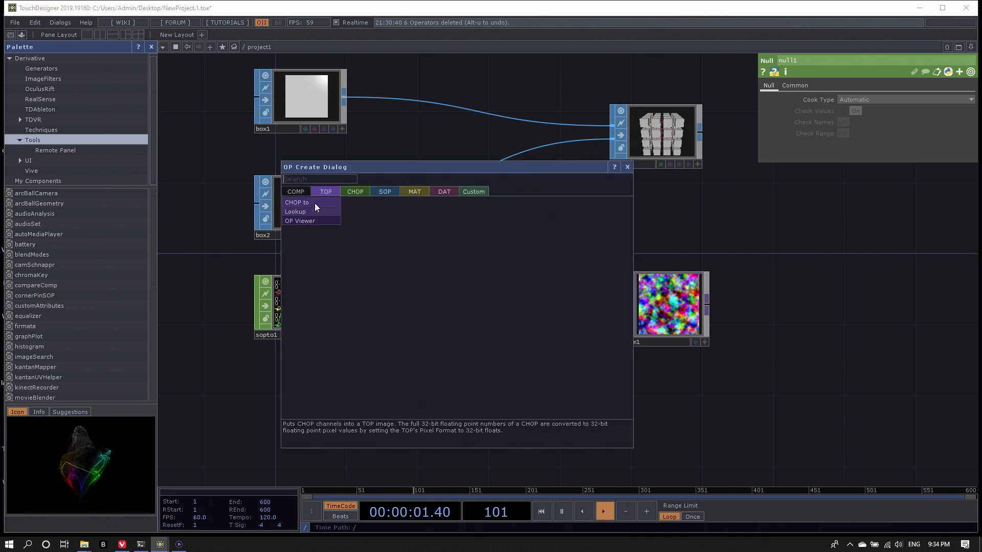
left_click(314, 203)
left_click(533, 307)
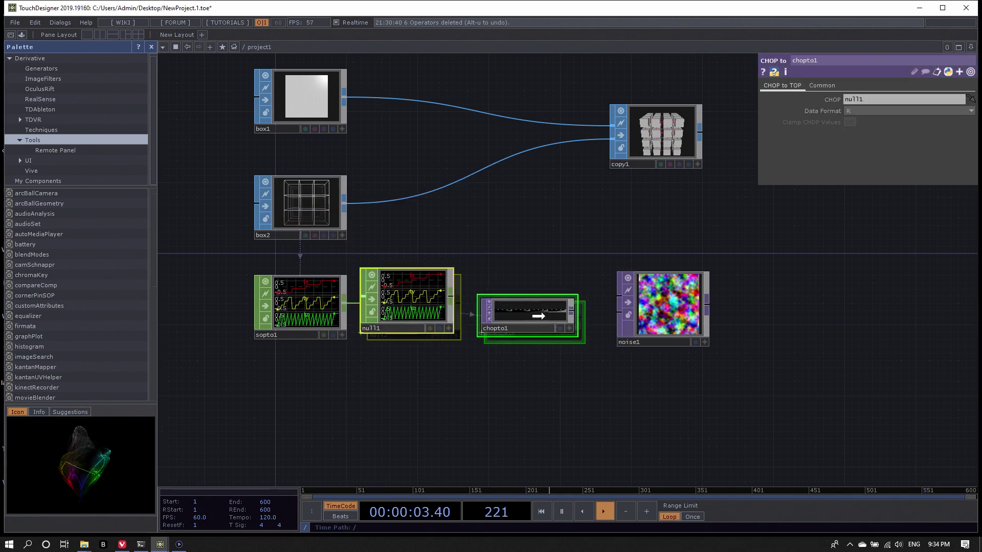
- Set the Data Format of chopto1 to RGB
scroll(541, 321, "up", 5)
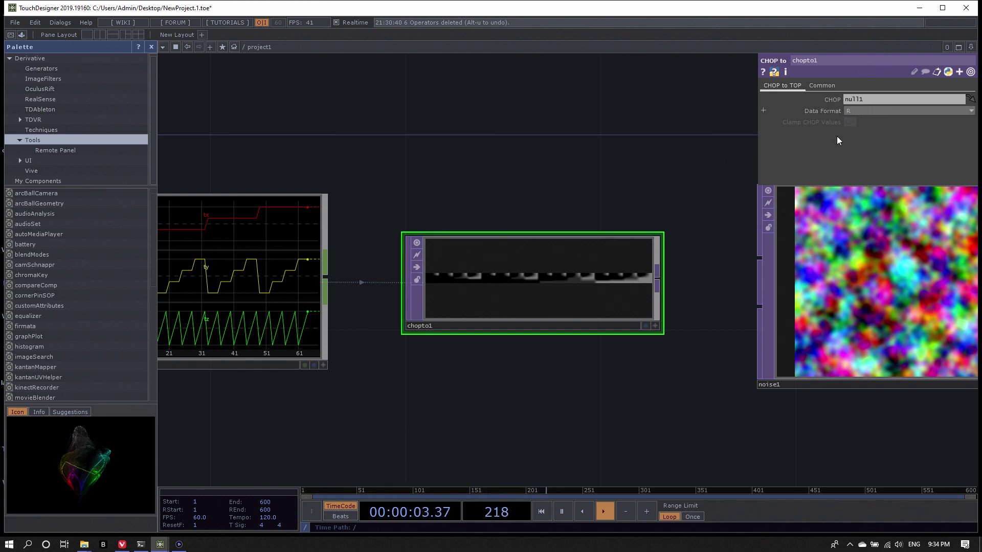
scroll(575, 265, "down", 3)
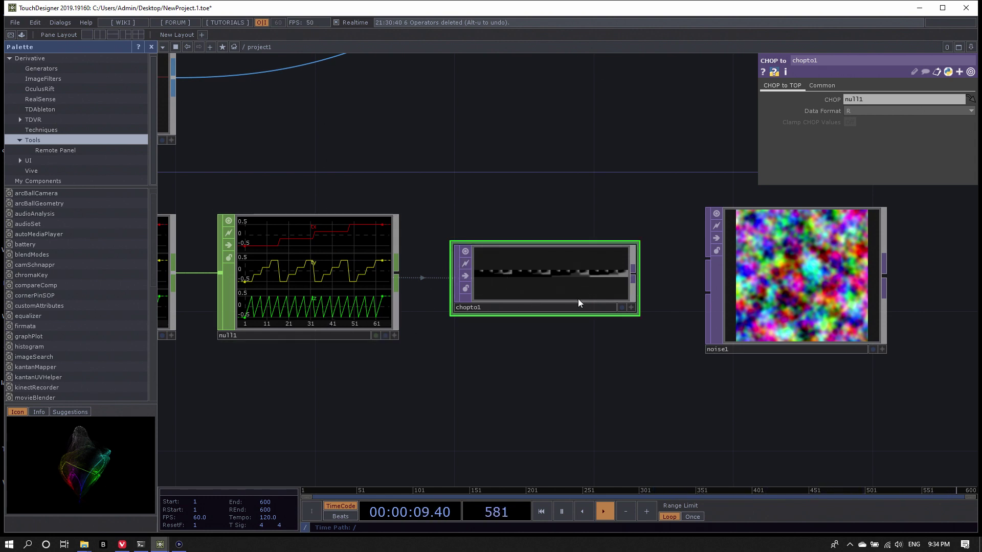
left_click(890, 111)
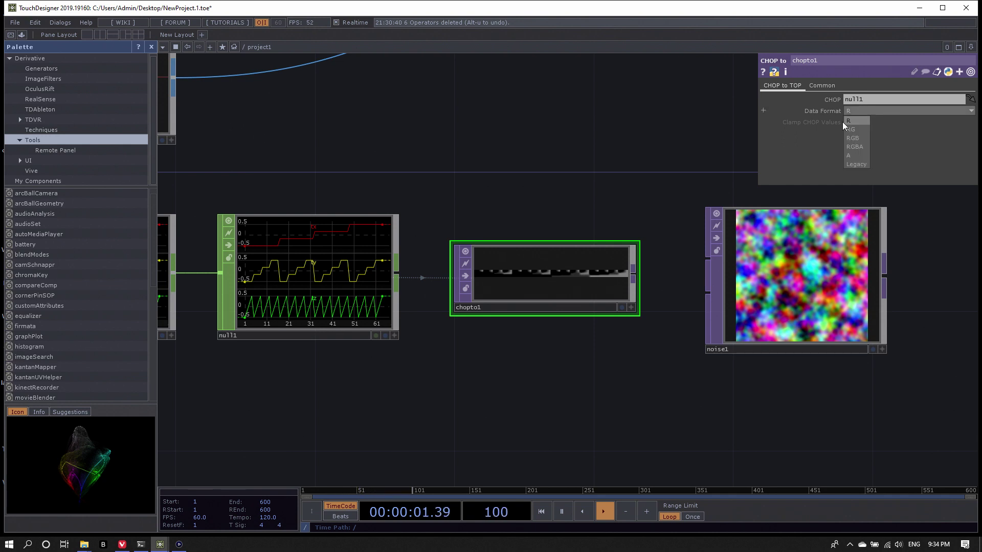
left_click(851, 138)
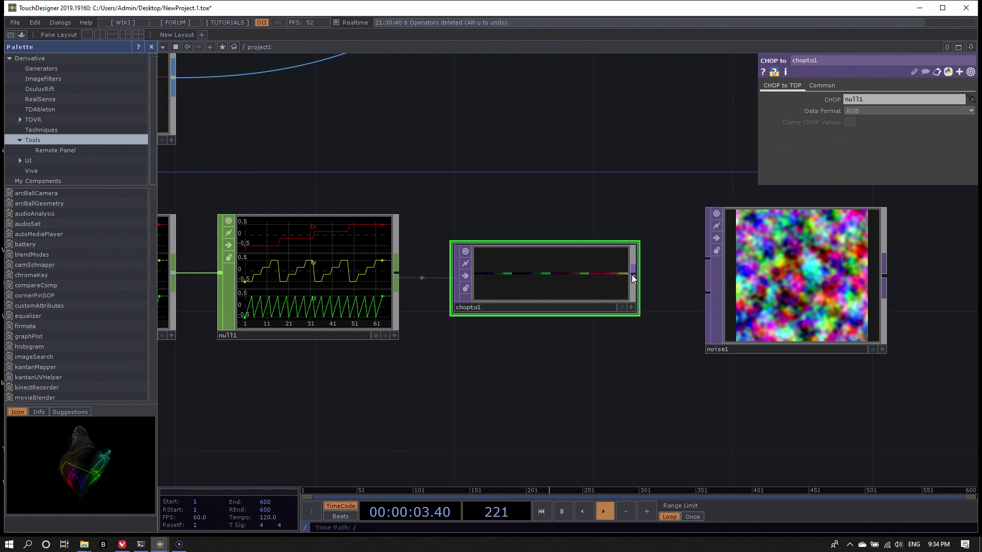
- Connect chopto1 to the second input of noise1 and shift noise1 slightly farther away
left_click_drag(632, 276, 708, 292)
left_click_drag(737, 400, 684, 375)
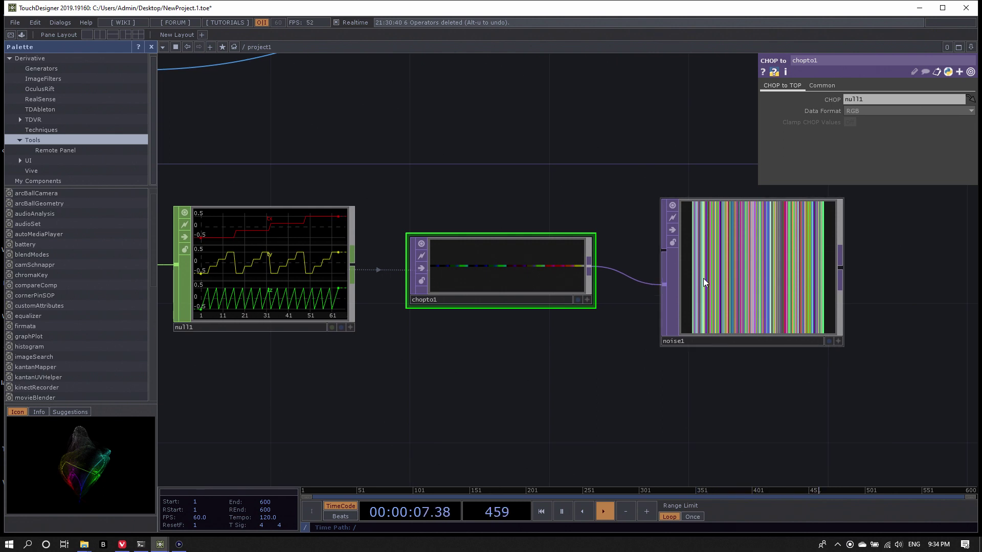
left_click_drag(714, 272, 727, 271)
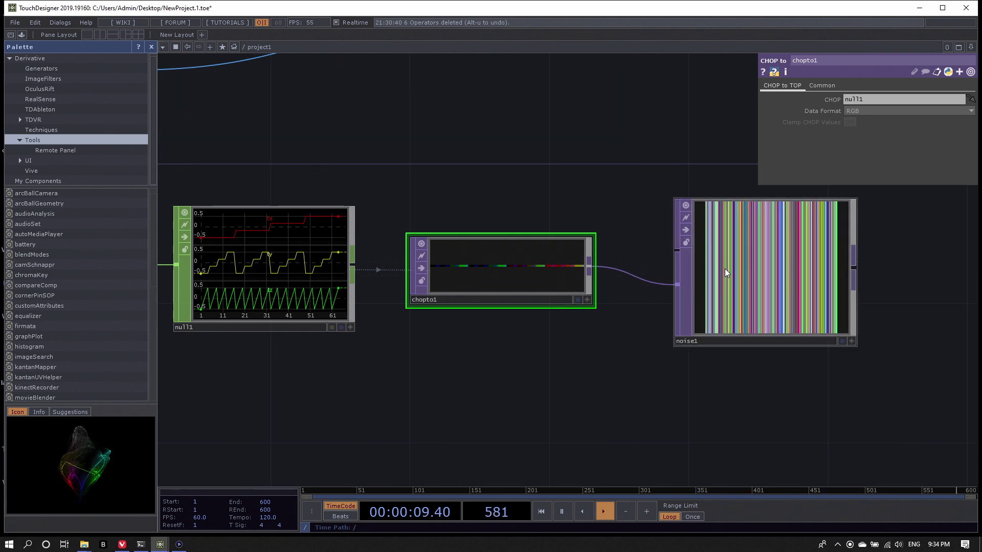
- Compare the size and pixel format of noise1 and chopto1, and check noise1's common output settings
middle_click(778, 269)
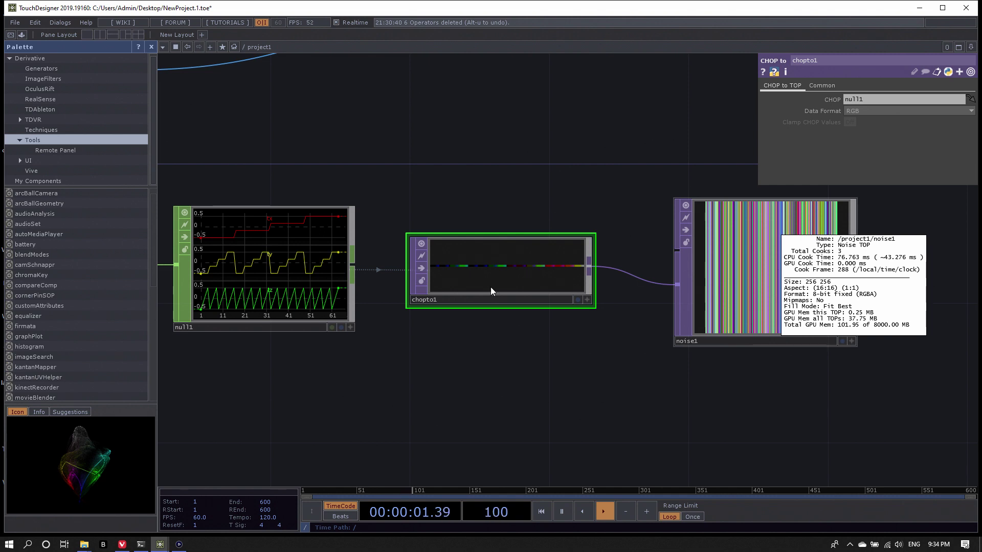
middle_click(477, 287)
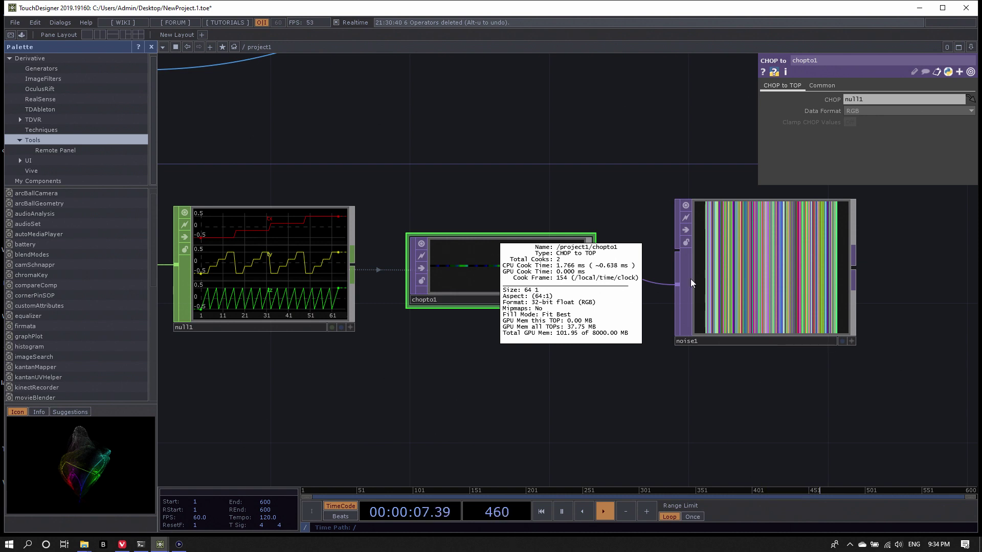
middle_click(754, 269)
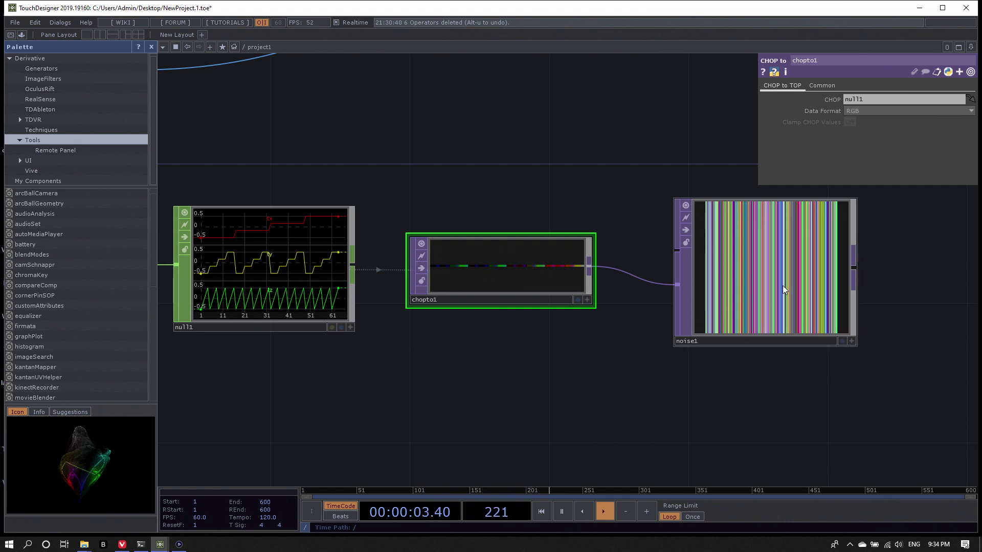
left_click_drag(704, 407, 627, 430)
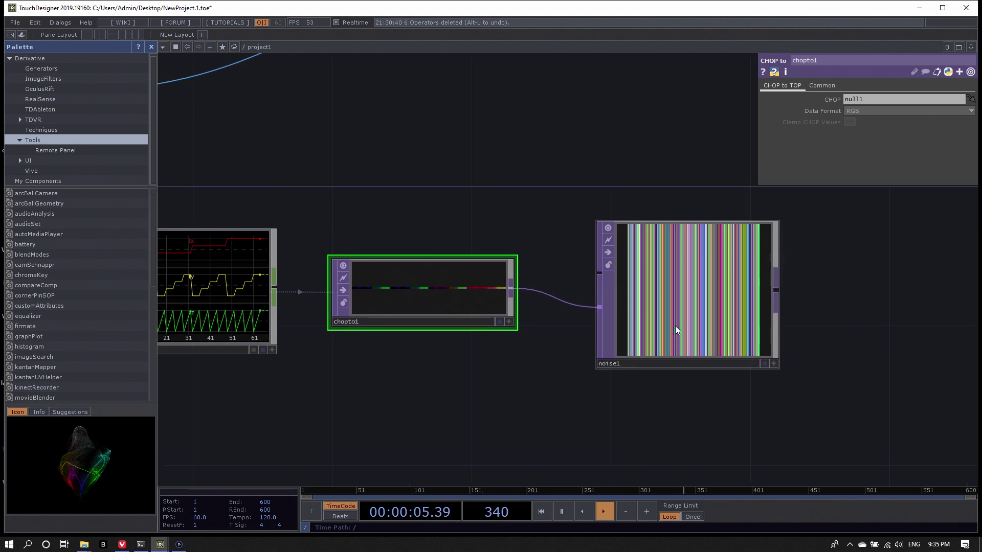
left_click(676, 330)
left_click(861, 87)
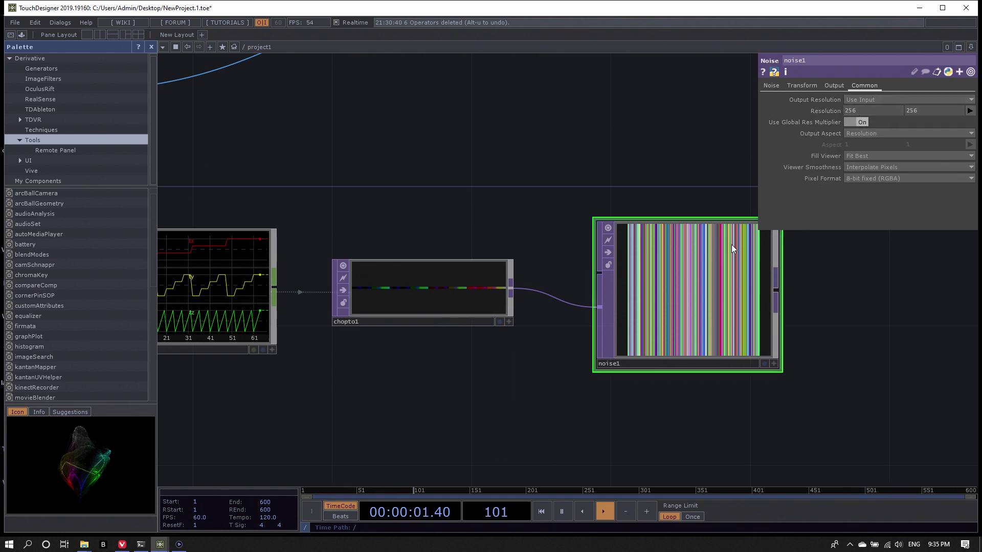
- Connect chopto1 to the first input of noise1 as well, so the noise uses the resolution of its input
left_click(510, 292)
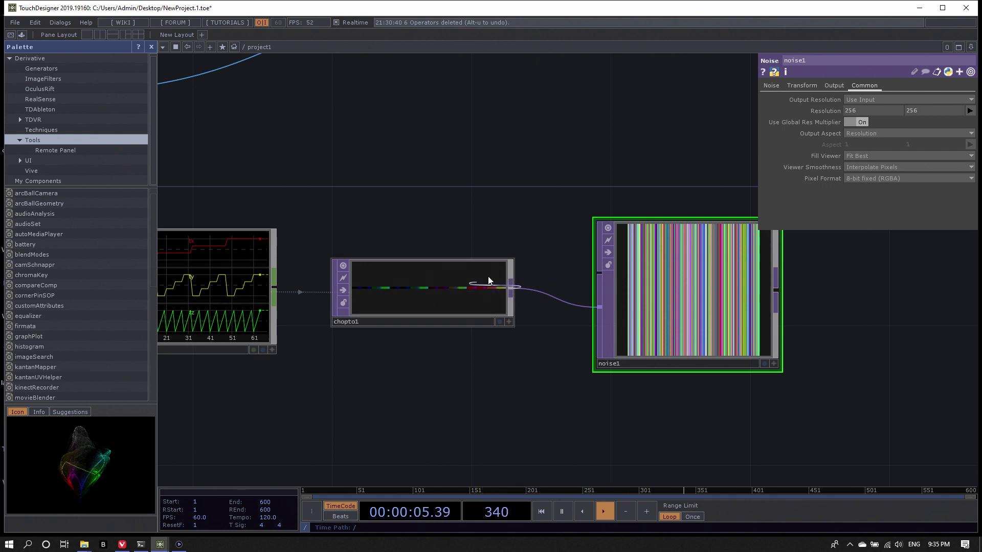
scroll(529, 299, "down", 5)
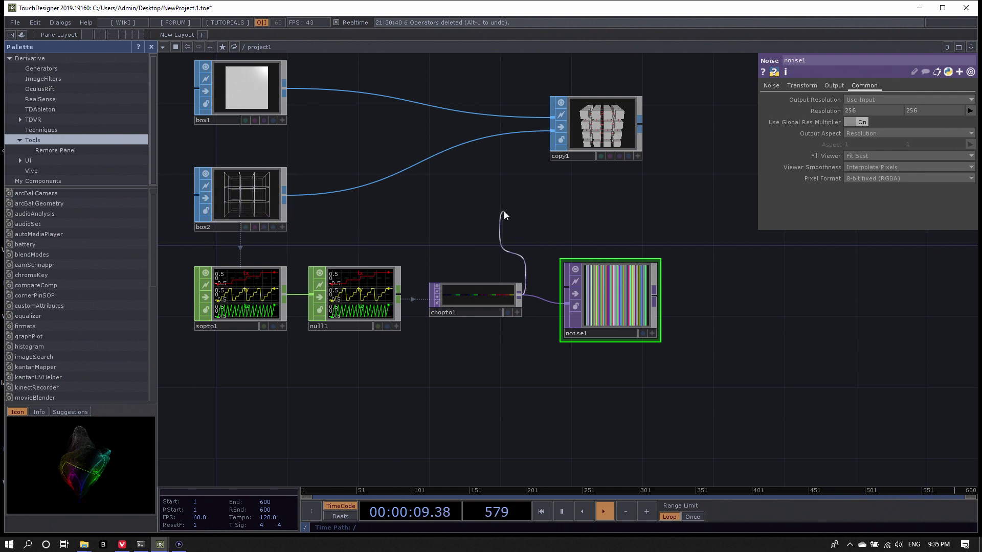
left_click(566, 283)
scroll(613, 310, "up", 5)
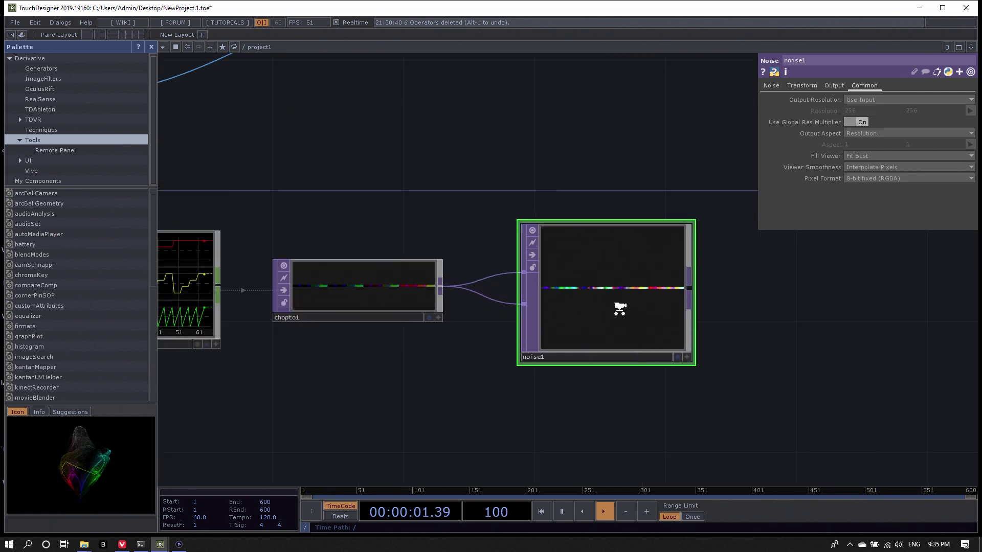
scroll(664, 276, "down", 3)
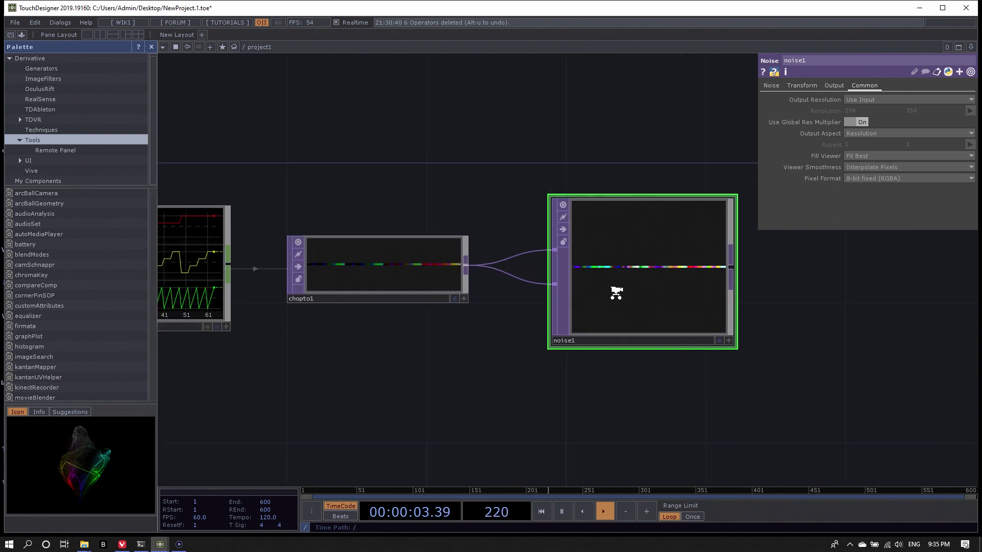
- Set the RGB output of noise1 to Noise, so that the input is not added to it
scroll(646, 287, "up", 3)
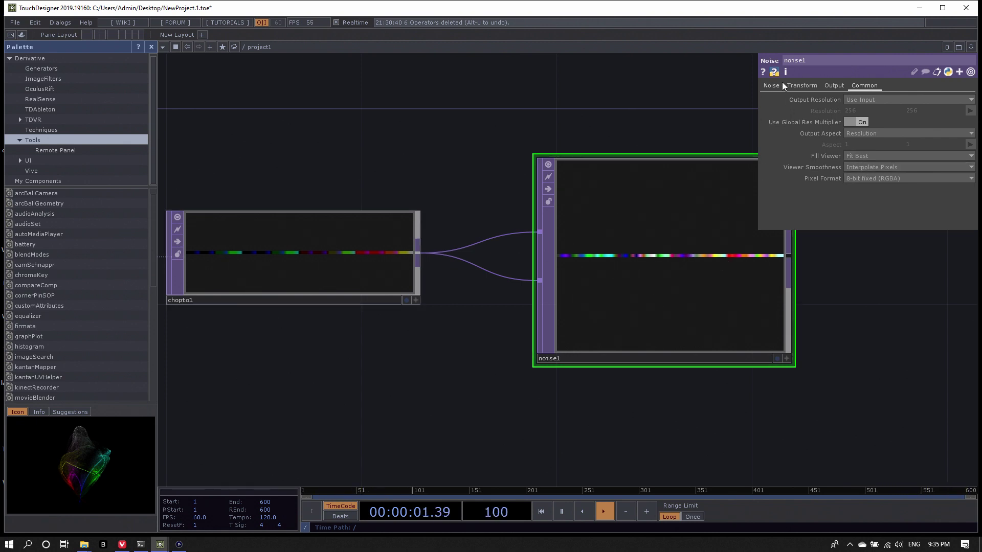
left_click(835, 84)
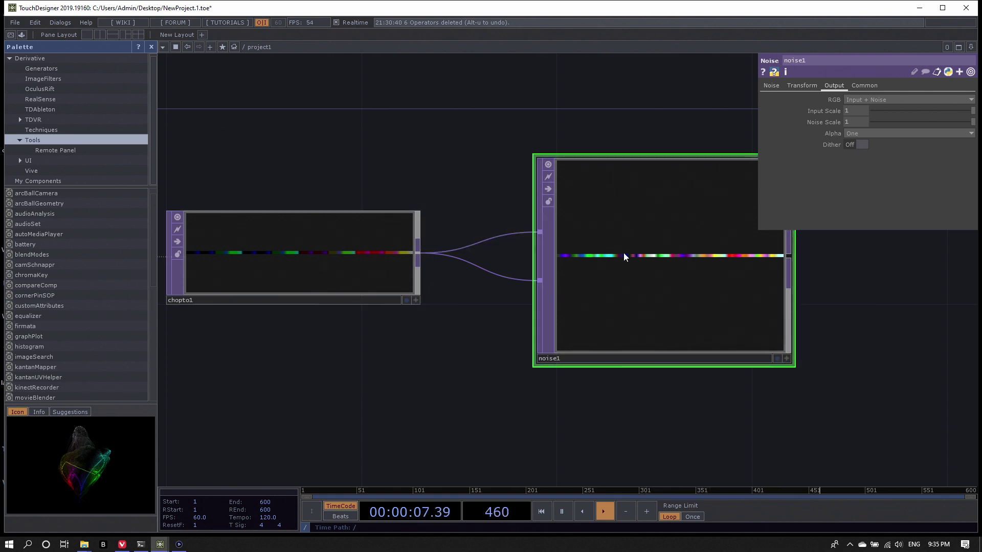
left_click(771, 85)
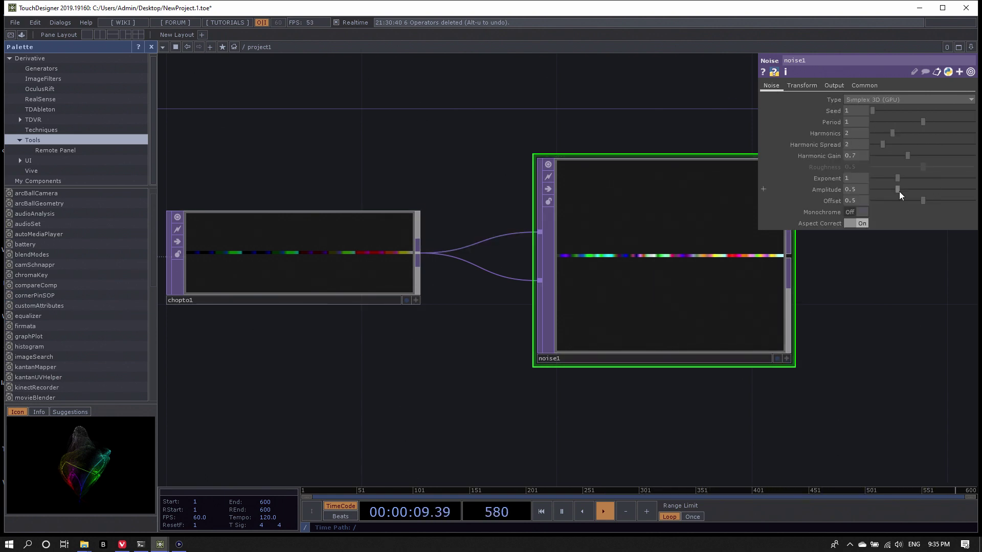
left_click(828, 86)
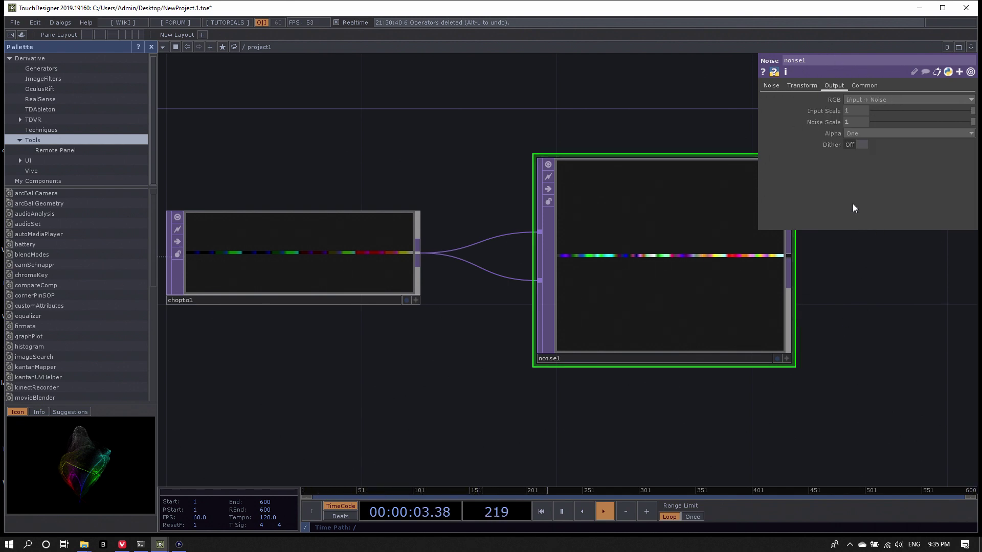
left_click(873, 99)
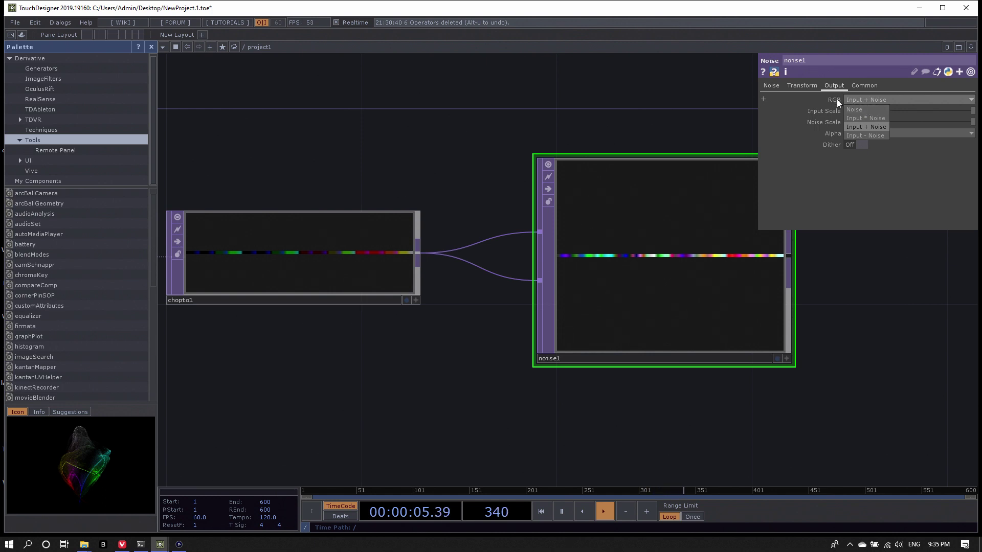
left_click(860, 99)
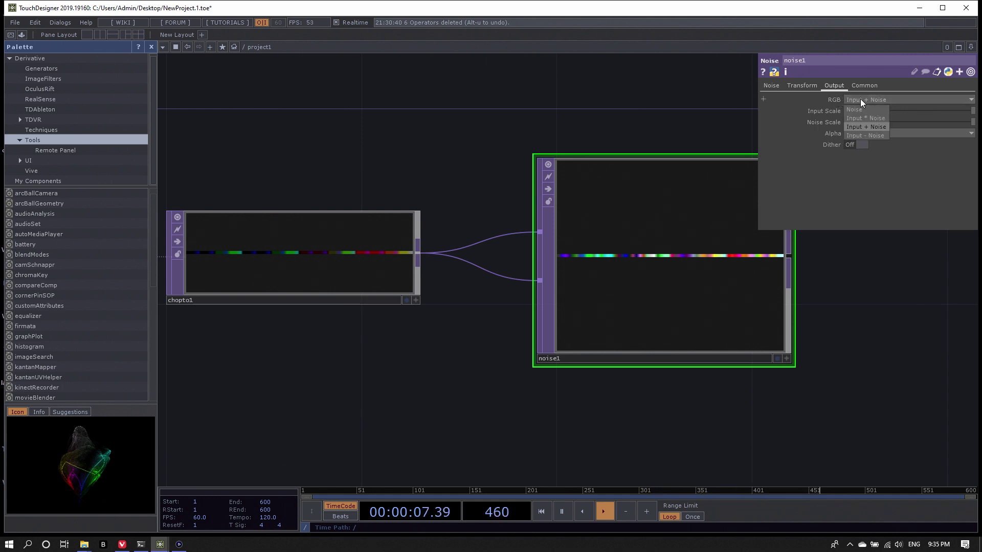
left_click(864, 110)
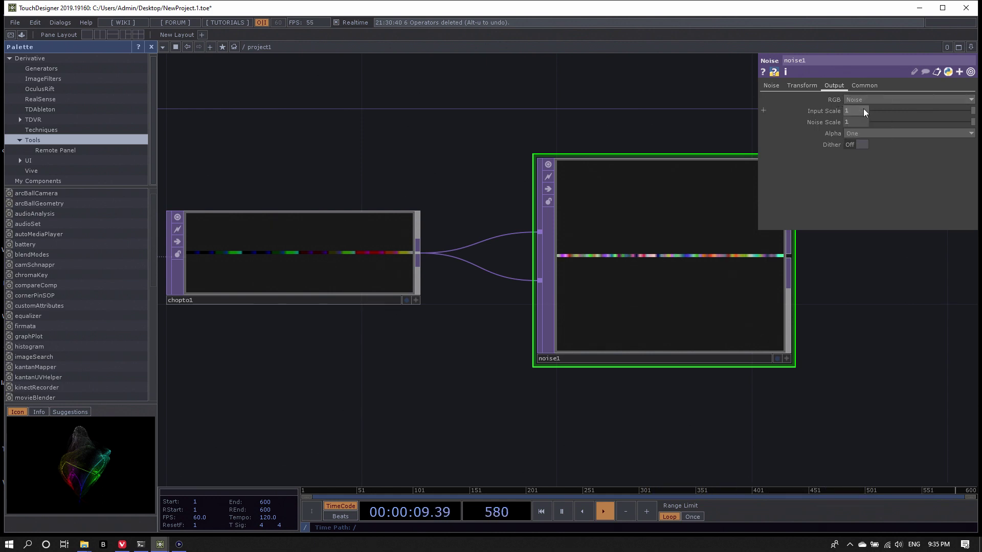
- Add a Null TOP after noise1
scroll(307, 271, "down", 5)
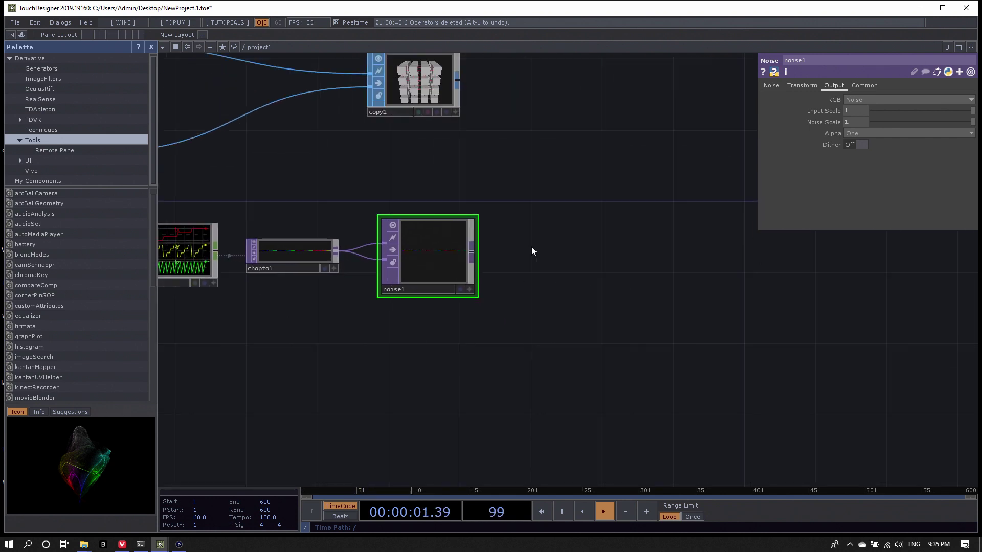
right_click(470, 250)
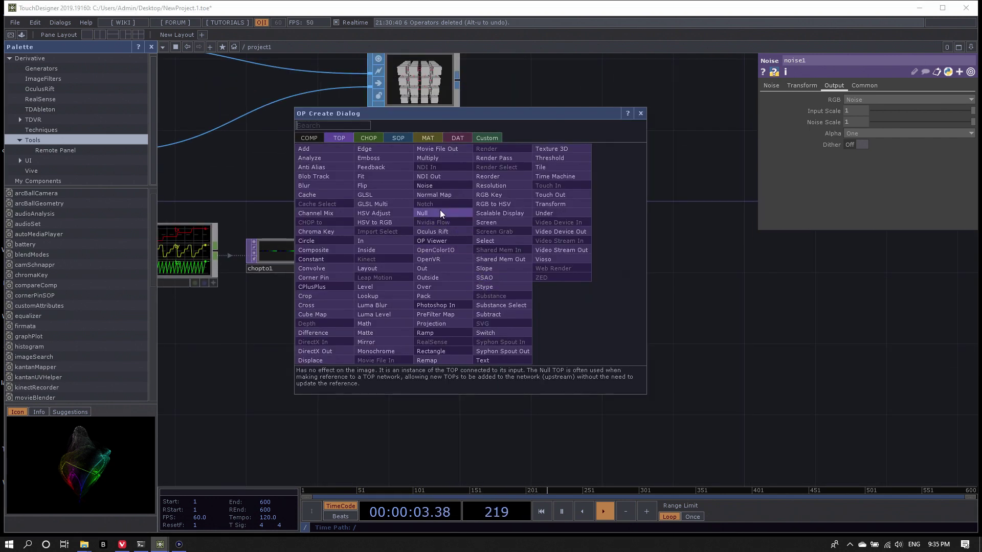
left_click(469, 225)
left_click(552, 258)
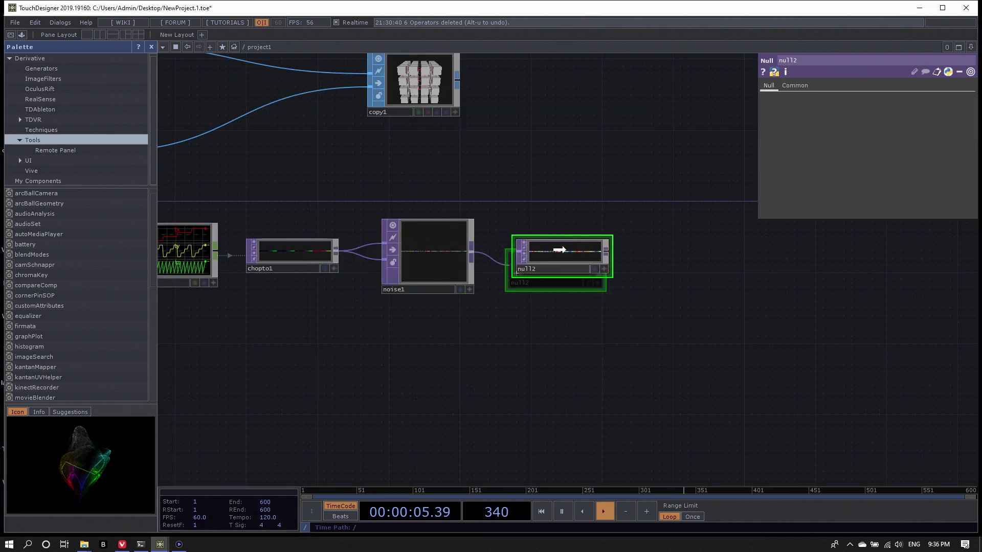
- Insert a CHOP to SOP between box2 and the second input of copy1, lined up with box2
scroll(565, 302, "down", 5)
scroll(438, 241, "up", 7)
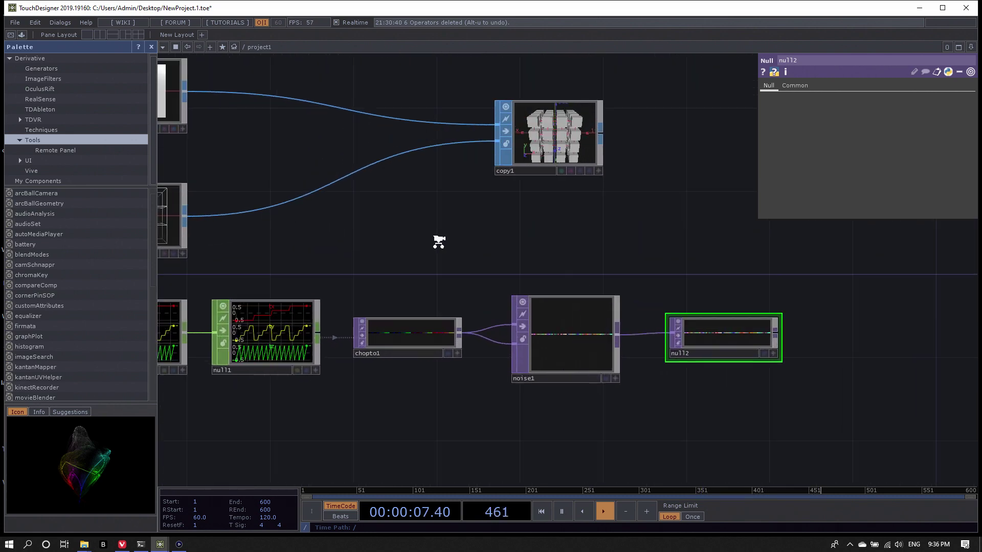
scroll(506, 249, "down", 4)
scroll(537, 267, "up", 3)
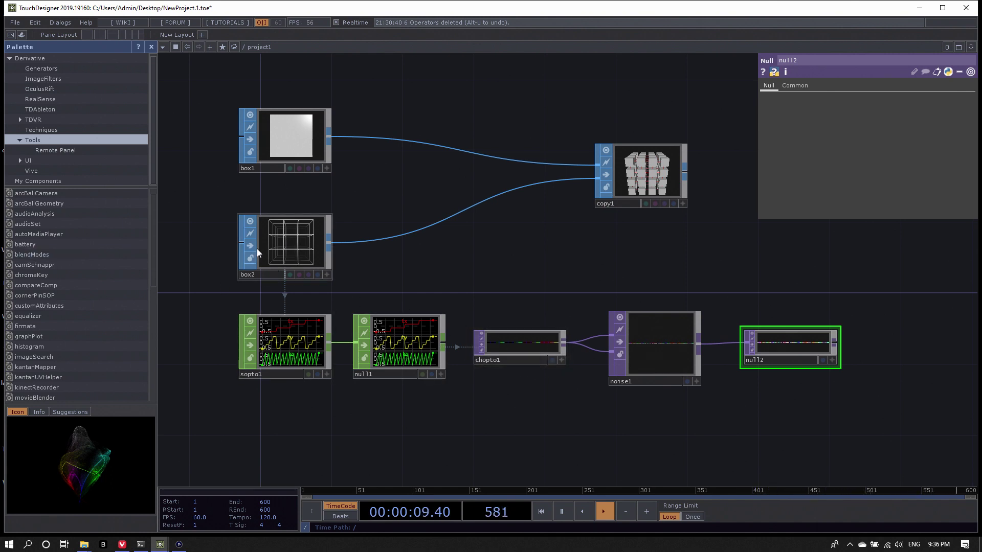
right_click(328, 242)
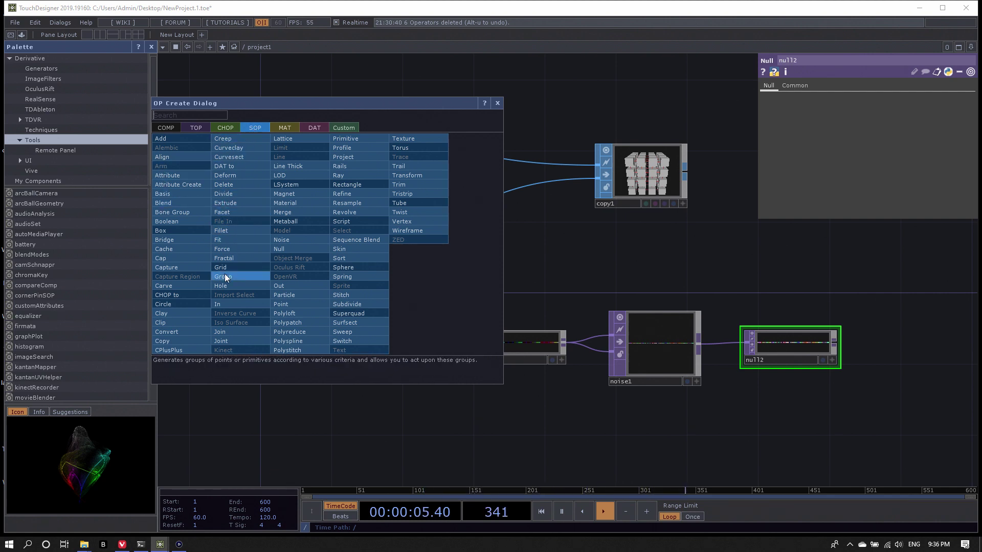
left_click(183, 296)
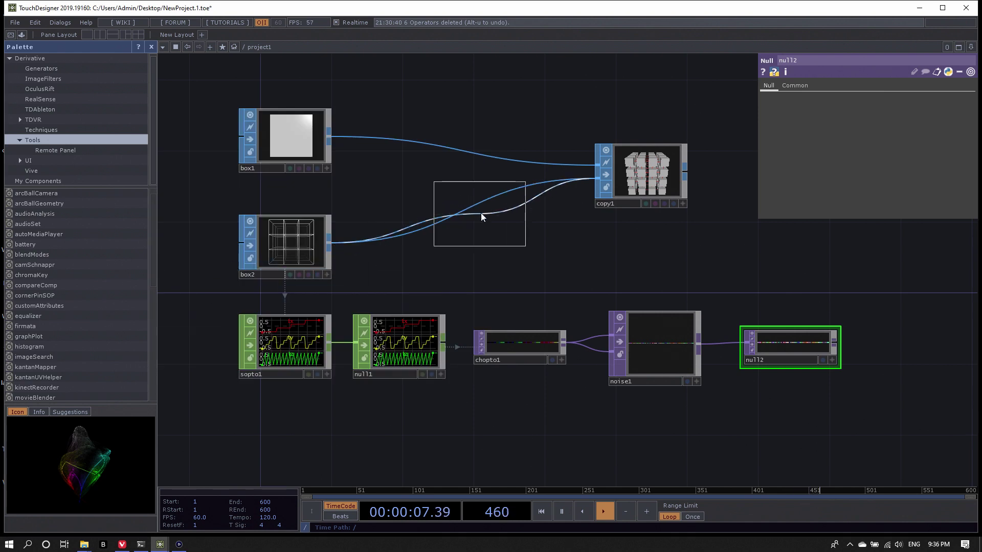
left_click(456, 241)
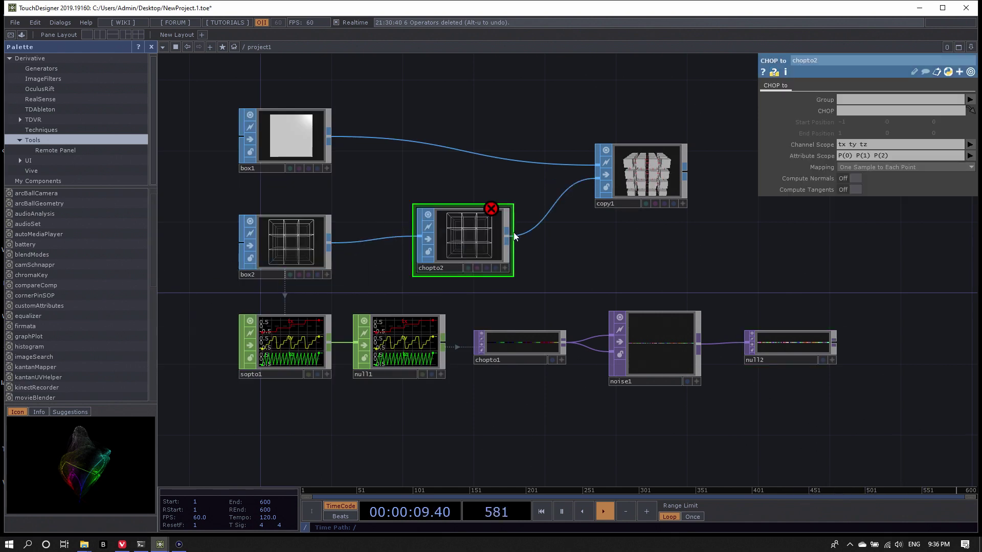
left_click_drag(478, 239, 486, 245)
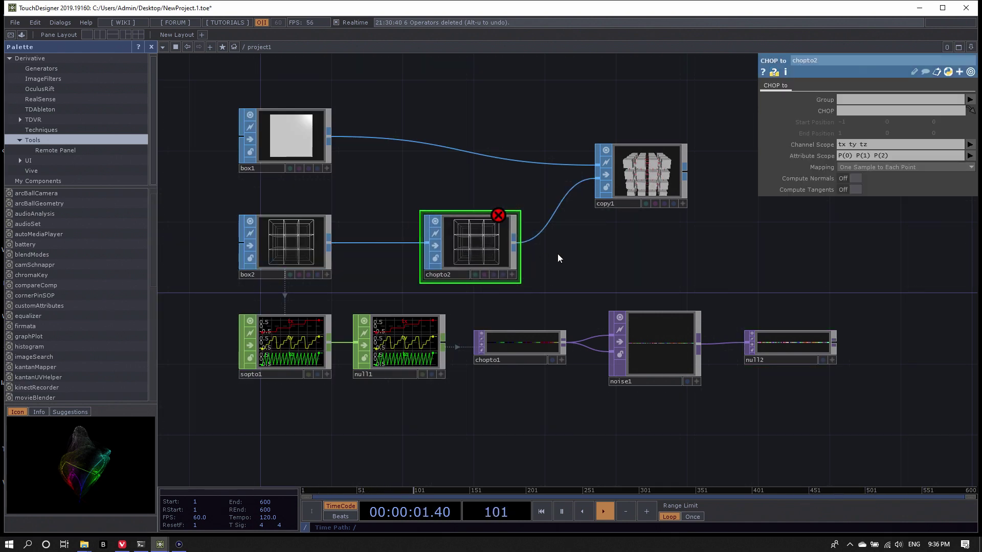
- Add a TOP to CHOP, place it above null2 and set null2 as its TOP source
left_click_drag(555, 251, 550, 244)
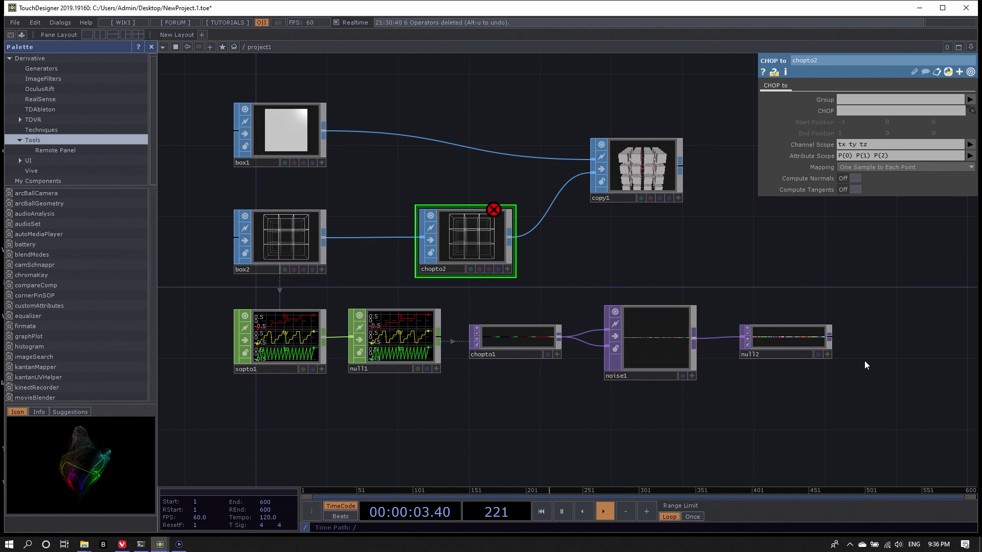
left_click_drag(870, 363, 849, 362)
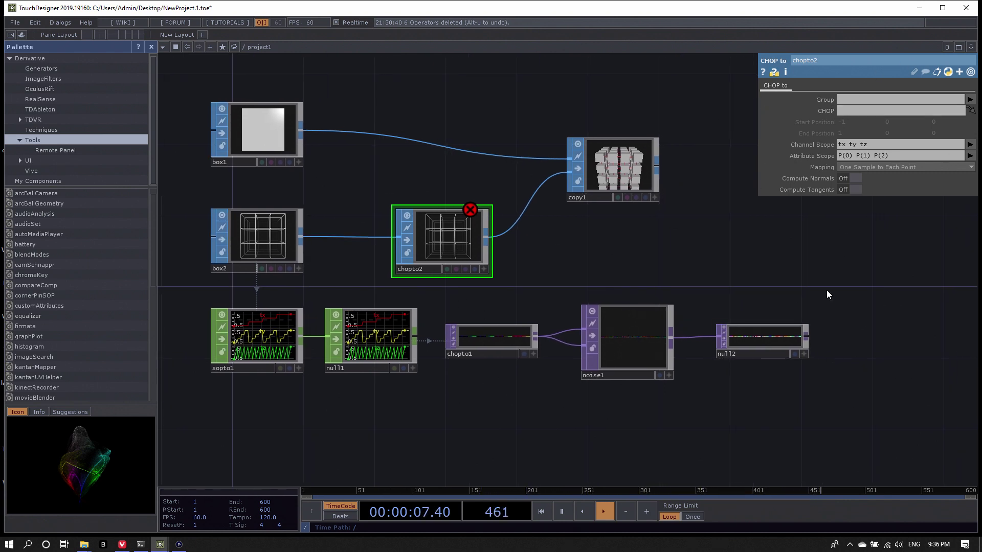
left_click_drag(848, 366, 758, 370)
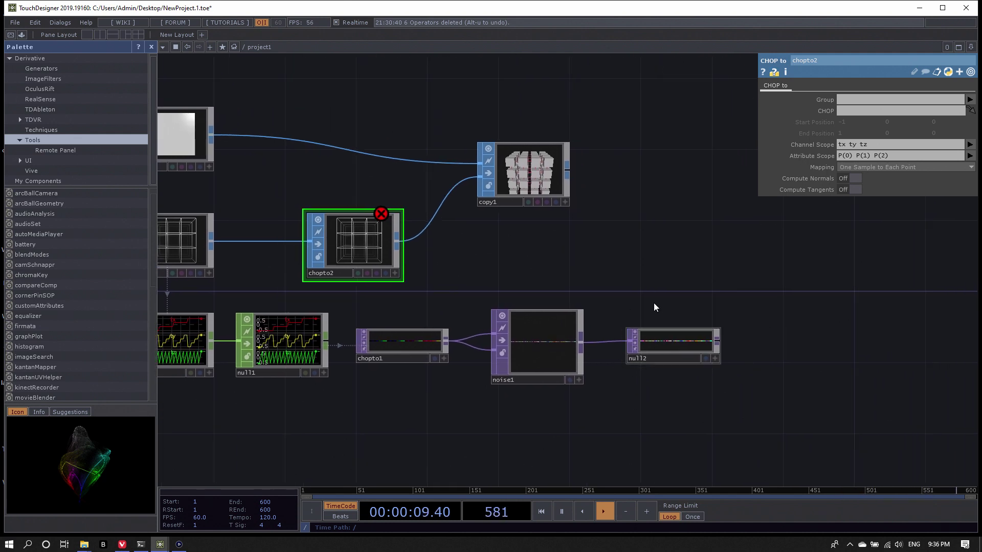
left_click_drag(701, 388, 796, 373)
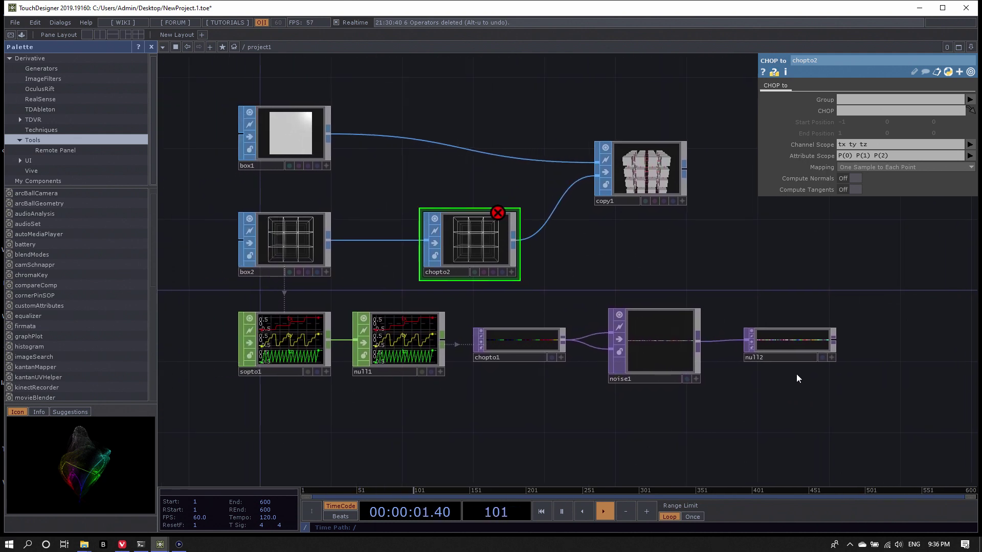
left_click_drag(842, 414, 754, 415)
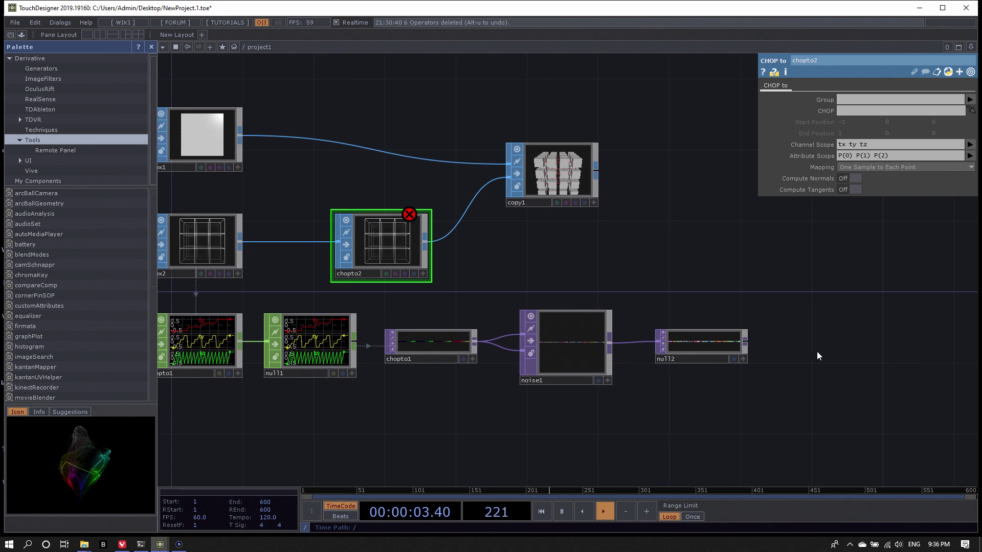
key("Tab")
left_click(703, 240)
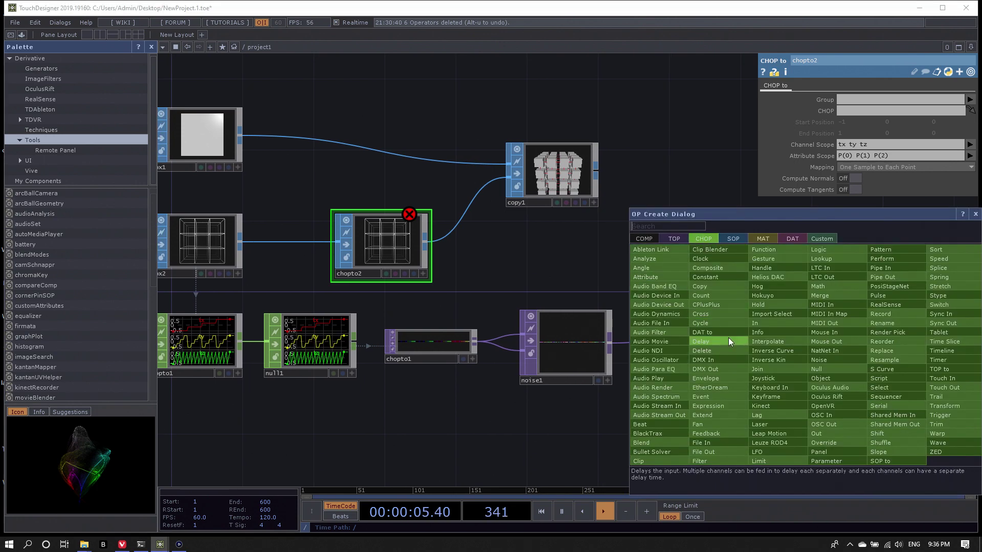
type("top")
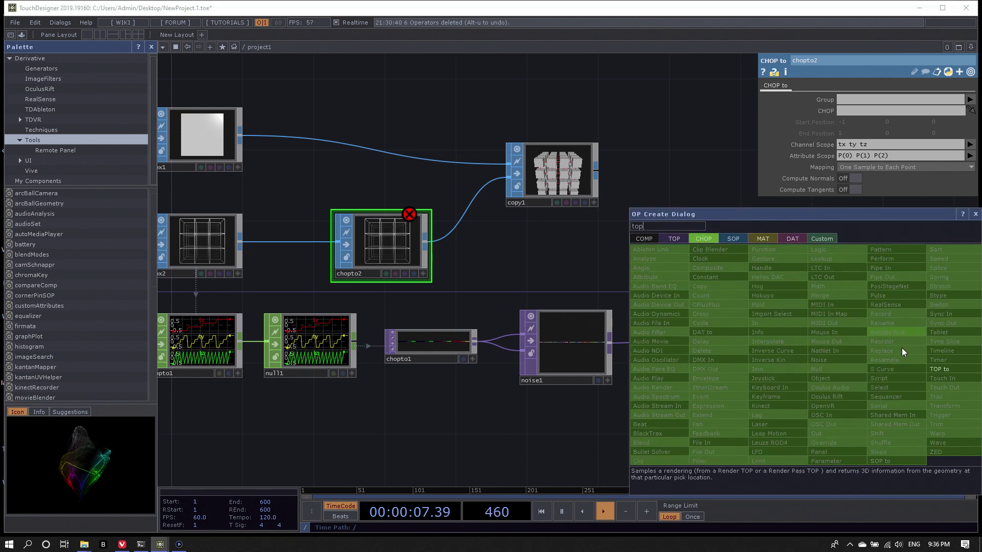
left_click(939, 368)
left_click(936, 360)
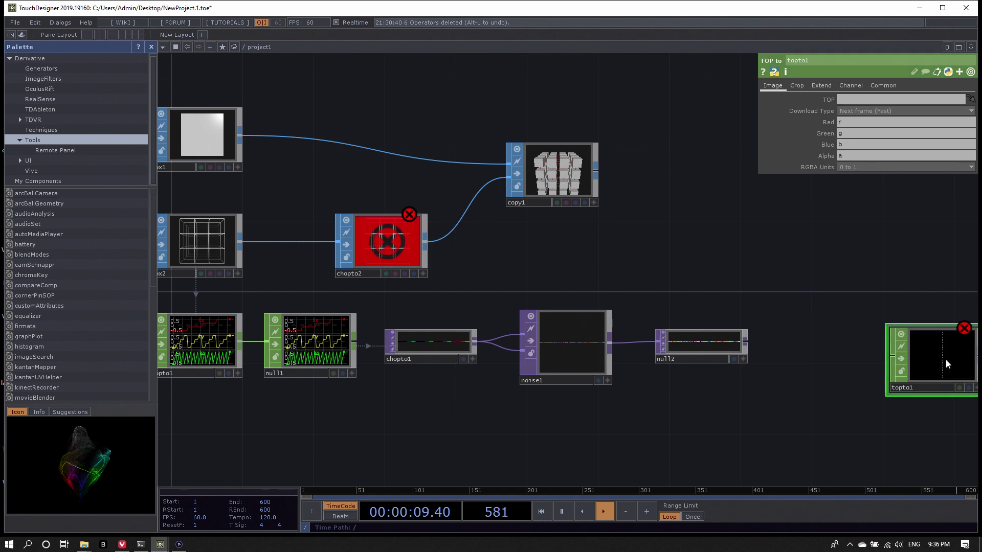
left_click_drag(946, 359, 694, 286)
left_click_drag(707, 347, 861, 99)
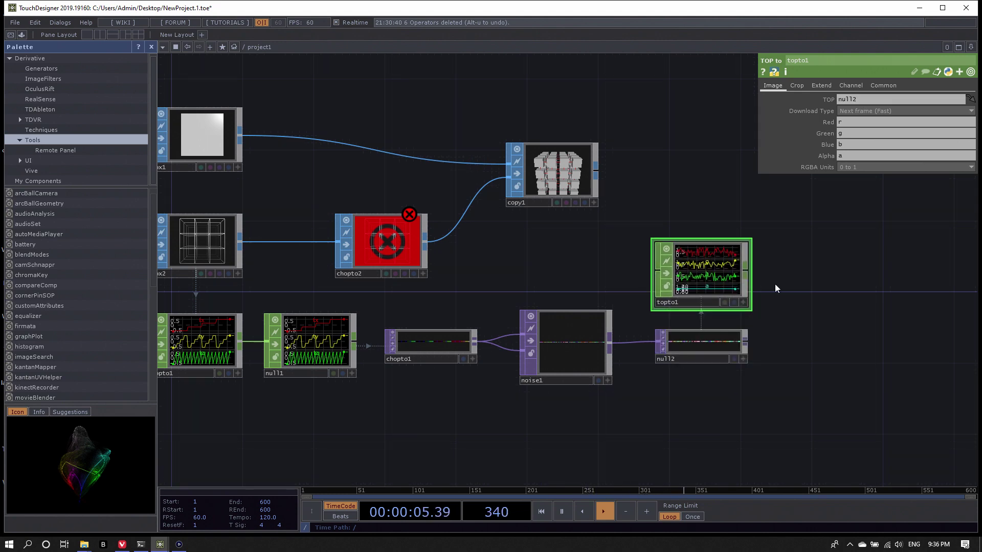
- Examine the channels of topto1 and the name assigned to its alpha channel
left_click_drag(775, 284, 737, 321)
scroll(737, 321, "up", 5)
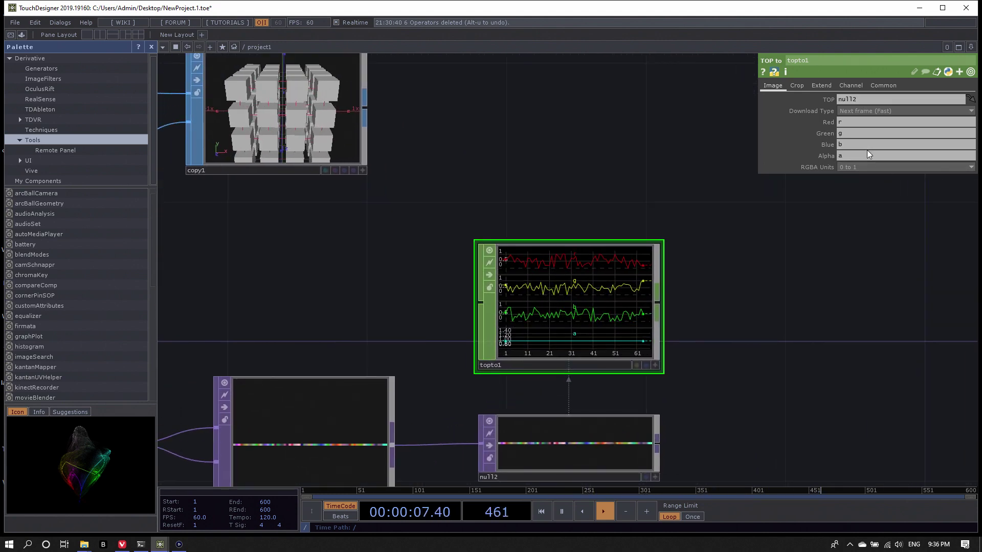
left_click(866, 153)
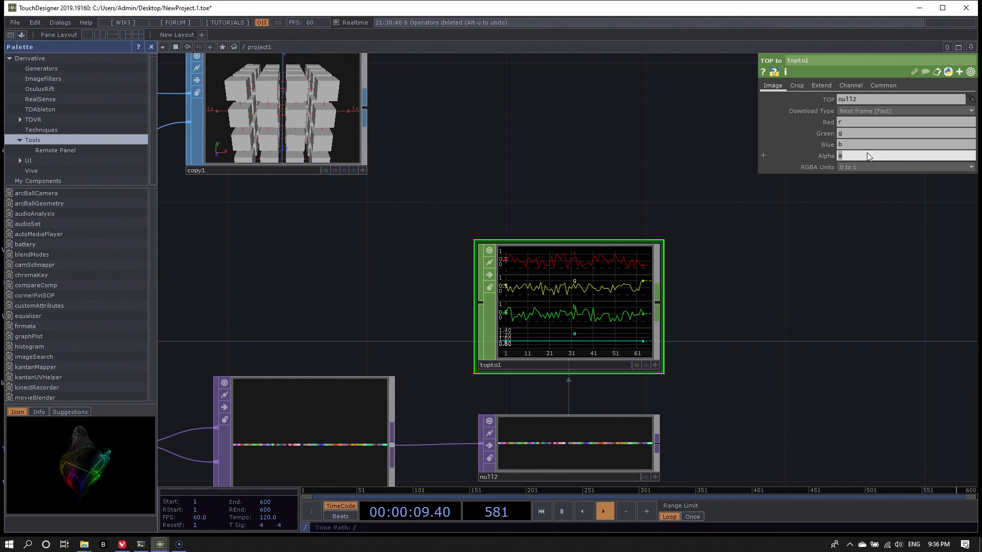
left_click(860, 256)
scroll(790, 354, "down", 5)
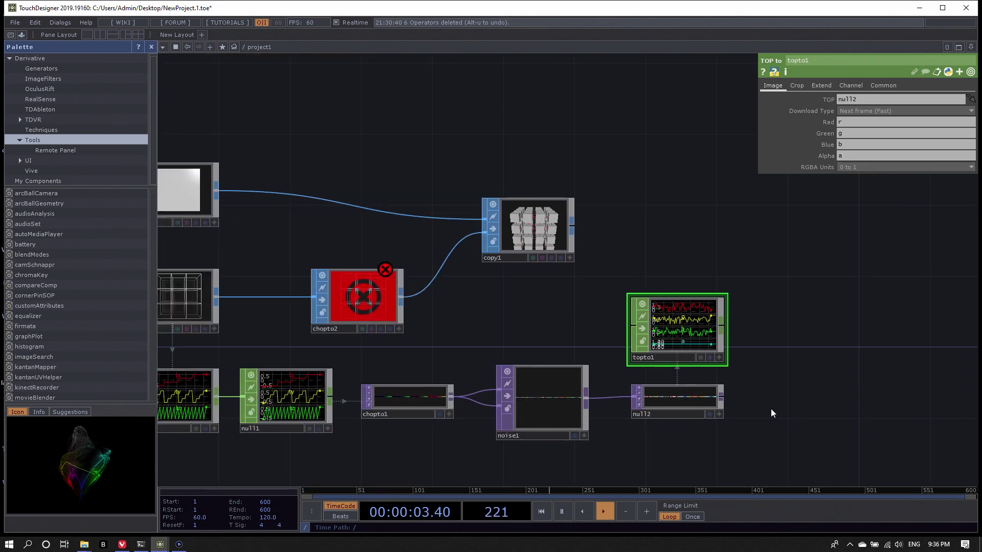
scroll(772, 404, "up", 2)
scroll(769, 368, "down", 2)
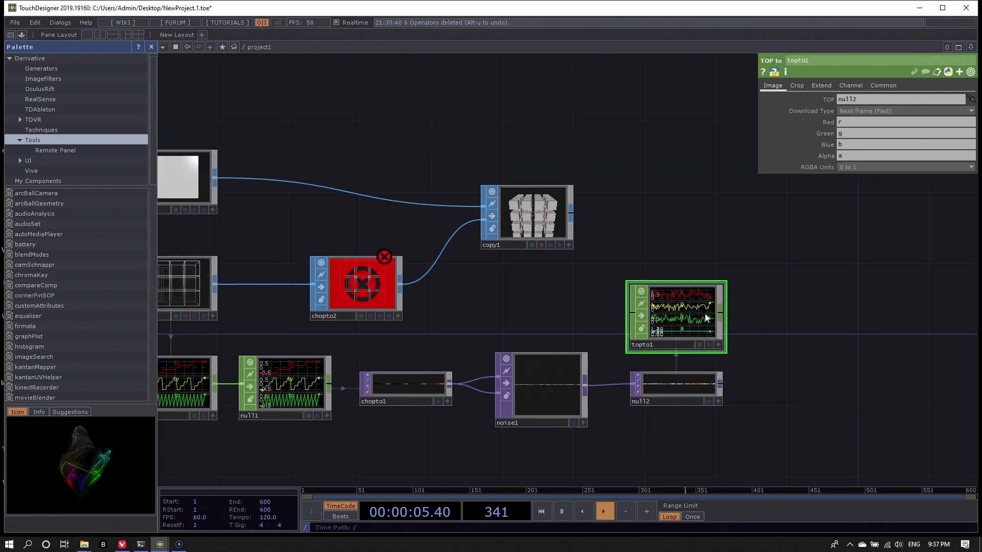
- Add a Null CHOP after topto1 and set it as the CHOP source of chopto2
left_click(354, 284)
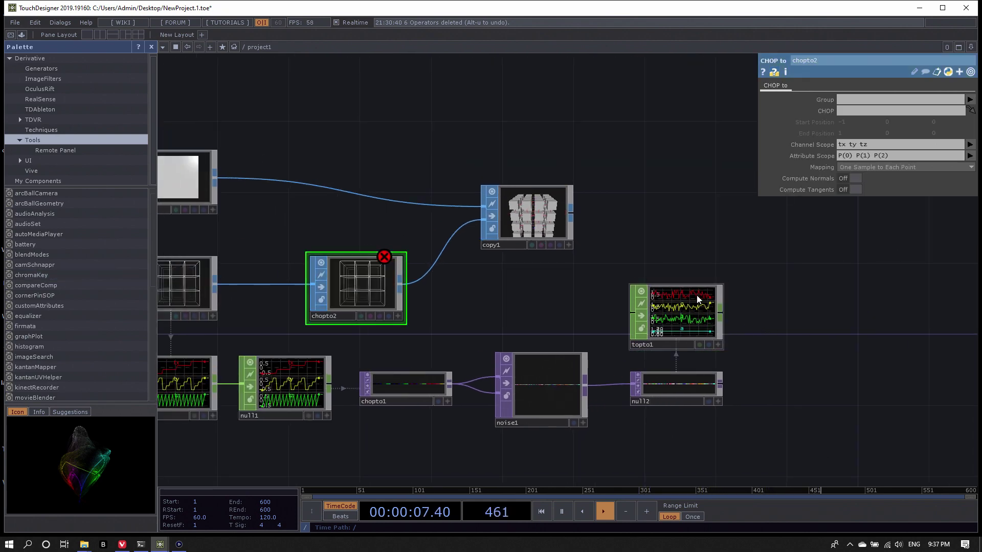
right_click(720, 313)
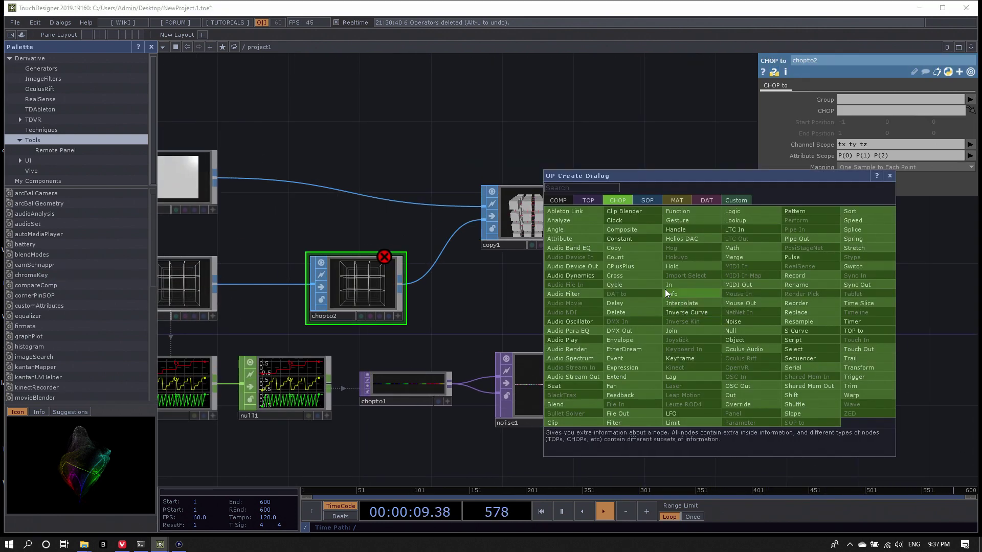
left_click(744, 330)
left_click(805, 315)
left_click(382, 294)
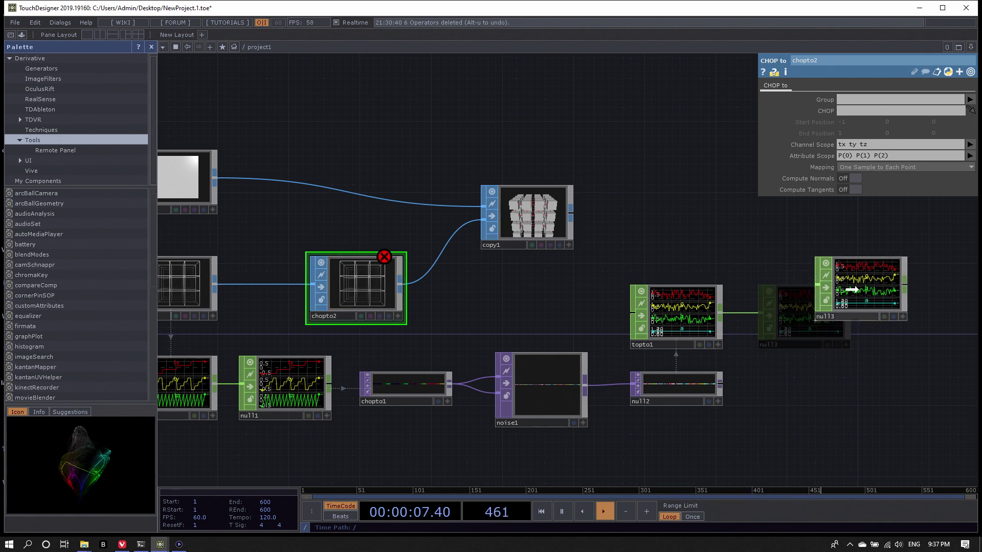
left_click_drag(836, 150, 860, 109)
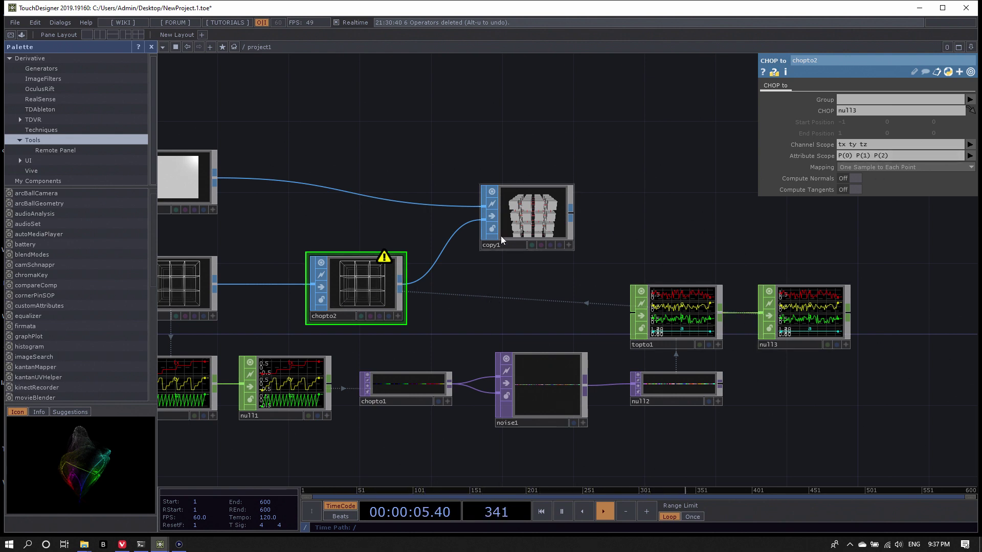
- Inspect chopto2 and the channel names carried by null3
scroll(348, 280, "up", 1)
scroll(347, 281, "up", 1)
middle_click_drag(348, 280, 596, 292)
left_click_drag(919, 321, 700, 336)
scroll(804, 386, "up", 5)
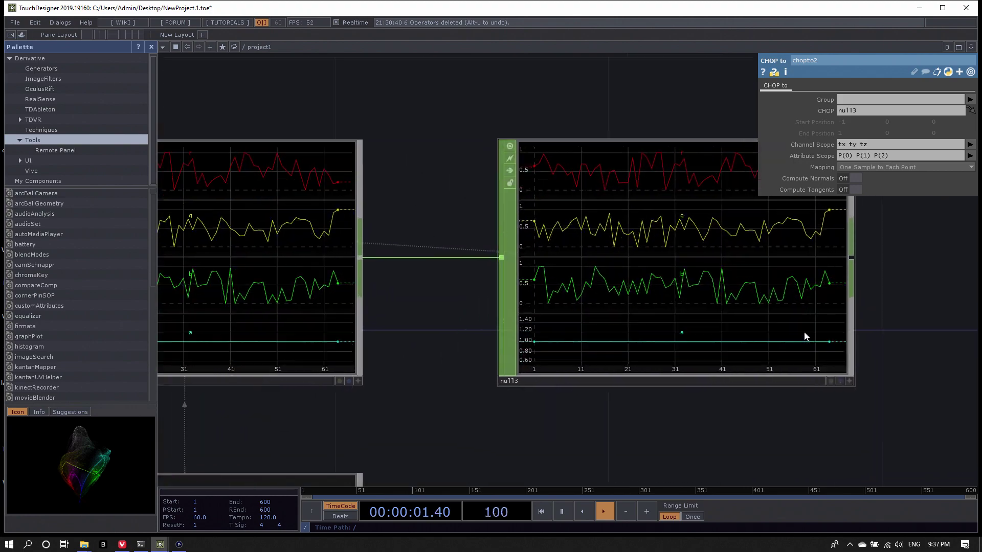
scroll(716, 285, "down", 10)
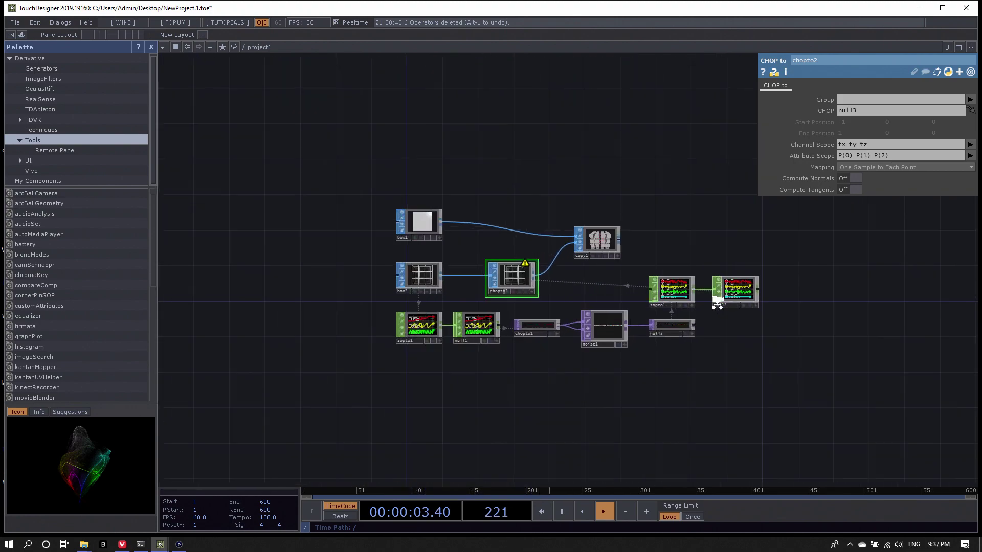
- Set chopto2's Channel Scope to r g b and check the displaced boxes in copy1
scroll(707, 290, "up", 3)
scroll(708, 290, "down", 2)
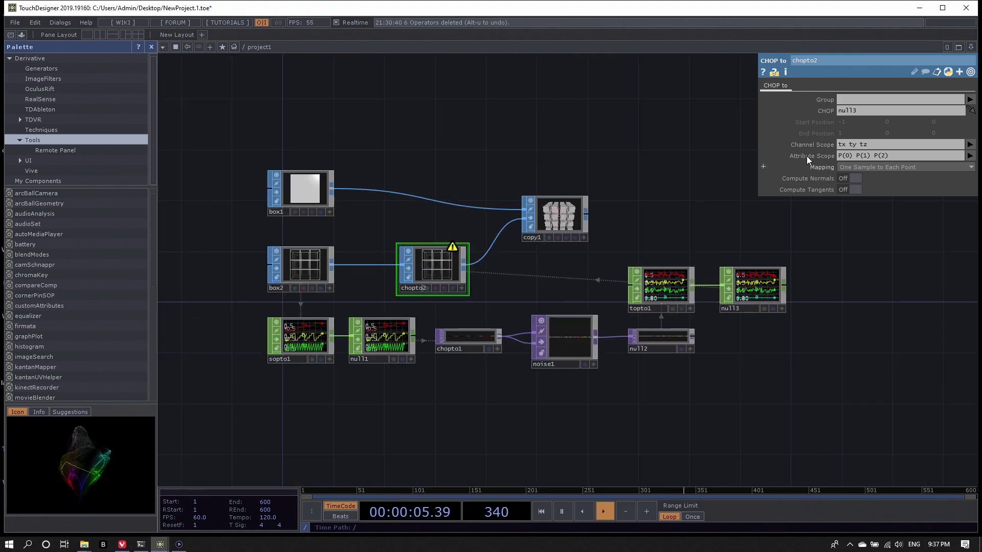
left_click(880, 143)
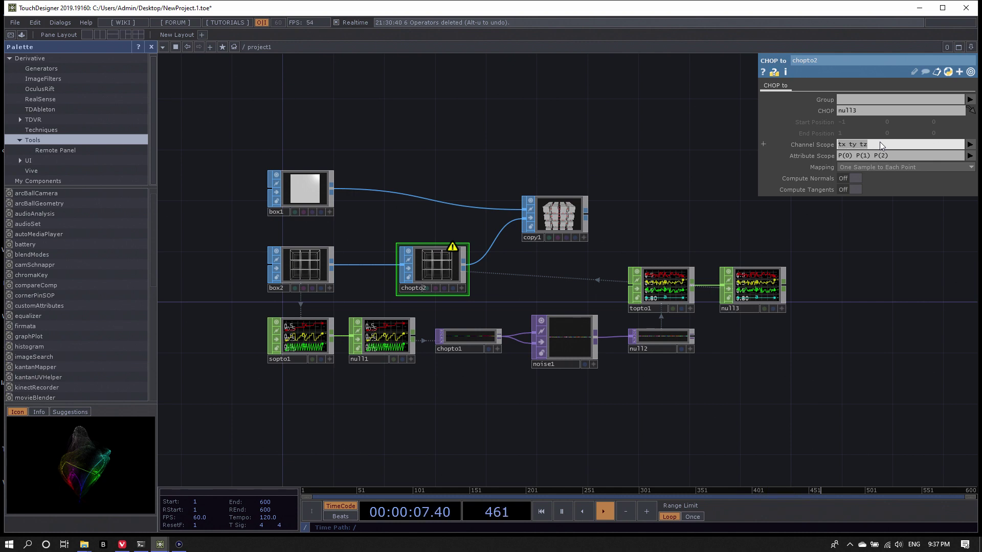
type("r g b")
key("Return")
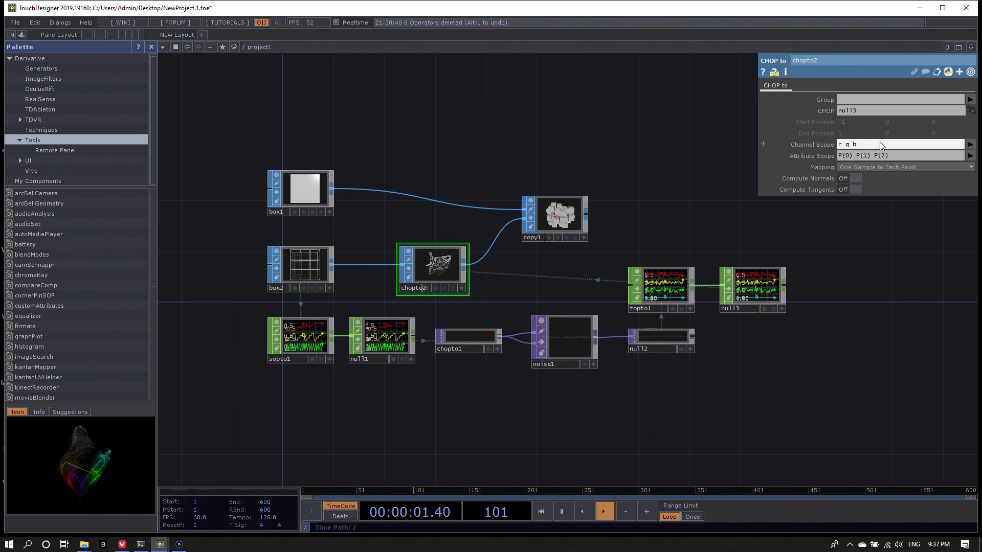
scroll(588, 225, "up", 4)
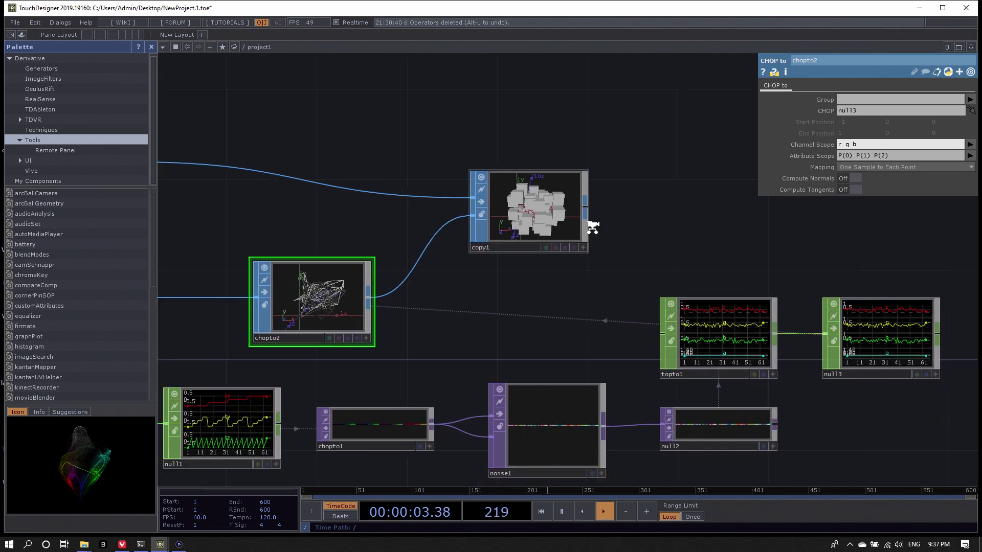
scroll(592, 219, "down", 2)
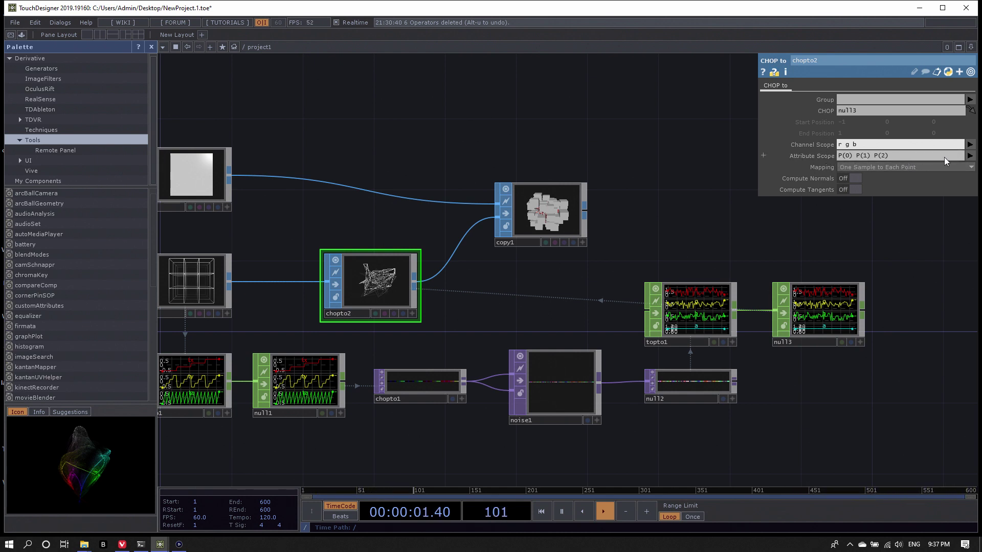
- Set chopto2's Attribute Scope to the point colour components Cd(0) Cd(1) Cd(2) and check the coloured grid
left_click(969, 156)
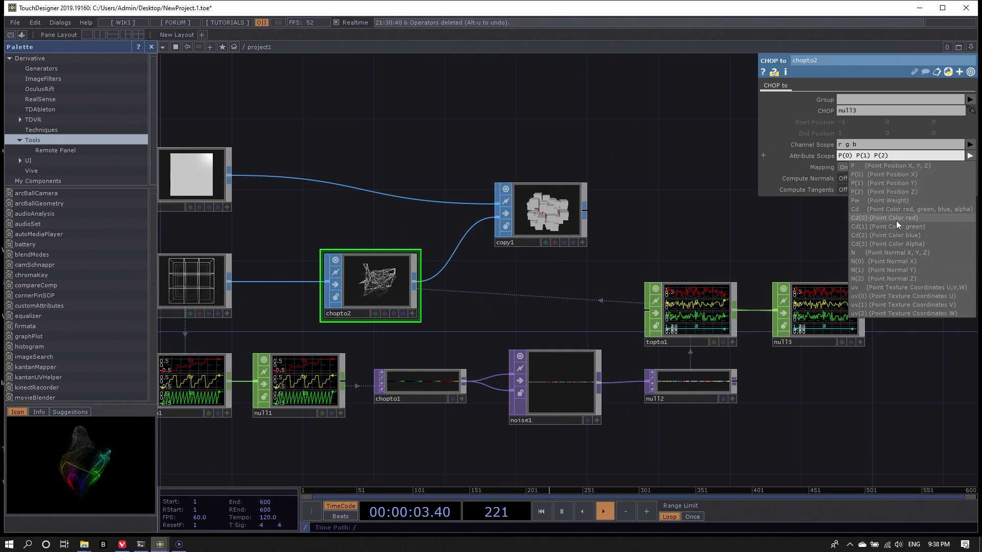
left_click(891, 155)
type("Cd()")
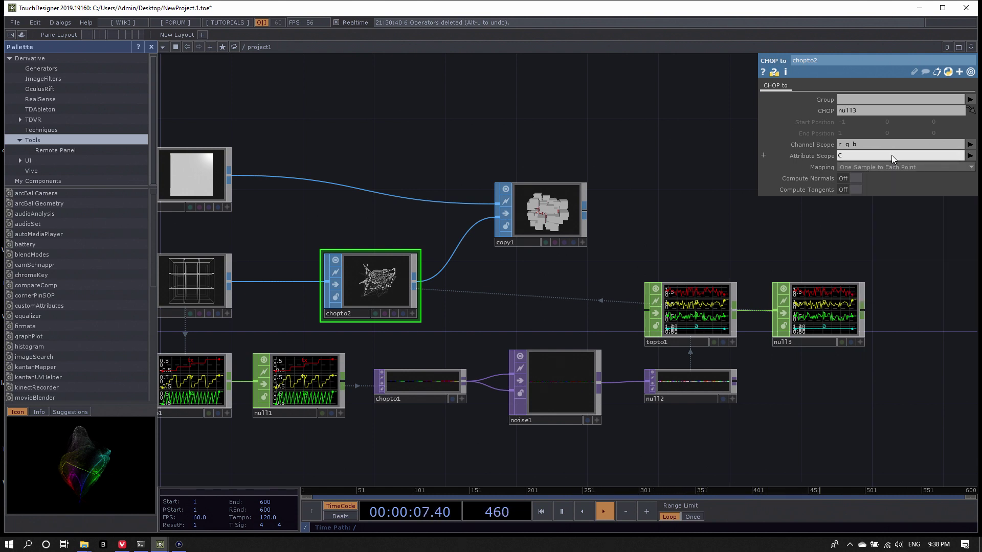
key("Left")
type("0")
key("End")
key("shift+Left")
key("shift+Left")
key("shift+Left")
key("shift+Left")
key("shift+Left")
key("ctrl+c")
key("End")
key("ctrl+v")
key("Return")
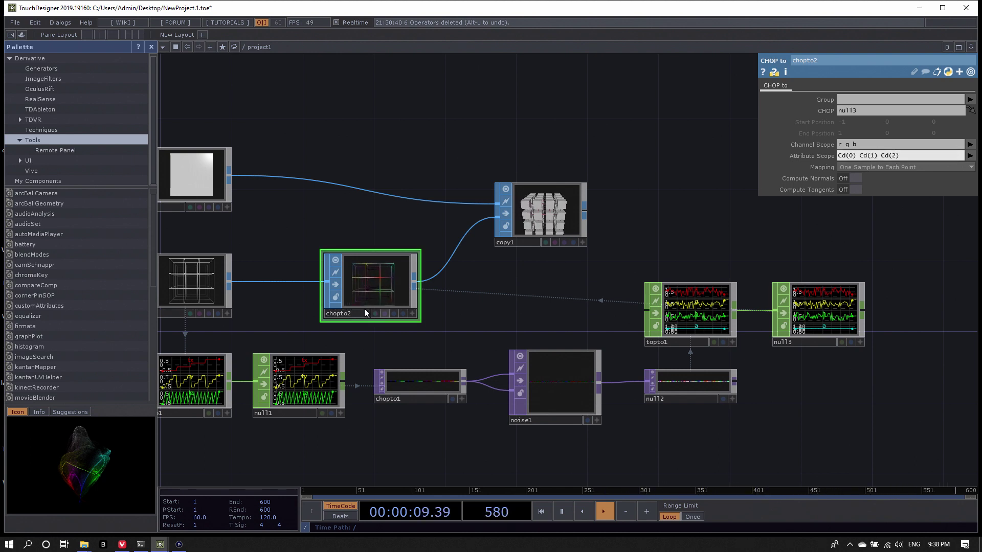
scroll(364, 308, "up", 5)
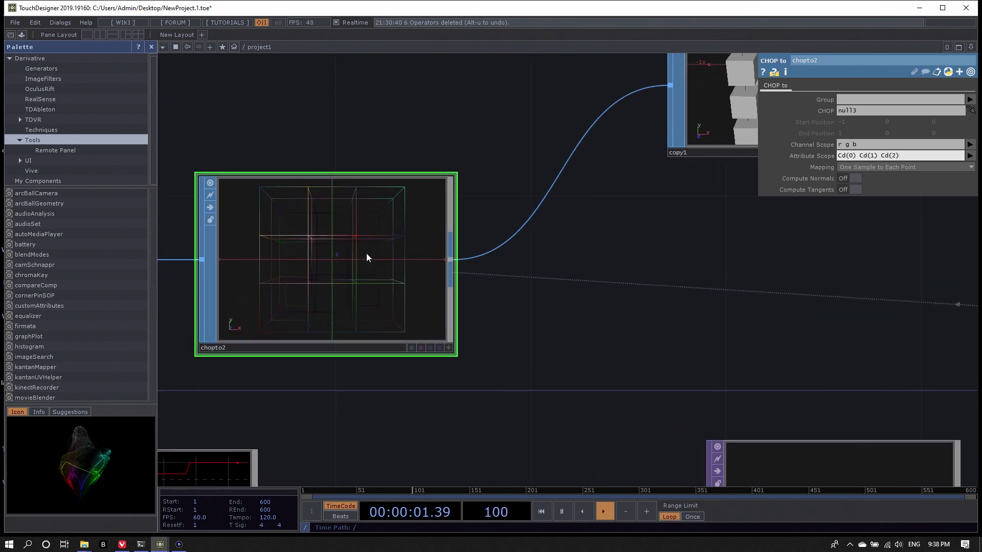
scroll(388, 249, "down", 5)
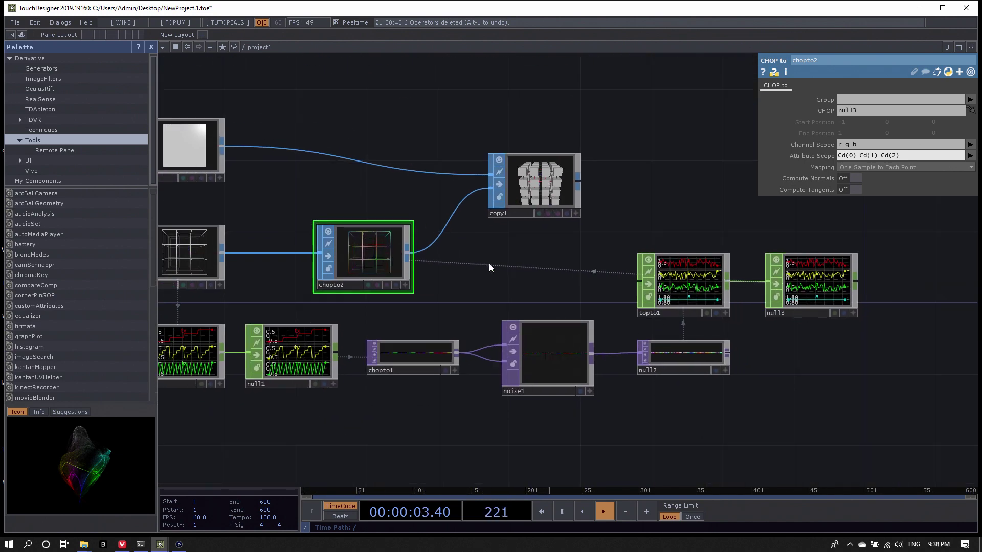
- Turn on Use Template Point Attribs for copy1 so the boxes take the template points' colours
scroll(357, 253, "up", 7)
scroll(424, 266, "down", 5)
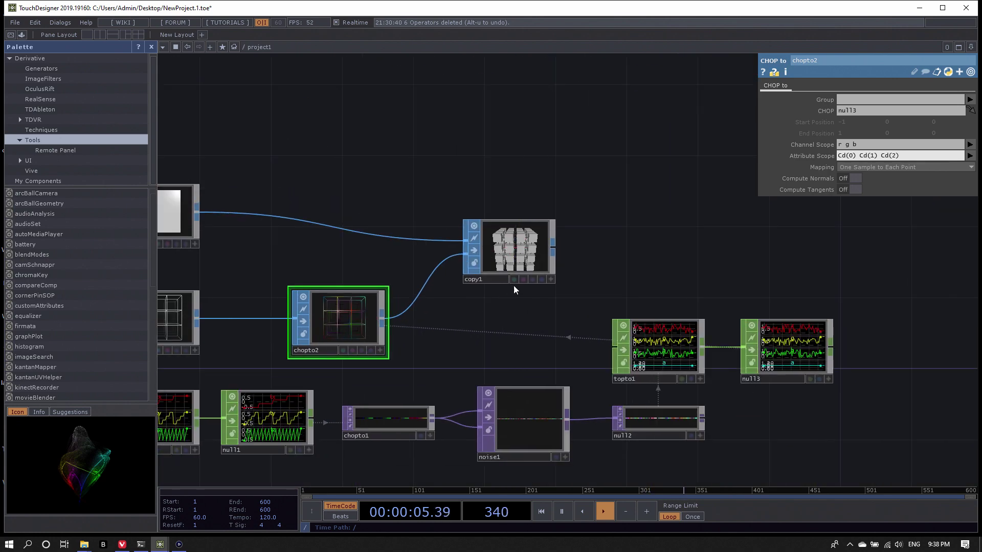
left_click_drag(600, 274, 696, 249)
left_click(595, 240)
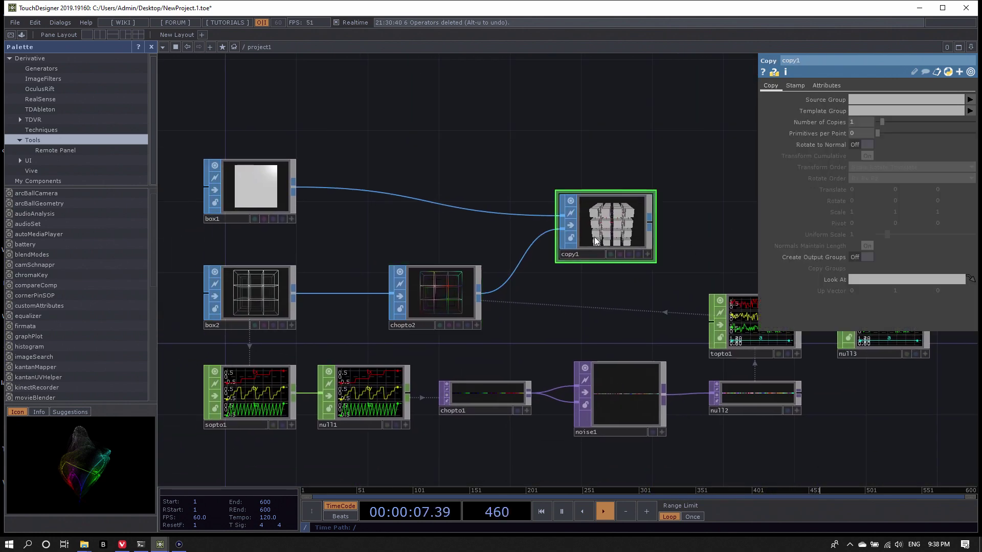
scroll(638, 241, "up", 3)
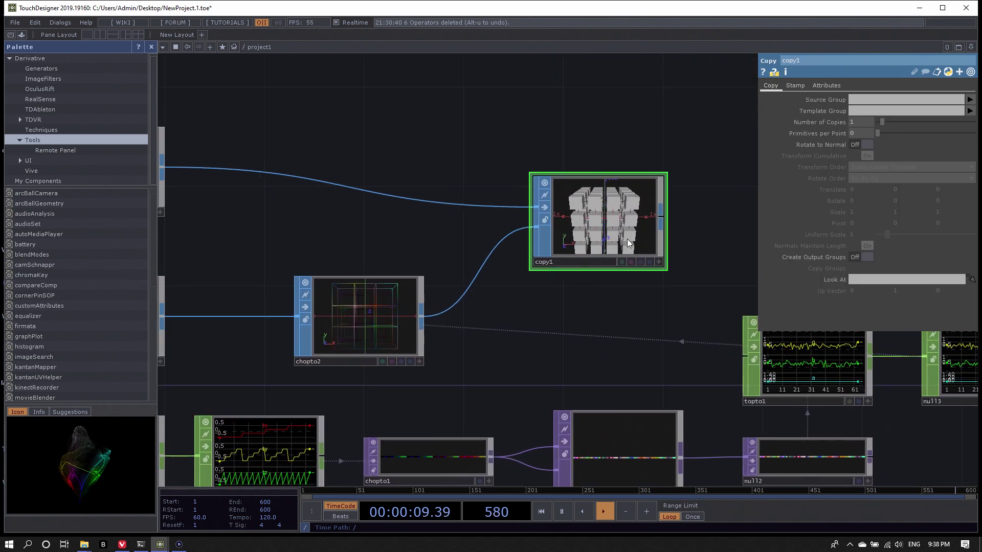
scroll(655, 230, "down", 3)
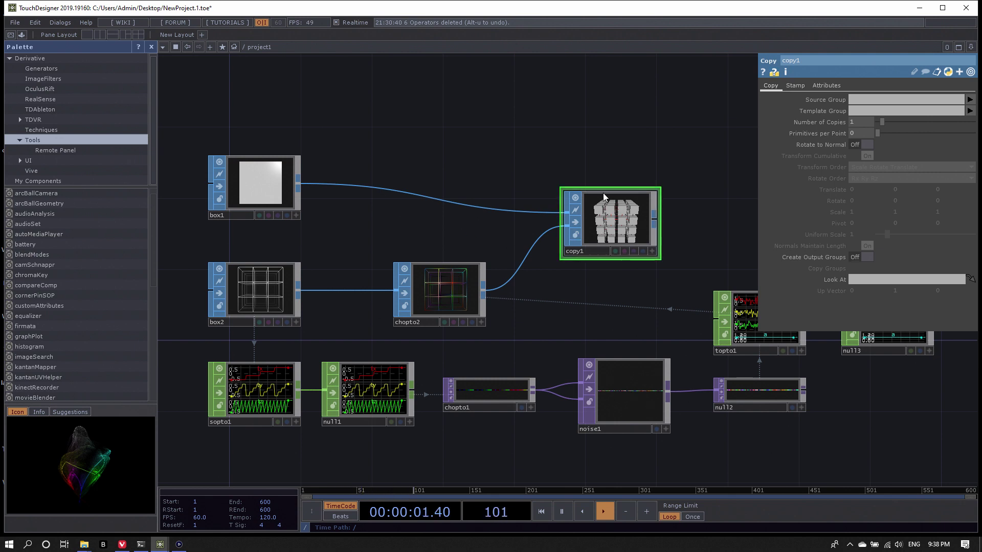
left_click(827, 86)
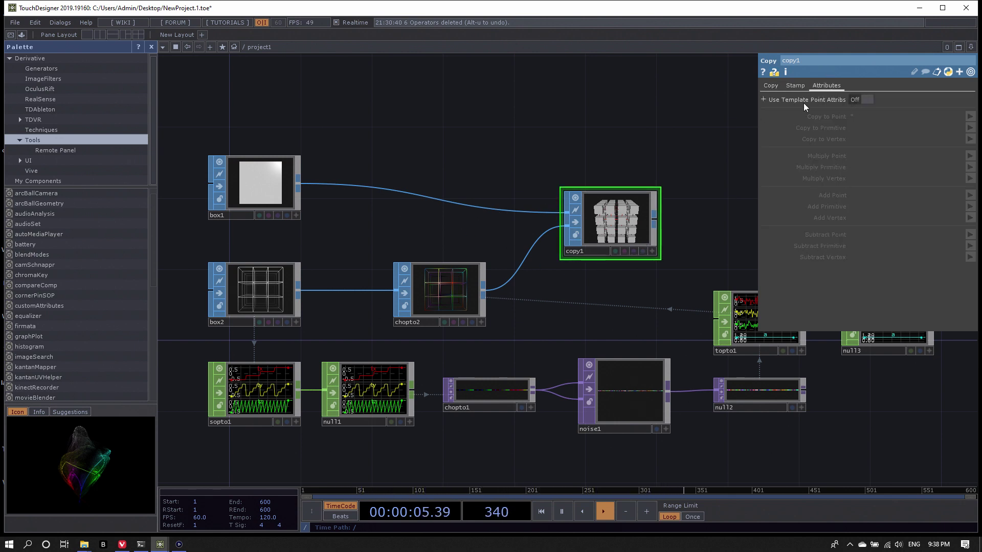
left_click(857, 101)
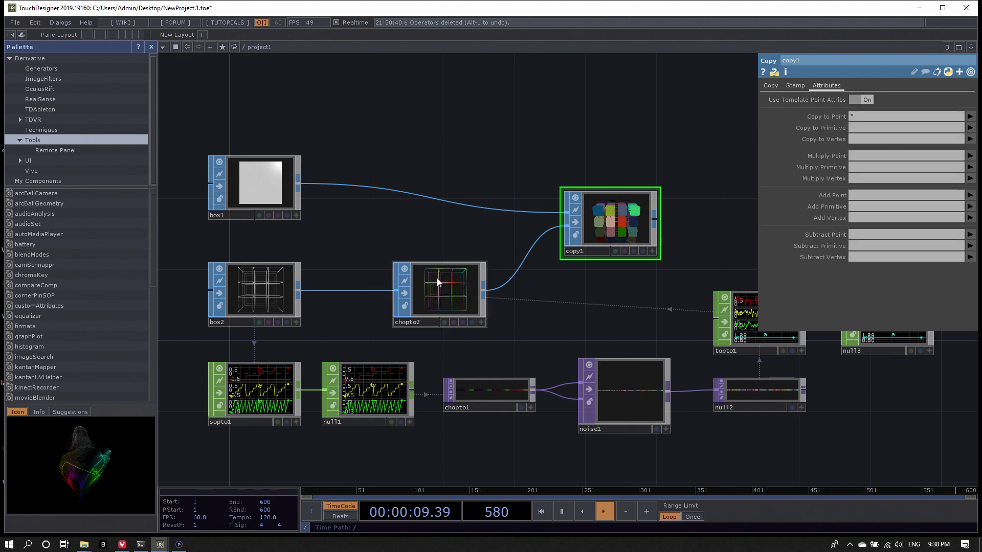
scroll(637, 230, "up", 5)
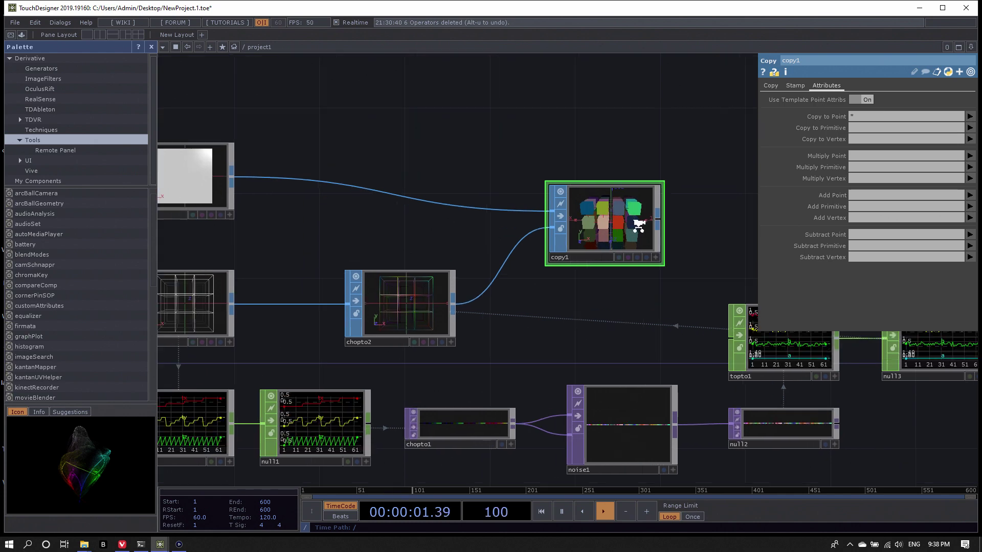
scroll(627, 228, "down", 6)
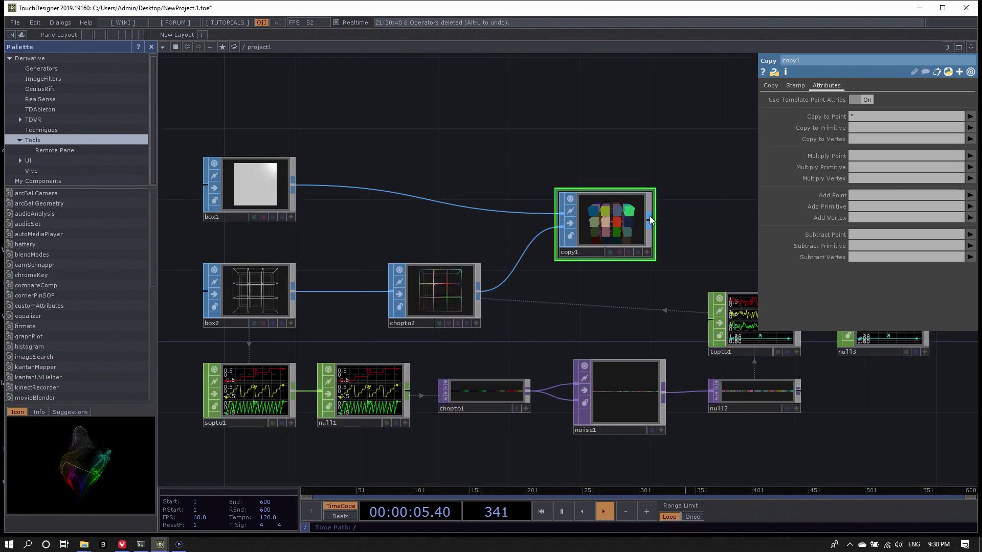
- Activate copy1's viewer, orbit around the coloured boxes and home the view
scroll(631, 225, "up", 3)
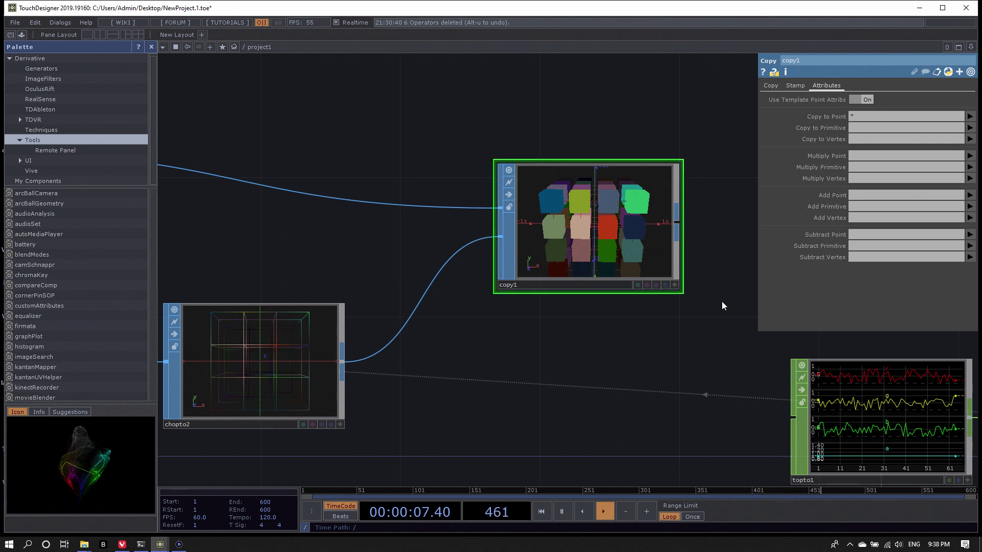
left_click(675, 284)
scroll(634, 226, "down", 3)
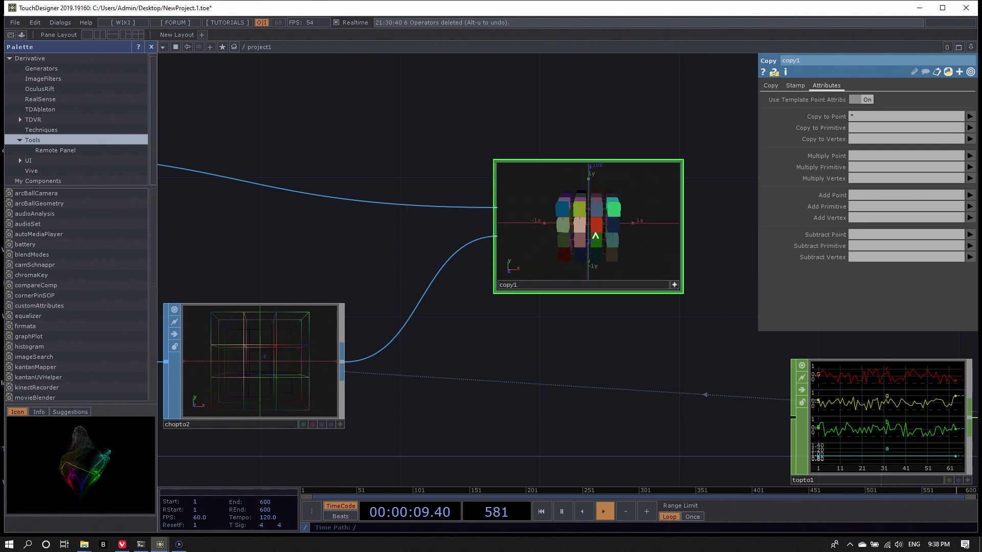
left_click_drag(566, 244, 611, 246)
key("h")
- Select noise1, view the finished example in the noisyCubeInstancing window and close that window
scroll(600, 370, "up", 5)
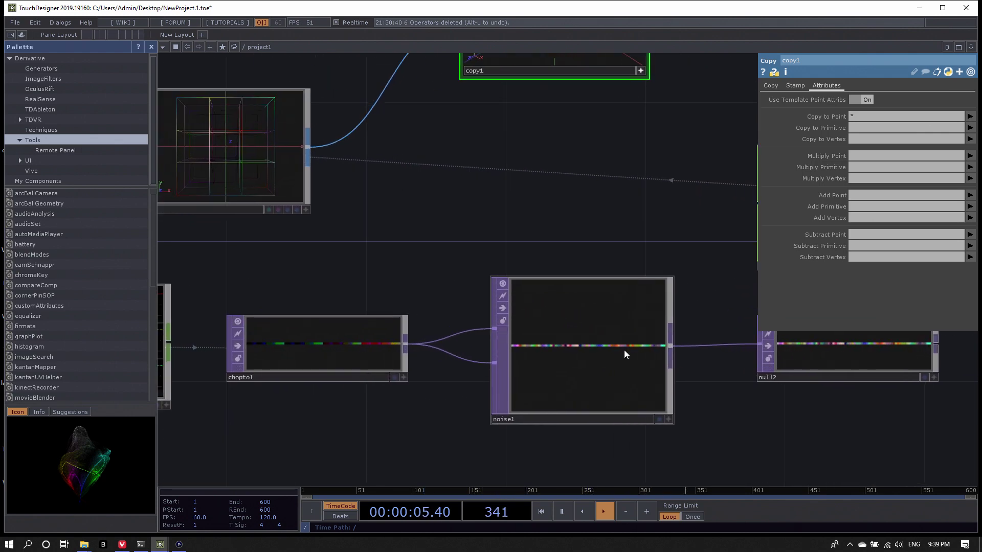
scroll(624, 350, "down", 5)
scroll(581, 259, "up", 3)
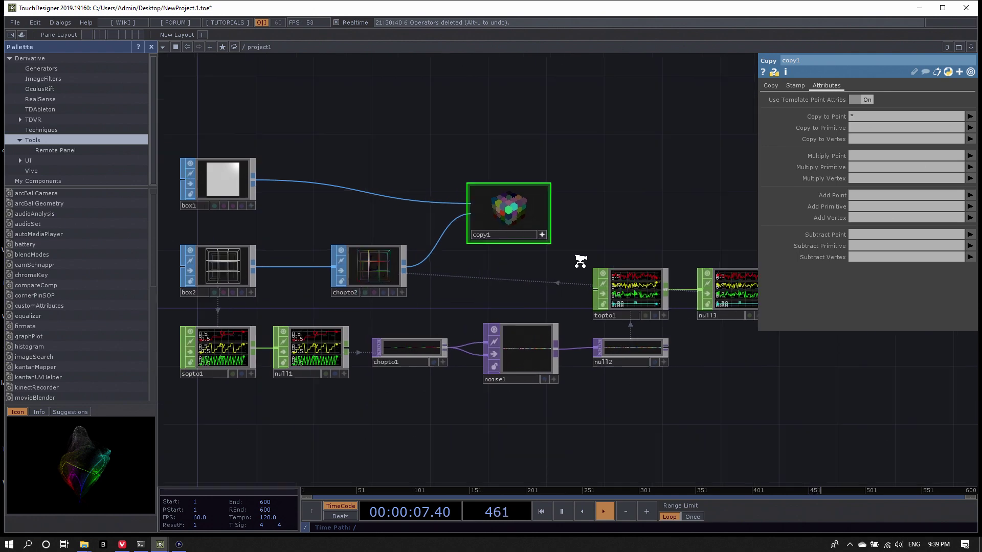
left_click_drag(526, 283, 583, 281)
left_click(587, 348)
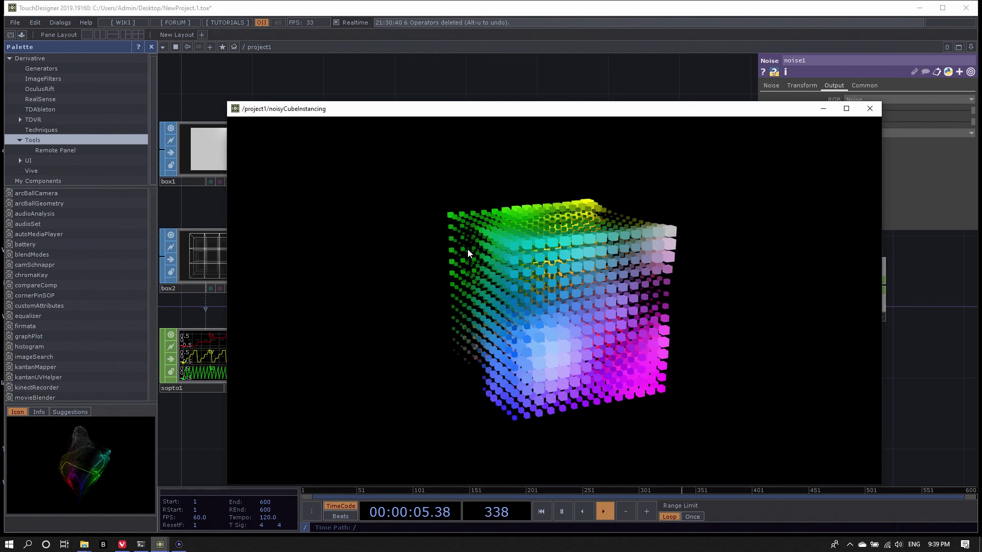
left_click(869, 108)
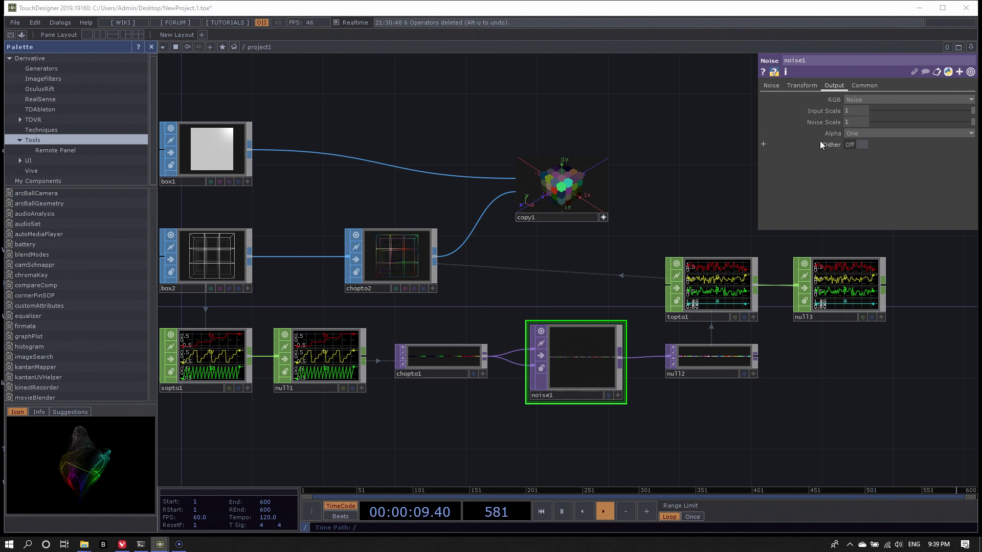
- Animate noise1 over time by setting its Z translation to the expression absTime.seconds*0.2
left_click(802, 85)
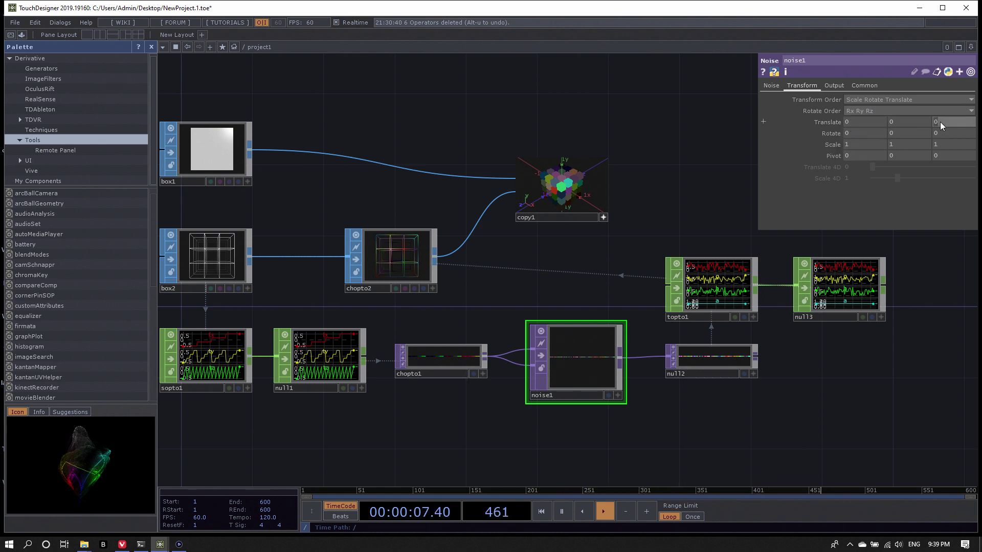
left_click(829, 121)
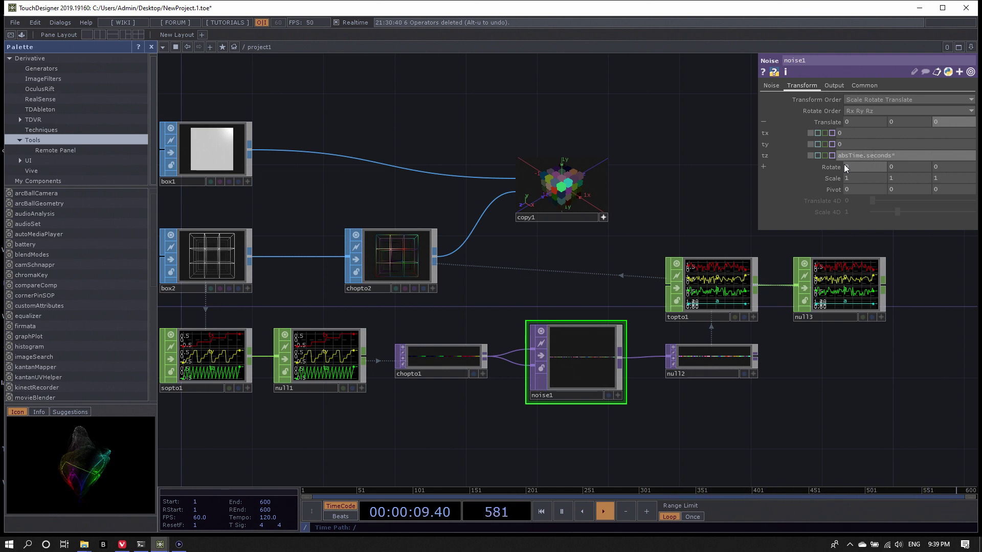
type("2")
key("Return")
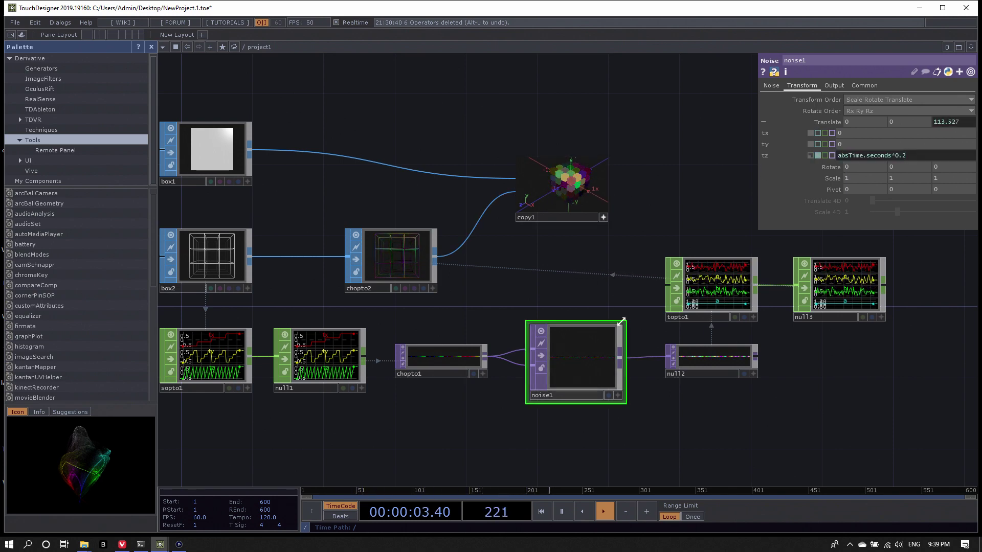
- Examine the animated colours in copy1 and read its operator info, including cook time and point attributes
scroll(644, 204, "up", 5)
scroll(642, 204, "down", 7)
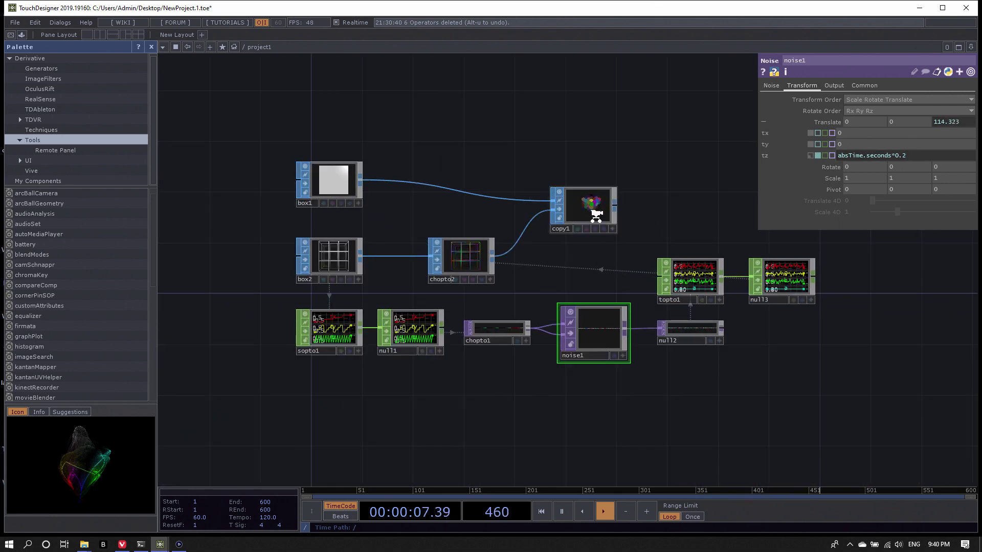
scroll(598, 215, "up", 5)
middle_click(591, 200)
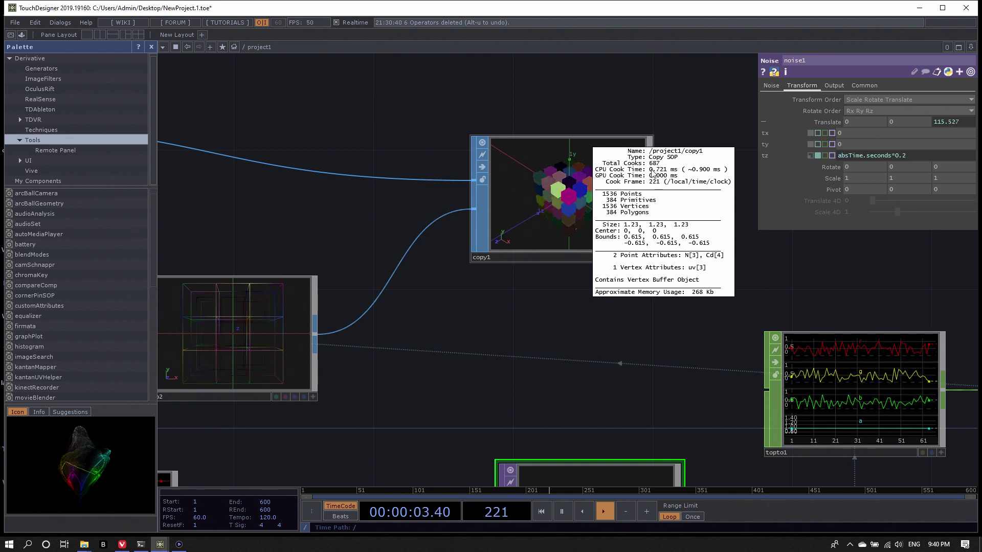
middle_click_drag(674, 185, 467, 306)
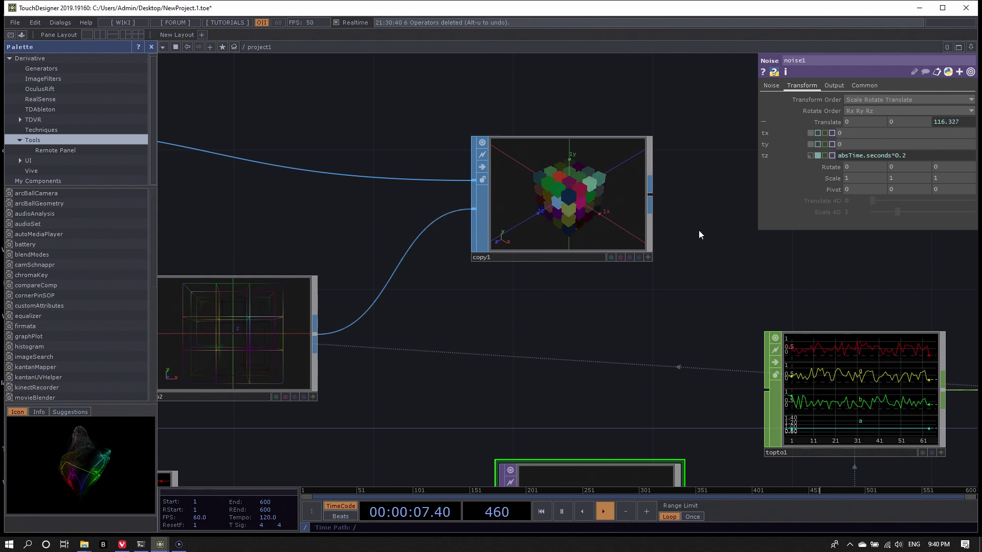
- Set box2's divisions to 13 on all three axes
scroll(713, 210, "down", 2)
scroll(713, 209, "down", 3)
scroll(533, 219, "up", 2)
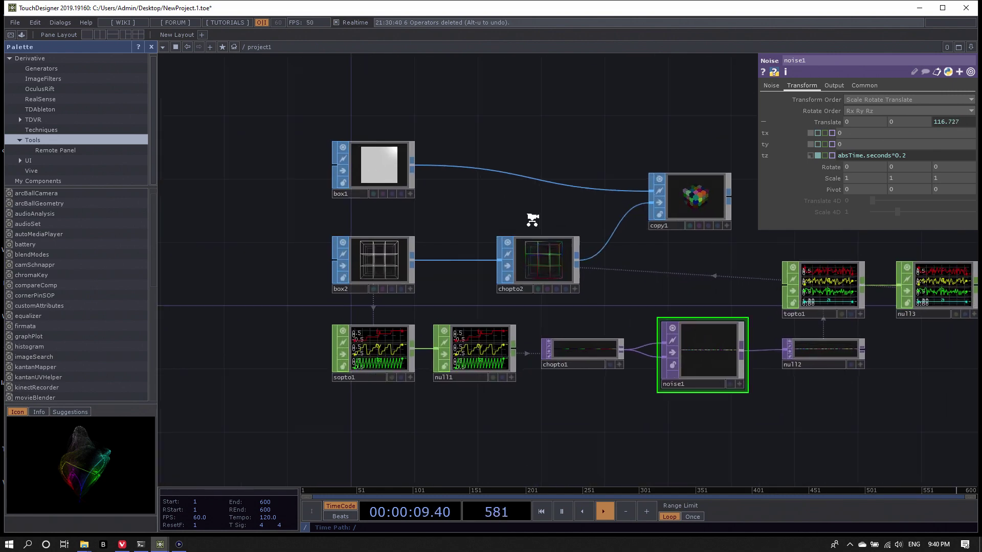
left_click(336, 269)
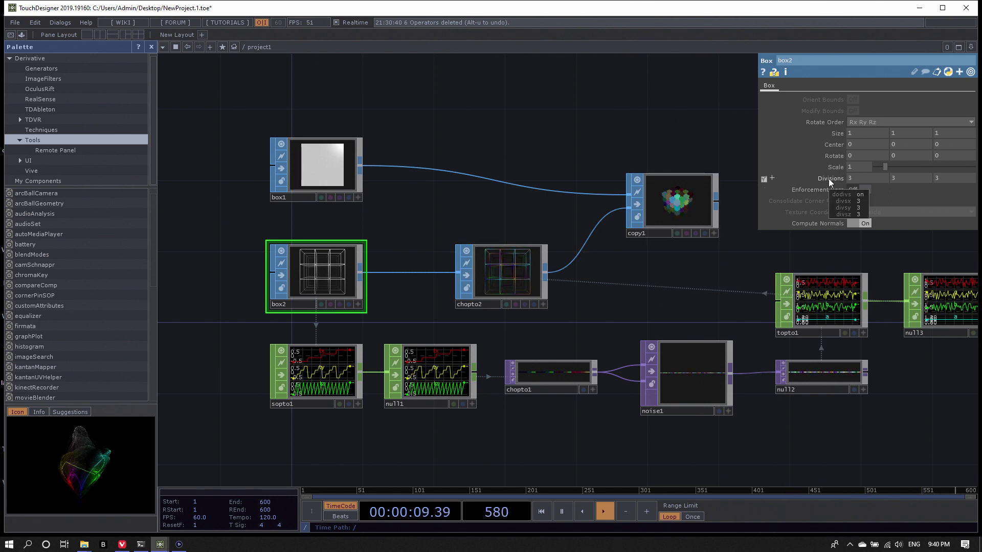
mouse_move(828, 179)
middle_mouse_down()
mouse_move(828, 168)
mouse_move(844, 168)
mouse_move(828, 179)
middle_mouse_up()
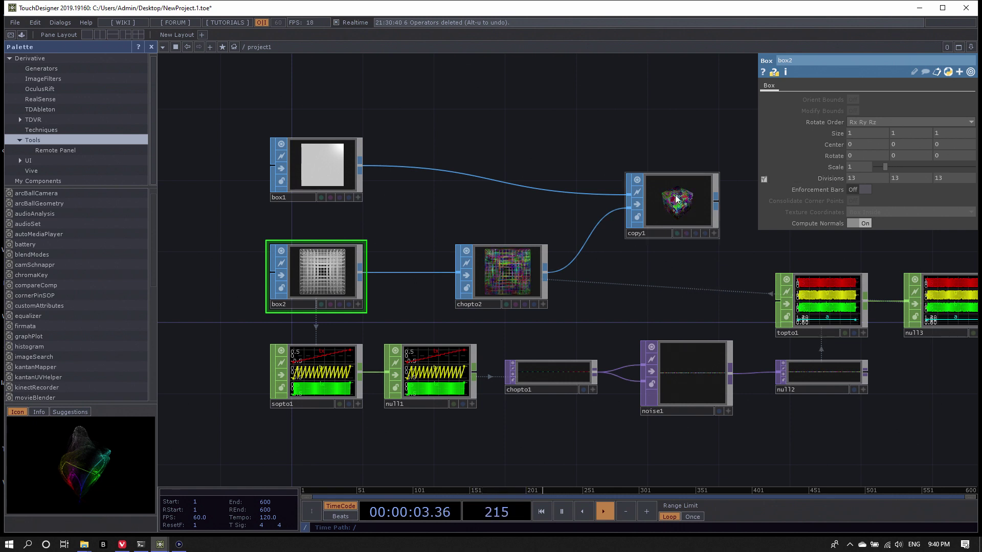
- Set box1's scale to 0.06 so the copied boxes in copy1 no longer overlap
left_click(305, 173)
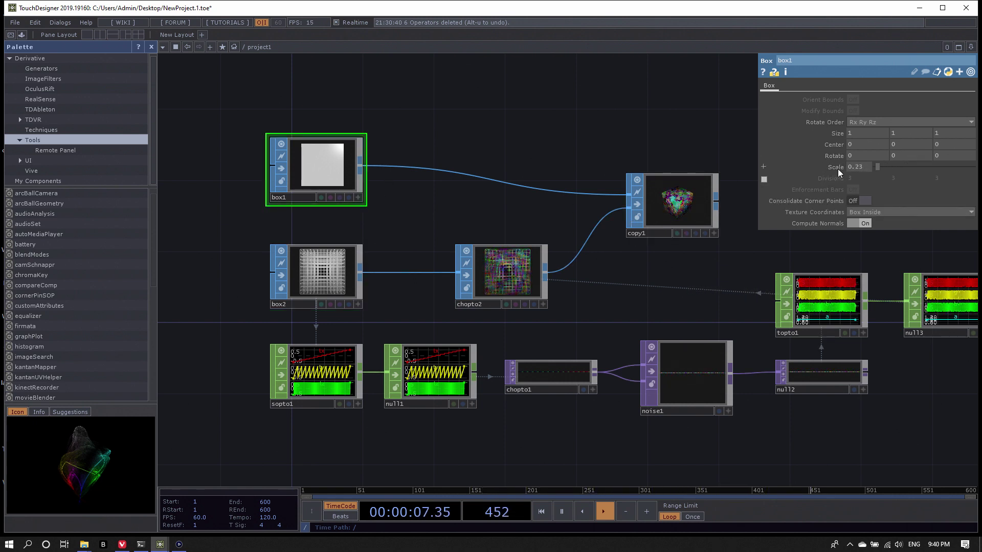
middle_click_drag(838, 169, 775, 205)
scroll(731, 210, "up", 6)
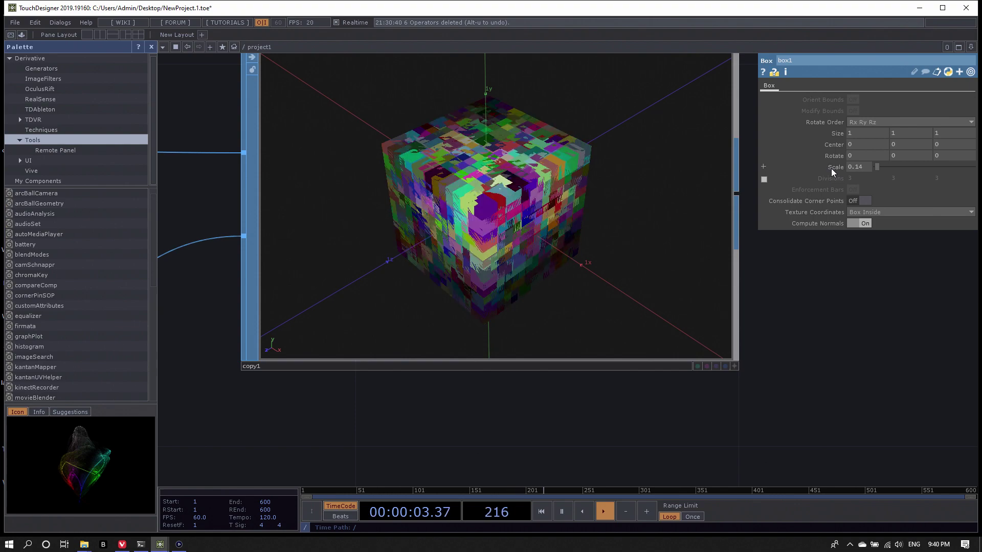
middle_click_drag(830, 167, 827, 152)
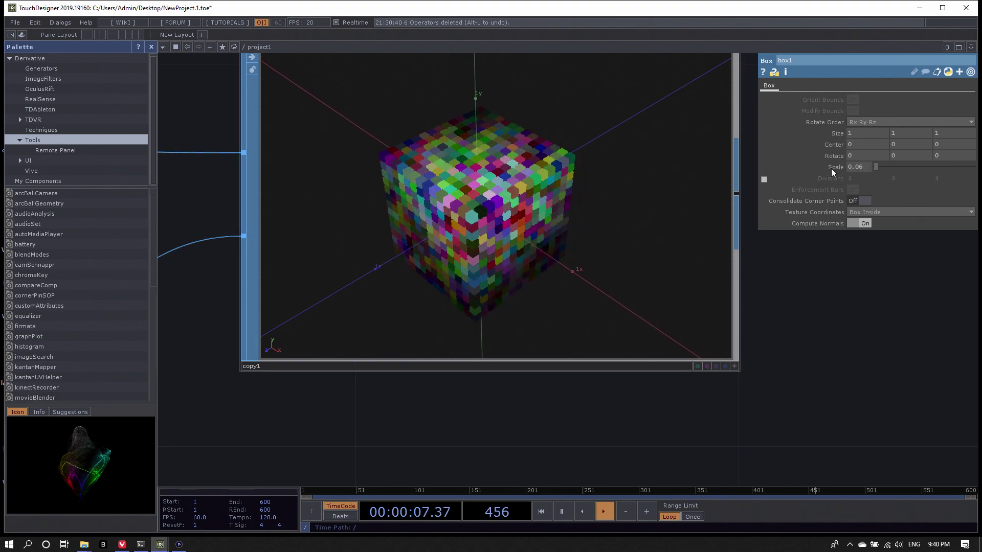
- Read copy1's operator info and examine its coloured cube up close
scroll(503, 251, "down", 5)
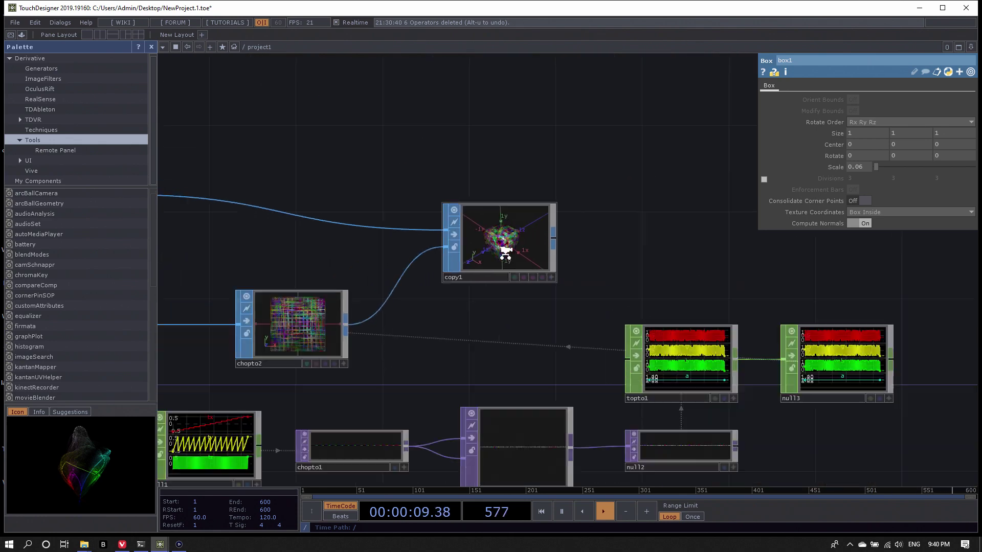
scroll(505, 247, "up", 2)
middle_click(510, 238)
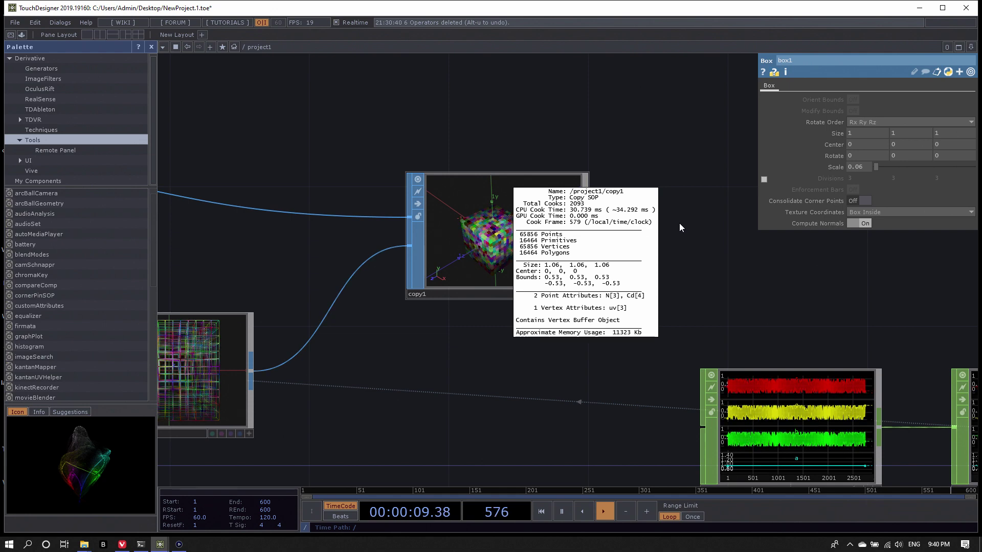
middle_click_drag(679, 223, 679, 222)
scroll(493, 242, "up", 5)
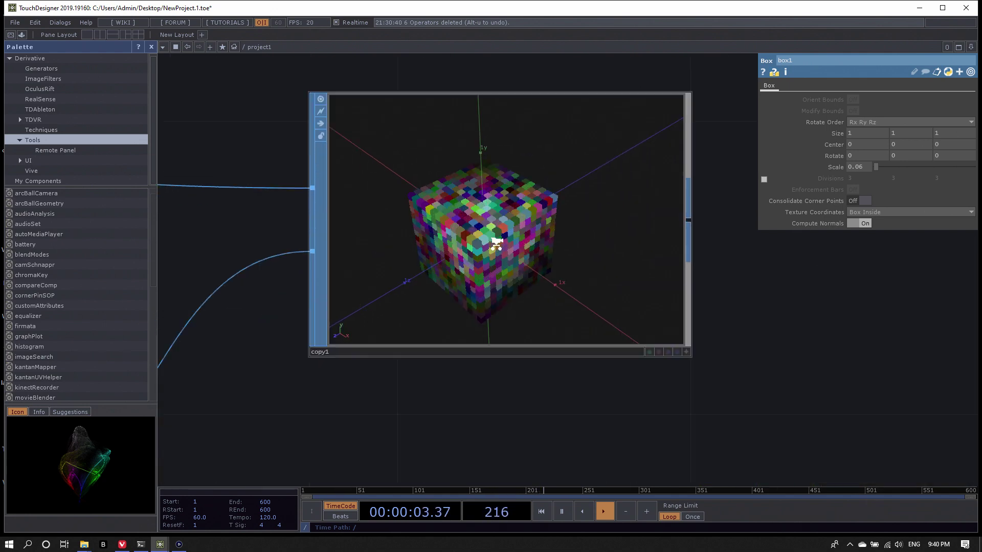
scroll(504, 239, "down", 4)
scroll(505, 240, "down", 5)
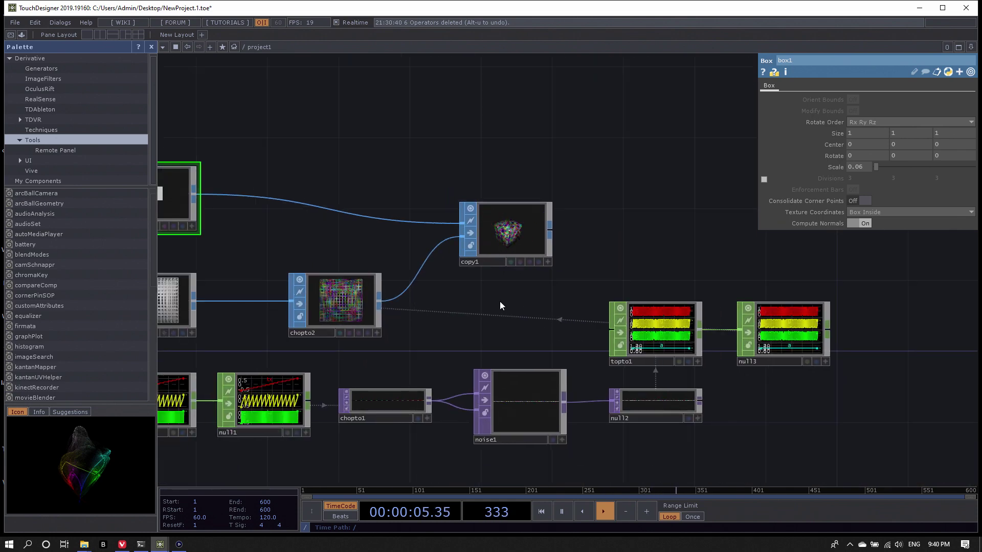
- Move copy1 so it lines up level with box1 in the network
scroll(555, 282, "up", 2)
left_click_drag(537, 251, 537, 221)
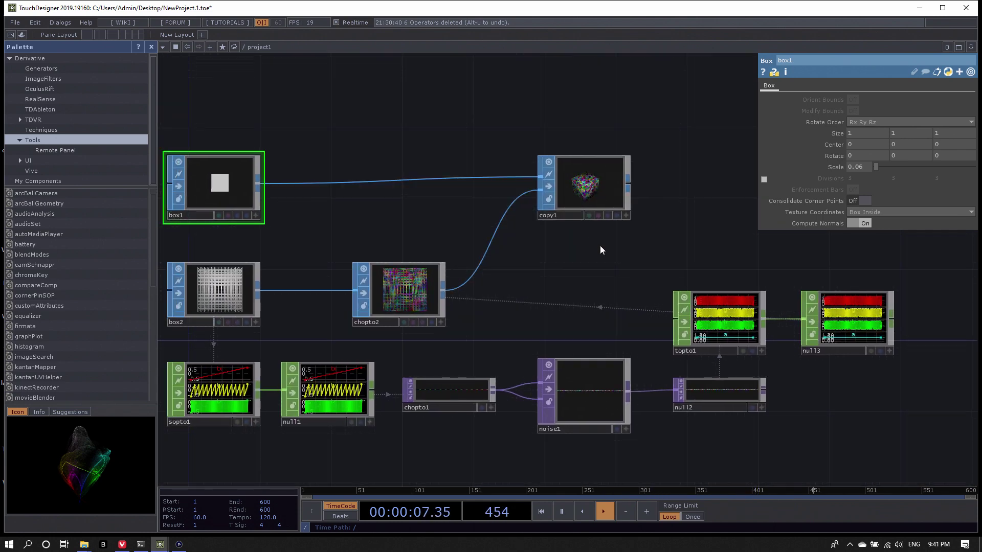
left_click_drag(584, 186, 584, 193)
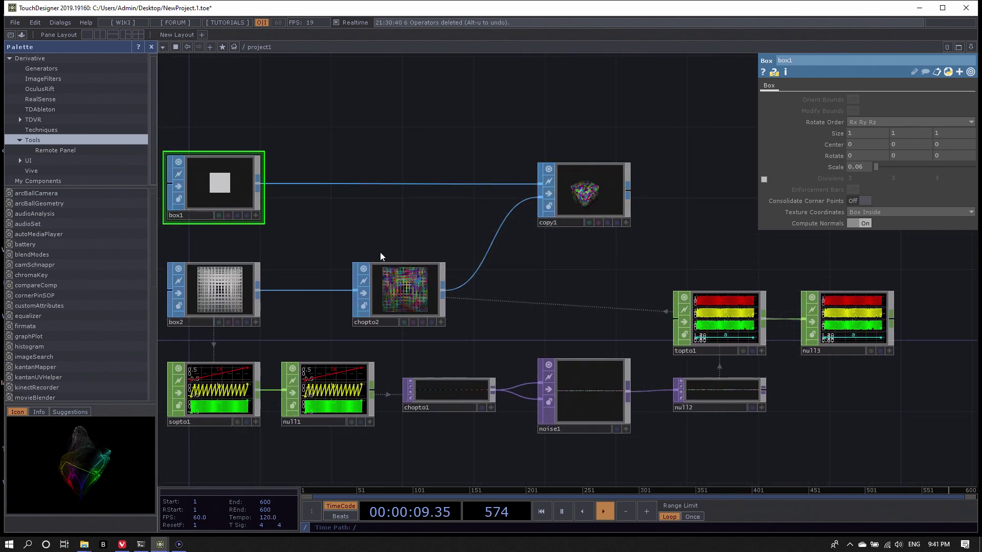
scroll(567, 214, "up", 5)
scroll(576, 209, "down", 1)
scroll(575, 207, "down", 6)
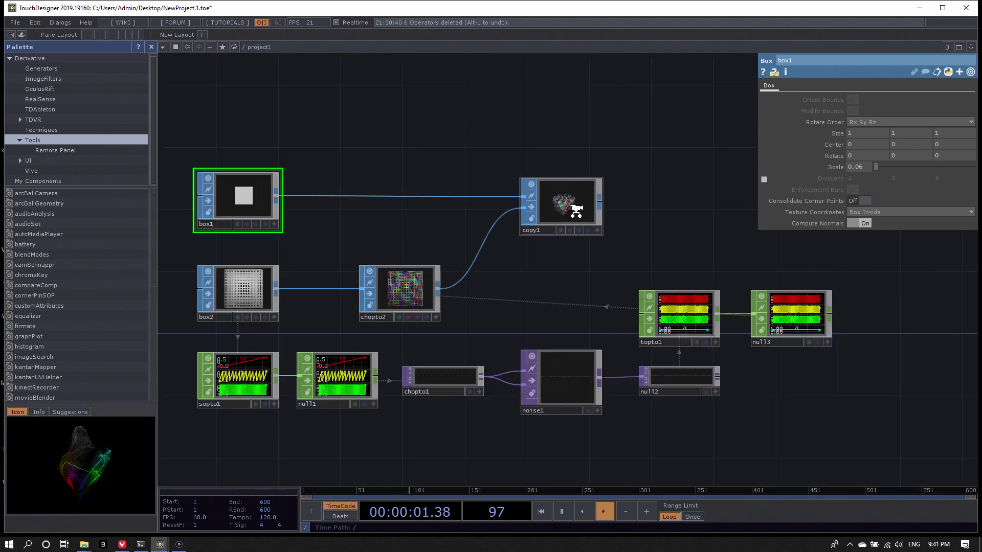
- Set noise1's period to 4 while checking the colour pattern on copy1's cube
scroll(576, 211, "up", 3)
left_click(557, 422)
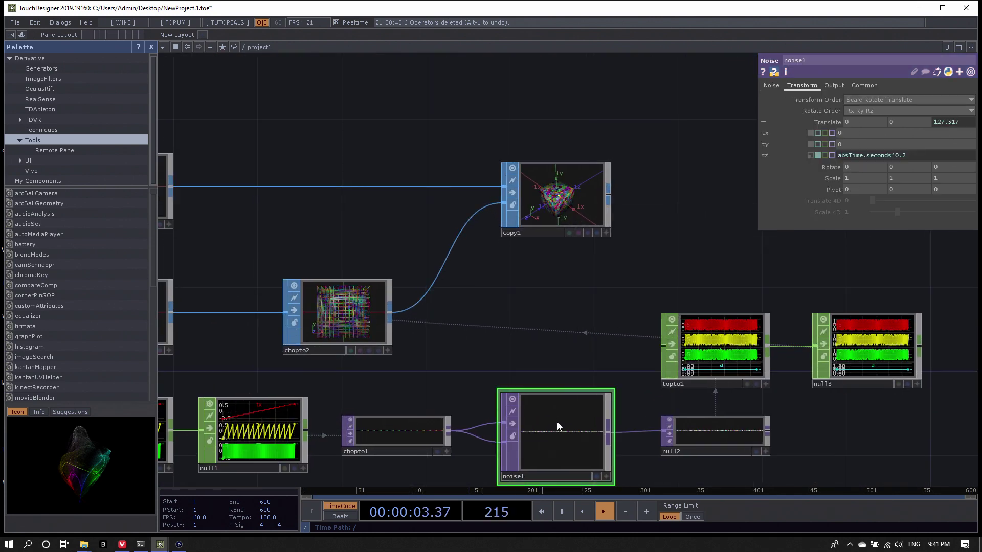
scroll(587, 198, "up", 4)
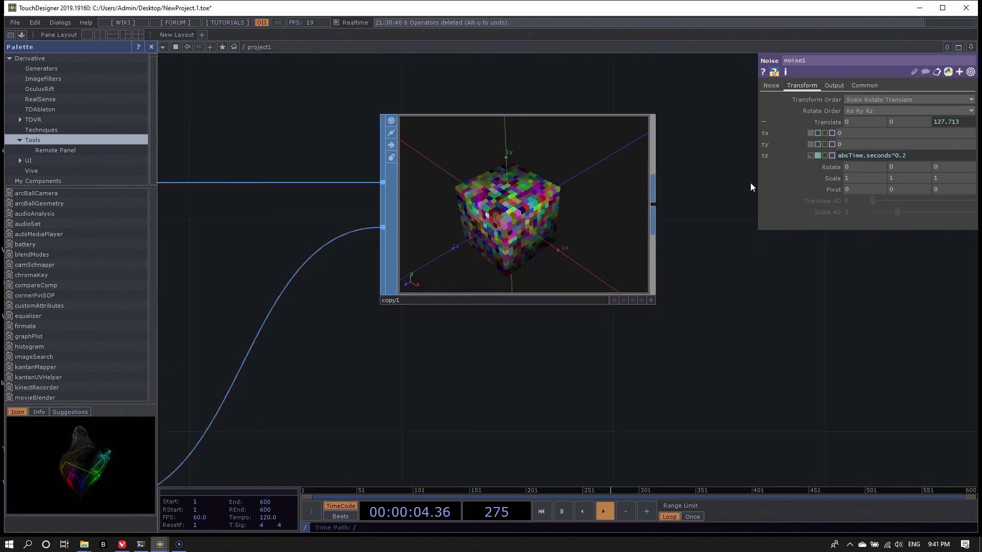
left_click(772, 85)
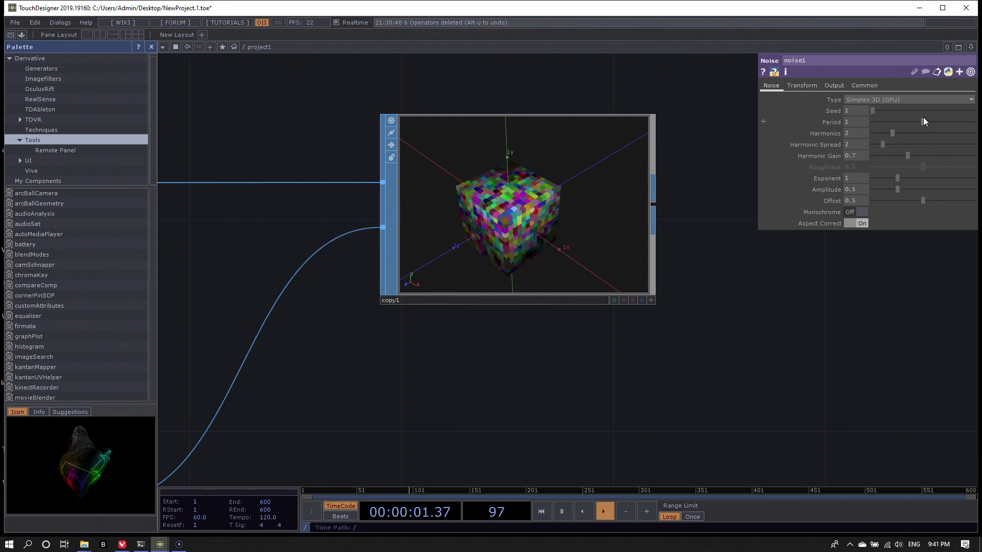
left_click_drag(923, 120, 973, 122)
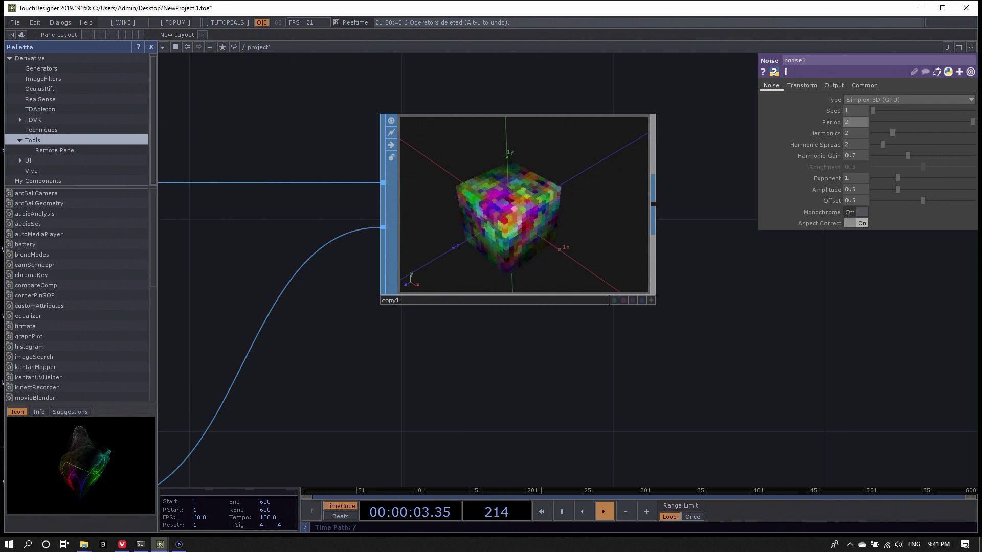
scroll(857, 122, "up", 3)
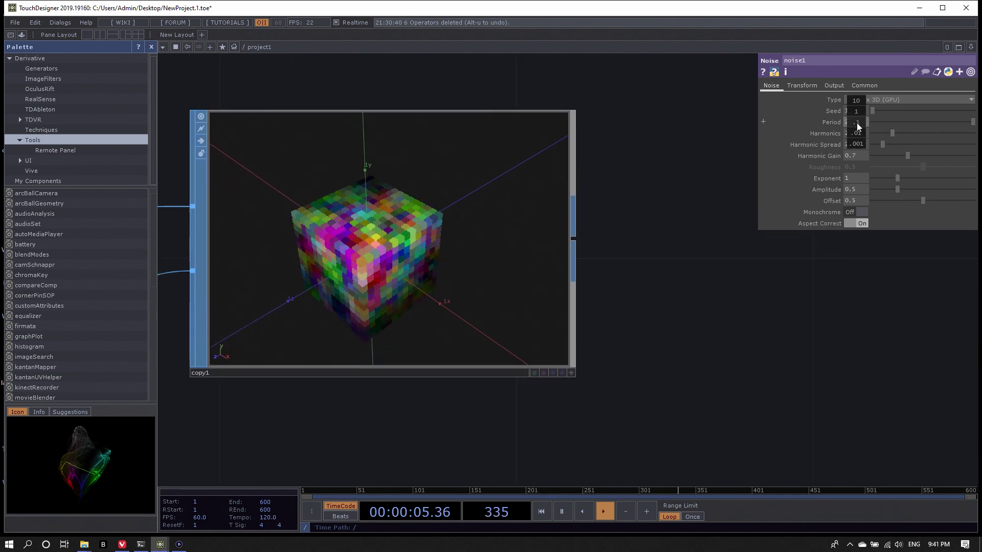
scroll(856, 122, "down", 2)
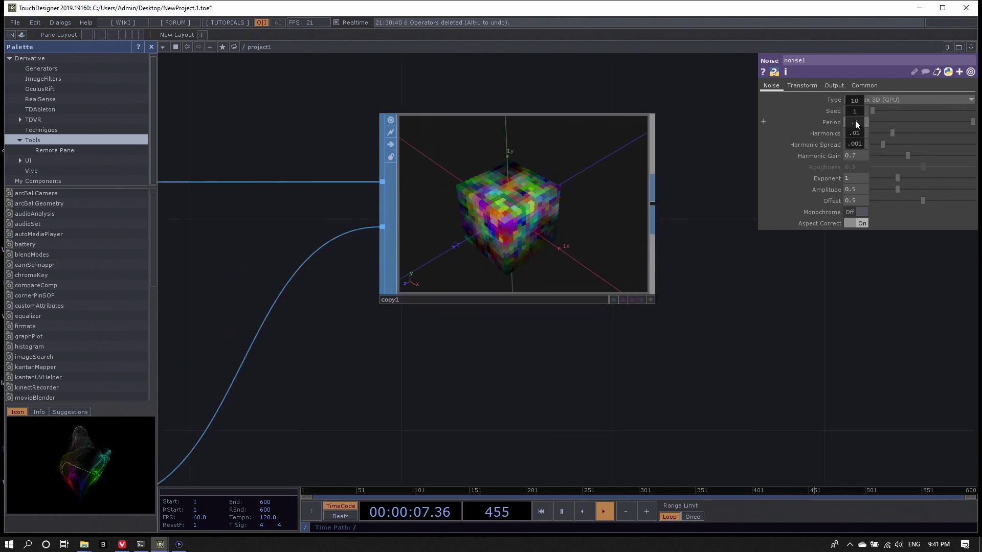
middle_click_drag(855, 121, 854, 121)
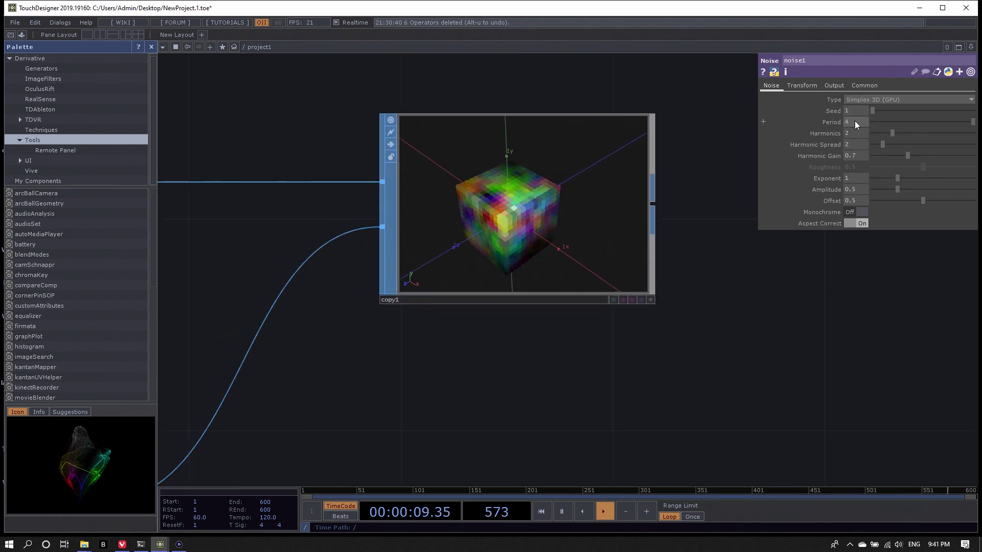
scroll(562, 240, "up", 2)
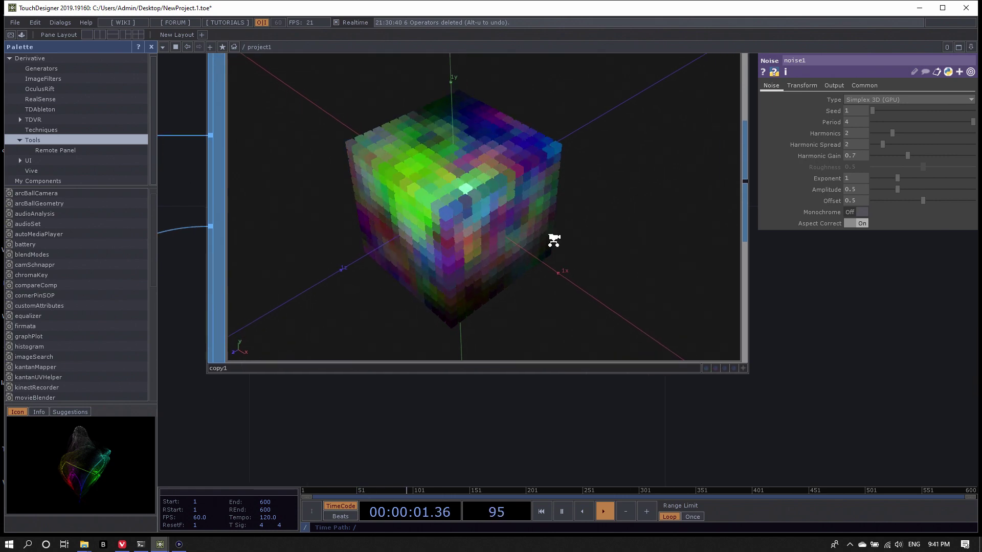
scroll(552, 241, "down", 5)
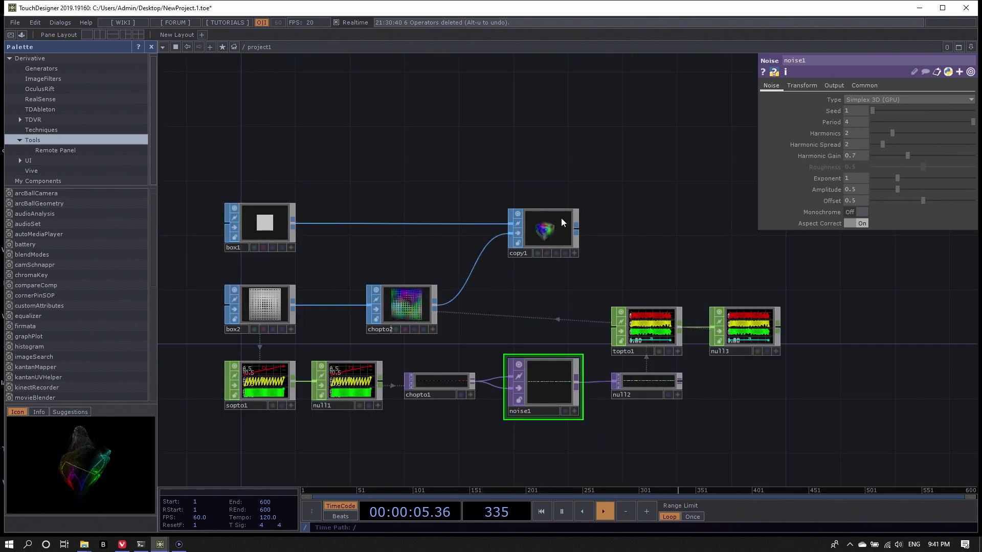
scroll(545, 240, "up", 4)
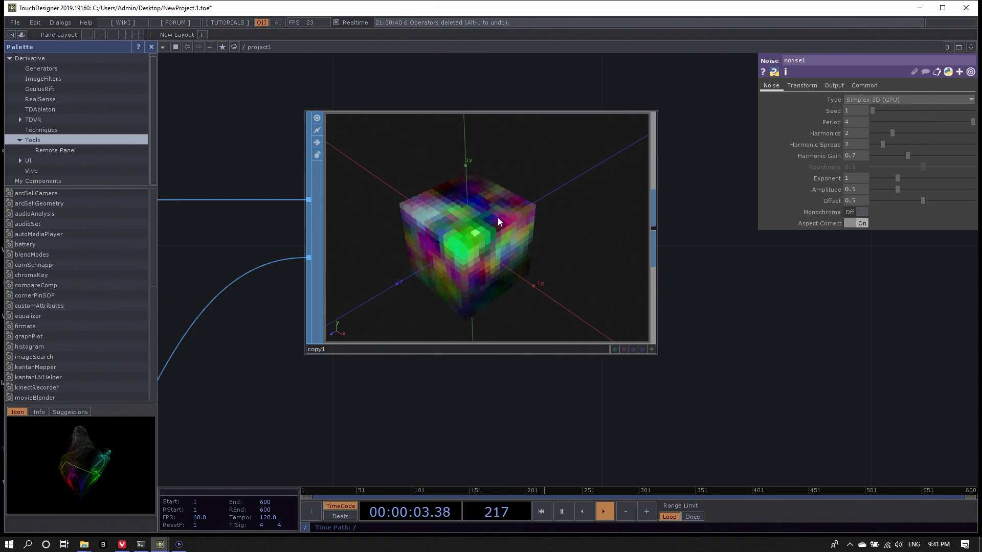
- Select all operators of the network and collapse them into a single Base component
key("h")
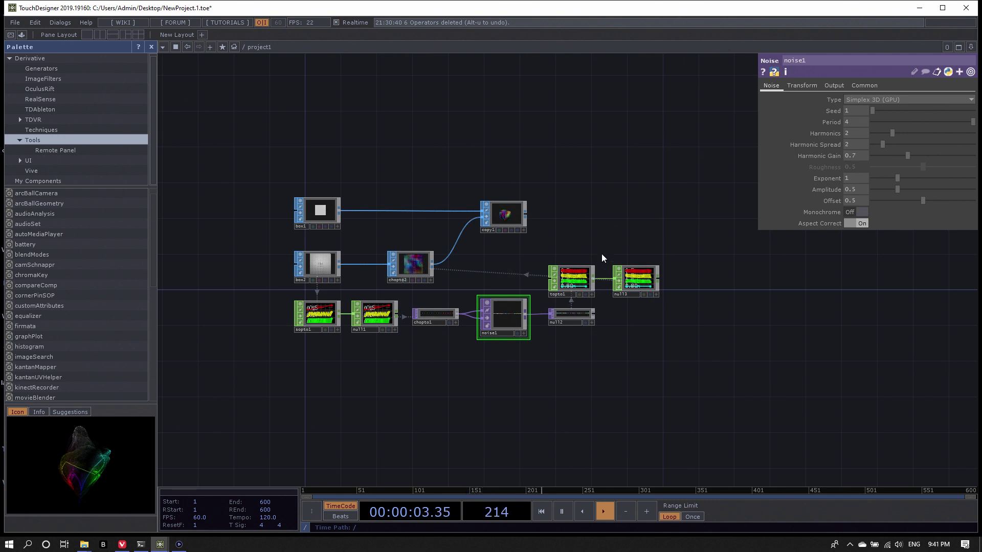
left_click_drag(257, 140, 699, 385)
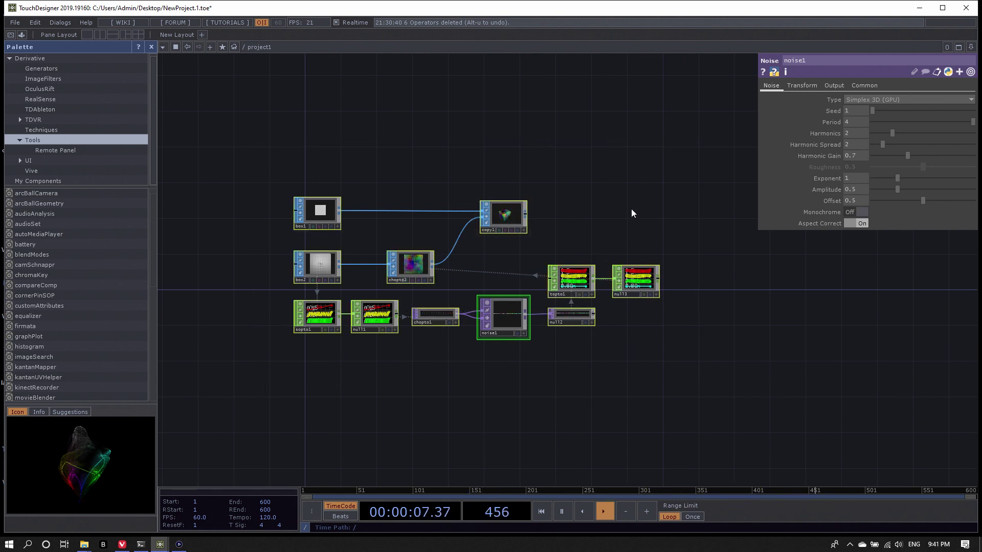
left_click(235, 144)
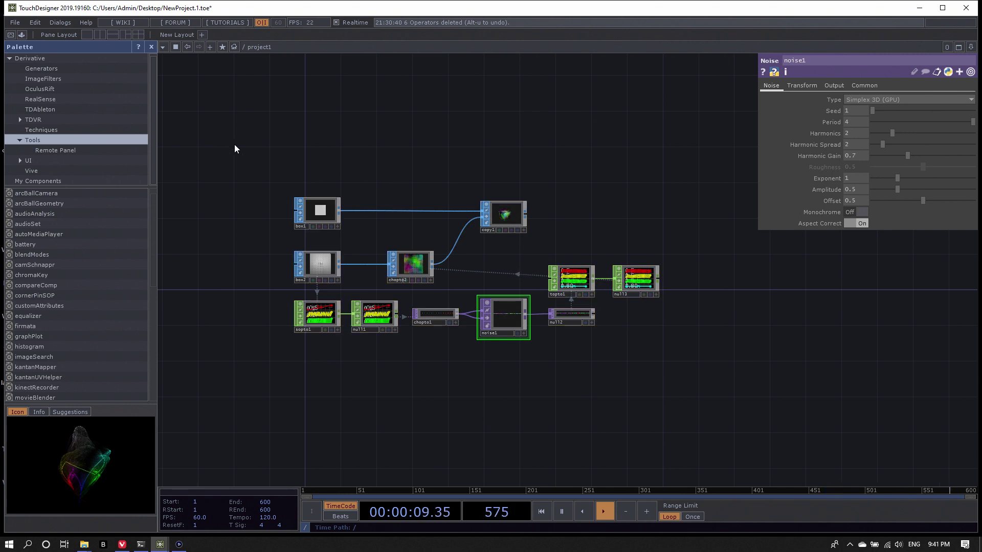
left_click_drag(680, 390, 699, 388)
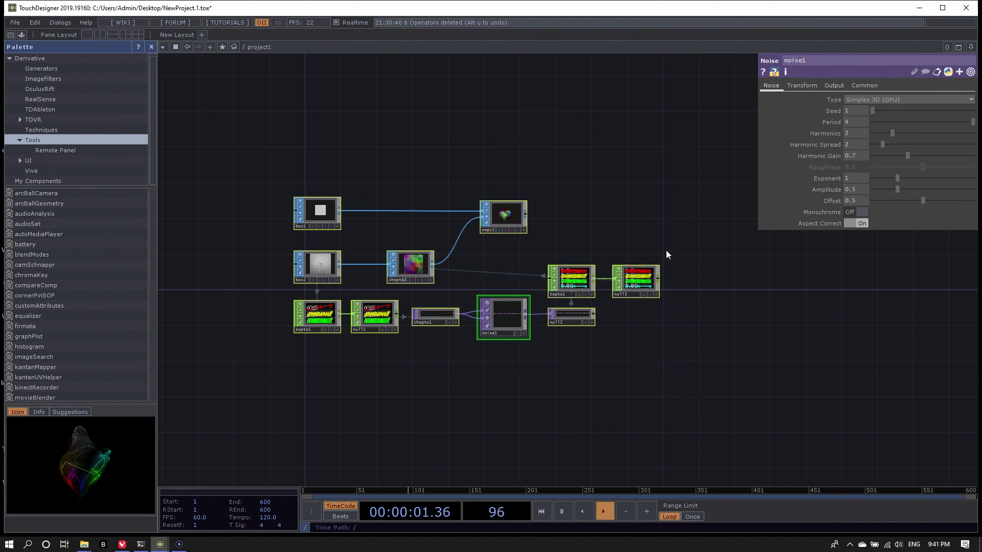
right_click(656, 205)
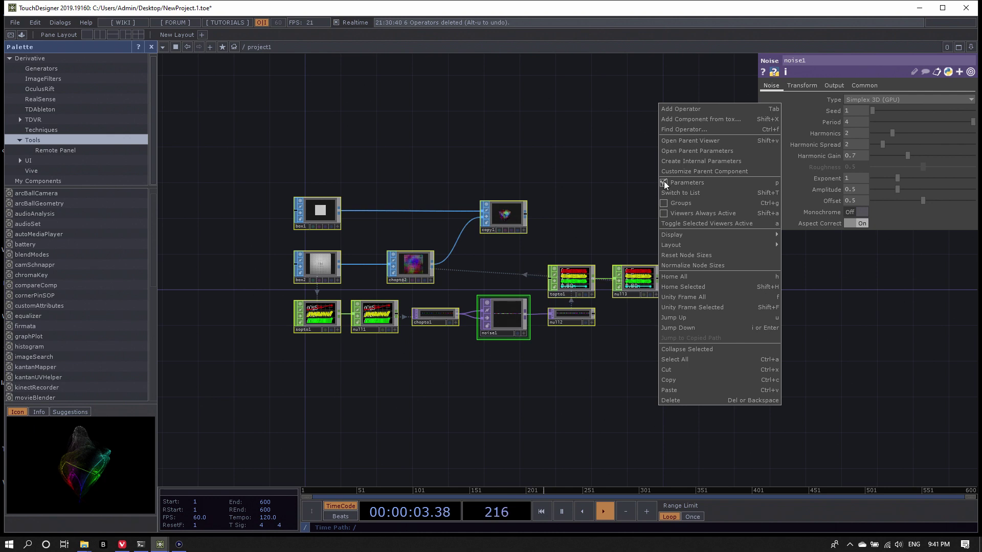
left_click(716, 350)
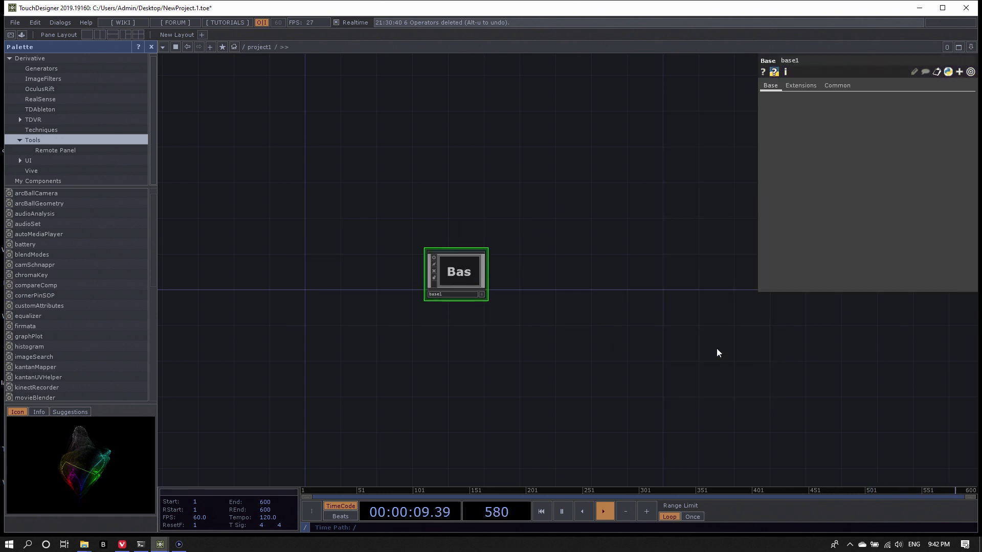
- Move the Base component to the upper area of the network and rename it copySOP
left_click_drag(446, 269, 327, 156)
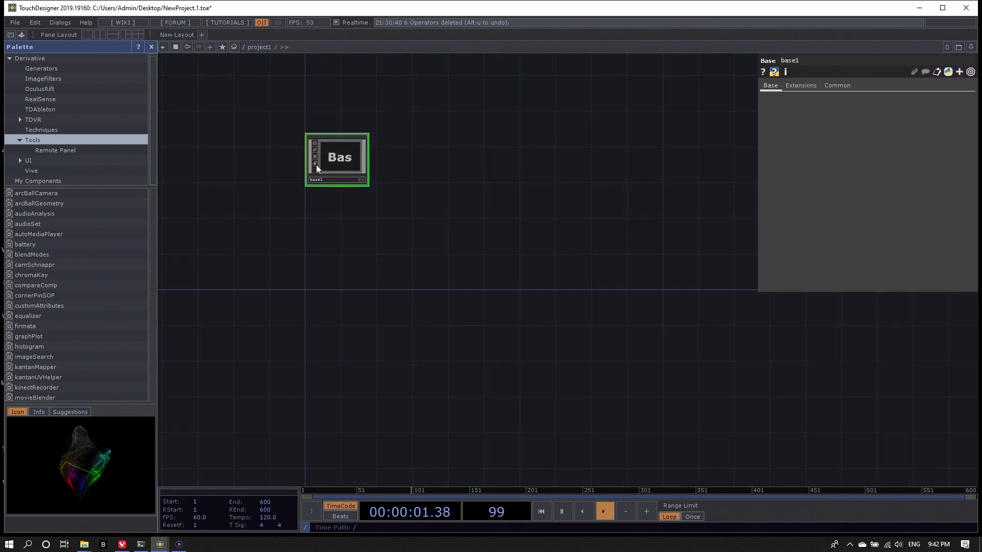
scroll(322, 161, "up", 5)
left_click(345, 210)
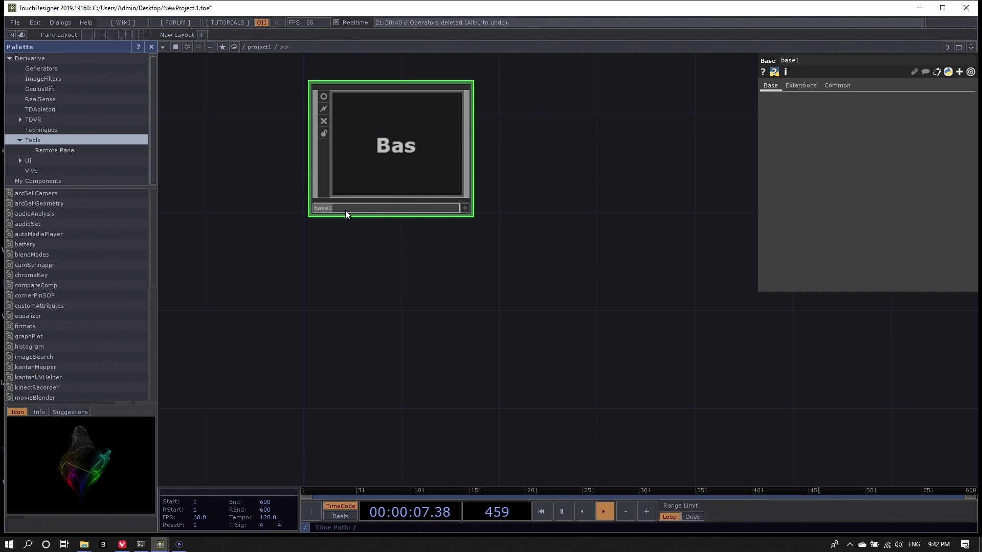
type("copySOP")
key("Return")
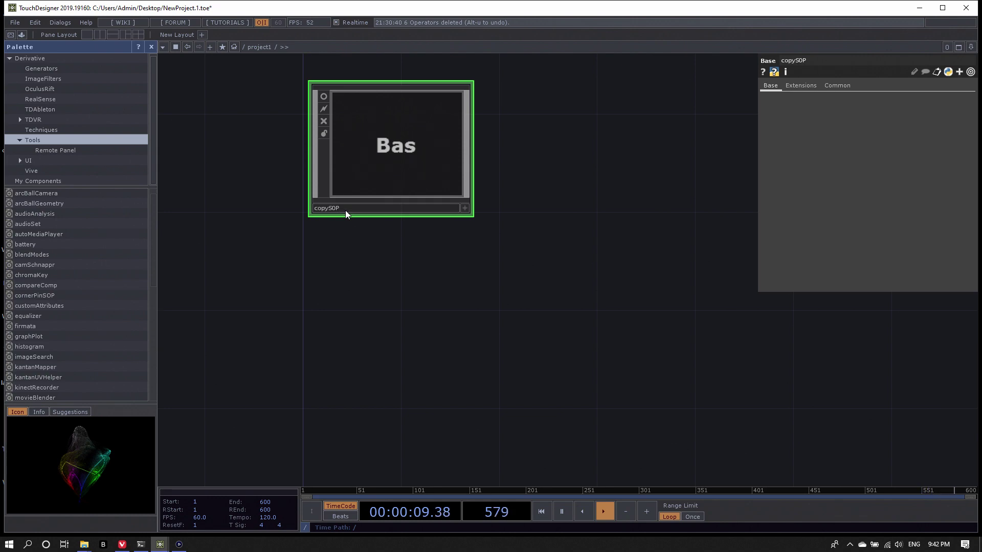
- Enter the copySOP component and examine copy1's Copy and Stamp parameters and its connection from box1
key("i")
scroll(499, 193, "up", 3)
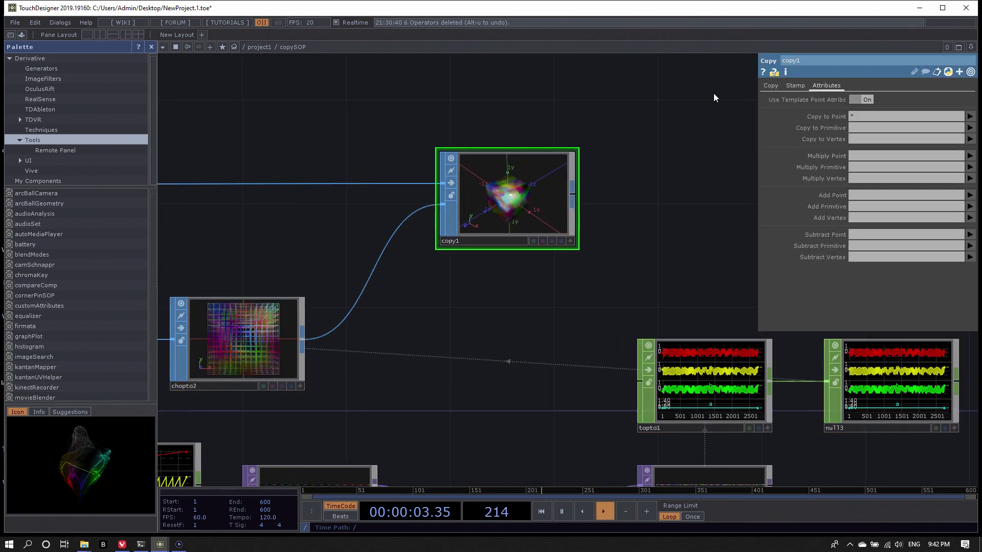
left_click(796, 86)
left_click(766, 86)
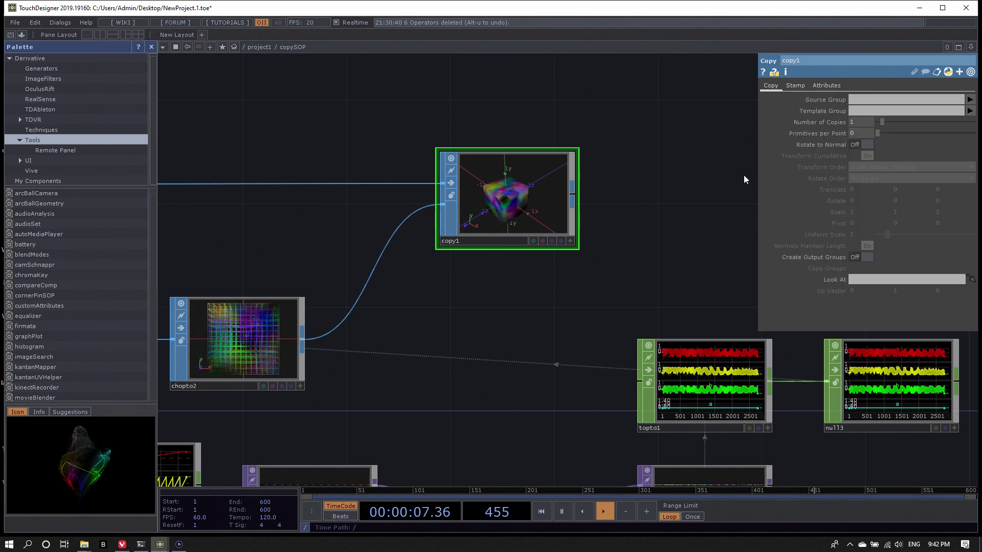
scroll(587, 253, "down", 3)
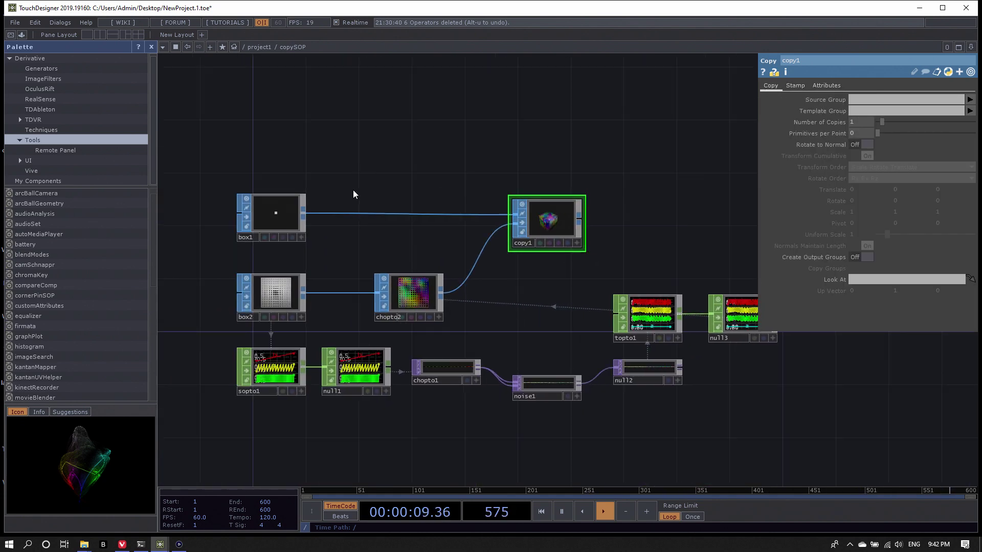
left_click_drag(275, 222, 273, 202)
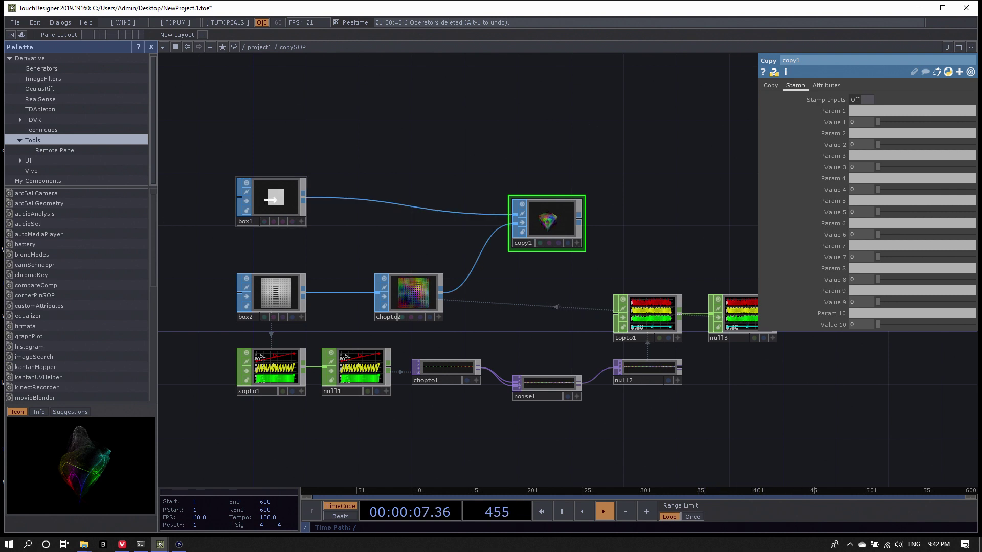
left_click_drag(268, 191, 268, 207)
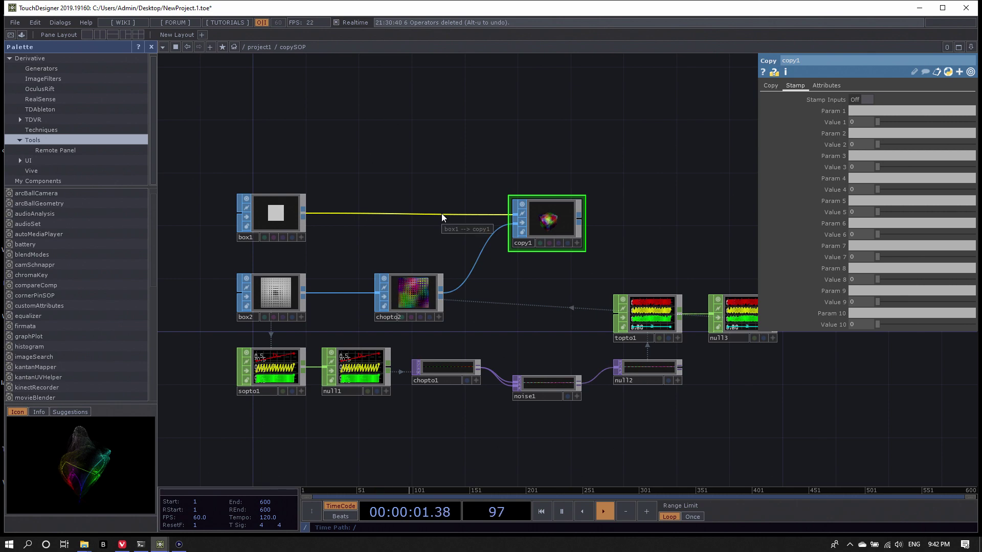
scroll(460, 251, "down", 10)
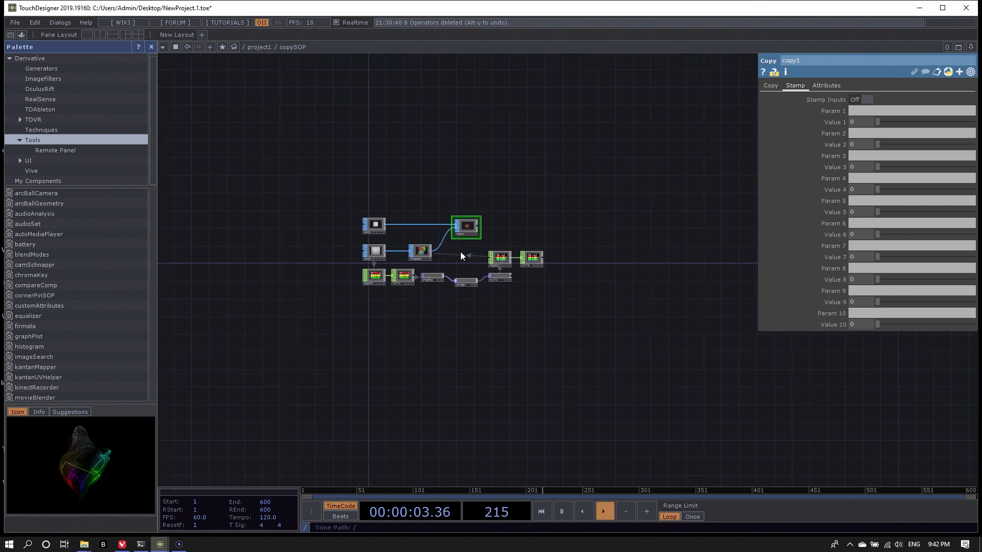
- Leave the copySOP component and add the palette's arcBallCamera tool to the project1 network below copySOP
scroll(461, 250, "down", 5)
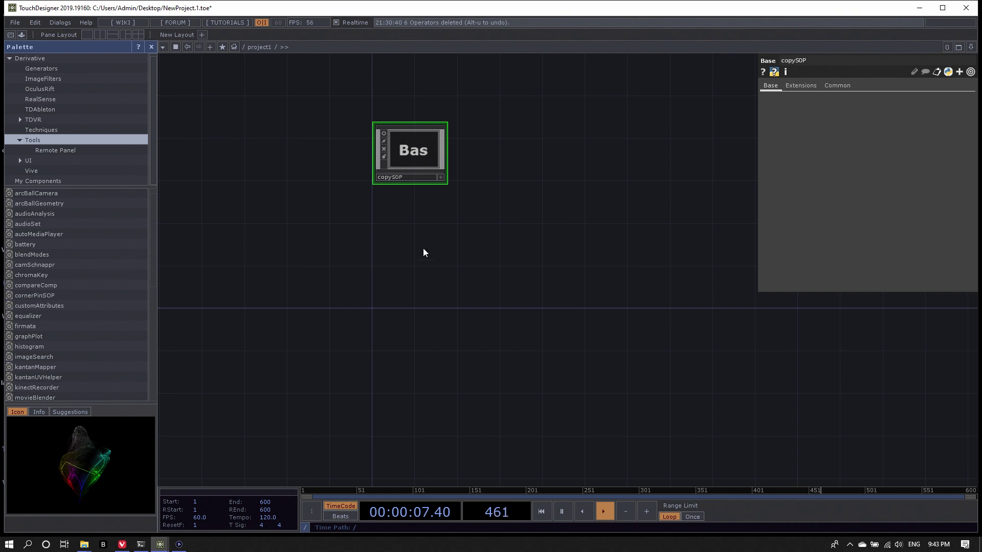
scroll(85, 226, "up", 1)
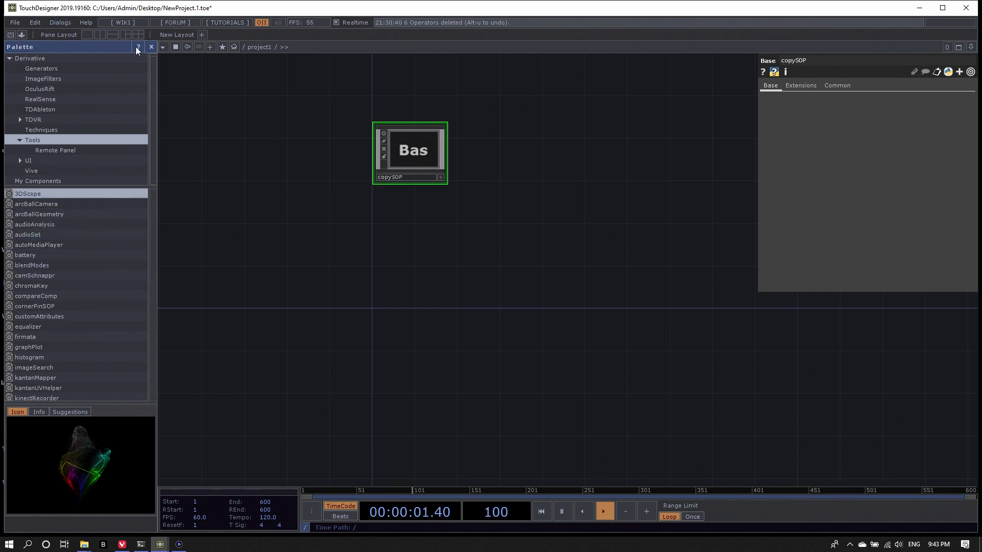
left_click(151, 46)
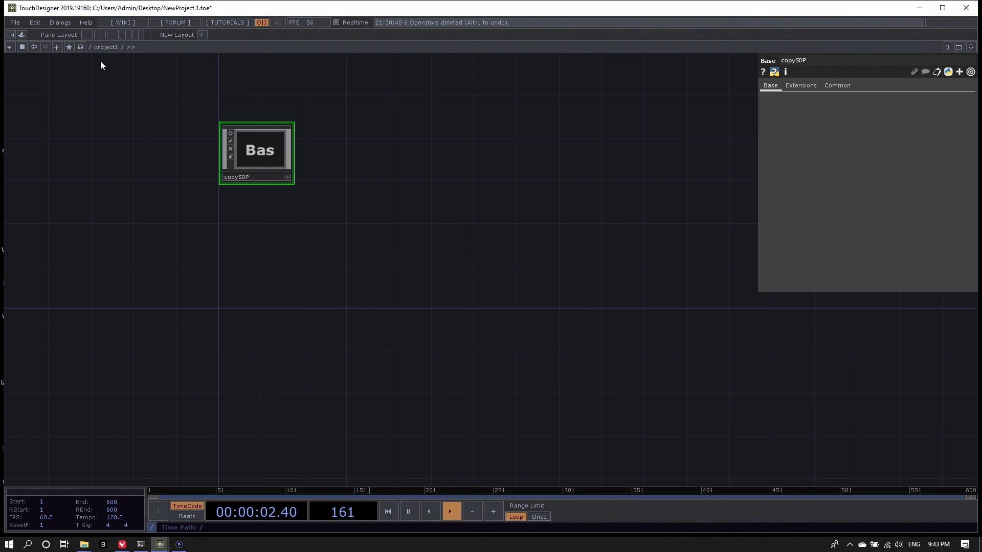
left_click(22, 34)
left_click(68, 121)
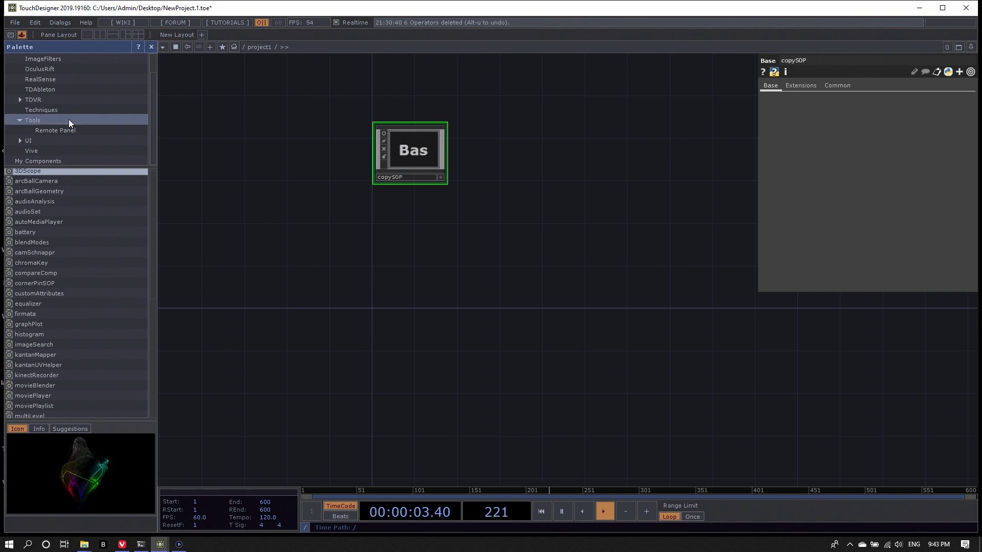
scroll(79, 227, "up", 1)
left_click(56, 184)
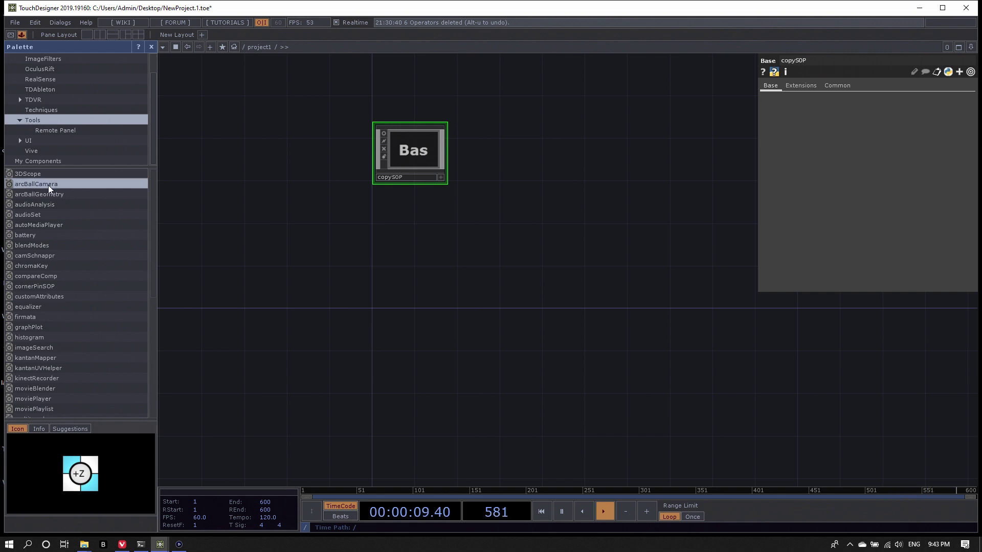
left_click_drag(48, 185, 376, 249)
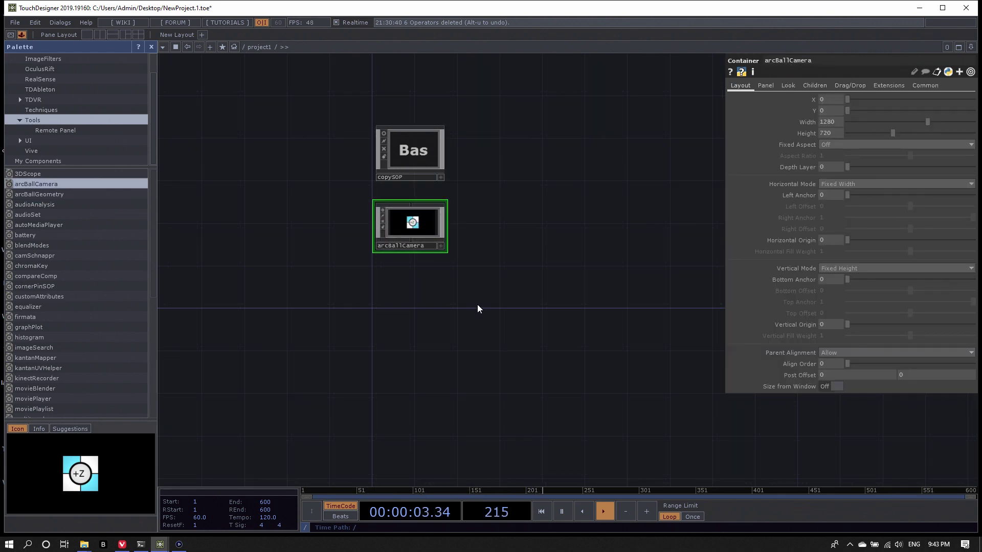
- Activate arcBallCamera's viewer, orbit its cube to a tilted angle, and deactivate the viewer
scroll(447, 225, "up", 3)
left_click(446, 265)
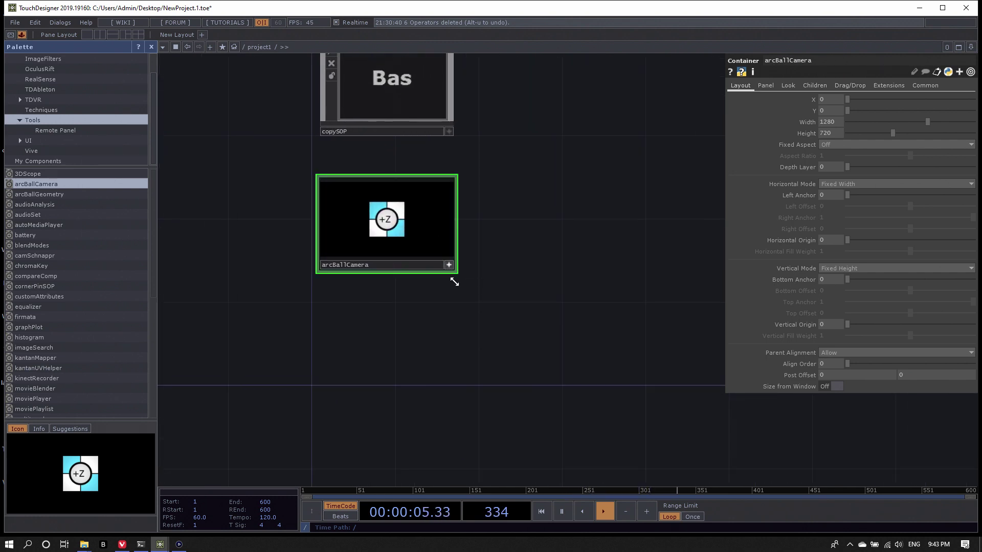
scroll(419, 226, "up", 2)
left_click_drag(419, 226, 453, 278)
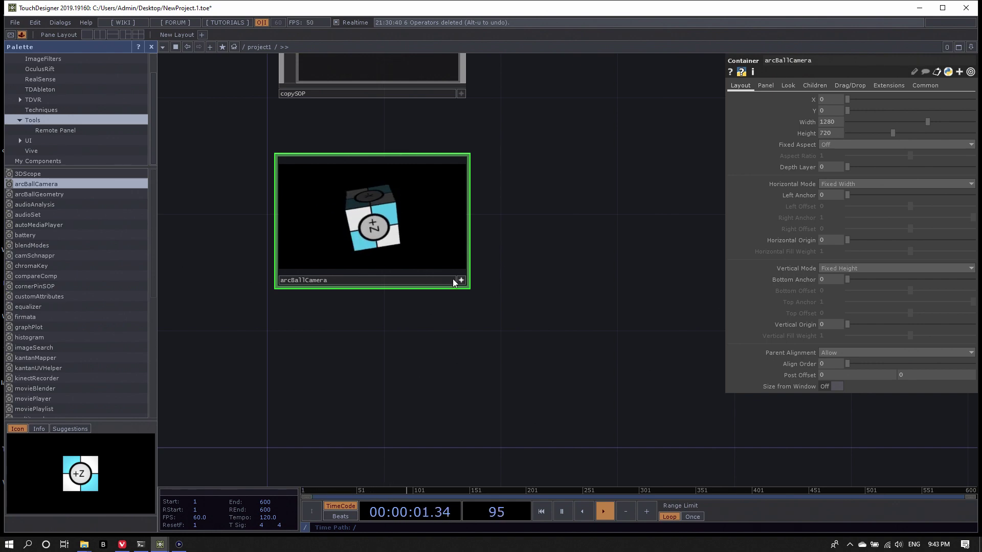
left_click(461, 281)
- Enter the arcBallCamera component, look over its render network, and line light1 up between cam1 and geo1
double_click(370, 226)
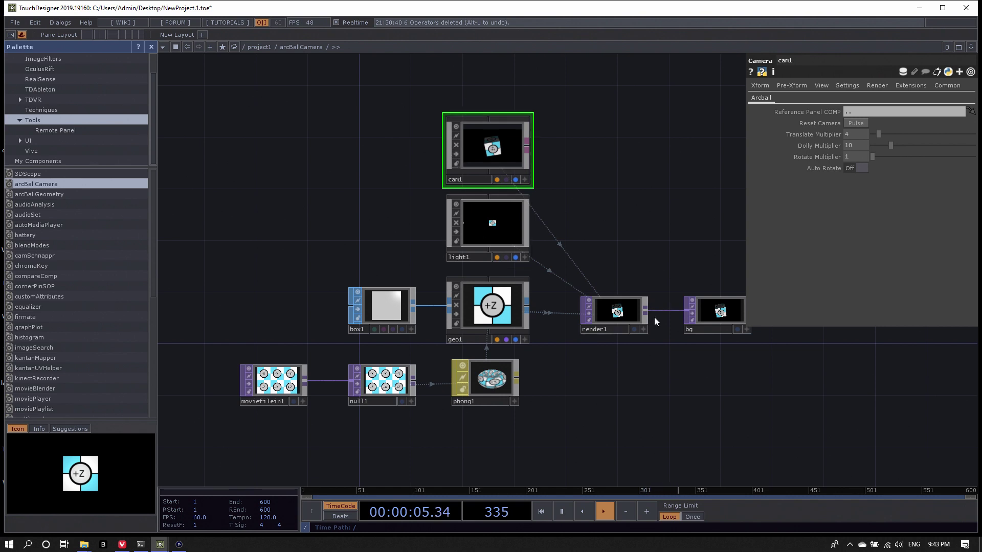
middle_click_drag(622, 382, 587, 353)
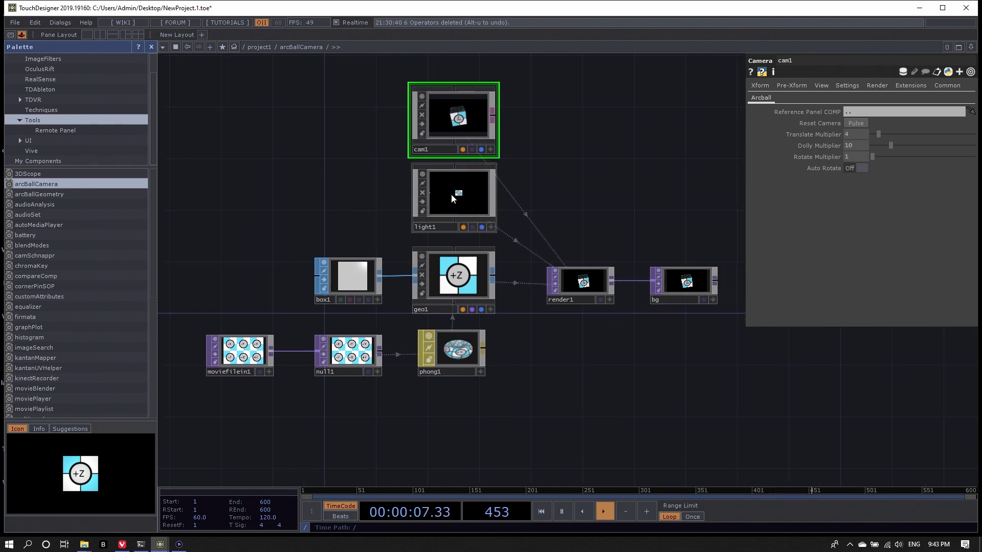
left_click_drag(413, 236, 407, 236)
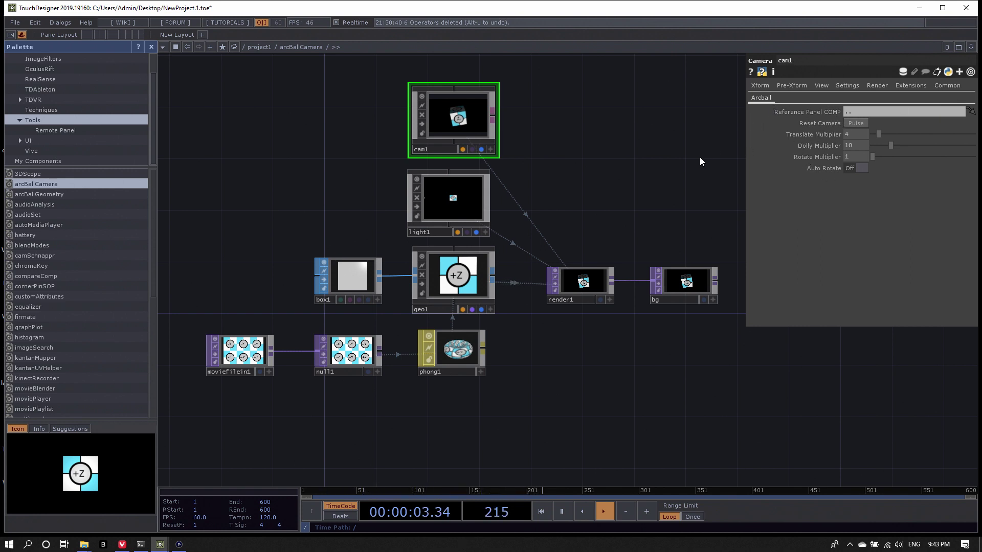
left_click_drag(572, 209, 568, 236)
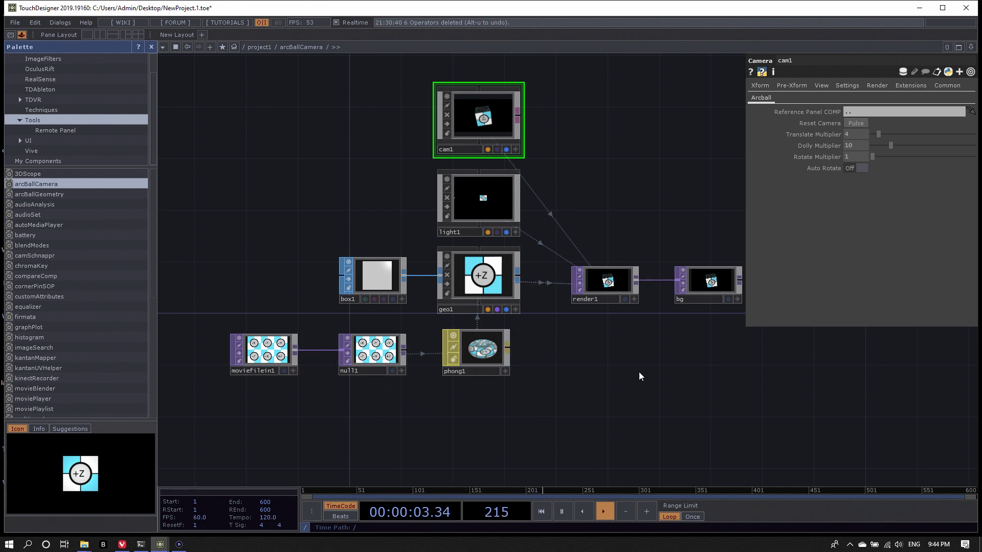
left_click_drag(652, 361, 594, 377)
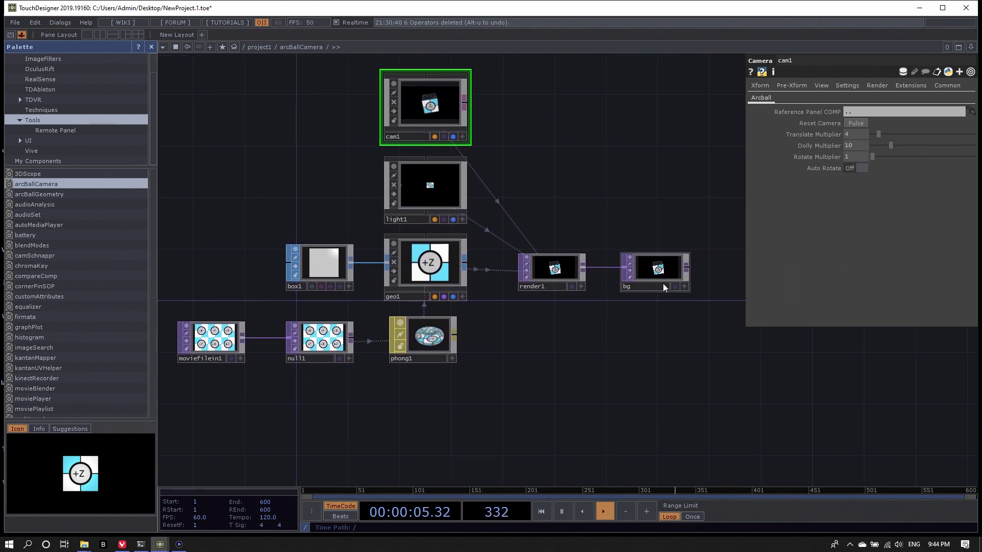
left_click_drag(415, 296, 501, 301)
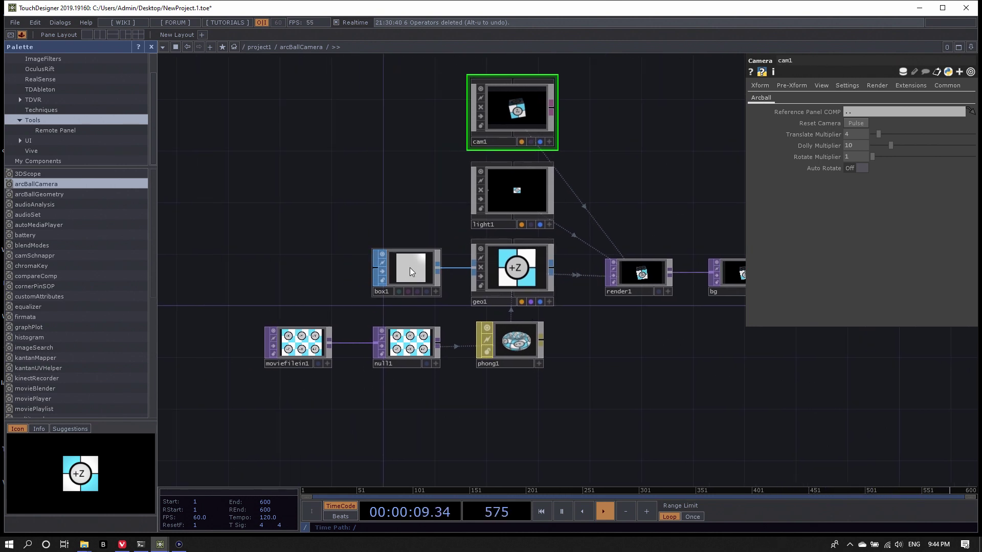
- Check geo1's Instance and Instance 2 parameters and turn on its instancing
left_click(510, 275)
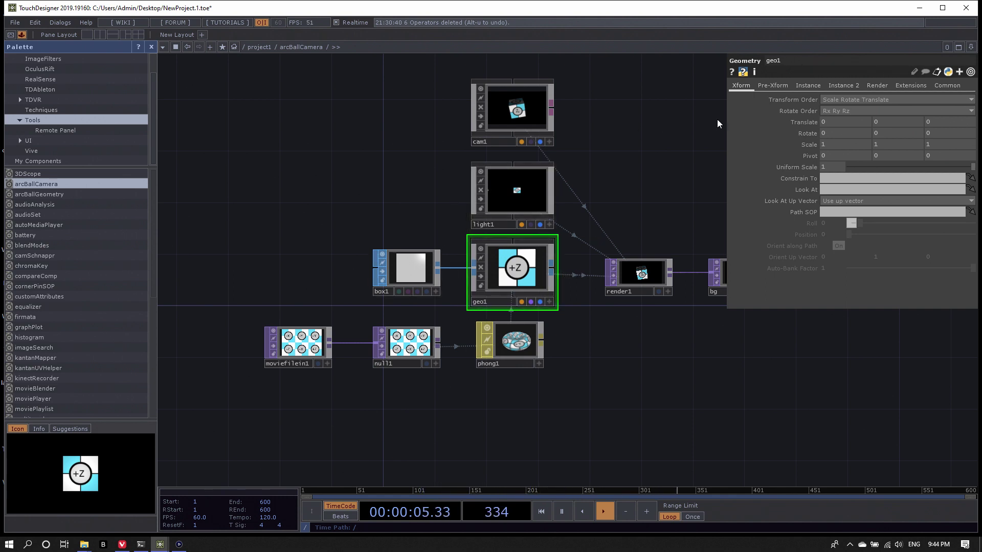
left_click(808, 87)
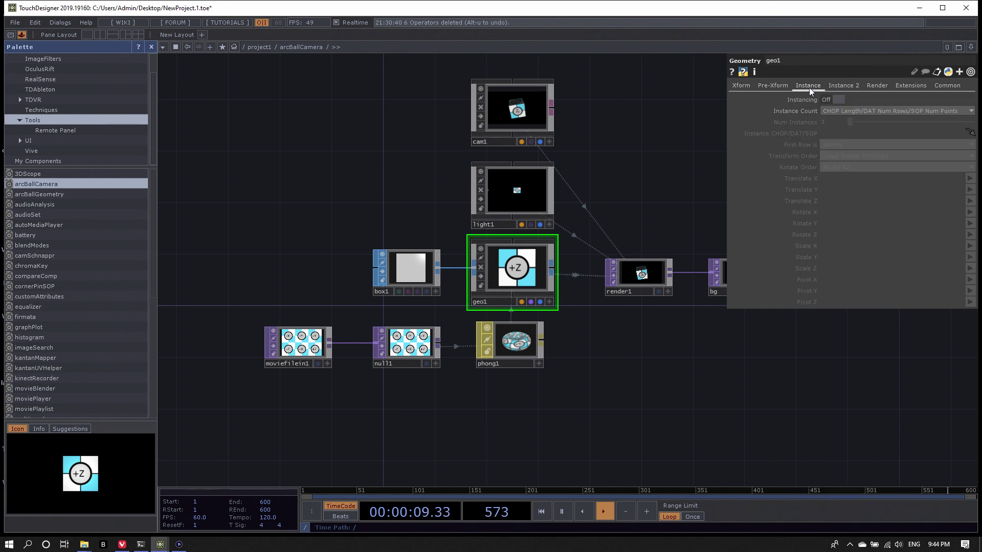
left_click(845, 86)
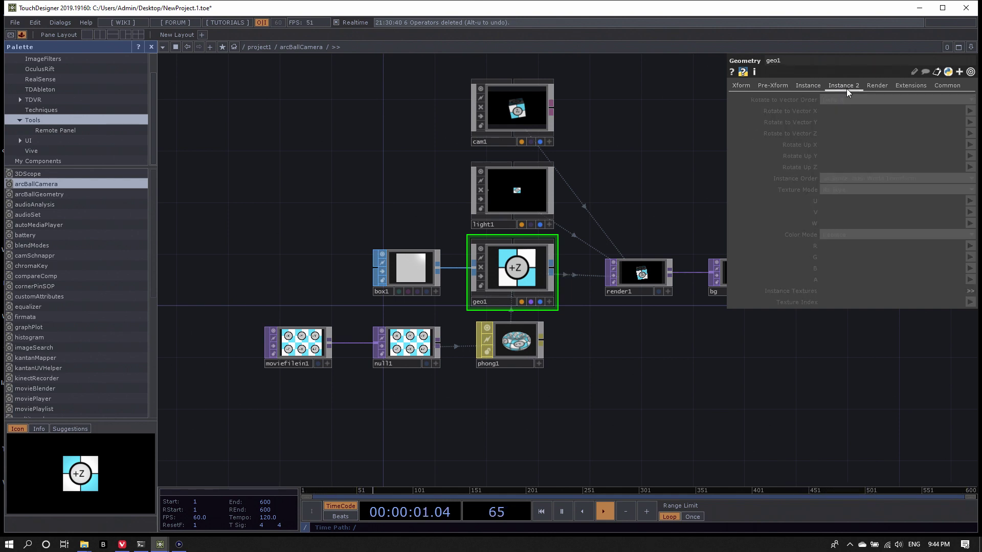
left_click(808, 86)
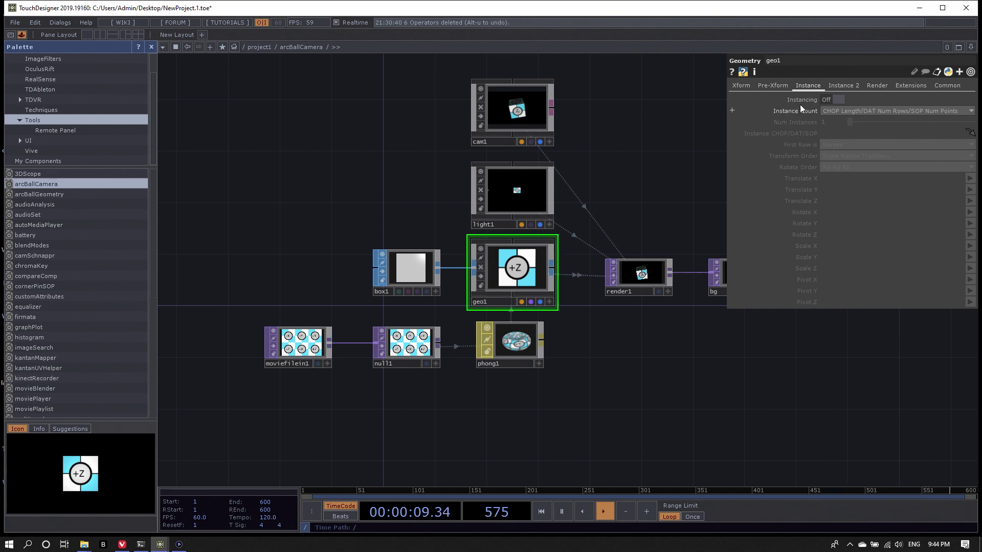
left_click(833, 99)
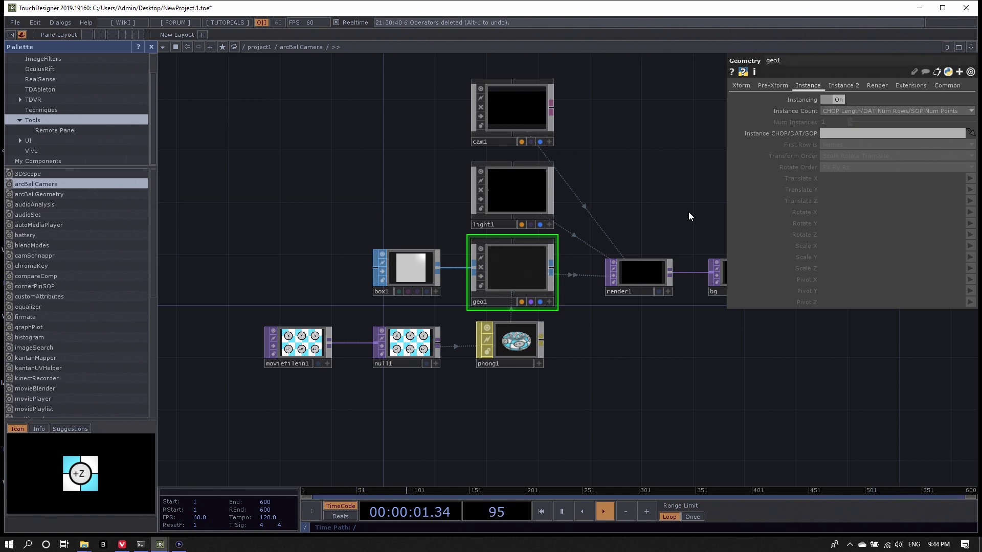
- Add a second Box SOP in the empty area to the left of the camera and light operators
scroll(643, 305, "down", 2)
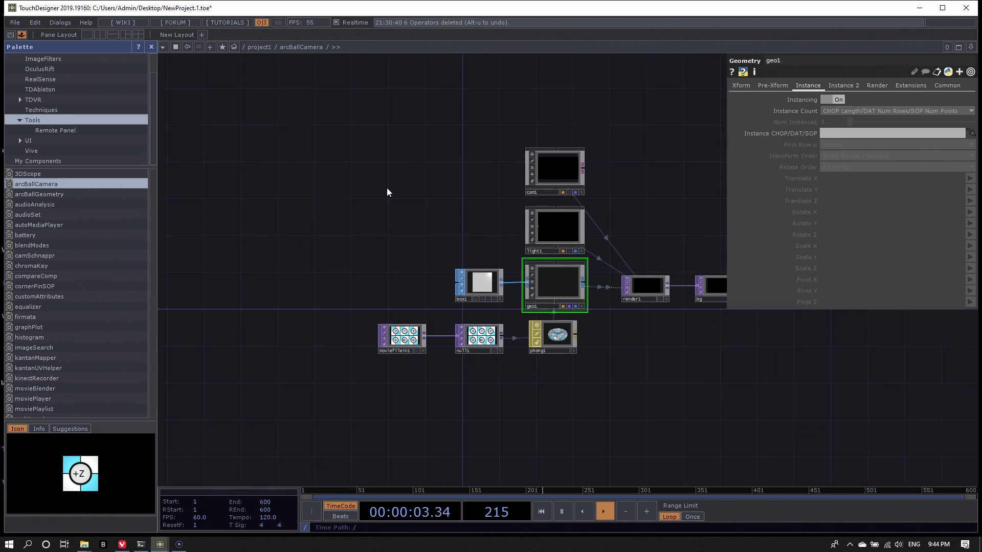
double_click(387, 189)
left_click(314, 75)
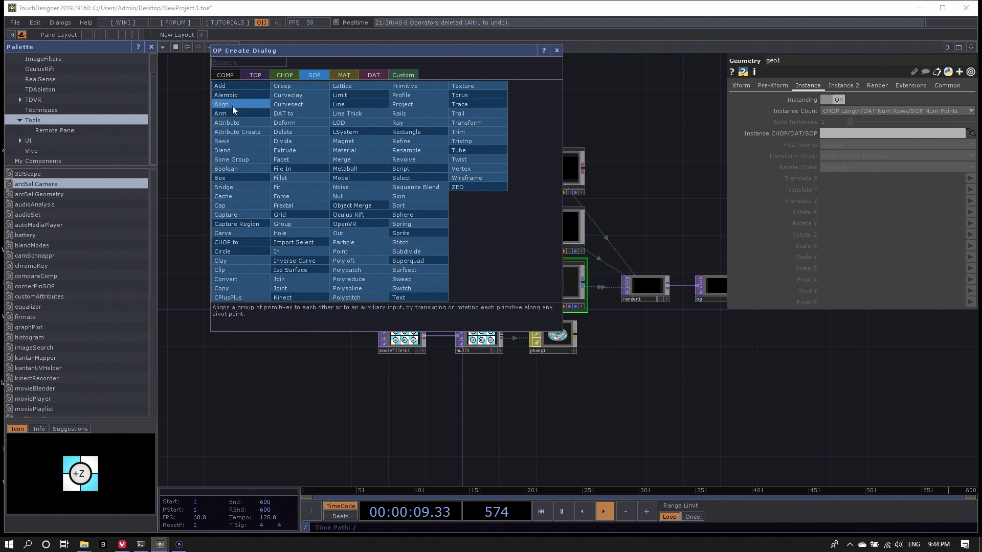
left_click(231, 179)
left_click(330, 203)
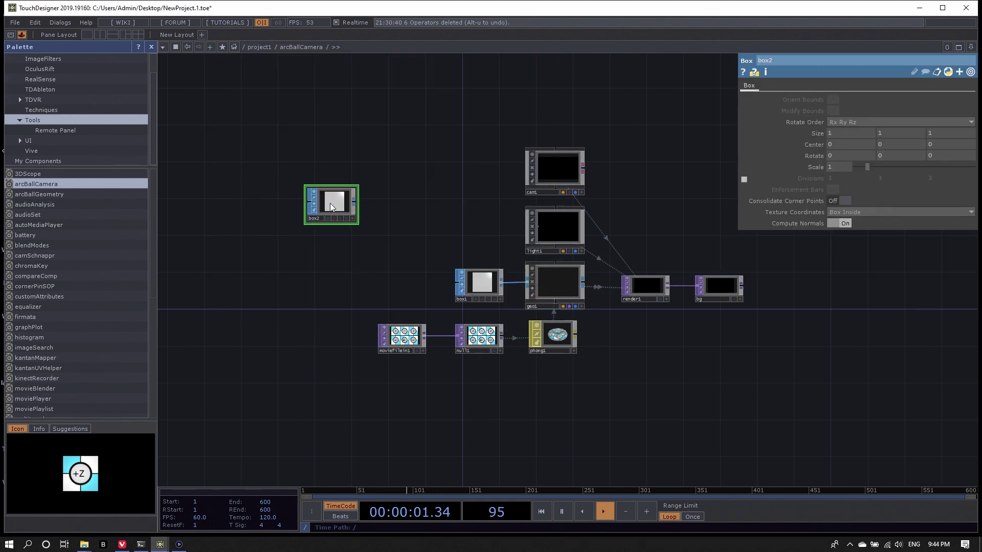
- Append a Null SOP to box2's output and enable box2's divisions at 3 by 3 by 3
right_click(356, 203)
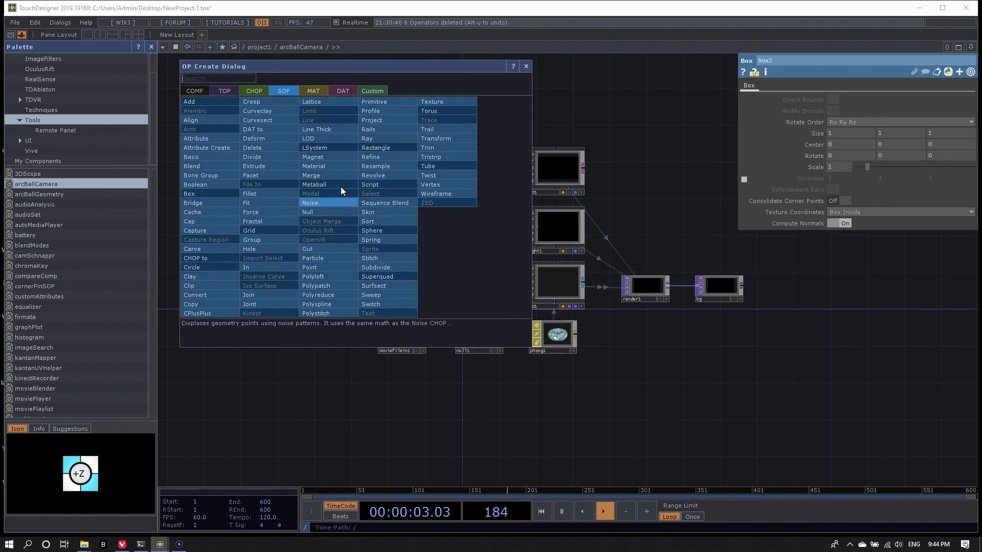
left_click(312, 206)
left_click(400, 202)
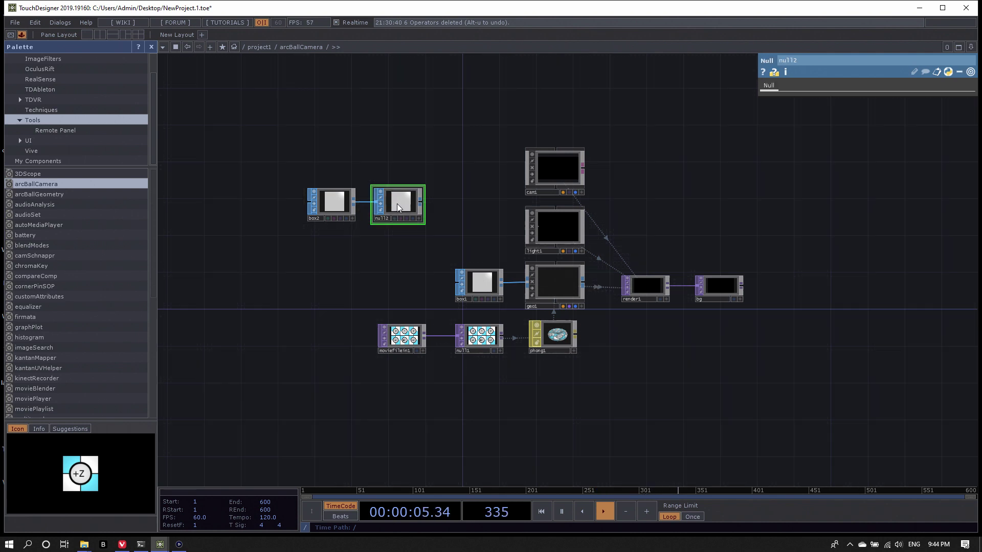
left_click(340, 209)
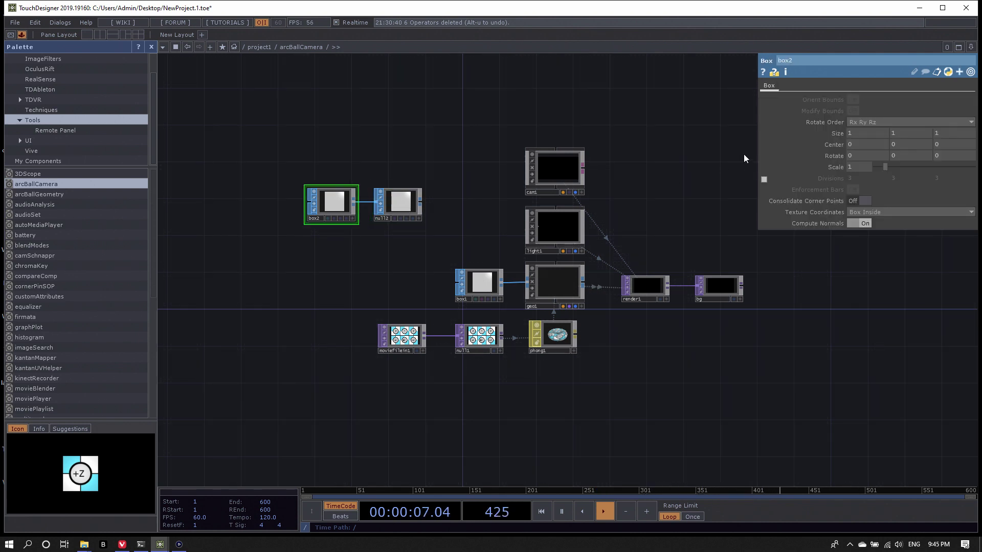
left_click(763, 180)
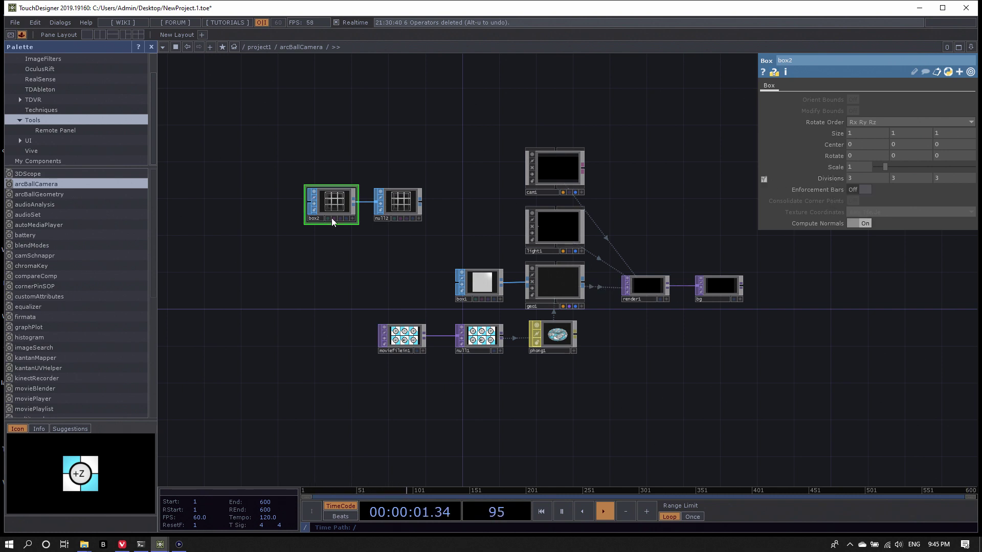
- Assign null2 as geo1's Instance CHOP/DAT/SOP source
left_click(560, 283)
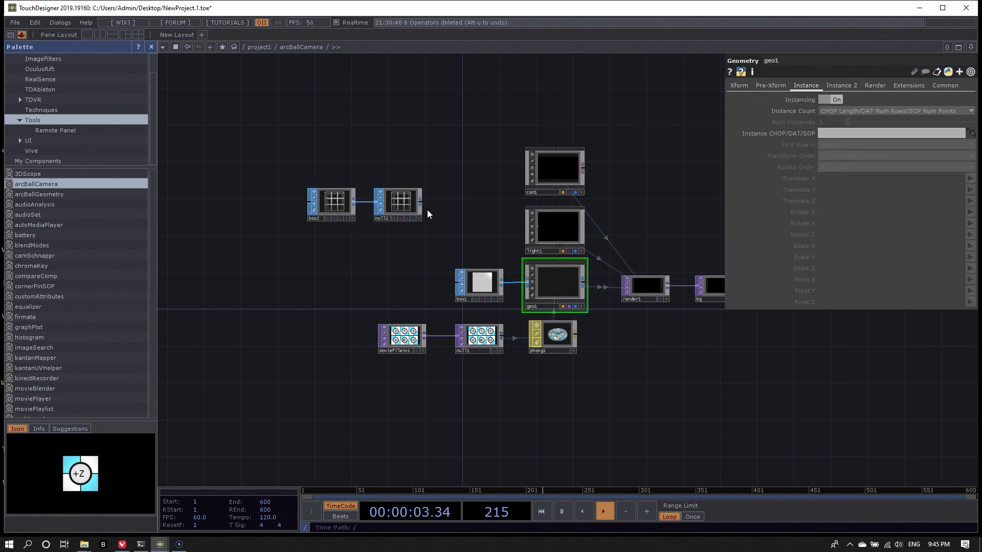
left_click_drag(395, 209, 850, 133)
scroll(392, 210, "up", 3)
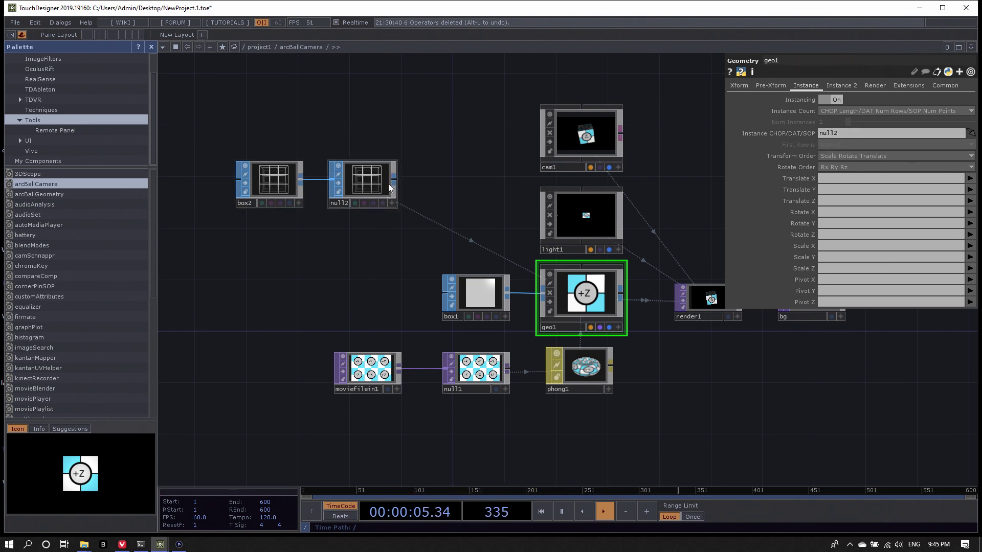
scroll(389, 183, "up", 5)
scroll(470, 179, "down", 5)
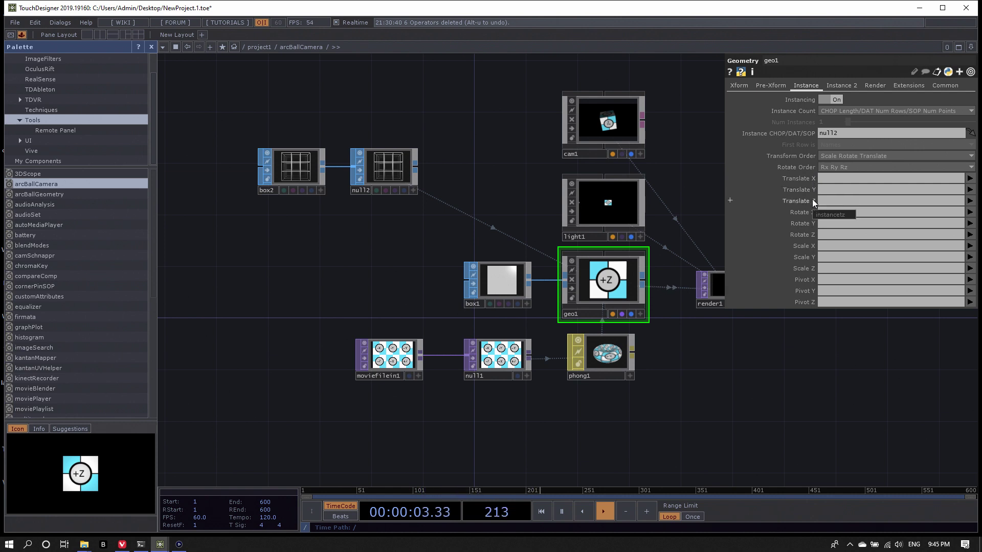
left_click(839, 86)
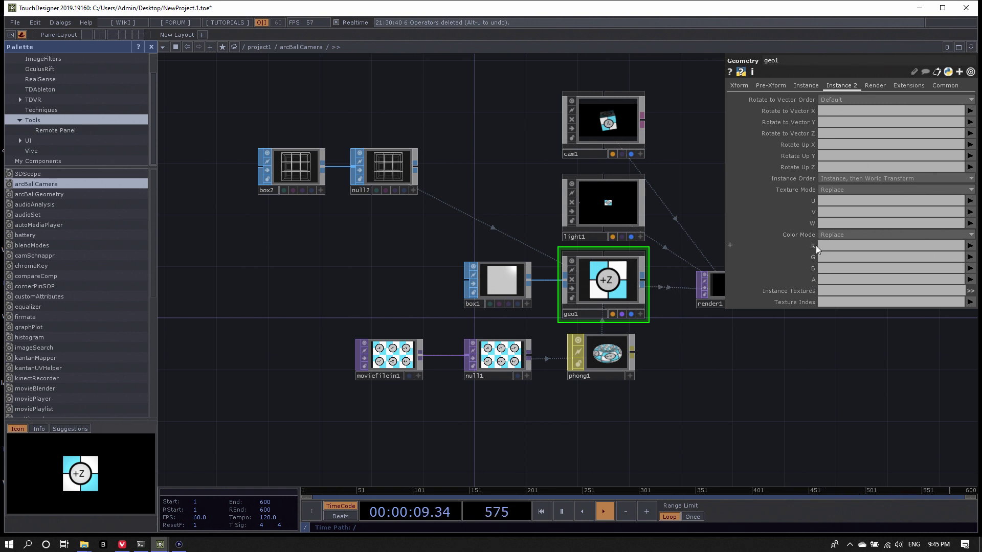
left_click(808, 88)
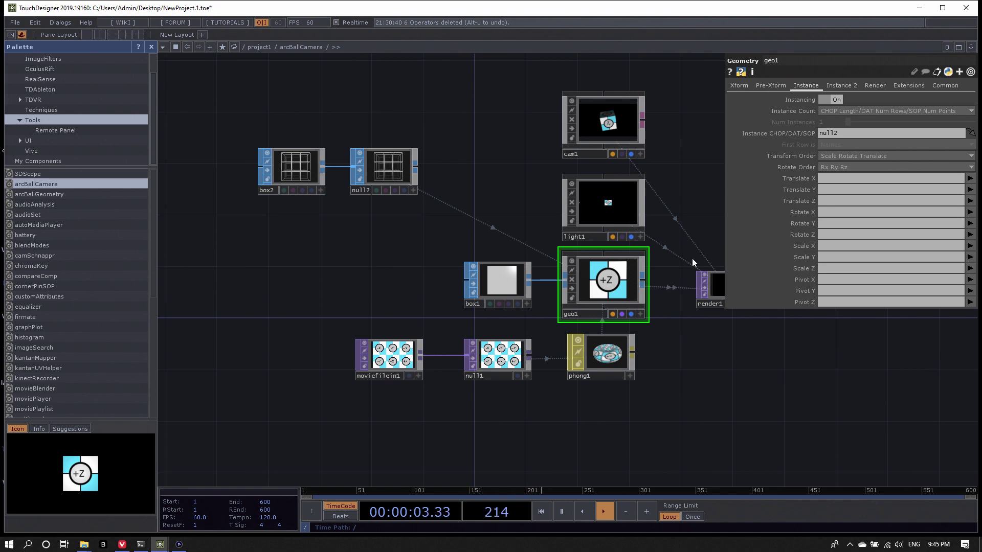
scroll(665, 266, "up", 2)
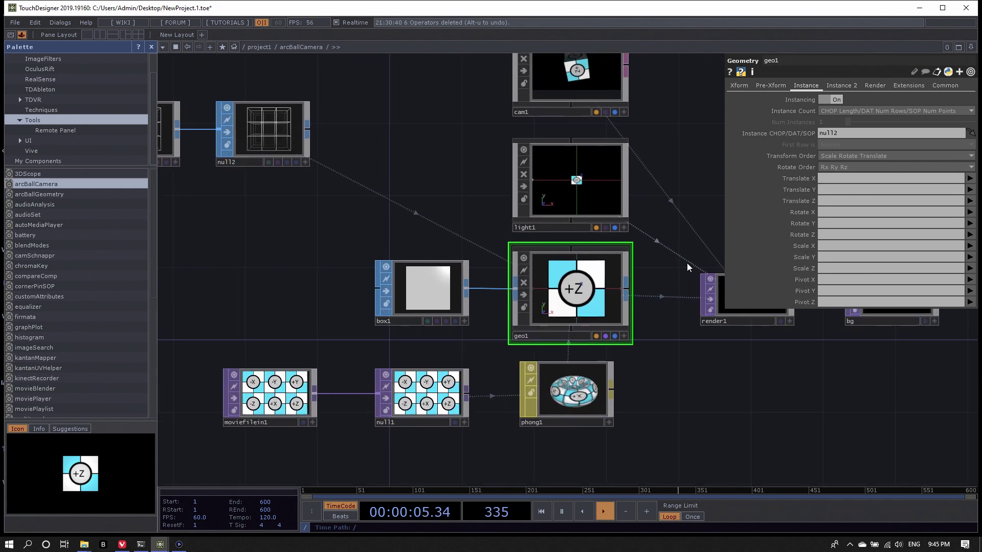
scroll(697, 372, "down", 2)
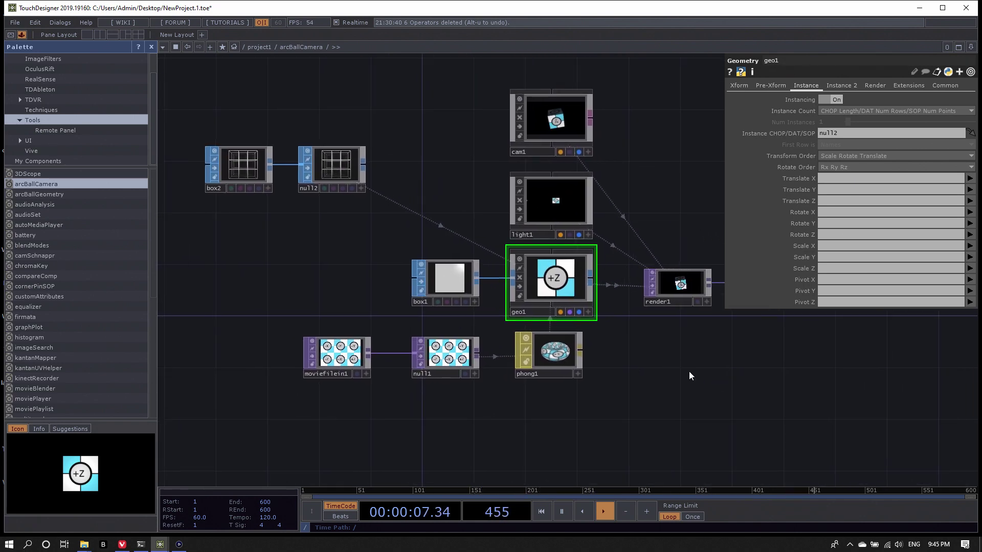
- Set geo1's instance Translate X, Y and Z to the point attributes P(0), P(1) and P(2)
left_click(970, 180)
left_click(970, 180)
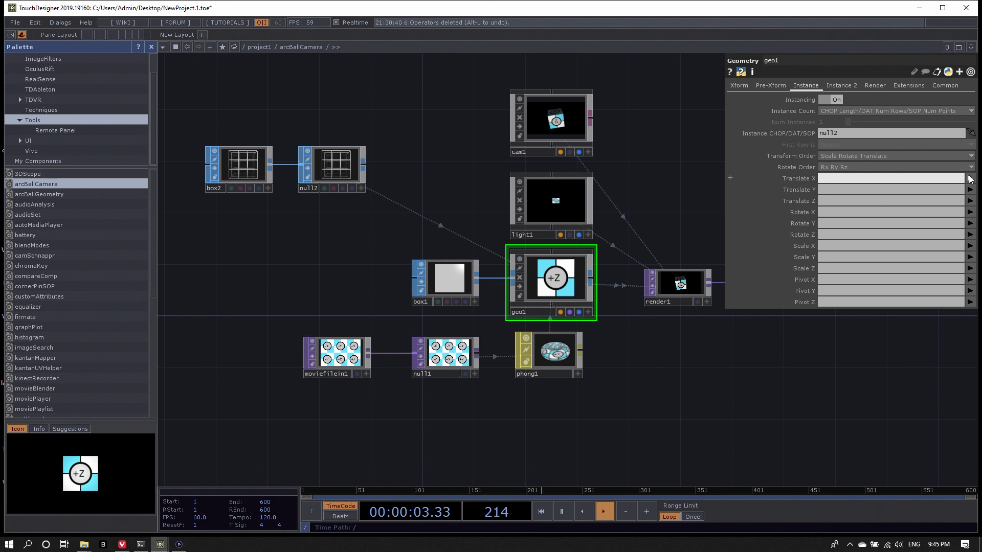
left_click(969, 179)
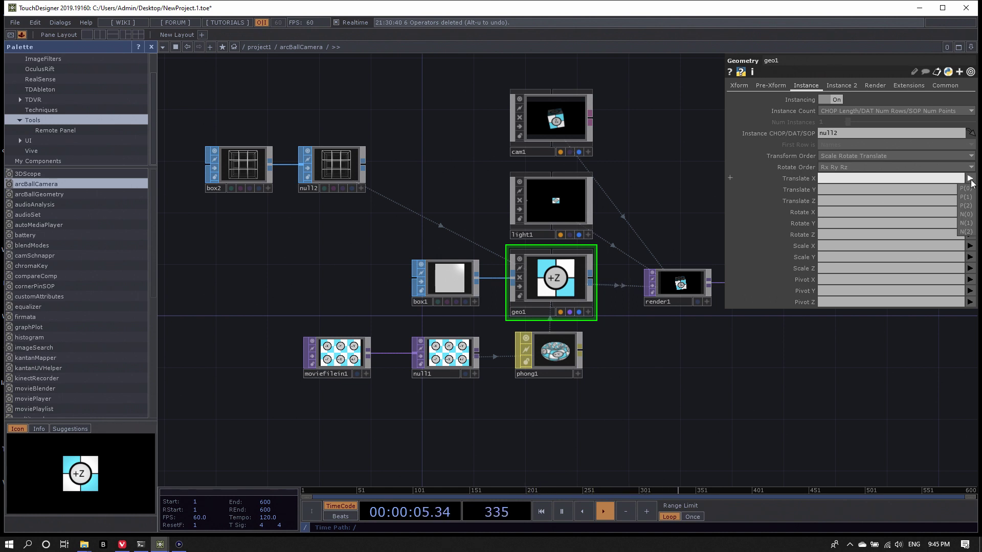
left_click(966, 188)
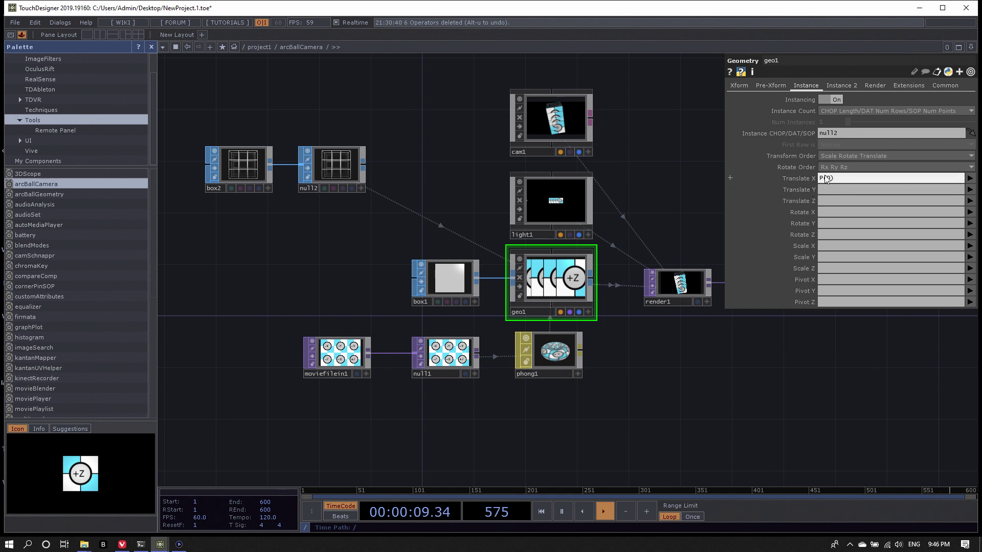
left_click(970, 190)
left_click(968, 206)
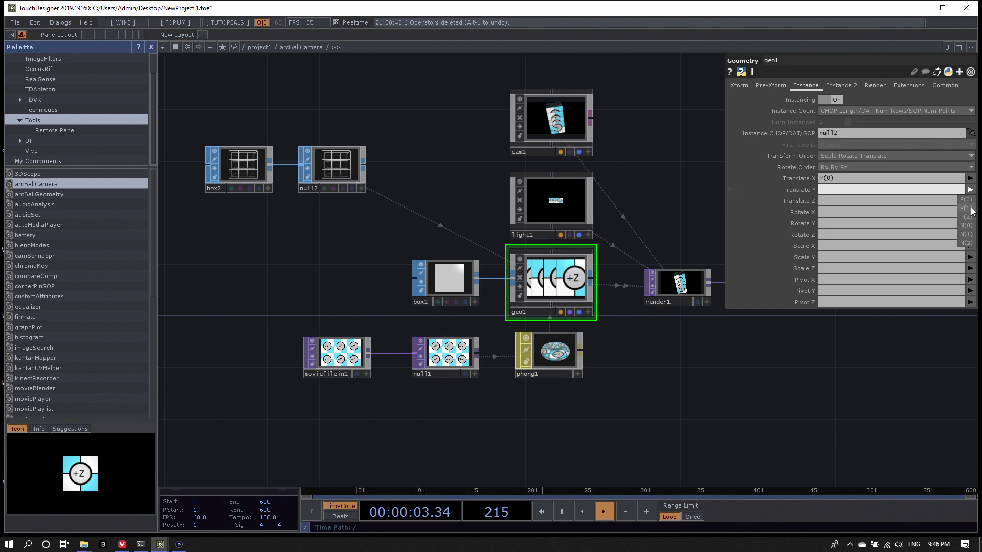
left_click(970, 201)
left_click(970, 228)
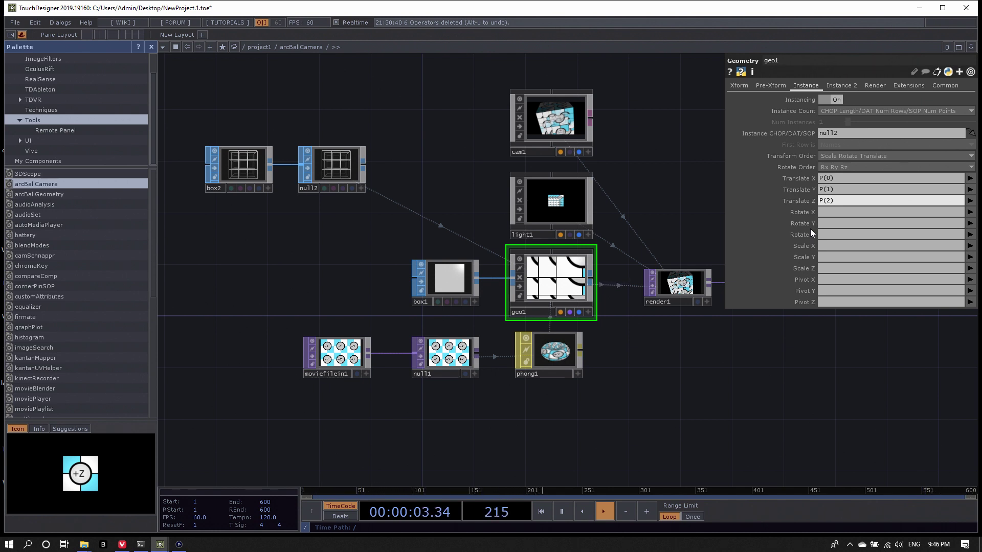
- Set box1's uniform scale to 0.2 and inspect the instanced boxes in render1
left_click(448, 276)
scroll(586, 273, "up", 2)
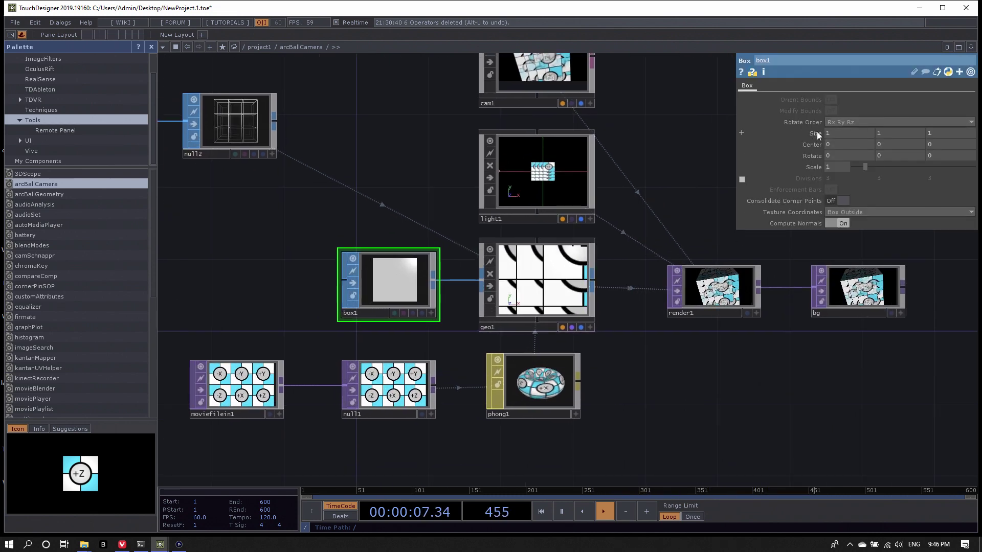
left_click(832, 167)
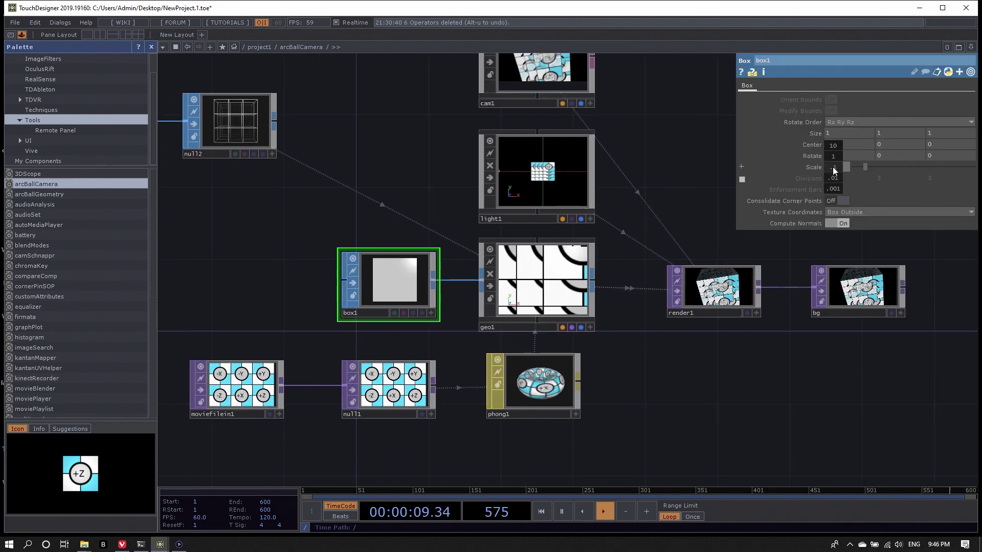
type("0.2")
key("Return")
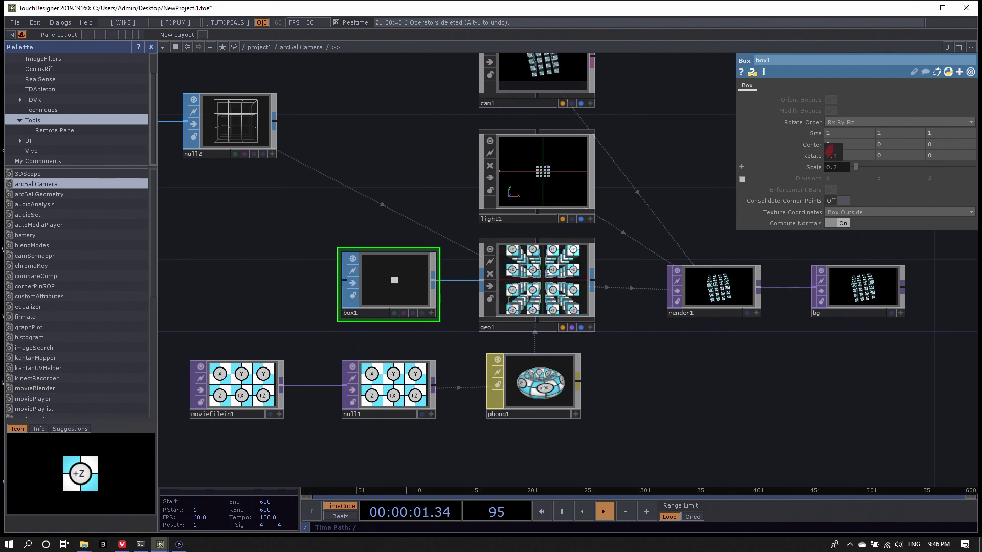
scroll(744, 302, "up", 6)
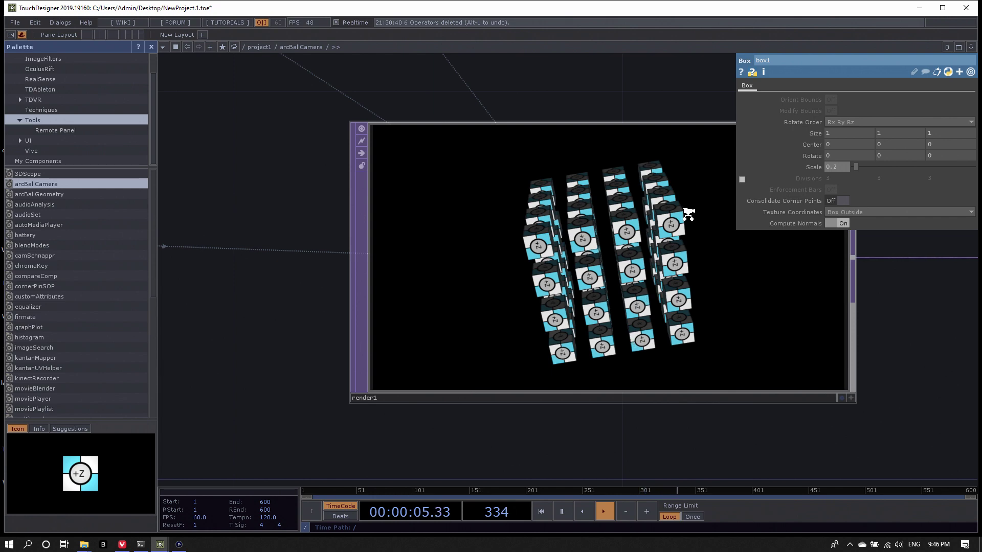
scroll(634, 276, "down", 6)
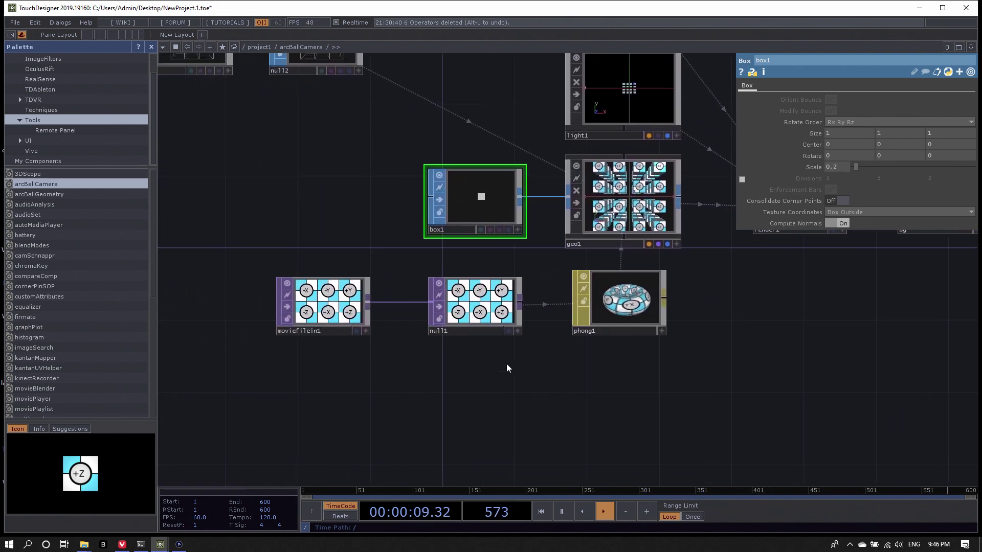
- Clear the null1 reference from phong1's Color Map
left_click_drag(215, 305, 515, 354)
left_click(625, 307)
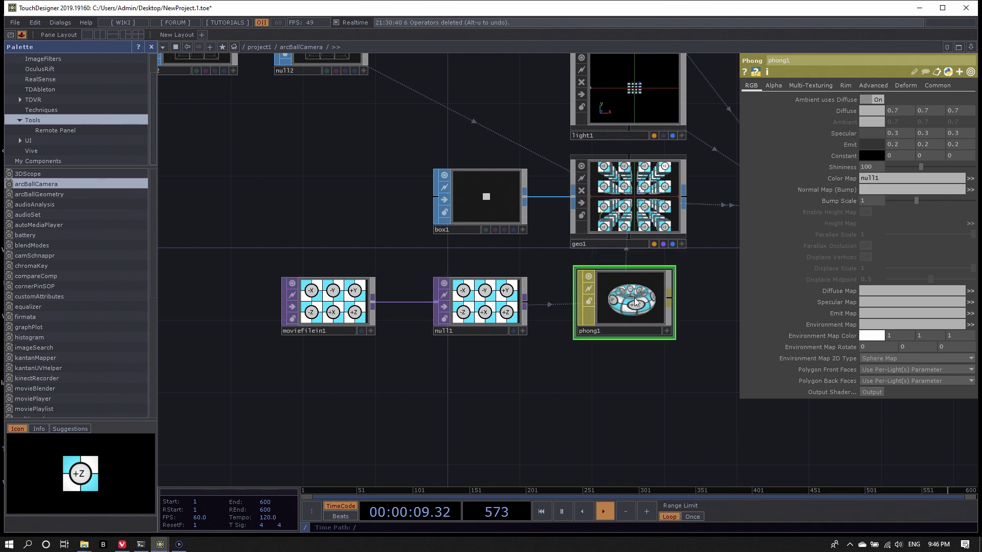
left_click(891, 179)
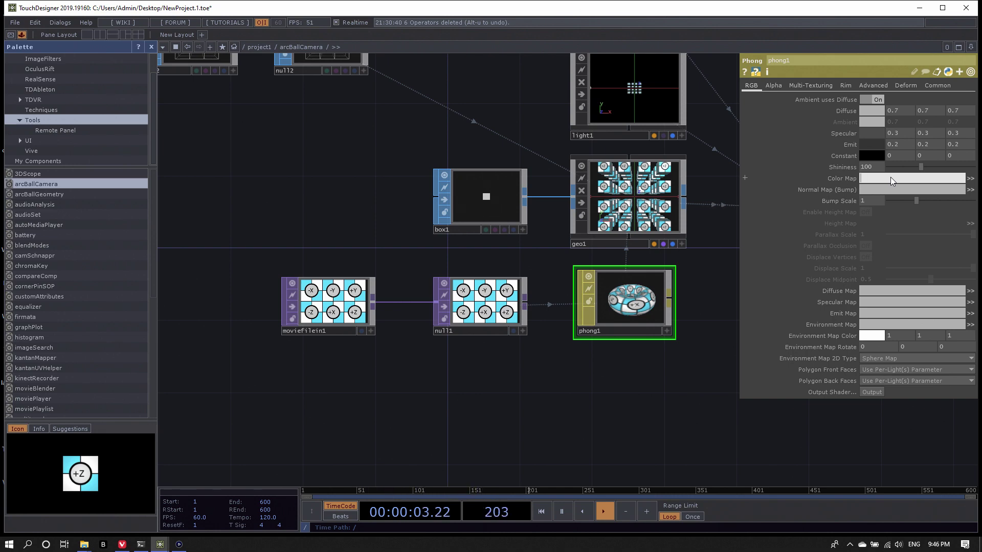
key("Return")
- Delete the moviefilein1 and null1 texture operators beside phong1
scroll(551, 341, "down", 3)
middle_click_drag(666, 366, 566, 354)
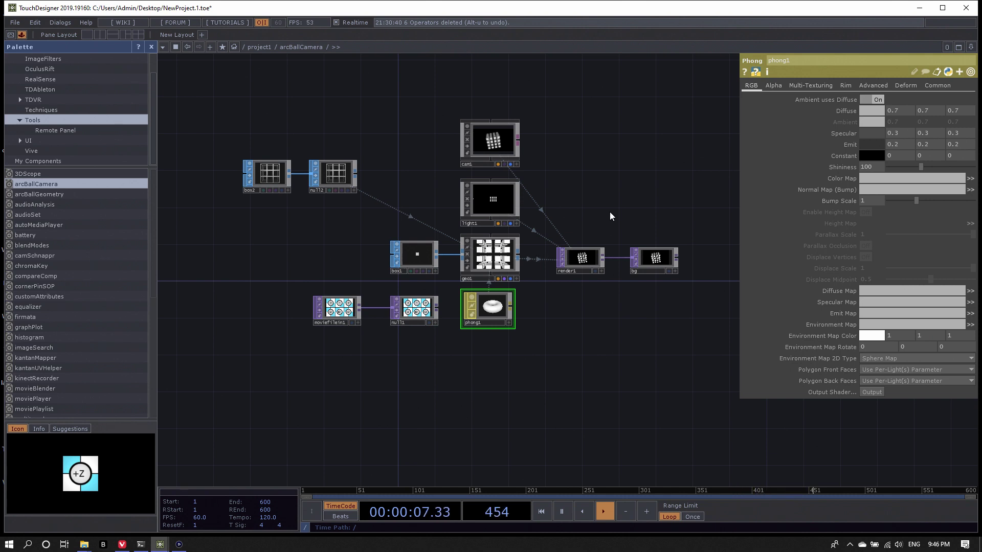
left_click_drag(285, 252, 307, 248)
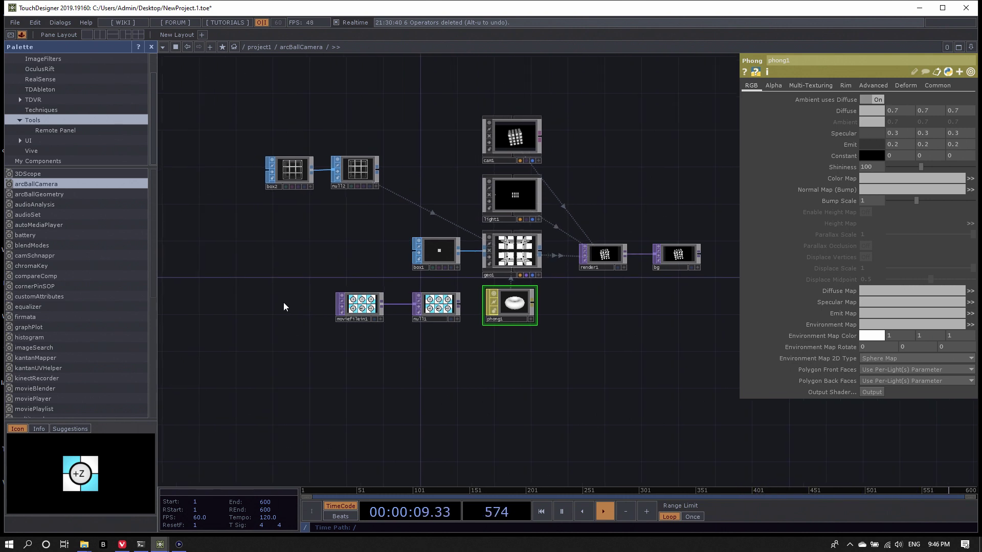
right_click_drag(284, 302, 429, 322)
key("Delete")
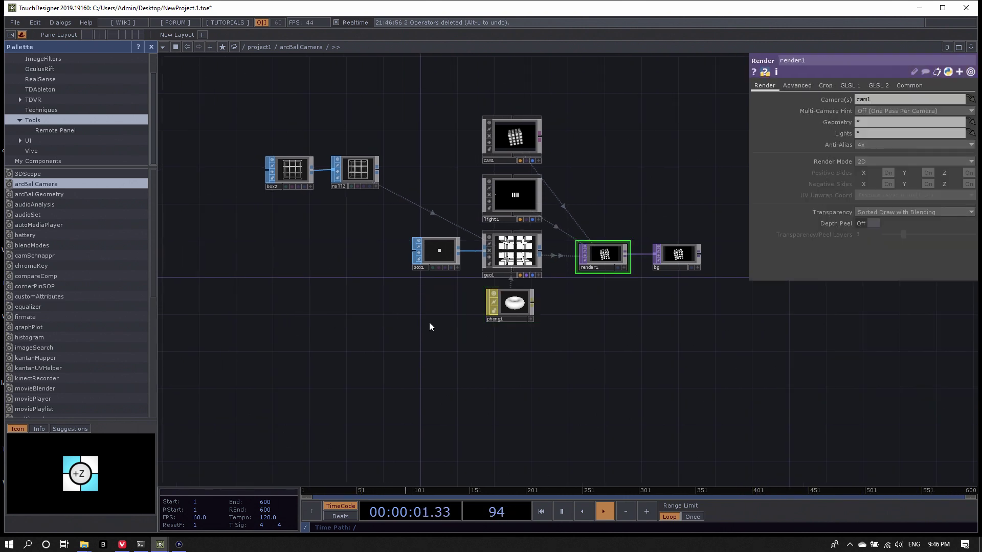
- Move box2 and null2 together a little up and farther from the camera and light operators, then deselect null2
left_click_drag(427, 324, 453, 323)
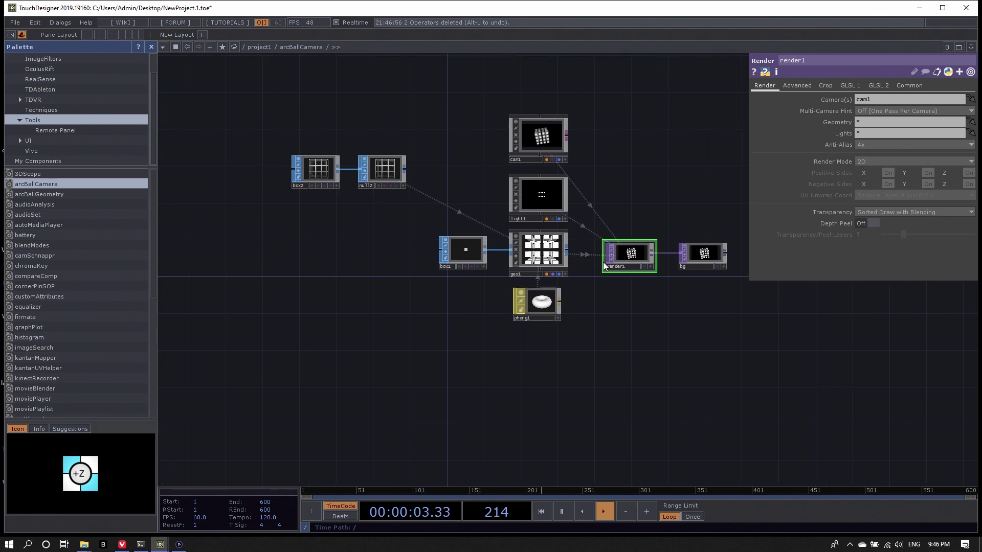
right_click_drag(396, 209, 325, 159)
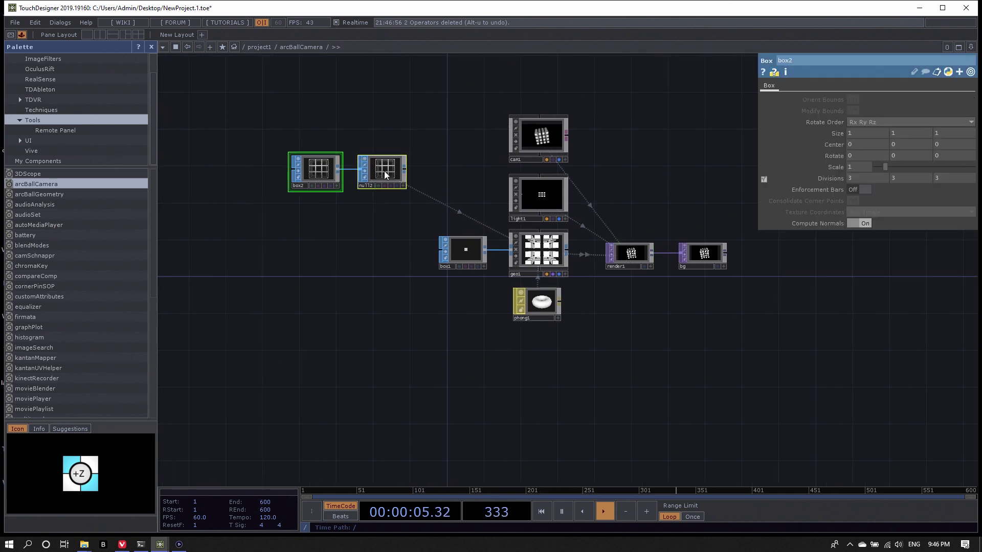
left_click_drag(384, 174, 348, 150)
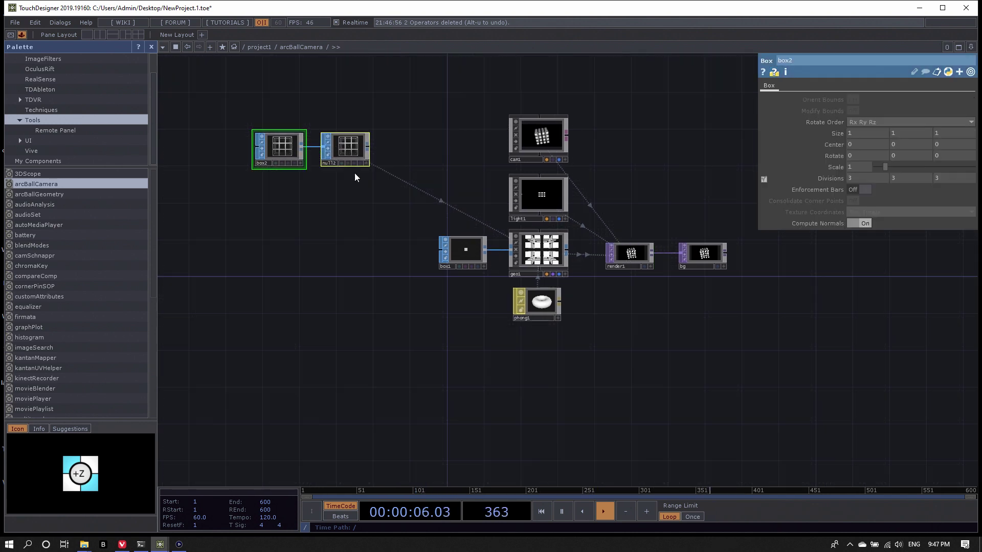
left_click(362, 217)
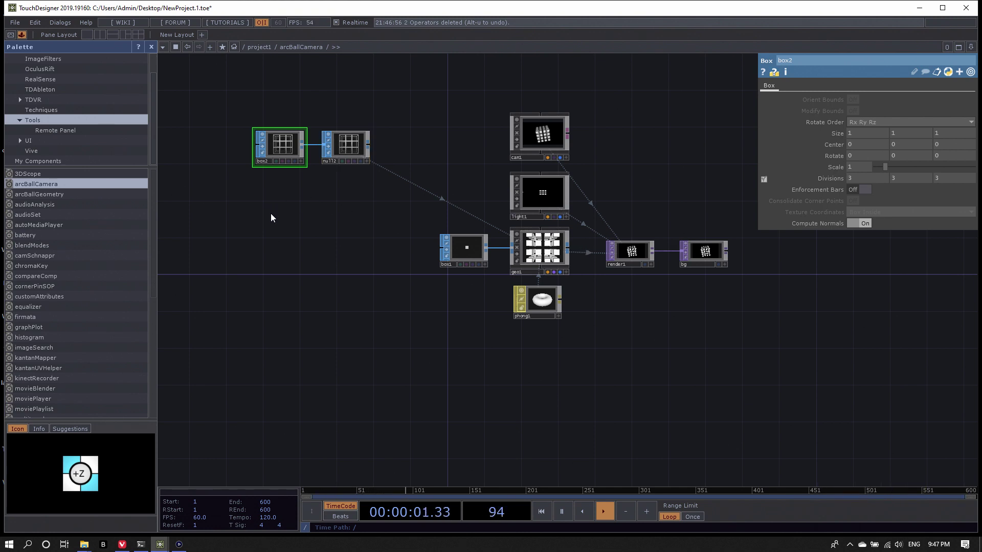
- Add a Noise TOP to the arcBallCamera network, searching the TOP operators for "noise"
key("Tab")
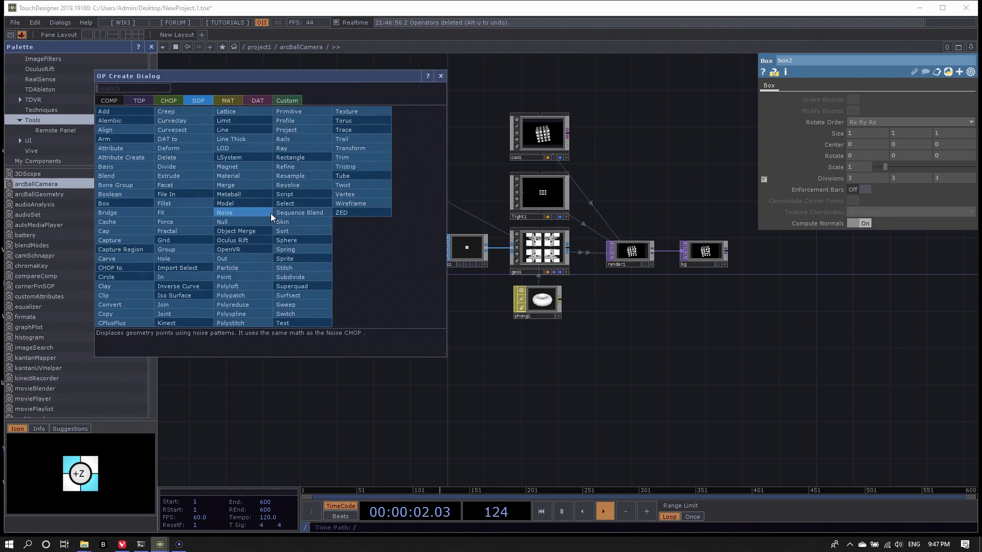
left_click(149, 102)
type("noise")
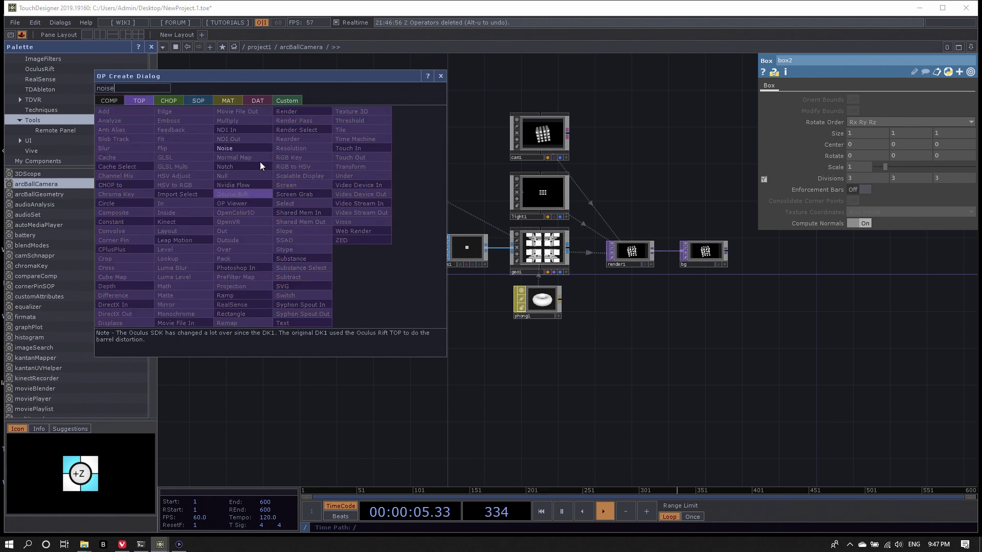
- Add a Noise TOP below the box2 and null2 nodes and switch its Monochrome option off
left_click(247, 147)
left_click(283, 227)
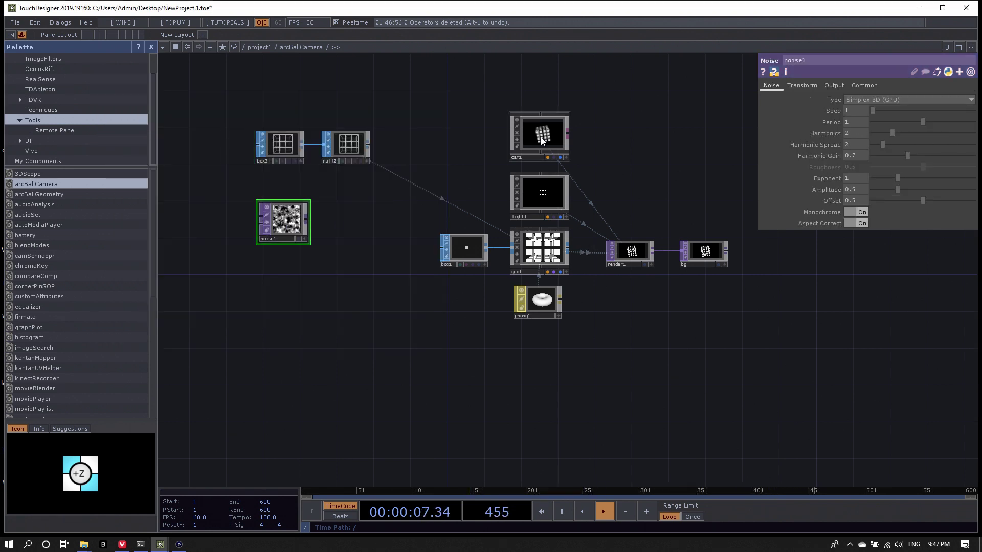
left_click(861, 212)
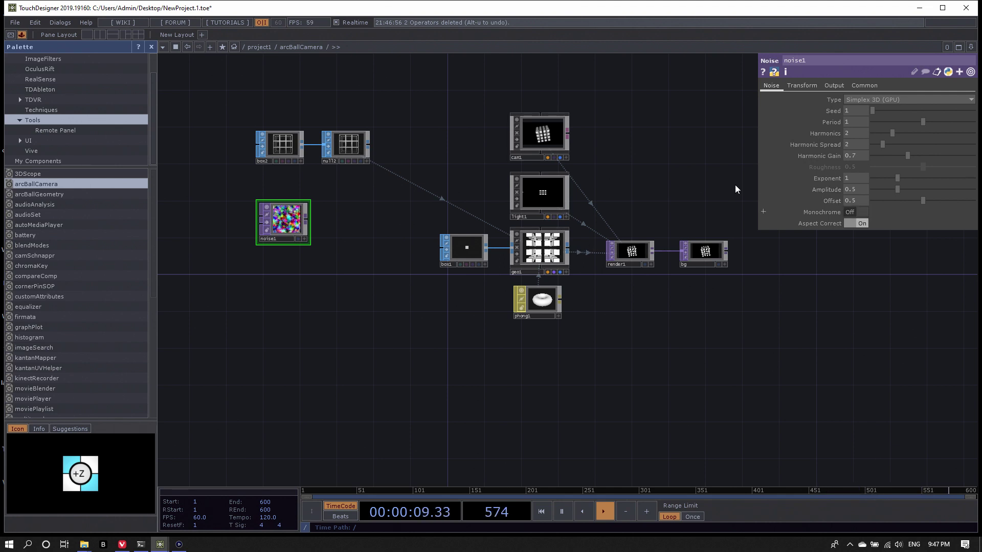
- Rearrange the network by moving noise1 aside and shifting box2 and null2 away to free space for new nodes
left_click_drag(272, 220, 327, 221)
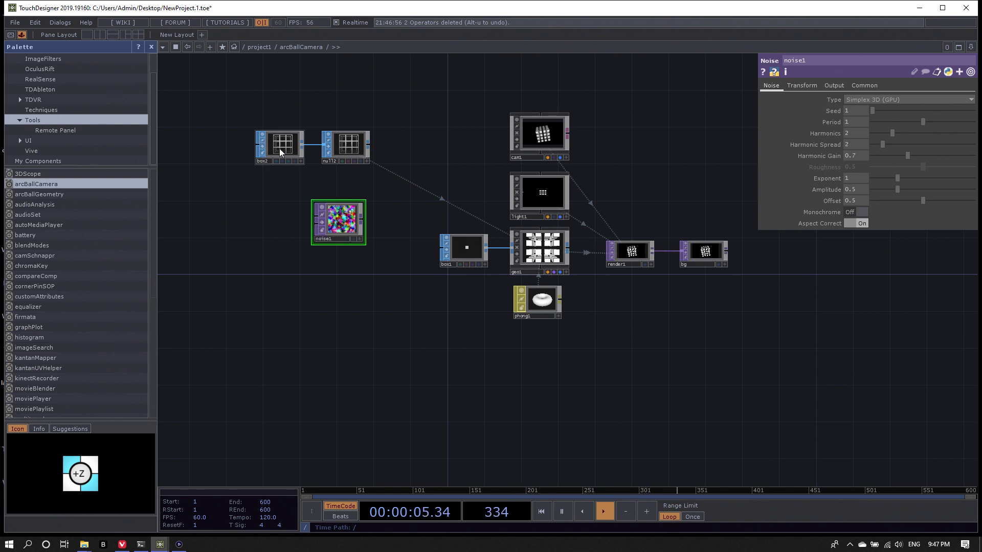
left_click_drag(279, 148, 191, 136)
left_click_drag(351, 142, 273, 142)
- Add a SOP to CHOP below null2 and assign null2 as its source SOP
key("Tab")
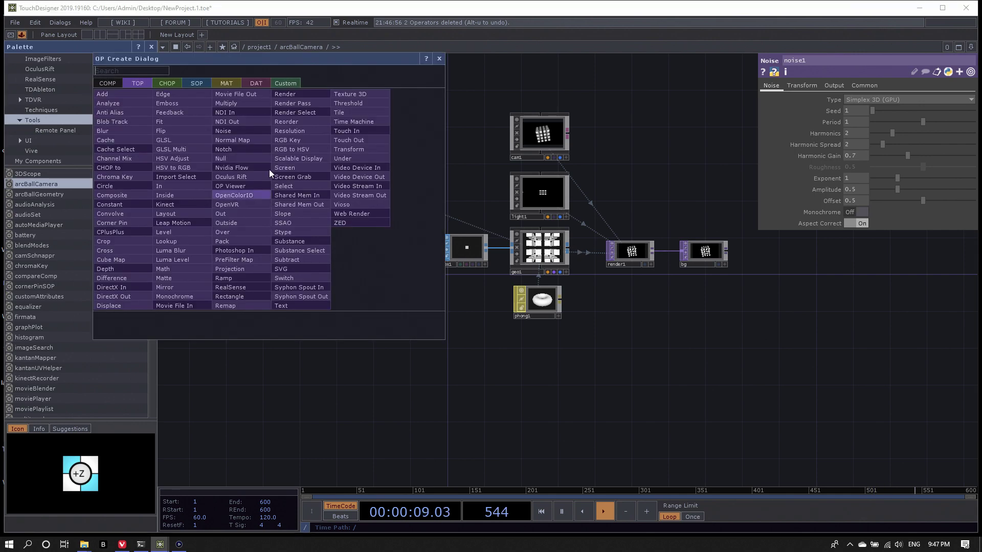
left_click(172, 83)
type("sop")
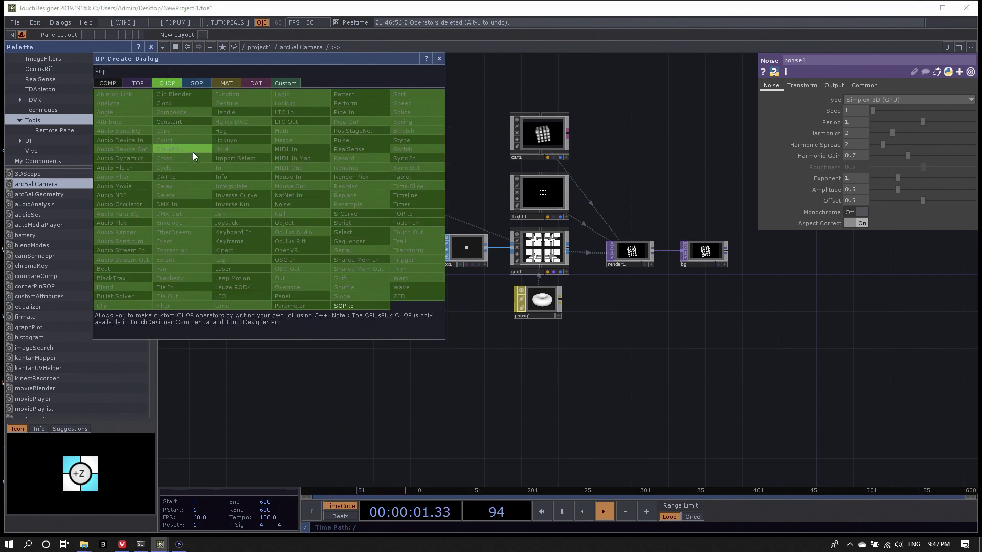
left_click(378, 304)
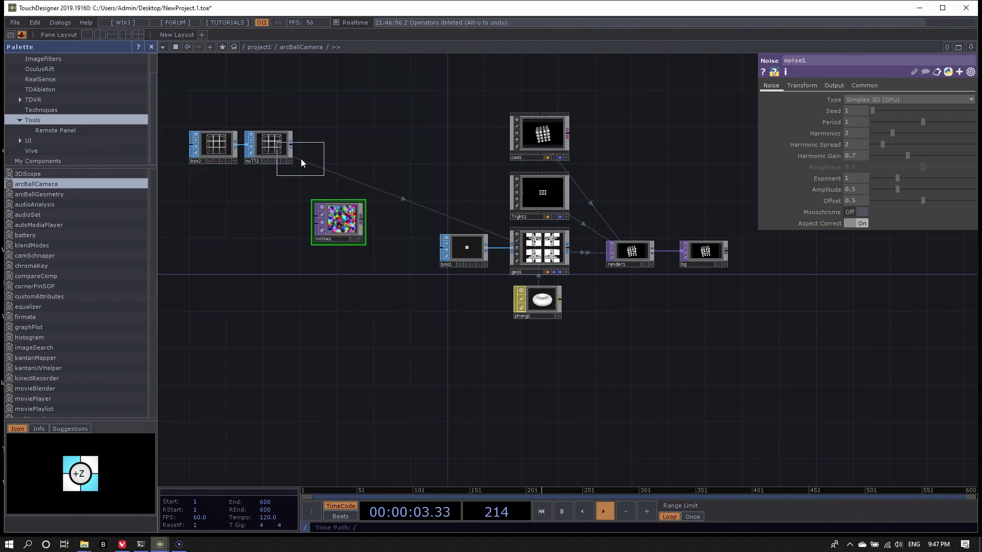
left_click(268, 193)
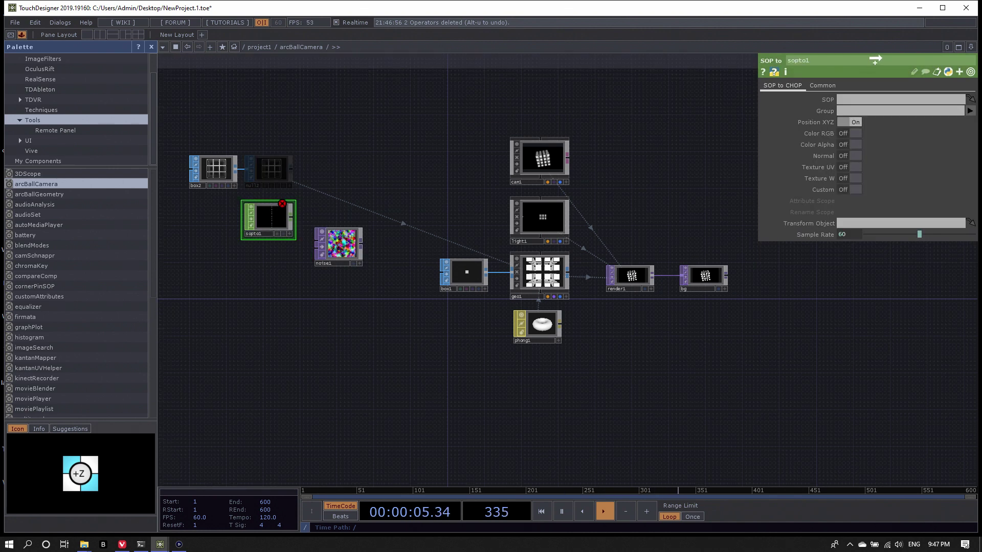
left_click_drag(849, 100, 860, 99)
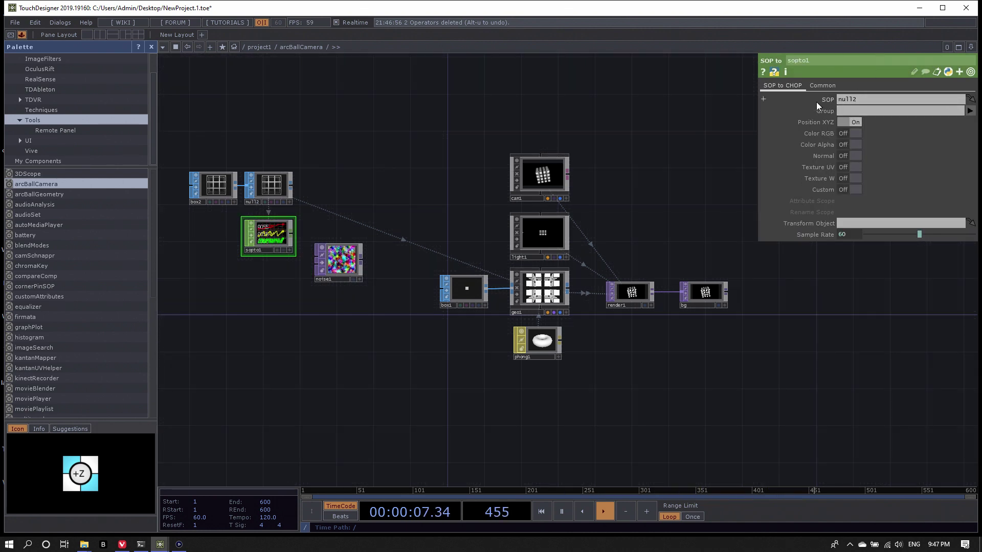
- Append a Null CHOP to the output of sopto1
scroll(247, 248, "up", 5)
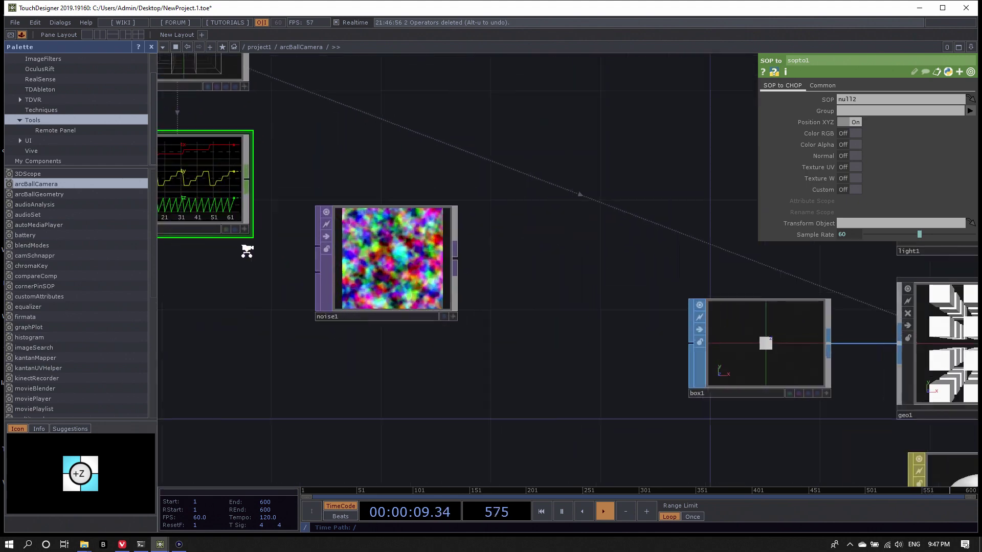
scroll(327, 225, "down", 5)
scroll(378, 244, "up", 2)
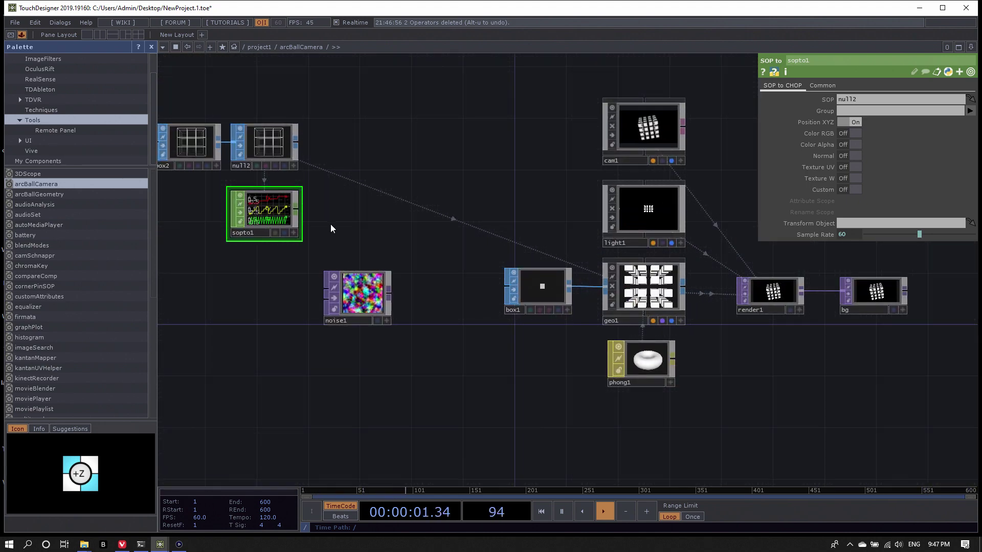
right_click(297, 212)
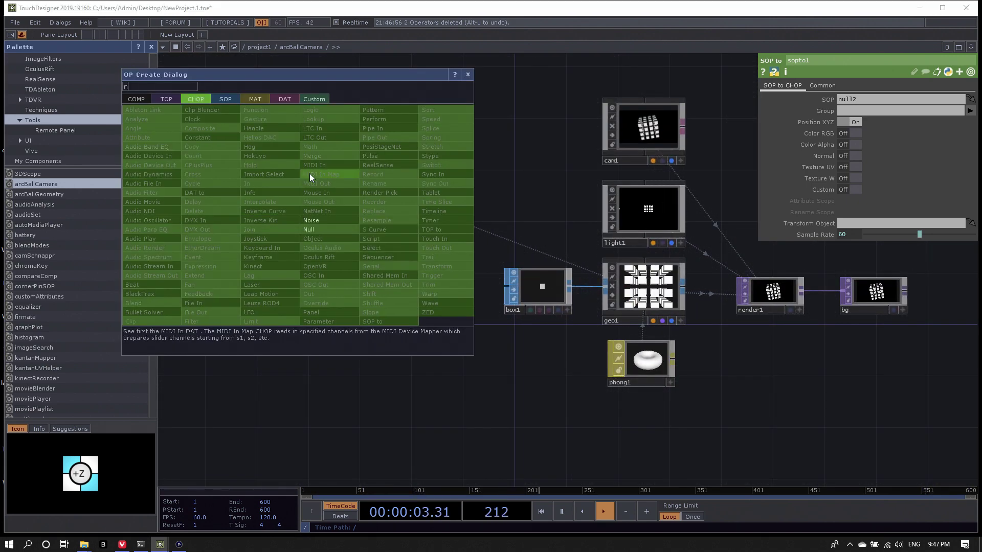
left_click(320, 231)
left_click(347, 214)
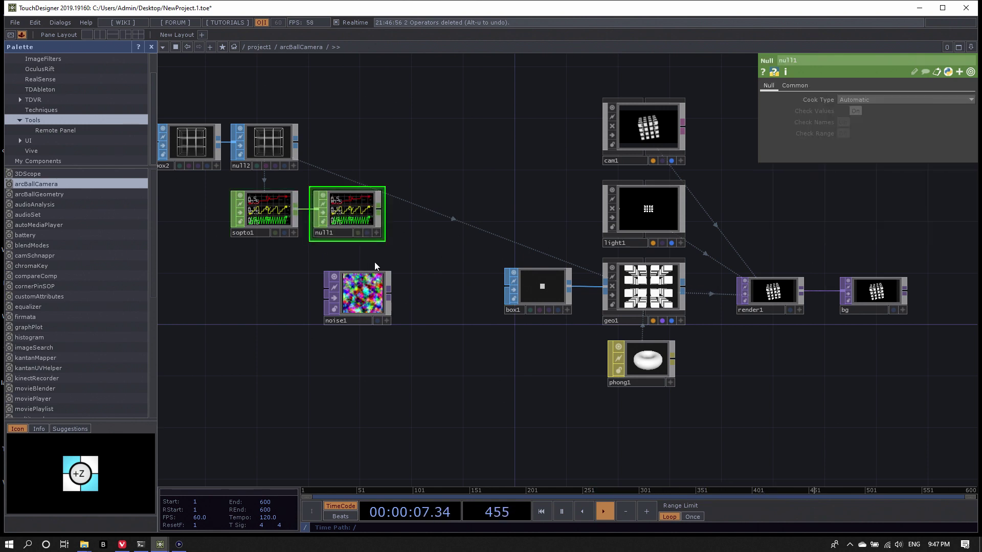
- Move noise1 lower and add a CHOP to TOP beneath null1 that uses null1 as its source CHOP
left_click_drag(373, 278, 368, 335)
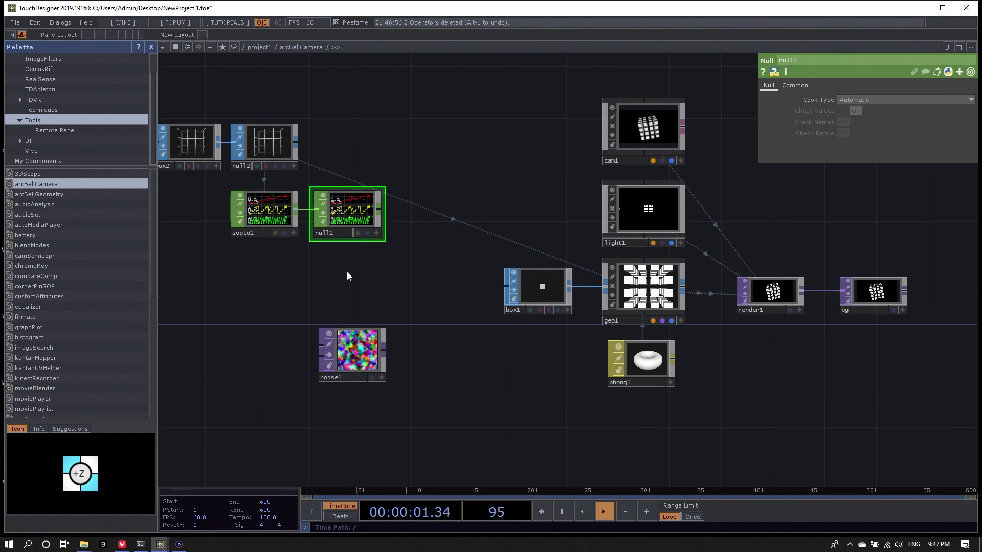
key("Tab")
left_click(208, 158)
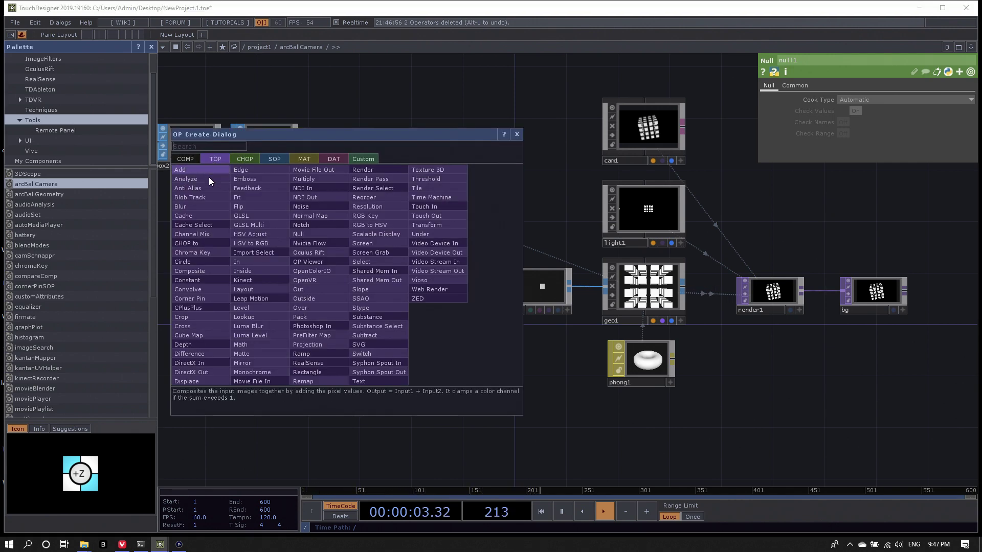
type("ch")
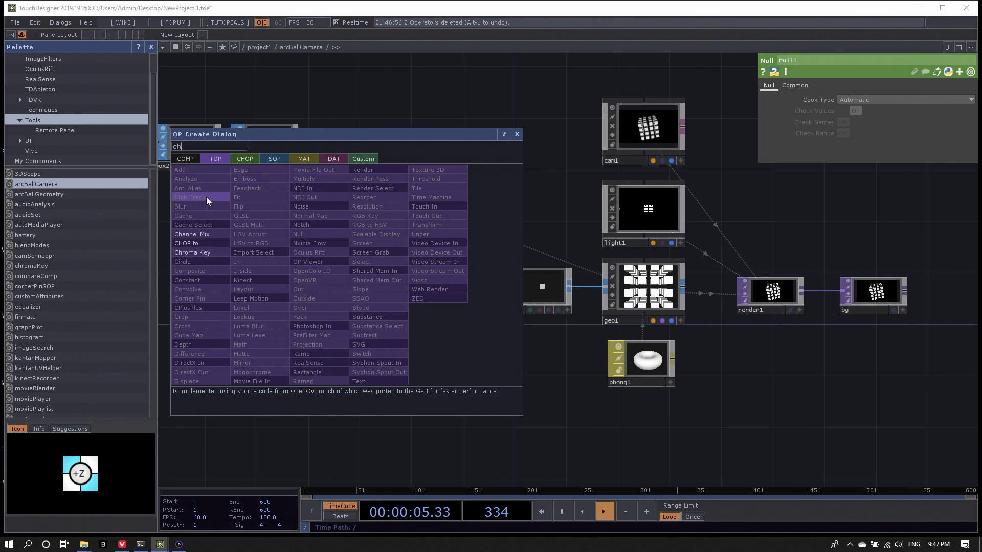
left_click(209, 244)
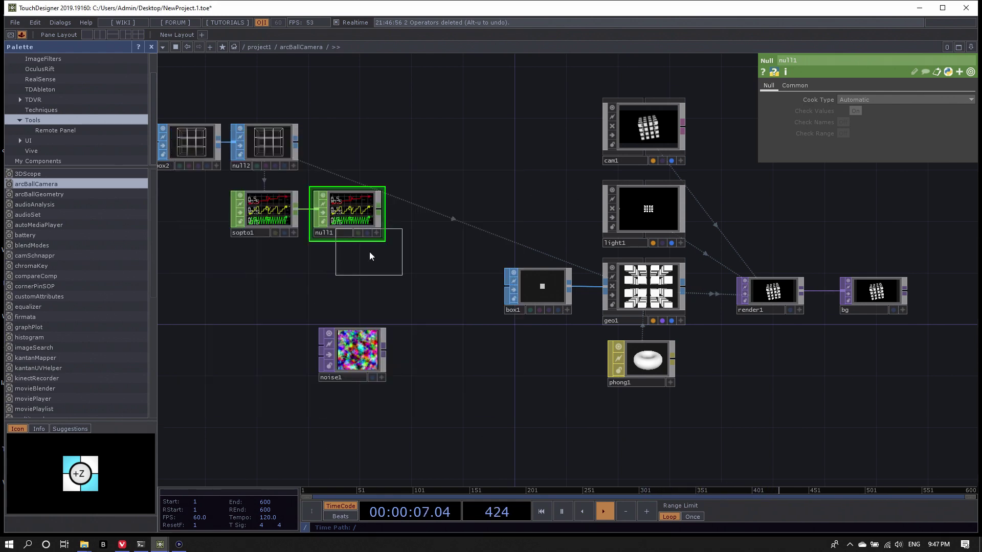
left_click(349, 279)
left_click_drag(345, 243, 357, 274)
- Set the Data Format of chopto1 to RGB
scroll(340, 277, "up", 8)
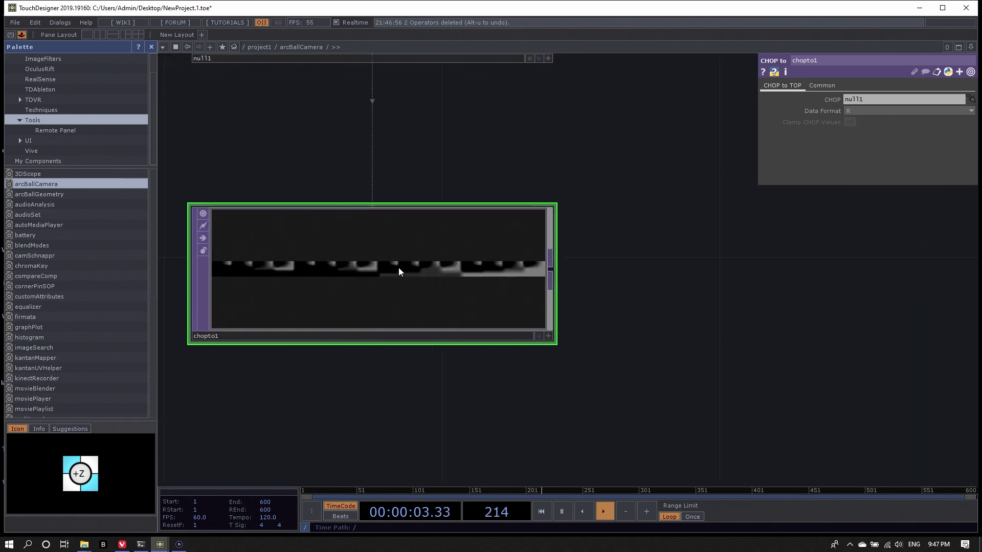
middle_click_drag(398, 268, 337, 270)
scroll(413, 279, "down", 5)
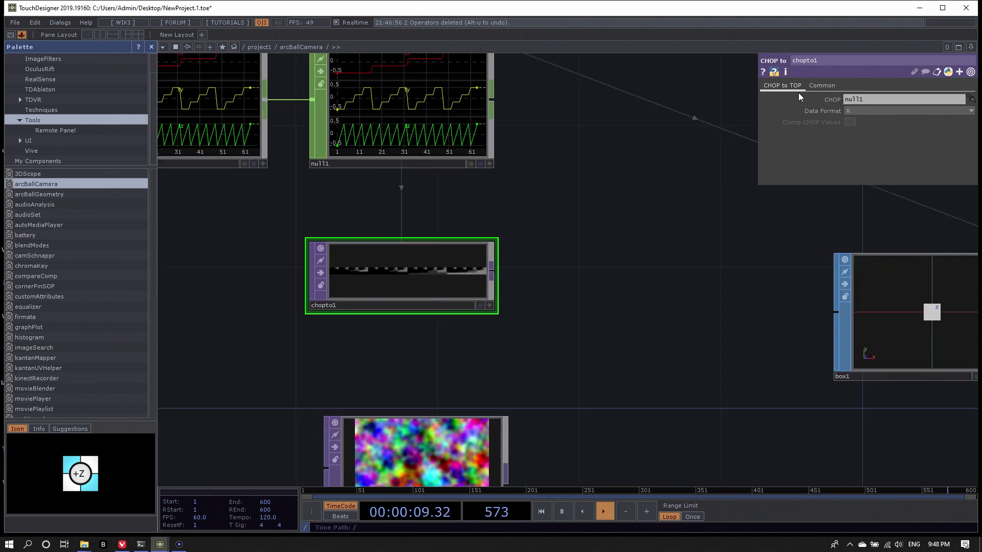
left_click(860, 111)
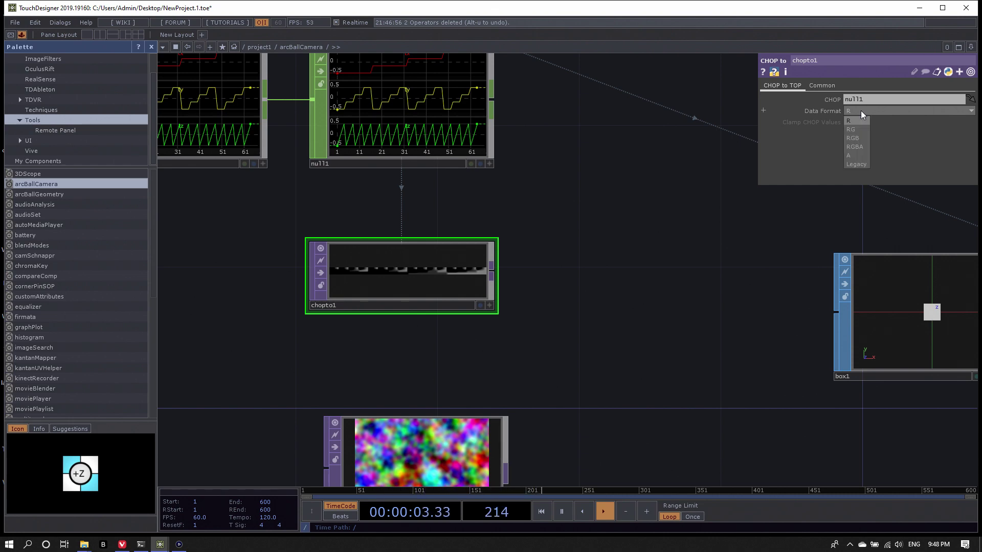
left_click(863, 139)
scroll(399, 269, "down", 4)
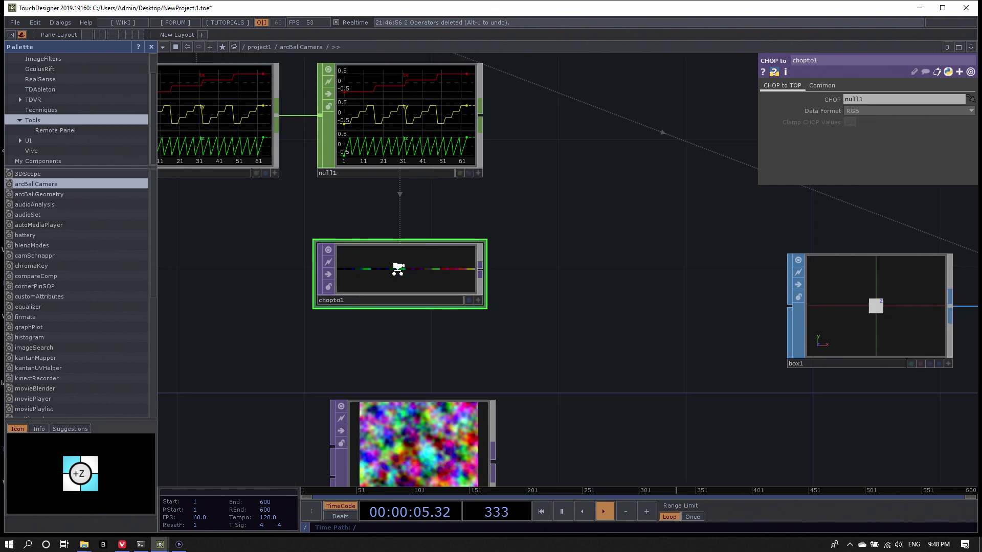
- Wire chopto1 into the second input of noise1 and check the size information of both nodes
left_click_drag(440, 267, 484, 261)
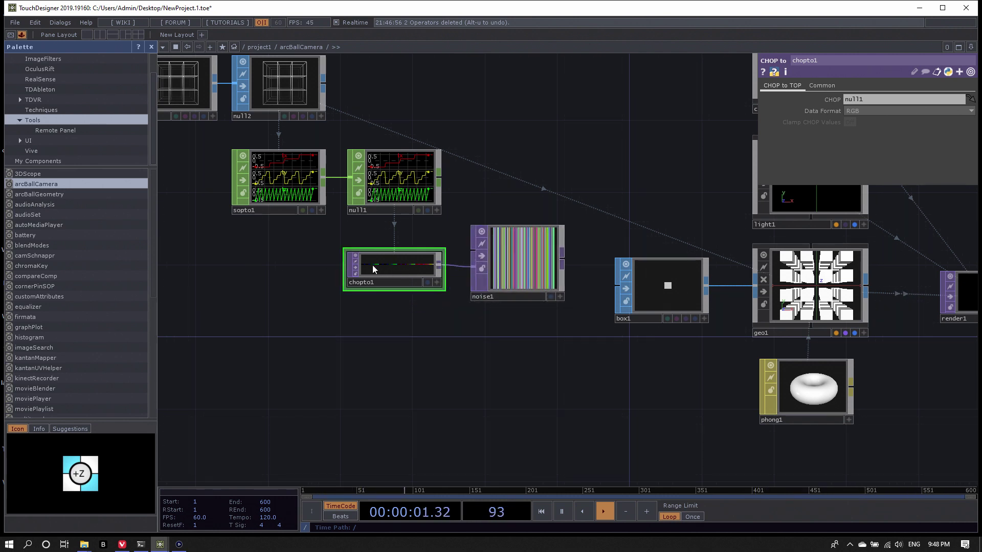
middle_click(400, 267)
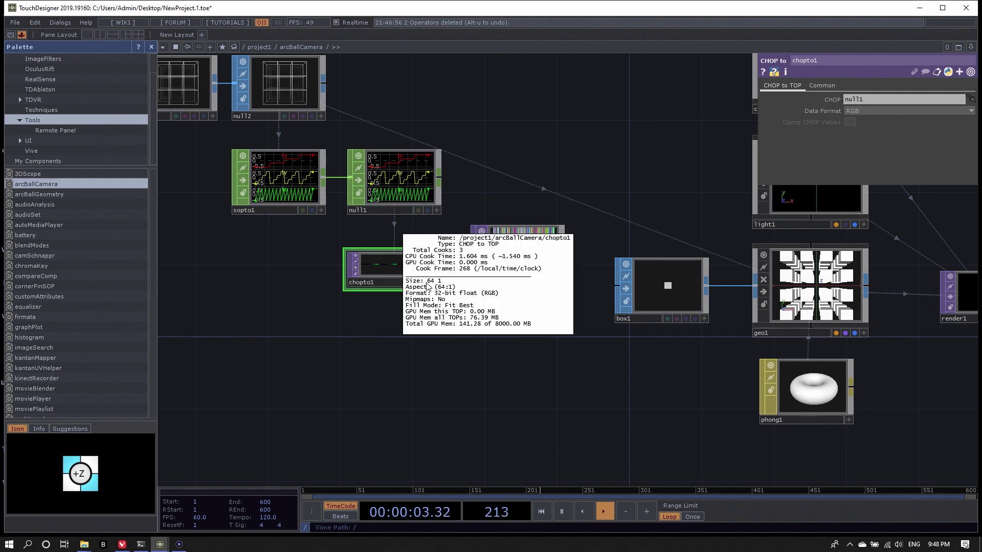
middle_click(513, 267)
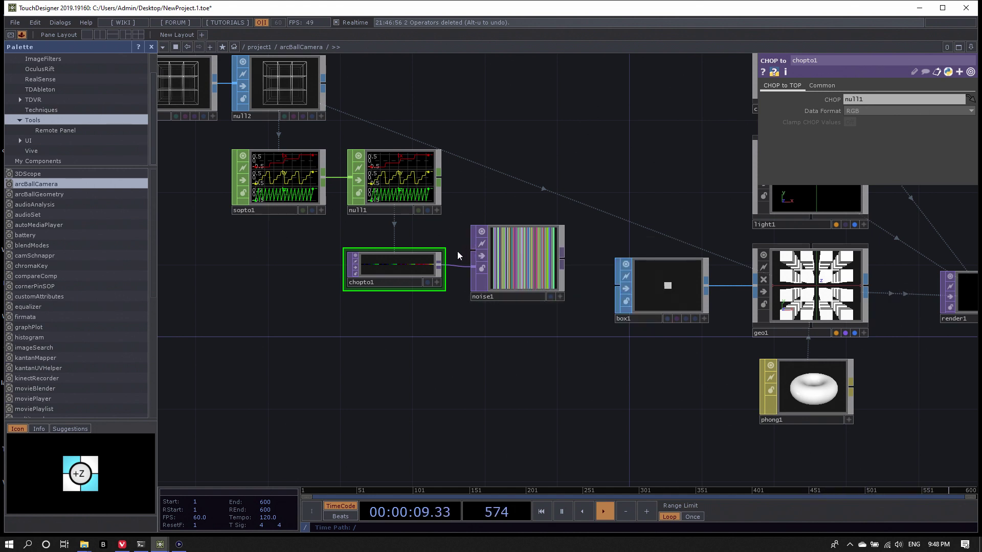
- Wire chopto1 into the first input of noise1 as well and check the noise node's size information
left_click(515, 258)
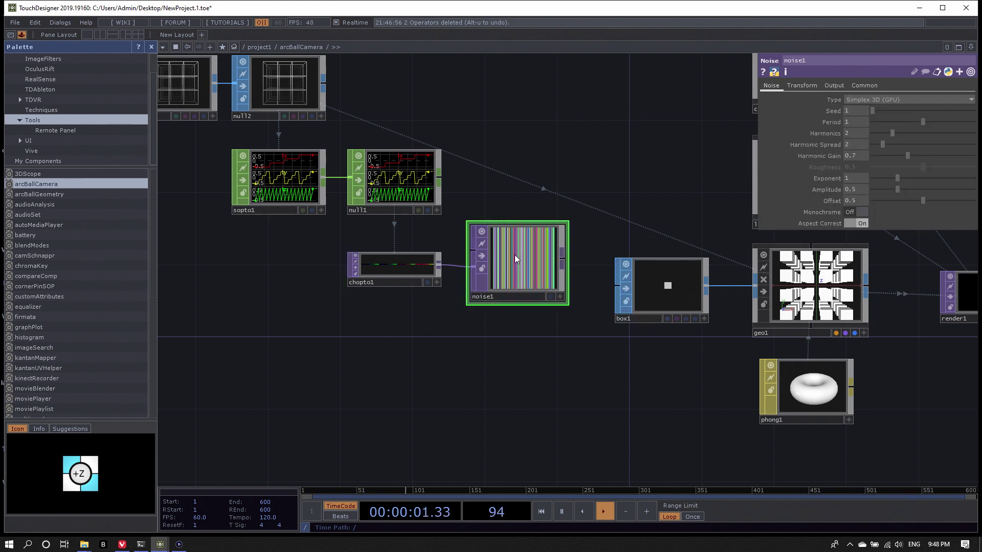
left_click(865, 87)
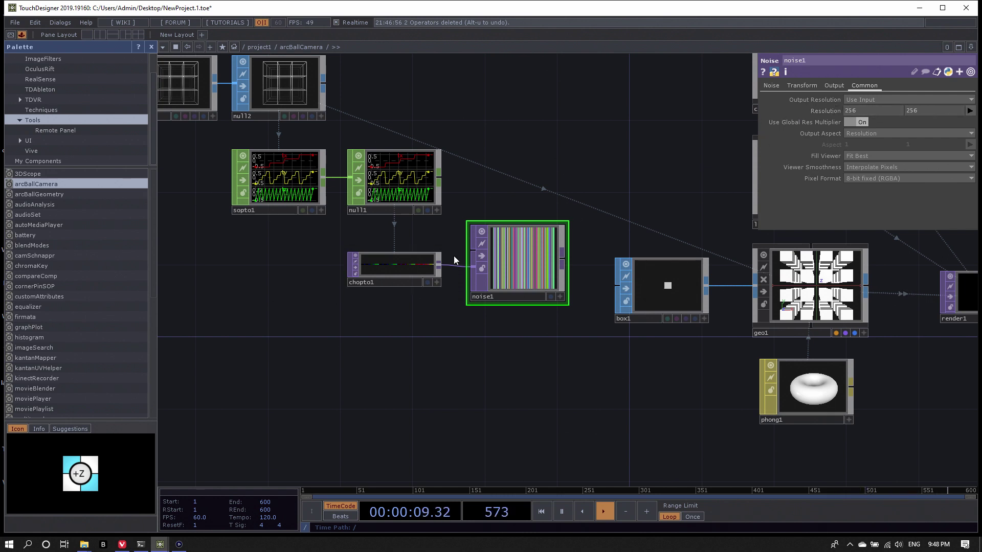
left_click(438, 267)
left_click(452, 250)
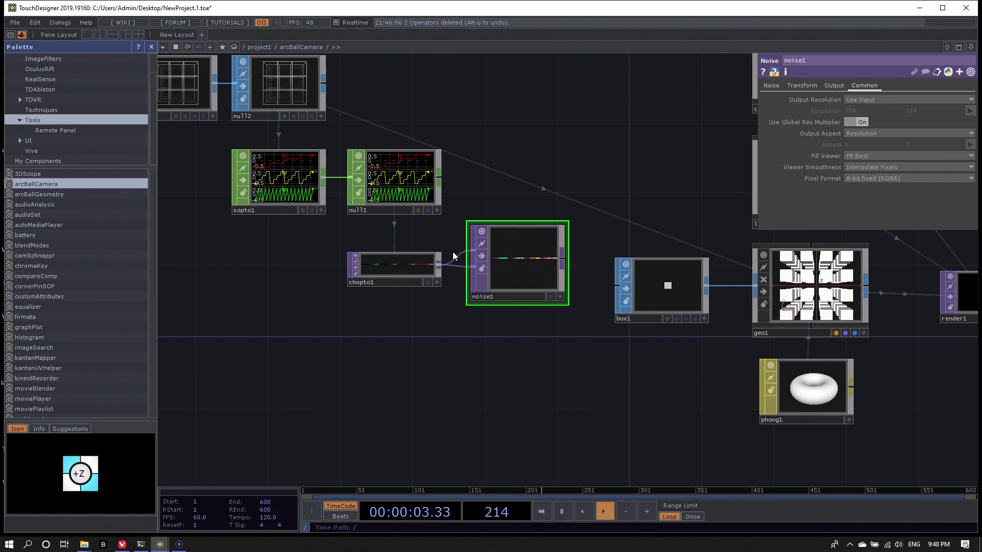
scroll(548, 265, "up", 3)
middle_click(507, 255)
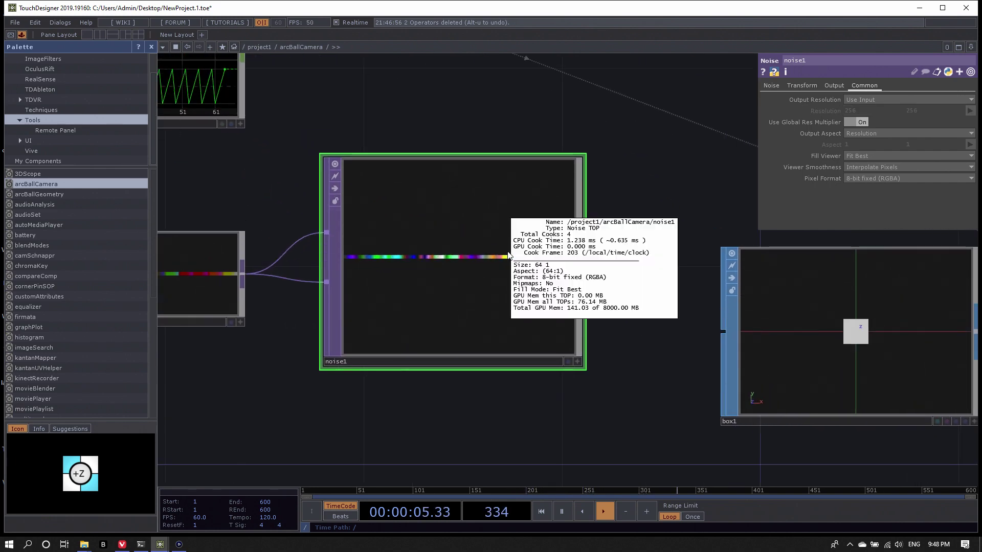
scroll(483, 265, "down", 3)
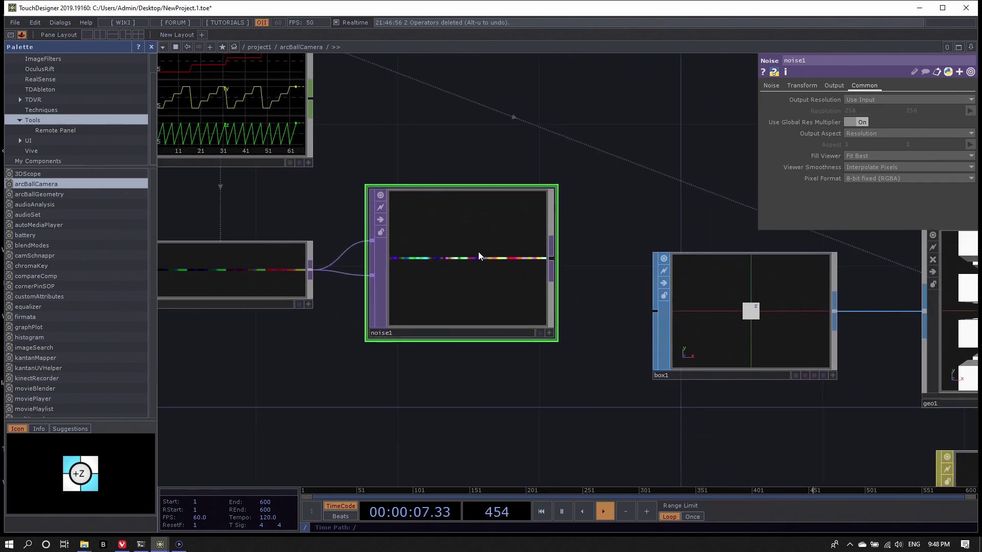
- Set the RGB output mode of noise1 to Noise
scroll(487, 274, "up", 3)
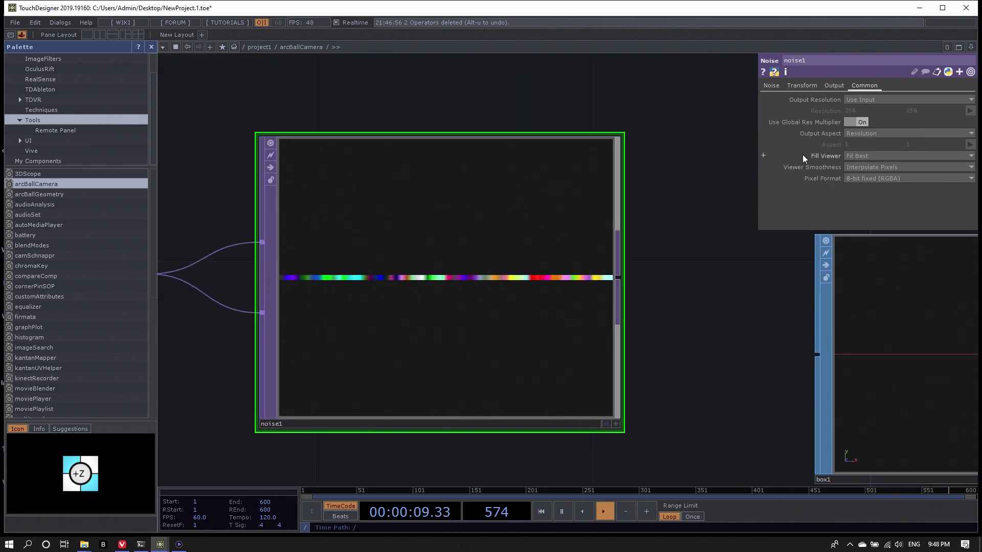
left_click(831, 87)
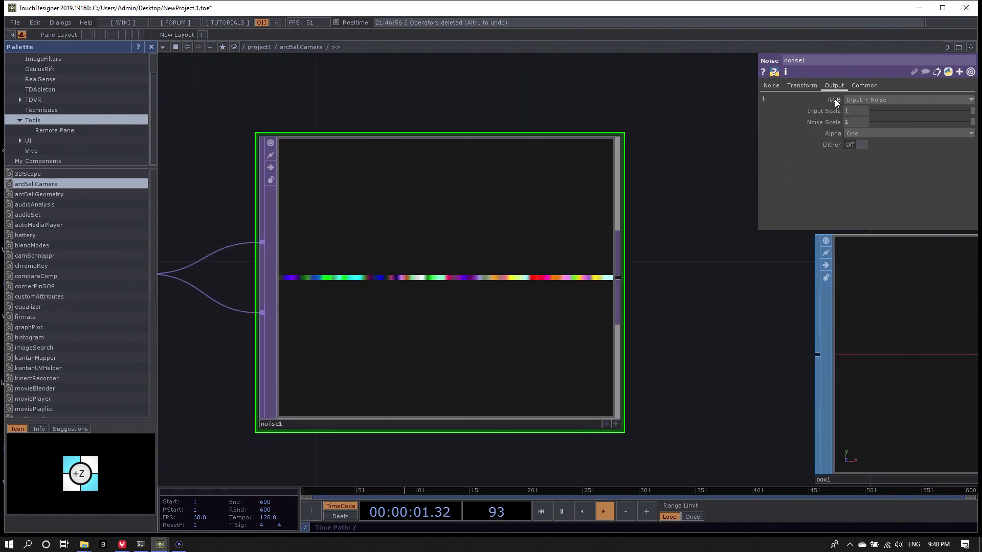
left_click(872, 100)
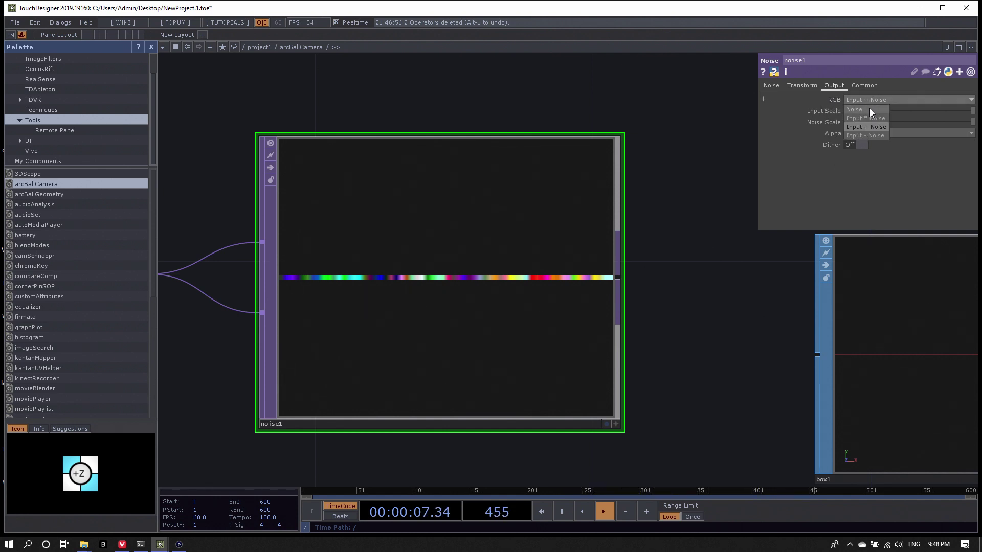
left_click(869, 108)
scroll(541, 247, "down", 5)
scroll(536, 256, "down", 3)
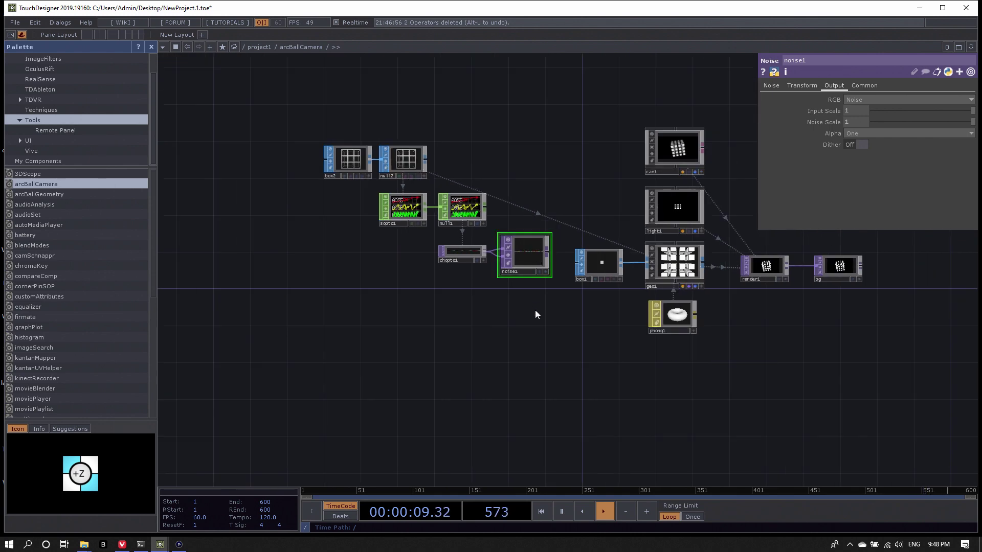
- Select the box2, null2, sopto1, null1, chopto1 and noise1 nodes together and move them away from box1
right_click_drag(535, 309, 341, 166)
left_click_drag(464, 210, 358, 206)
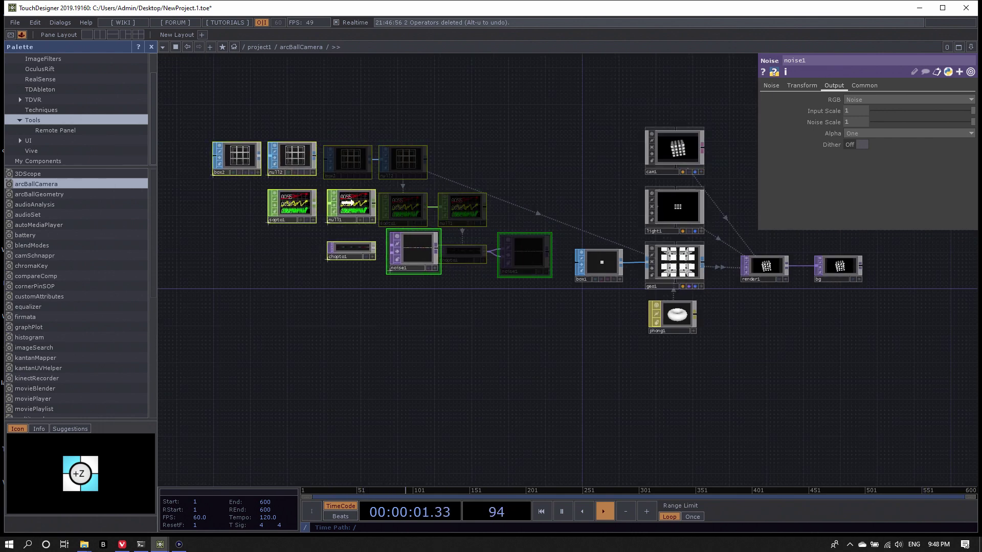
left_click(456, 177)
- Select geo1 and review its instancing settings together with the null2 node that supplies the instance positions
scroll(544, 276, "up", 3)
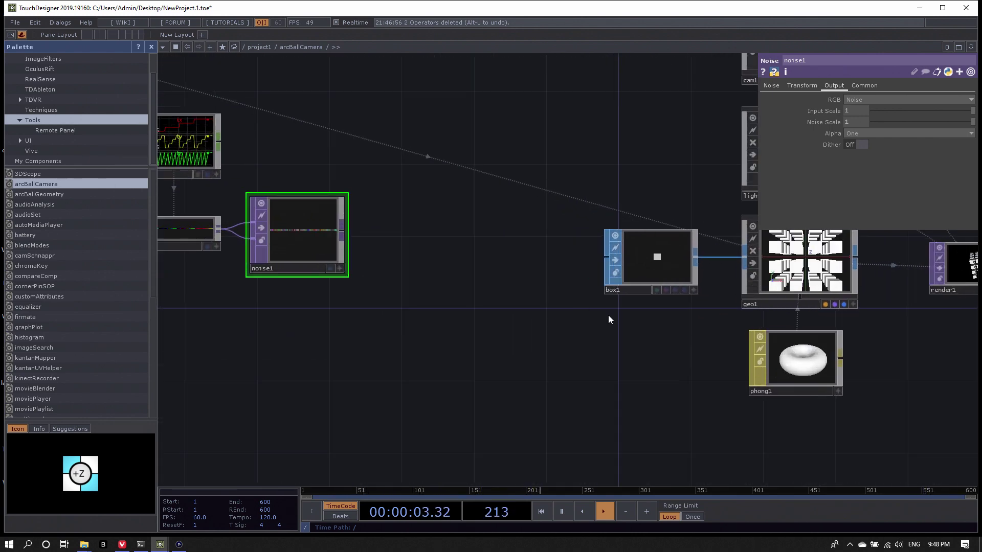
left_click(790, 272)
scroll(579, 318, "down", 3)
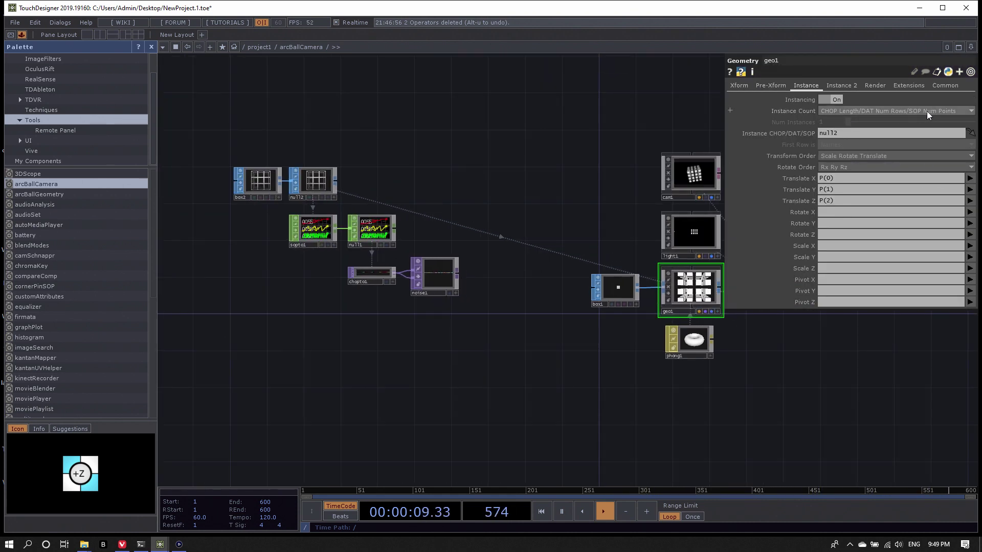
scroll(408, 200, "up", 2)
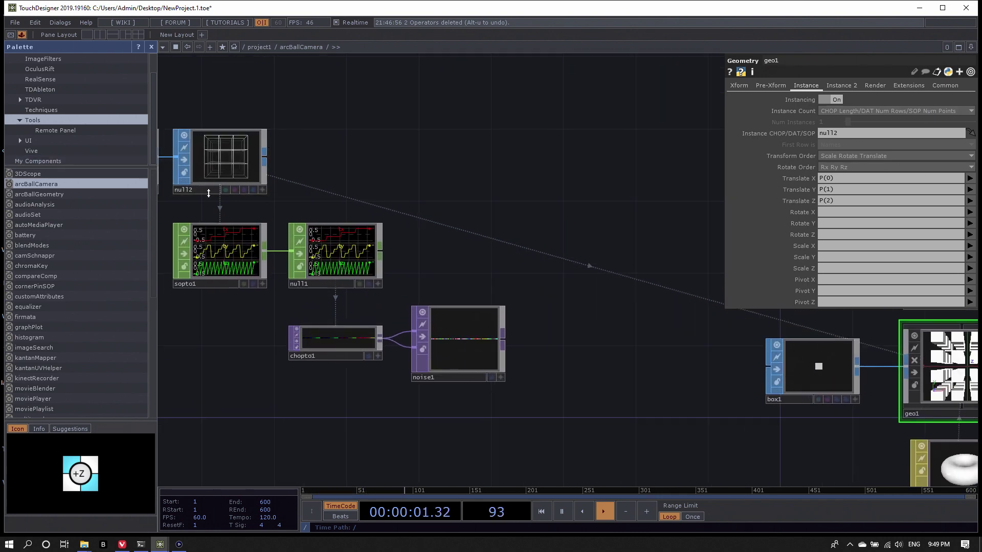
scroll(398, 153, "down", 2)
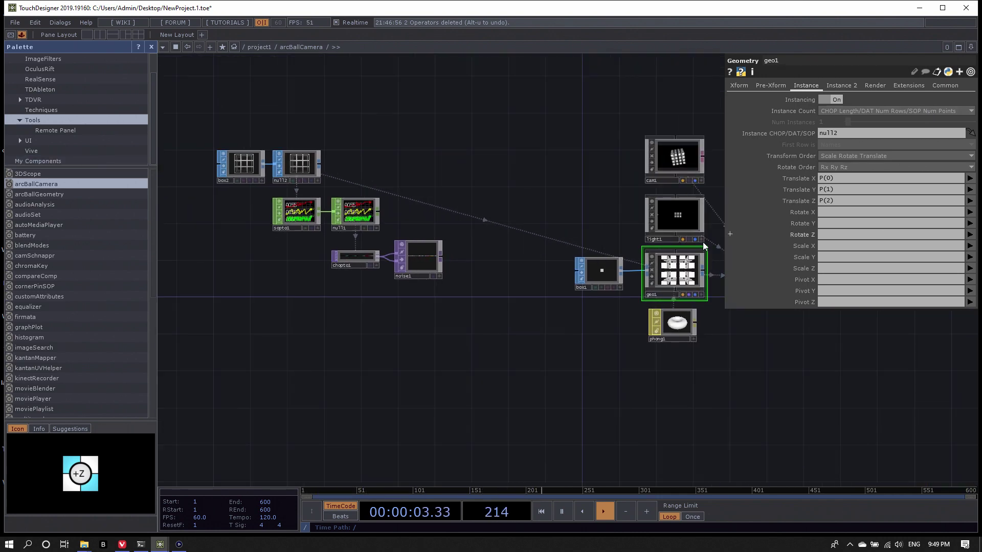
scroll(365, 216, "up", 2)
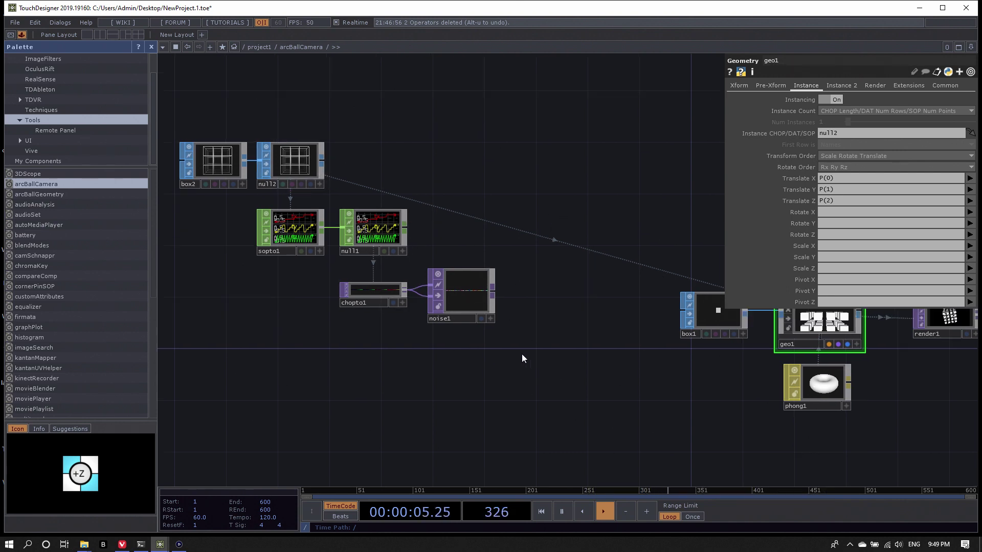
- Select null1, chopto1 and noise1 together and move them down to free space beside sopto1
left_click_drag(521, 354, 371, 198)
left_click_drag(368, 236, 368, 308)
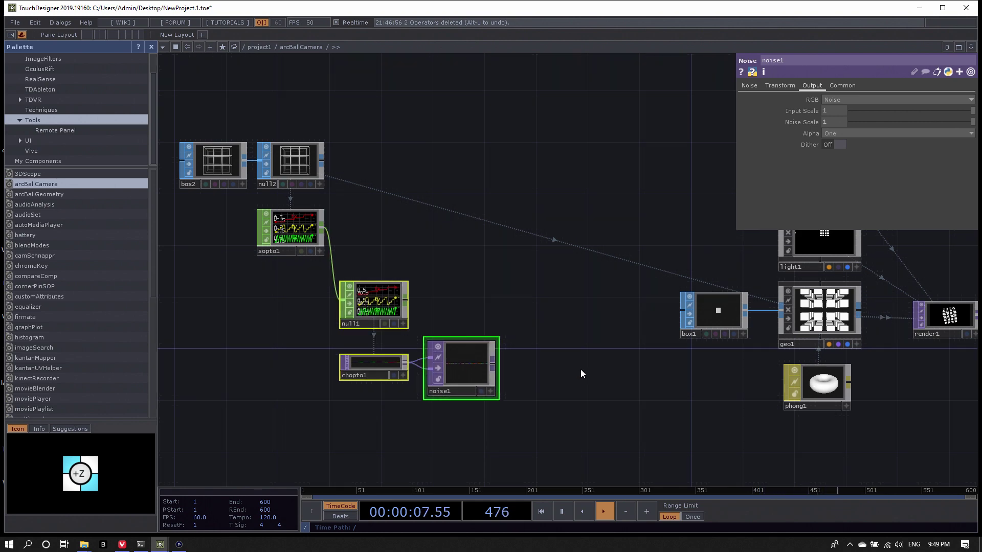
scroll(460, 373, "up", 3)
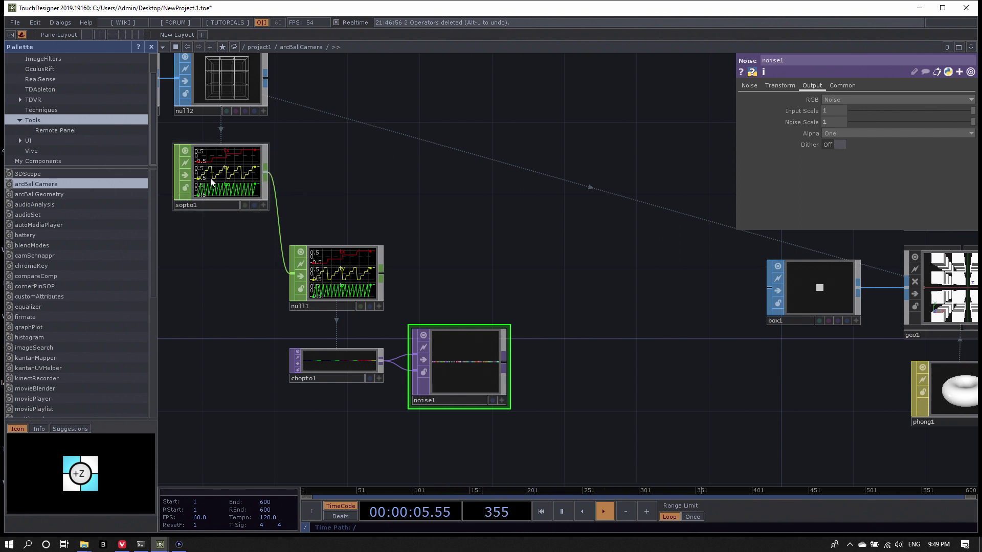
scroll(423, 204, "down", 4)
- Branch a new Null CHOP from sopto1's output and place it just above box1, keeping geo1's parameters shown
left_click(789, 271)
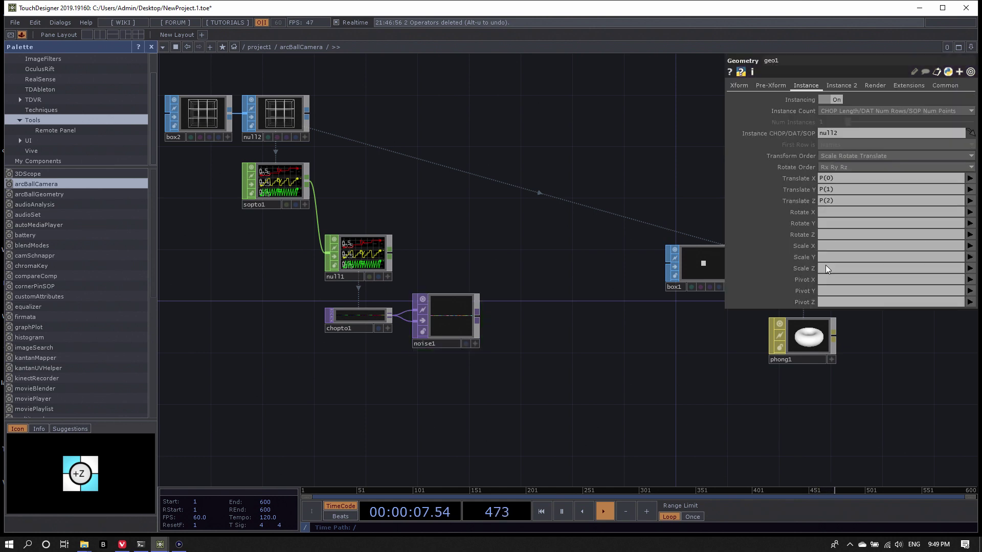
left_click_drag(682, 388, 579, 401)
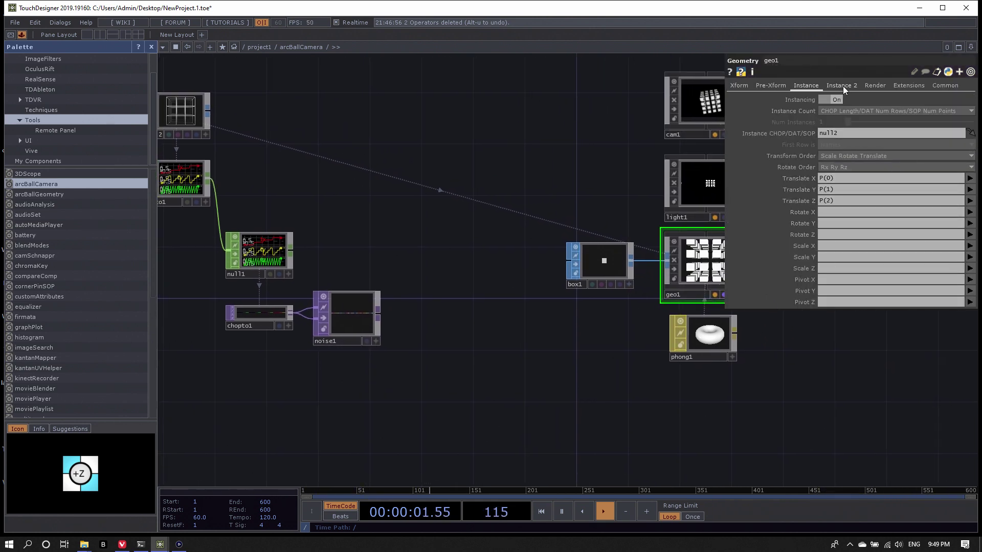
left_click_drag(374, 233, 463, 233)
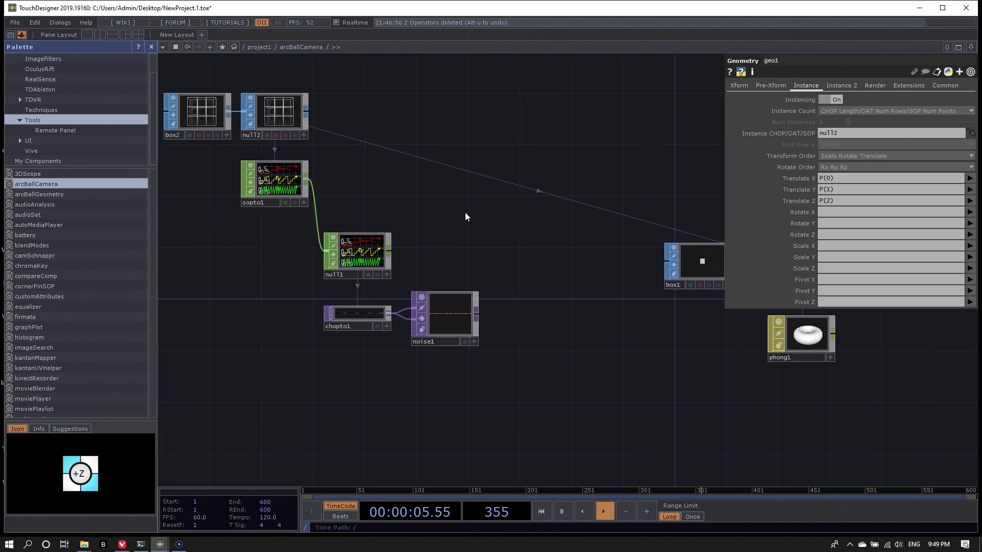
key("Tab")
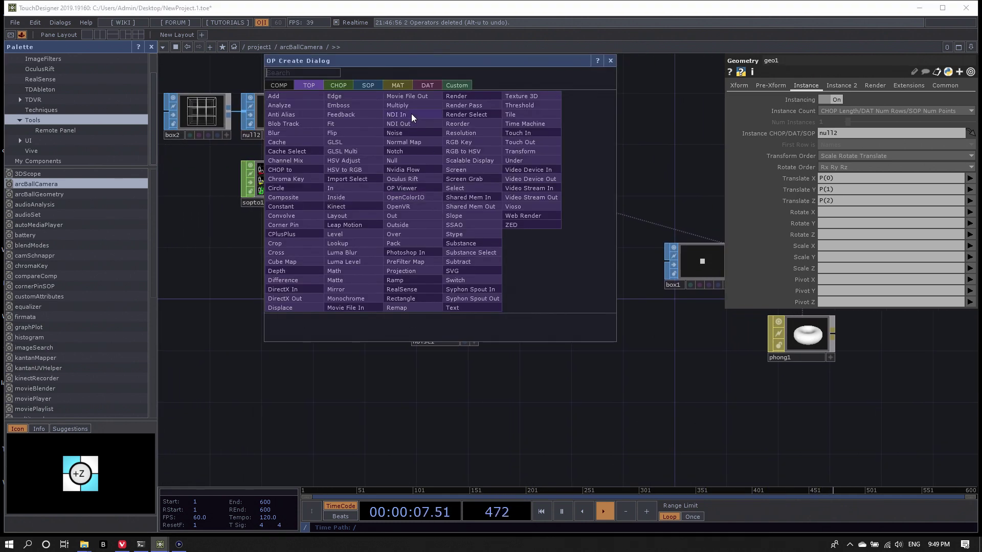
key("Escape")
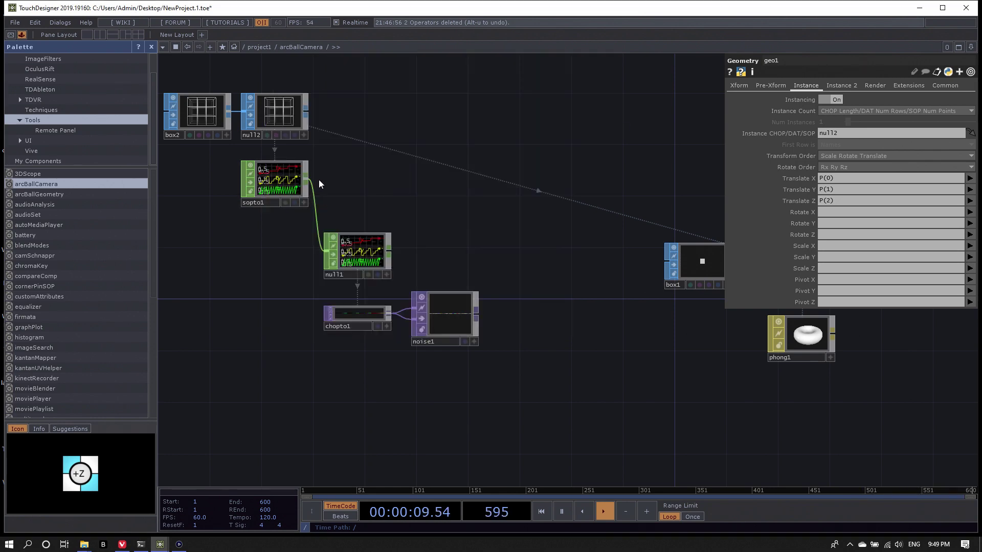
right_click(303, 178)
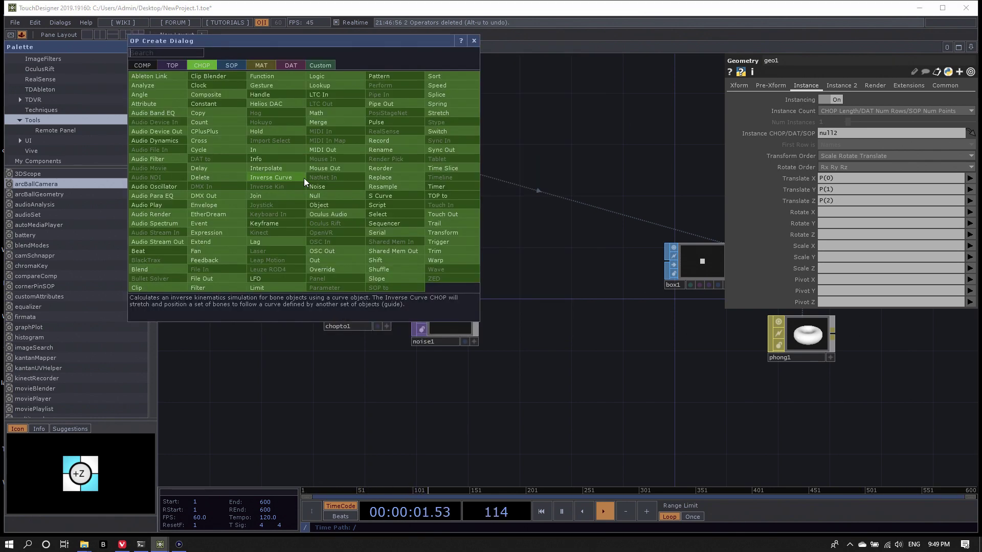
type("n")
left_click(320, 197)
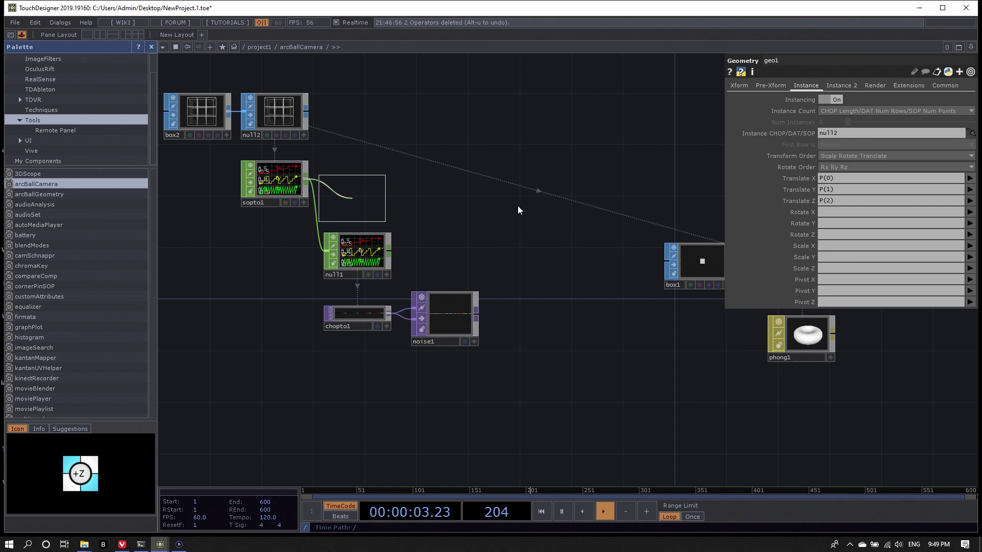
left_click(644, 190)
- Assign null3 as the Instance CHOP/DAT/SOP source of geo1
left_click(793, 266)
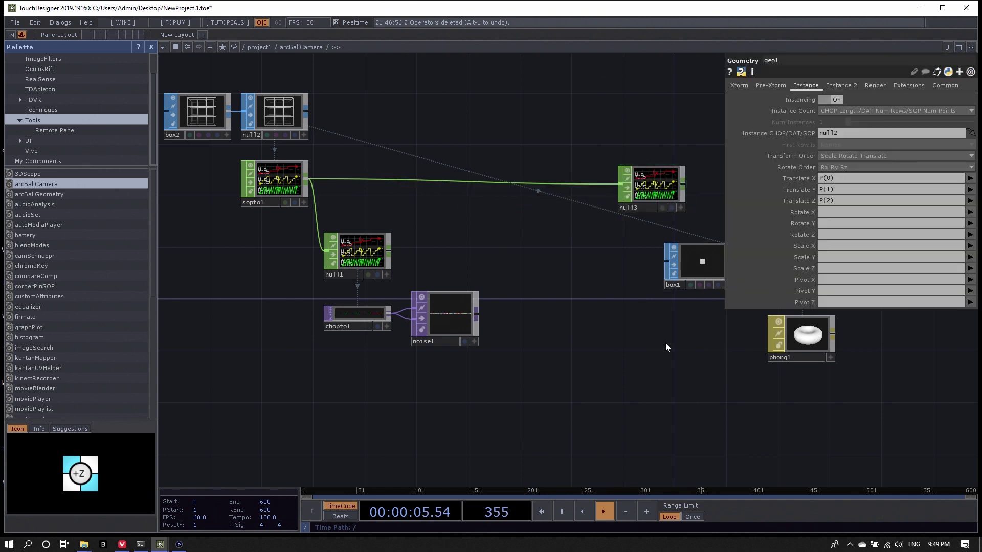
left_click_drag(667, 344, 519, 336)
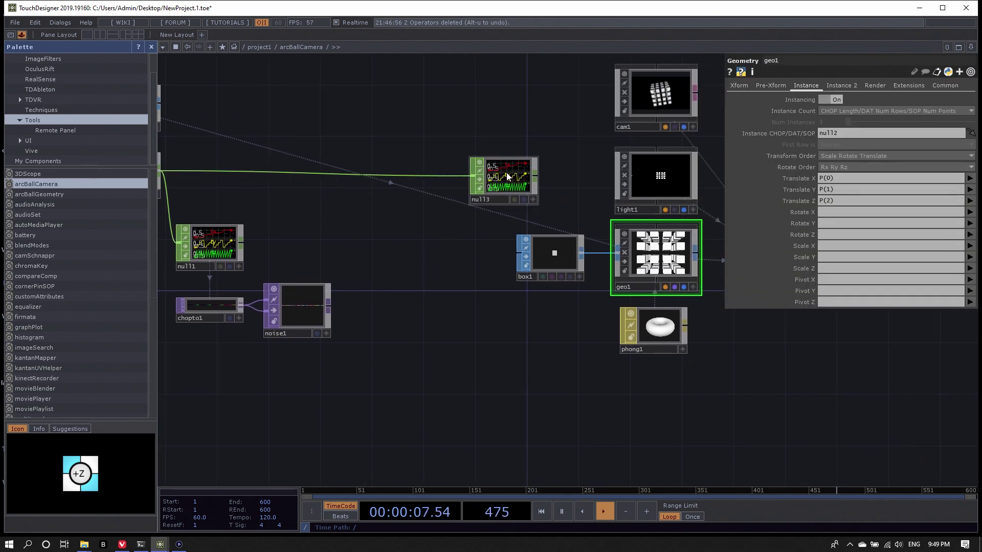
left_click_drag(510, 174, 514, 179)
scroll(584, 213, "down", 2)
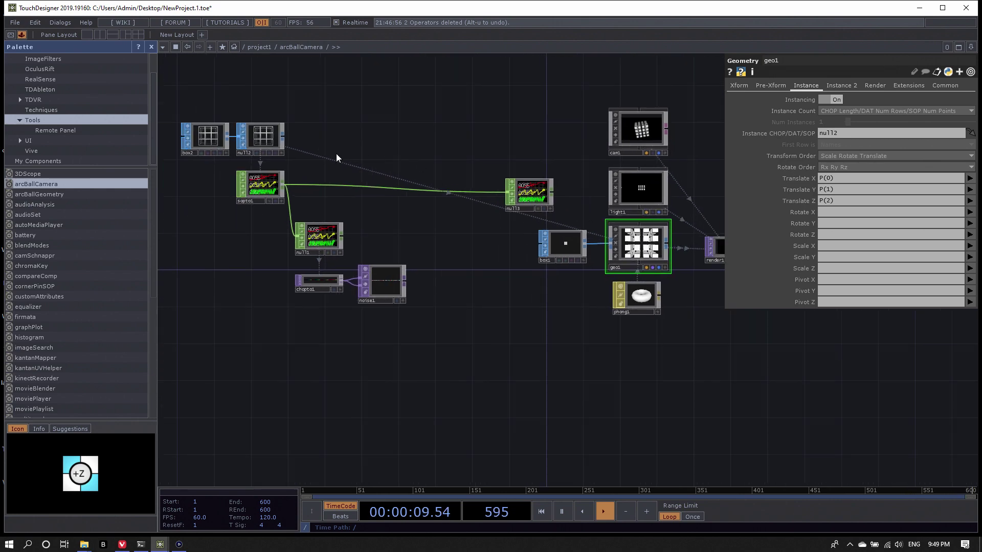
scroll(593, 178, "up", 2)
left_click_drag(504, 201, 855, 132)
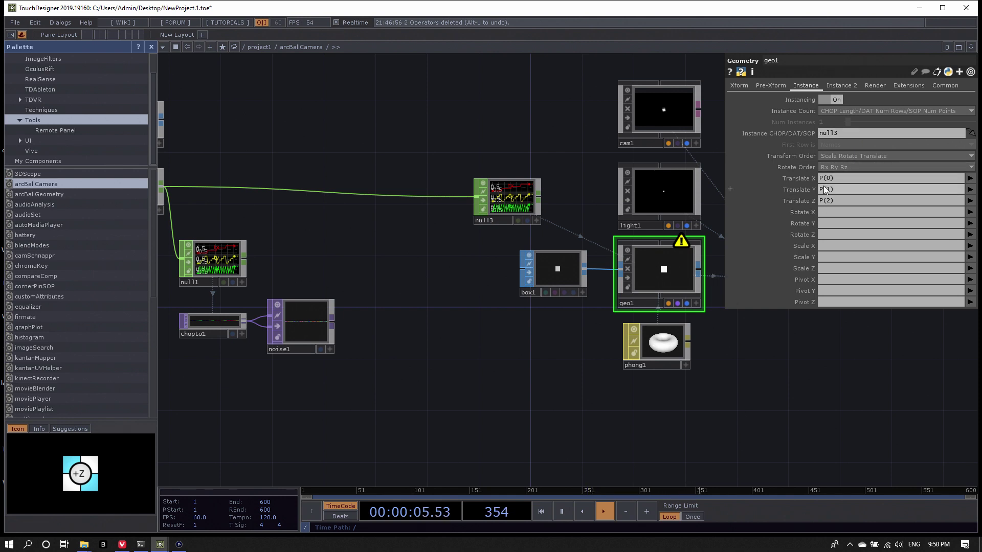
- Check the warning information of geo1 and move null3 level with sopto1
middle_click(659, 282)
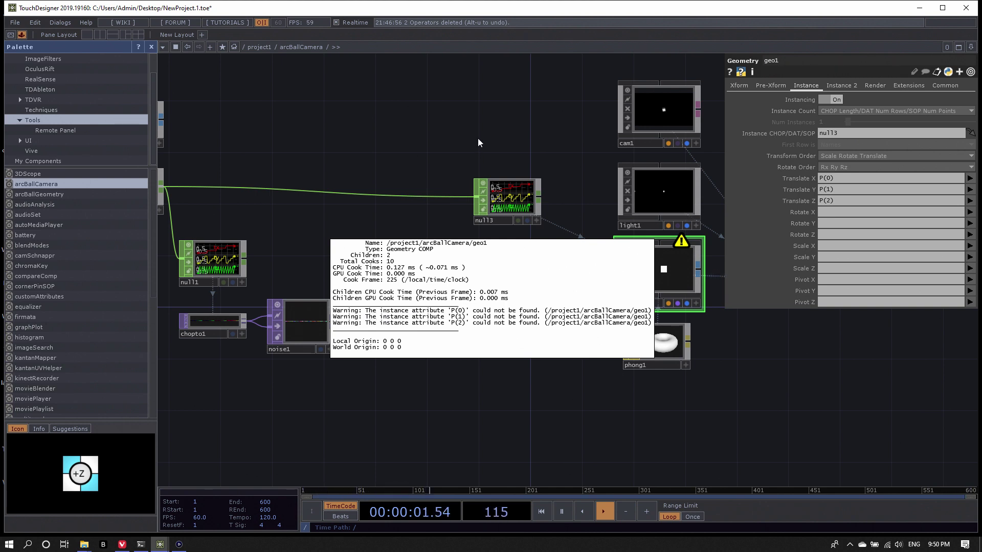
left_click_drag(508, 198, 508, 188)
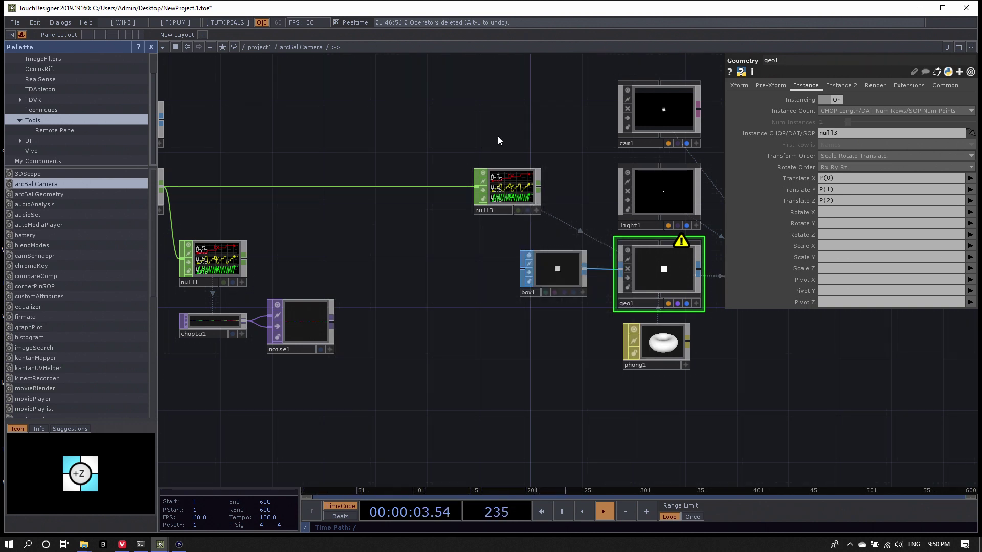
left_click_drag(500, 141, 602, 176)
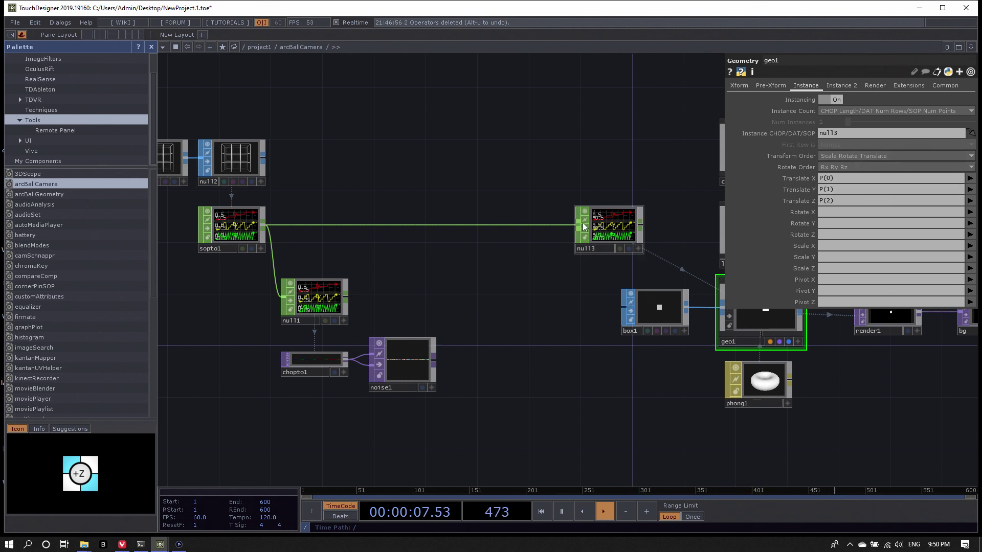
- Set geo1's instance Translate X, Y and Z to the null3 channels tx, ty and tz
scroll(609, 223, "up", 5)
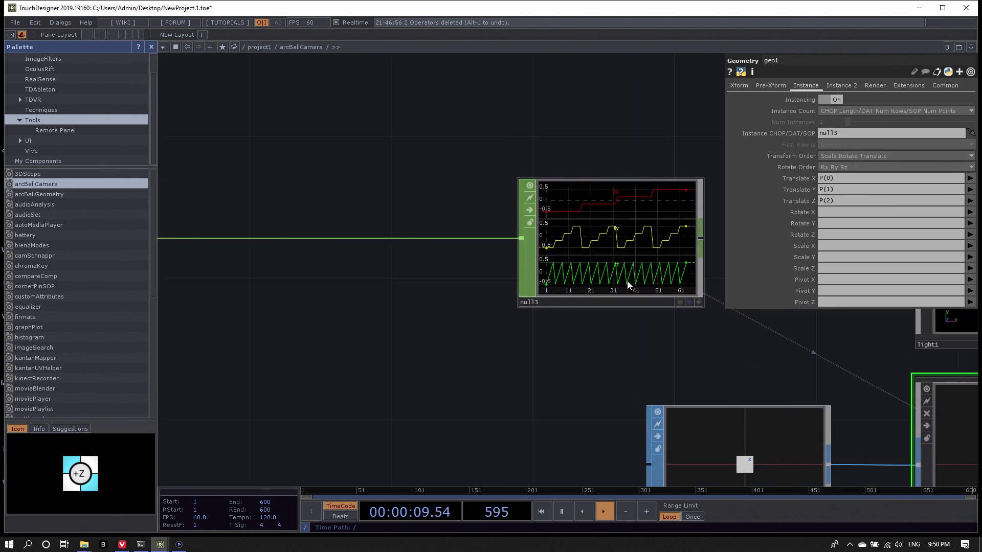
scroll(628, 285, "down", 5)
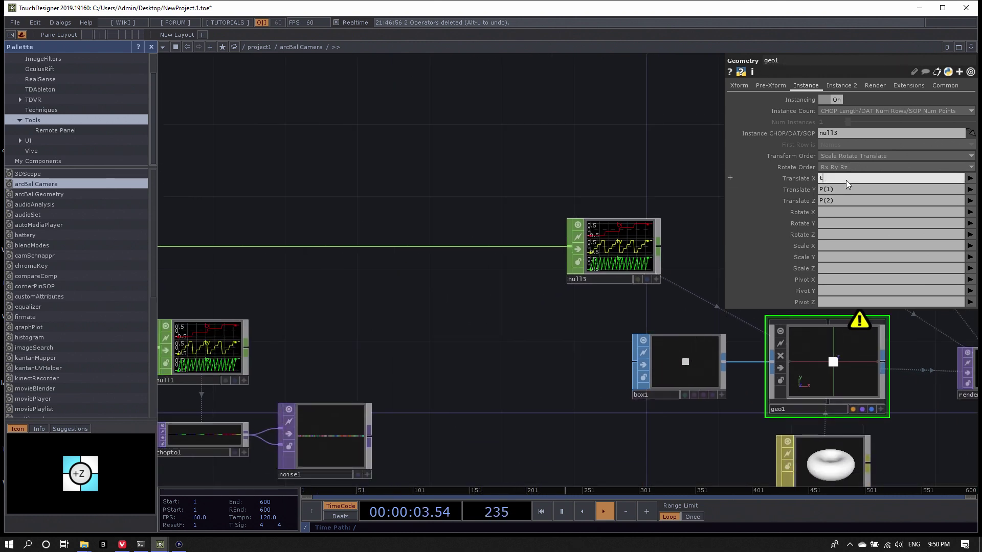
key("Tab")
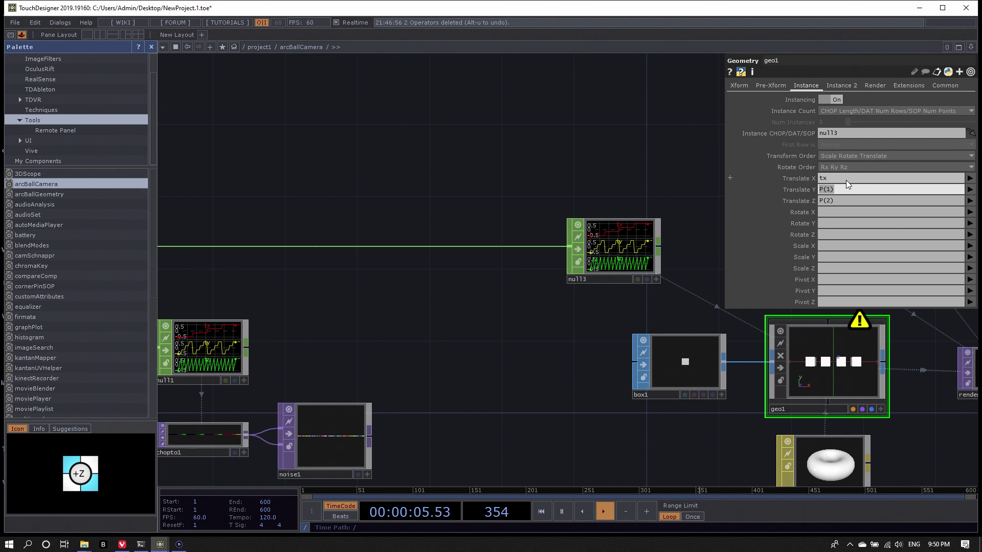
key("Tab")
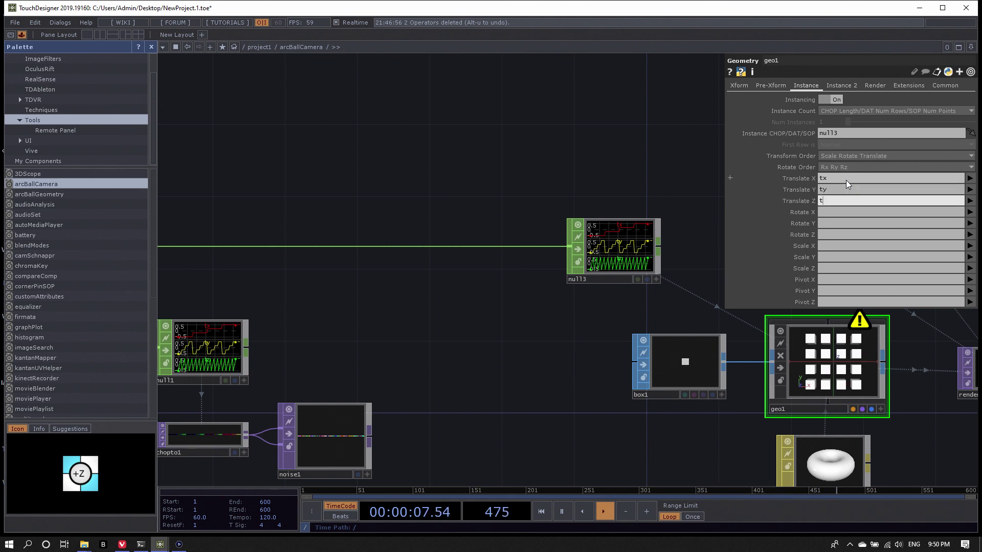
type("tz")
key("Return")
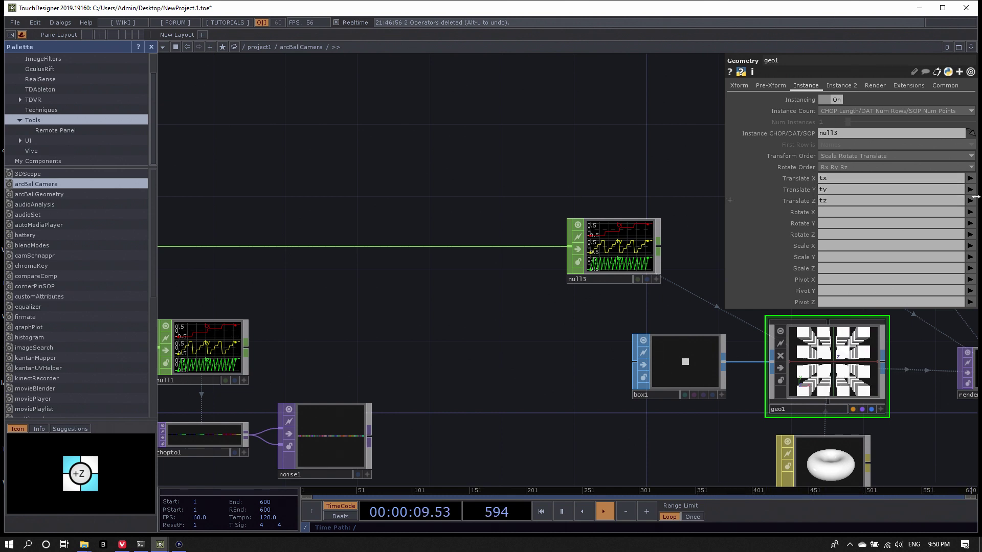
left_click(970, 178)
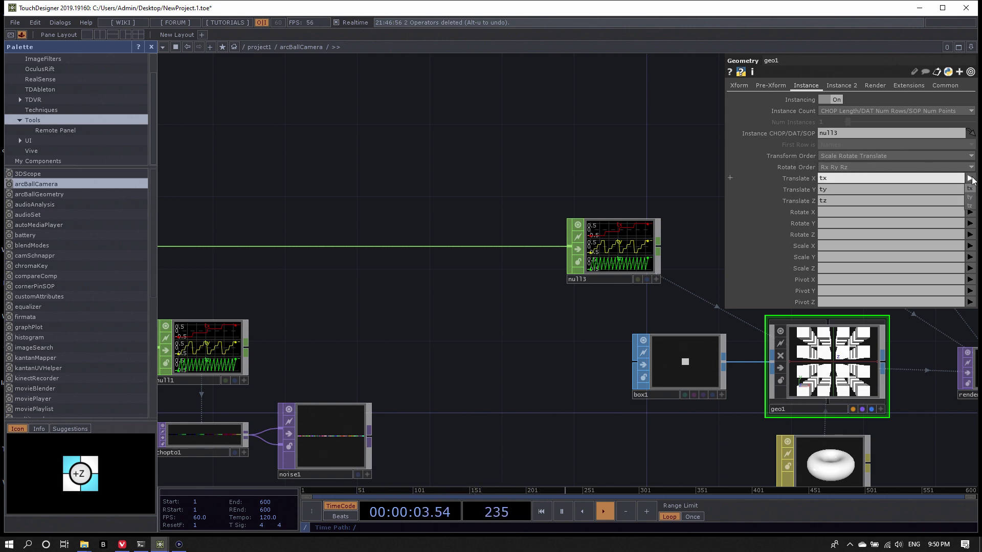
left_click(971, 179)
- Add a Null TOP to noise1's output and align it level with noise1
scroll(526, 213, "down", 5)
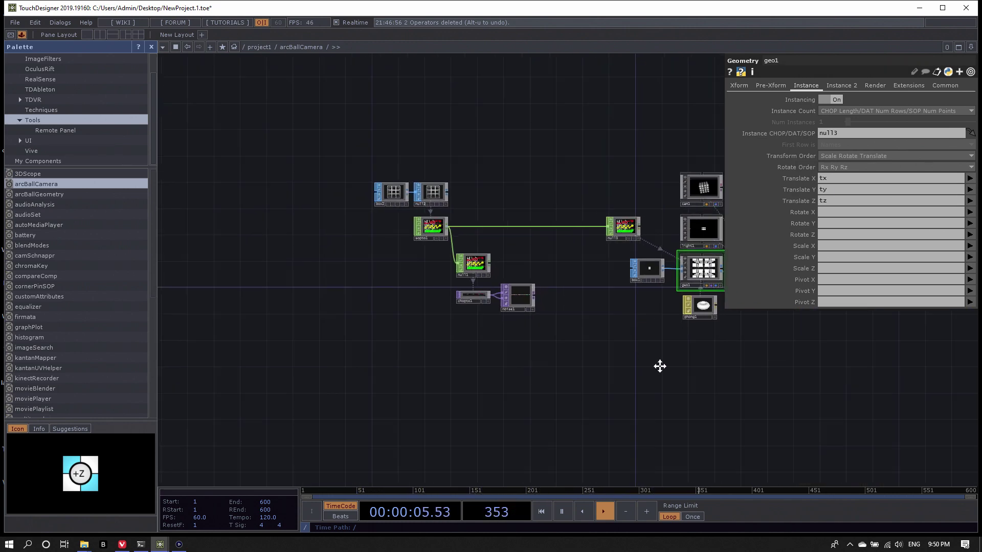
left_click_drag(658, 367, 562, 353)
scroll(487, 289, "up", 3)
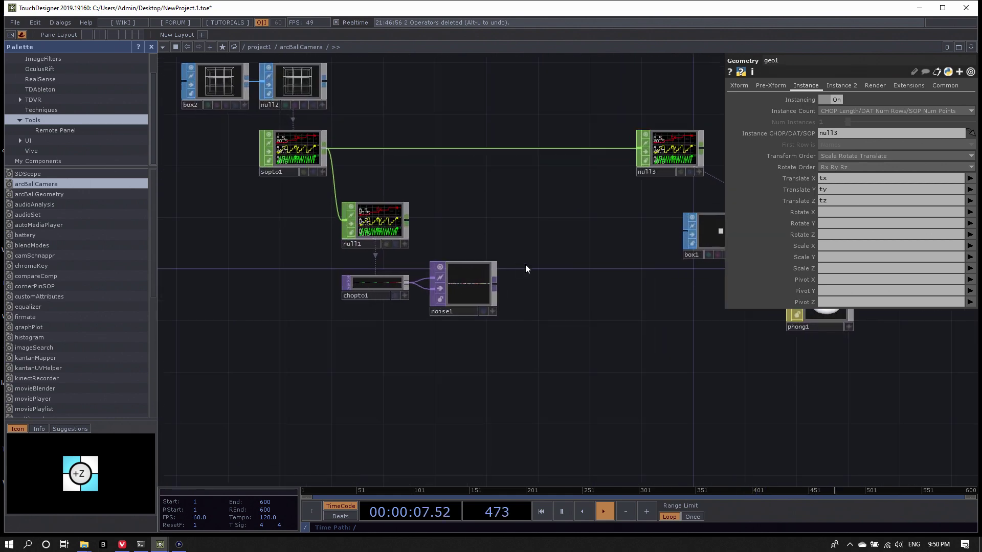
scroll(506, 278, "up", 4)
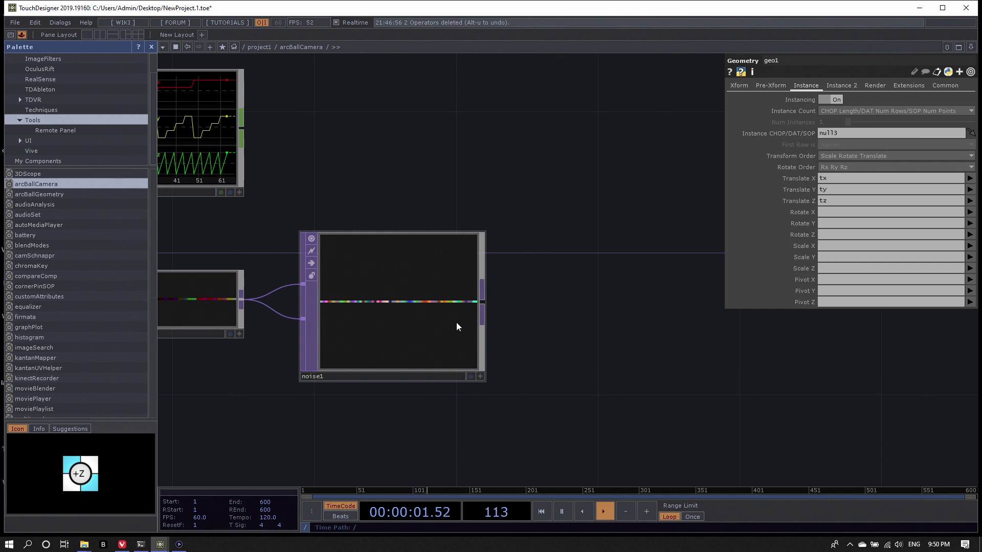
right_click(482, 305)
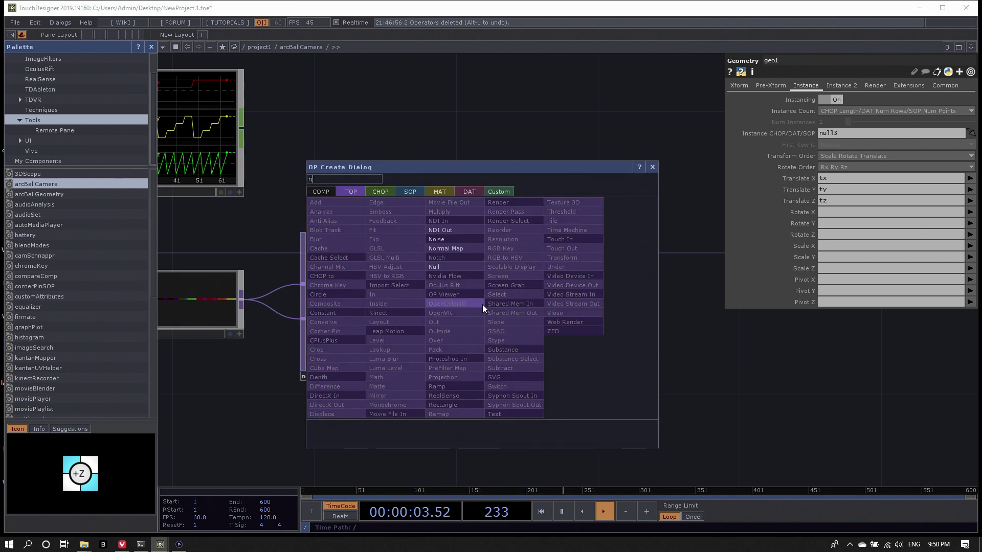
left_click(462, 268)
left_click(613, 306)
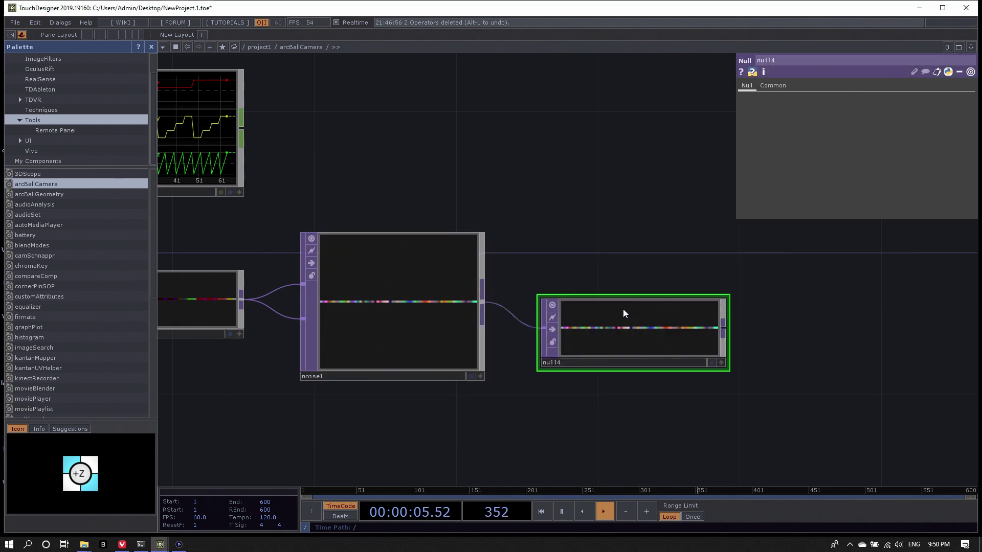
left_click_drag(634, 329, 627, 310)
- Add a TOP to CHOP above null4, assign null4 as its TOP source, and adjust the new node's placement
left_click_drag(684, 383, 627, 391)
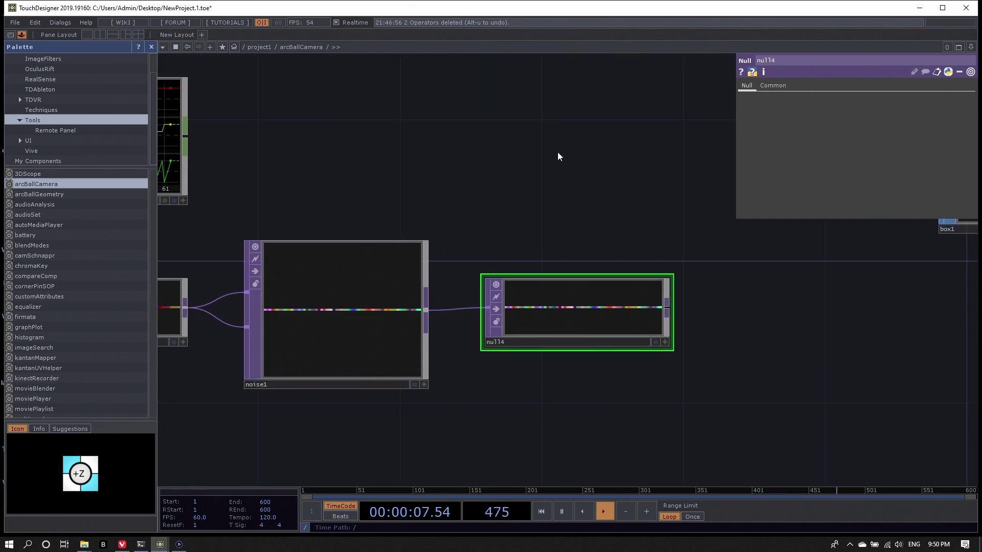
key("Tab")
left_click(454, 40)
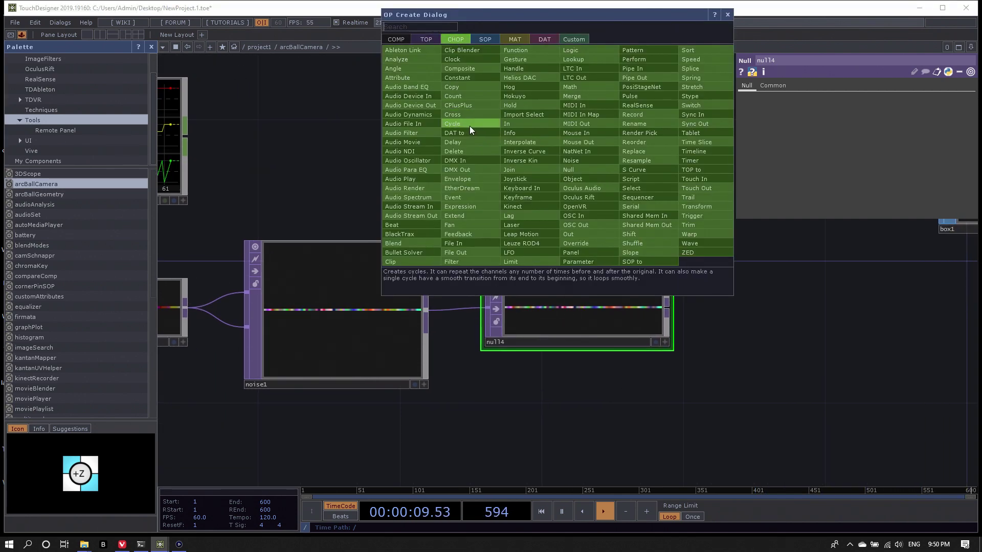
type("top")
left_click(691, 170)
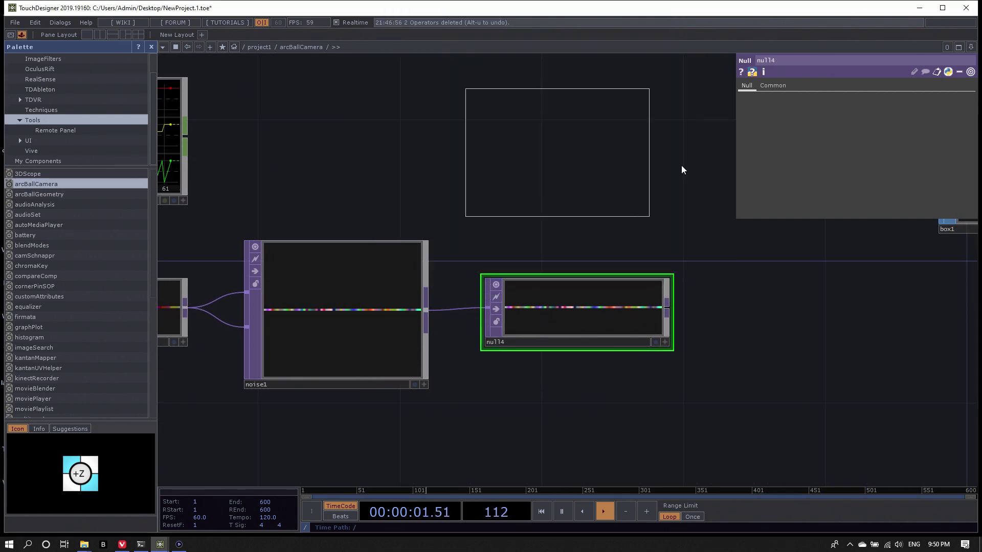
left_click(578, 171)
left_click_drag(577, 310, 868, 99)
left_click_drag(585, 207, 587, 193)
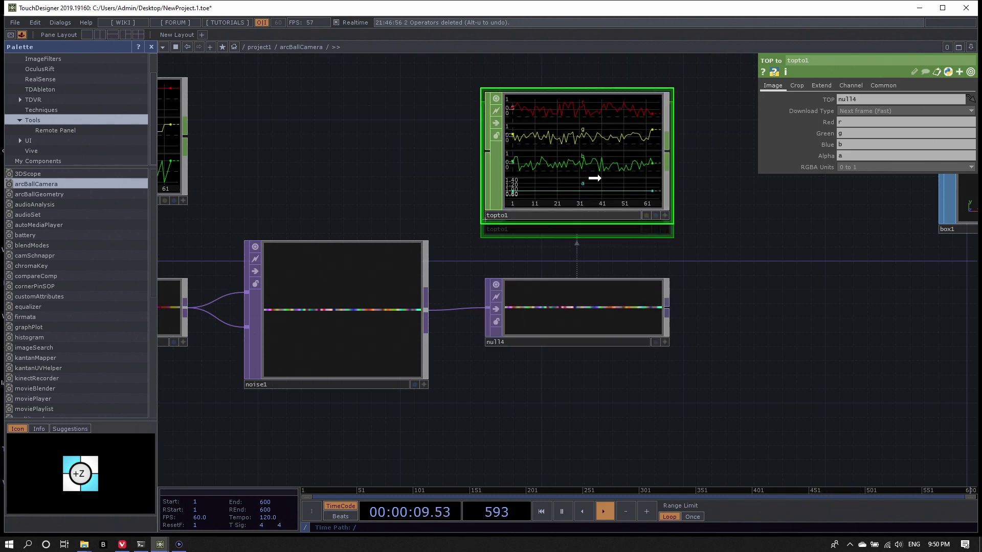
- Insert a Merge CHOP into the connection between sopto1 and null3
left_click_drag(801, 329, 634, 361)
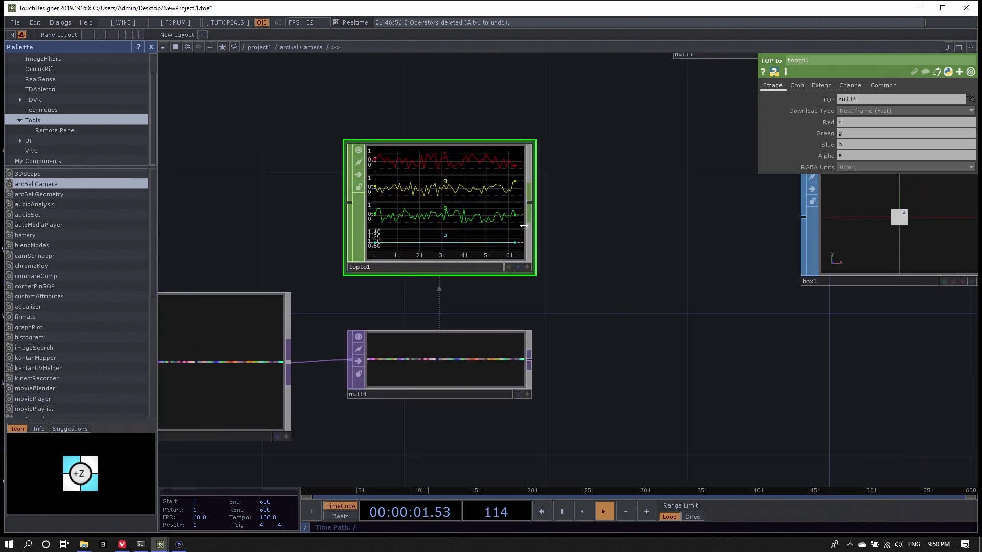
key("h")
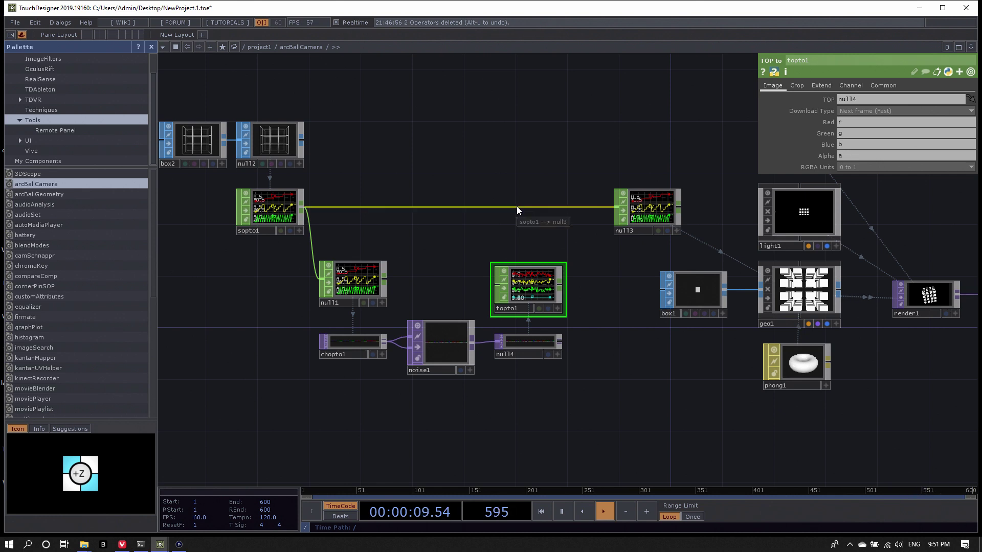
left_click(616, 207)
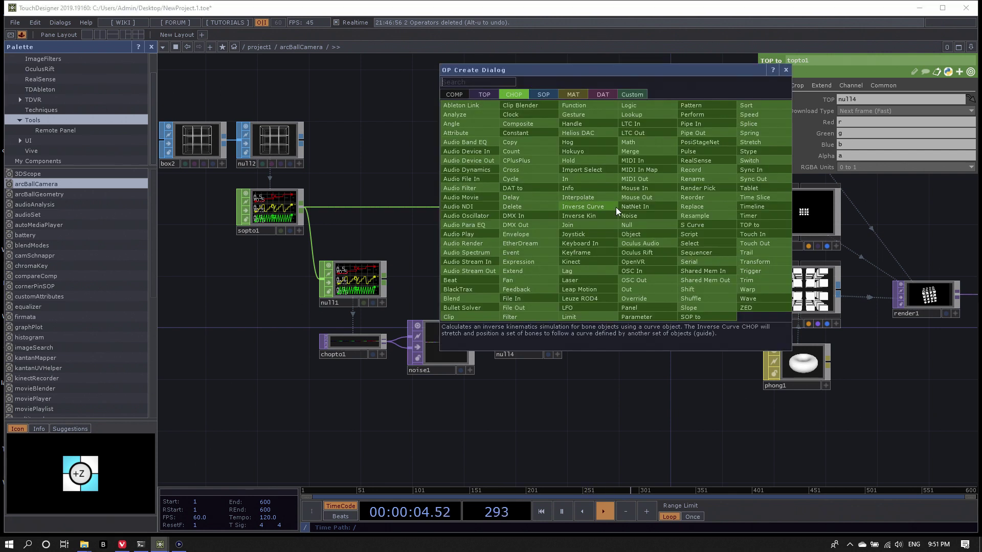
left_click(634, 152)
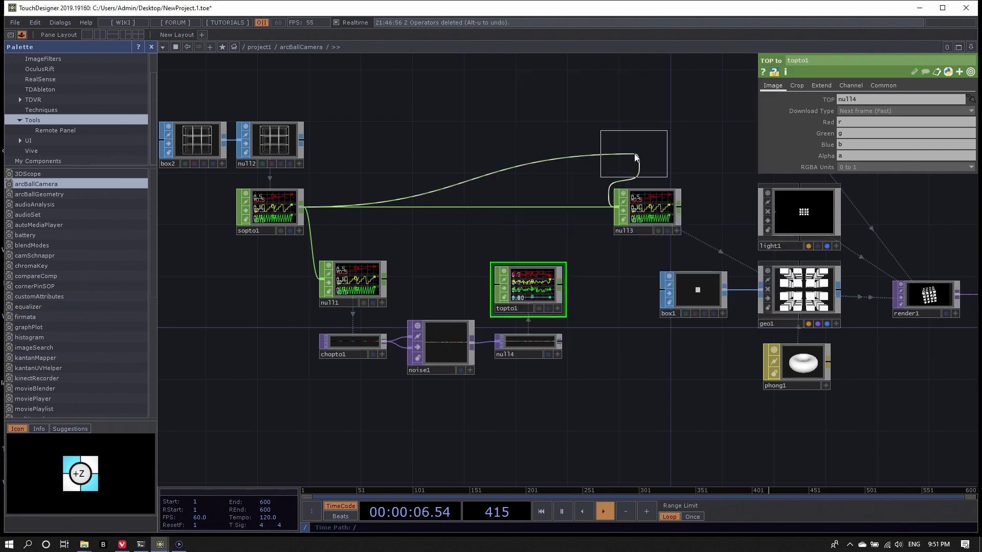
left_click(557, 208)
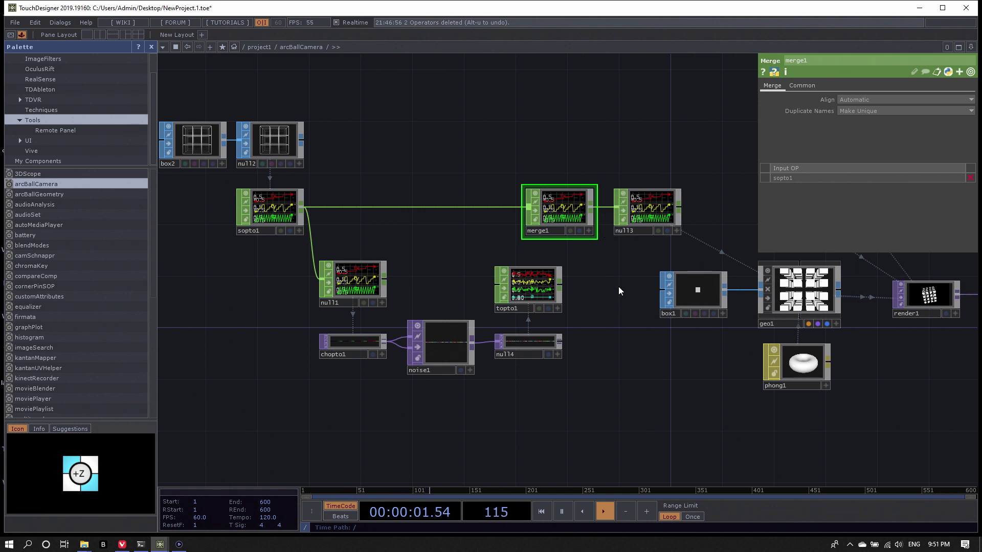
- Connect topto1's output to merge1 as its second input
left_click_drag(560, 287, 528, 207)
left_click_drag(555, 252, 493, 216)
scroll(494, 215, "up", 3)
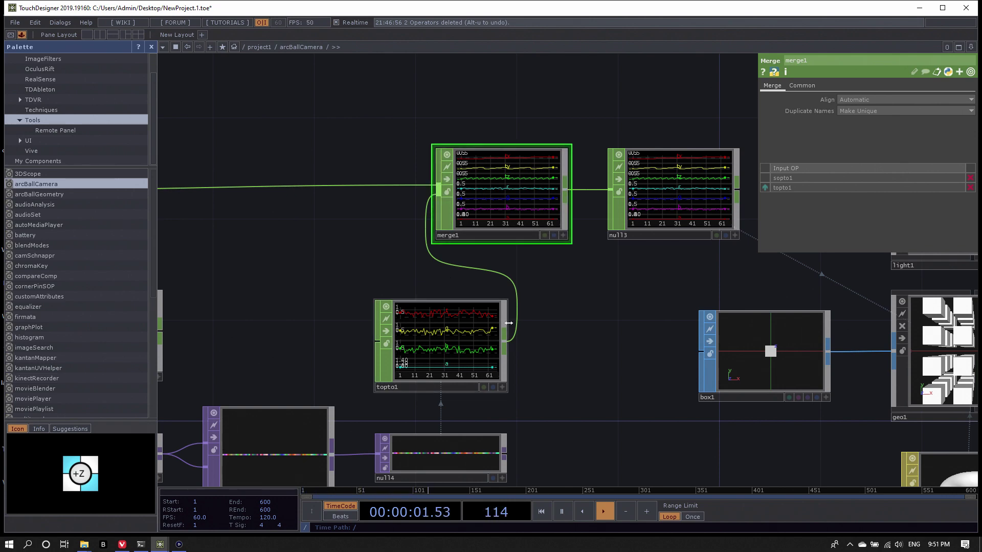
- Move the box2, null2, sopto1, null1, chopto1, noise1, null4 and topto1 nodes together farther away from merge1
scroll(603, 302, "down", 5)
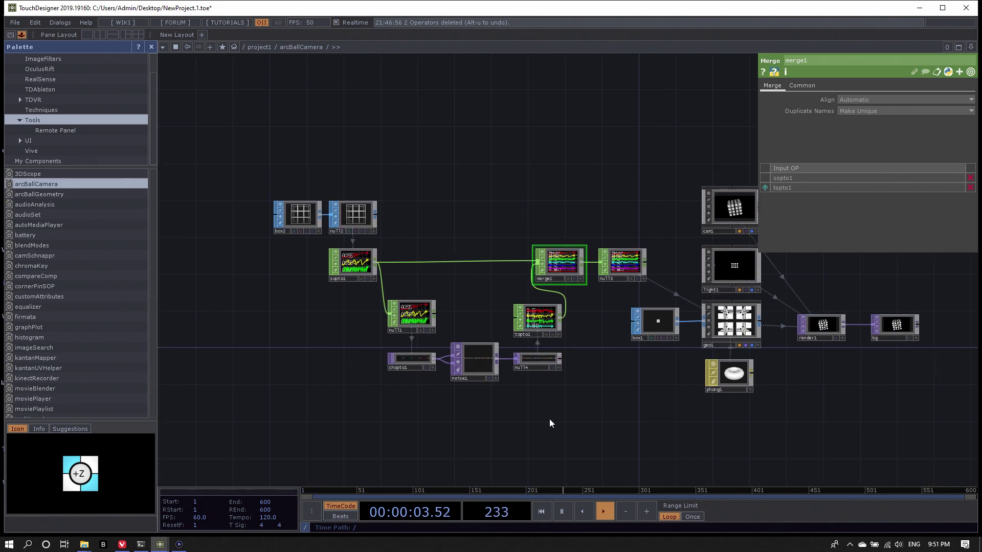
left_click_drag(527, 415, 215, 187)
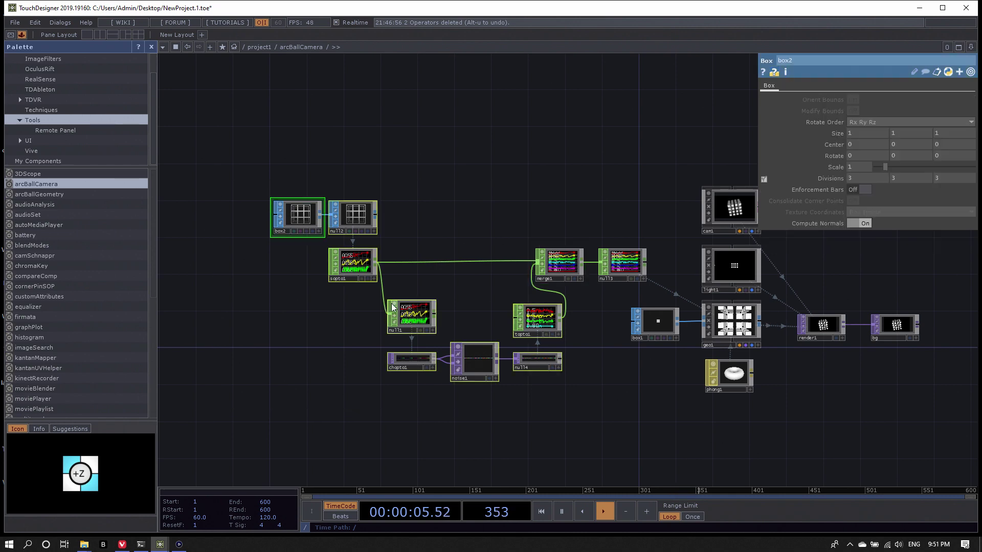
left_click_drag(536, 321, 461, 317)
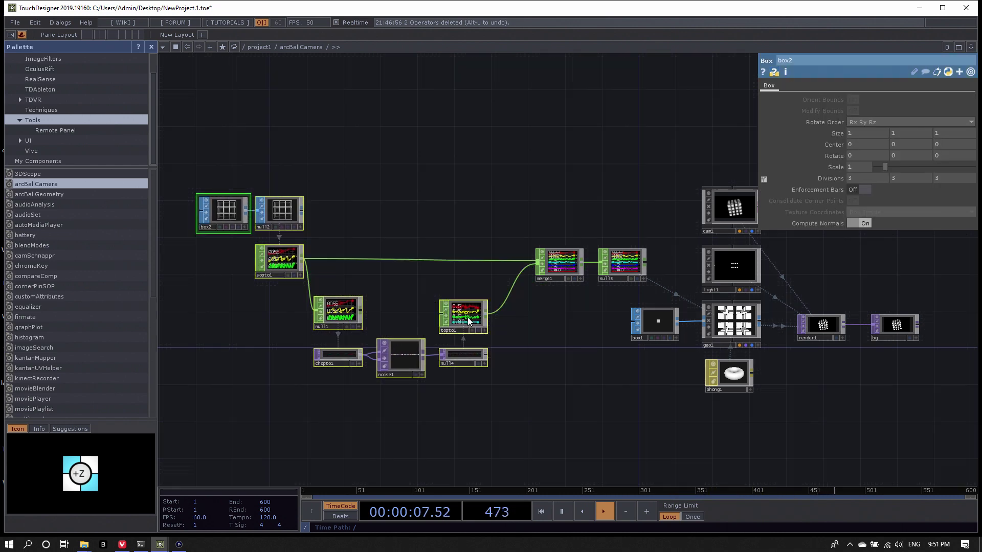
left_click_drag(179, 172, 480, 373)
scroll(500, 328, "up", 2)
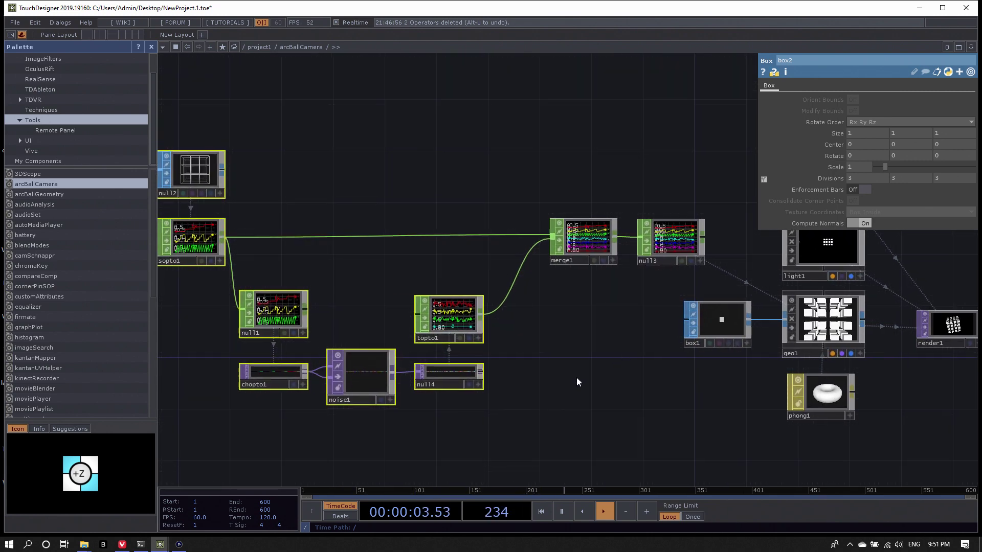
- Set geo1's instance color R, G and B to the null3 channels r, g and b
left_click_drag(753, 412, 486, 412)
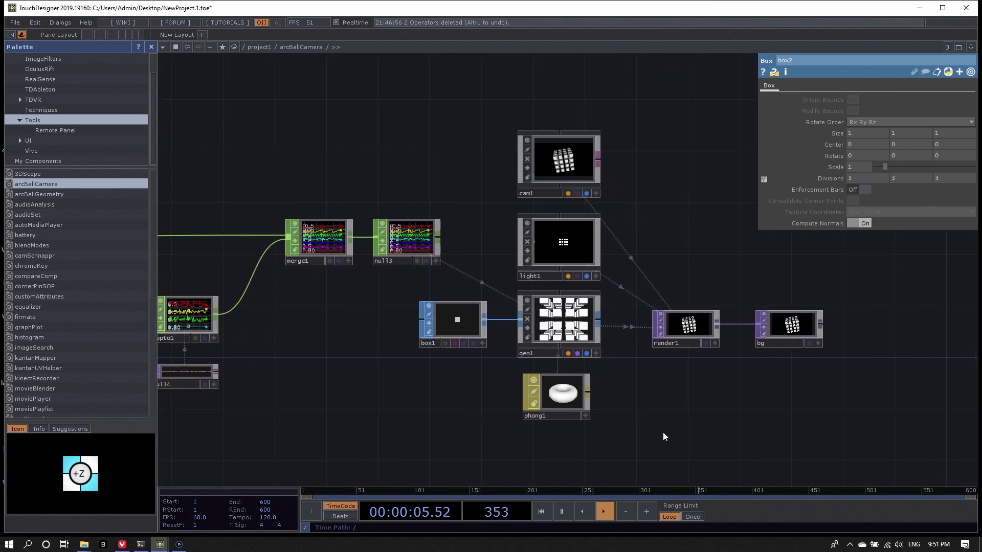
left_click(567, 318)
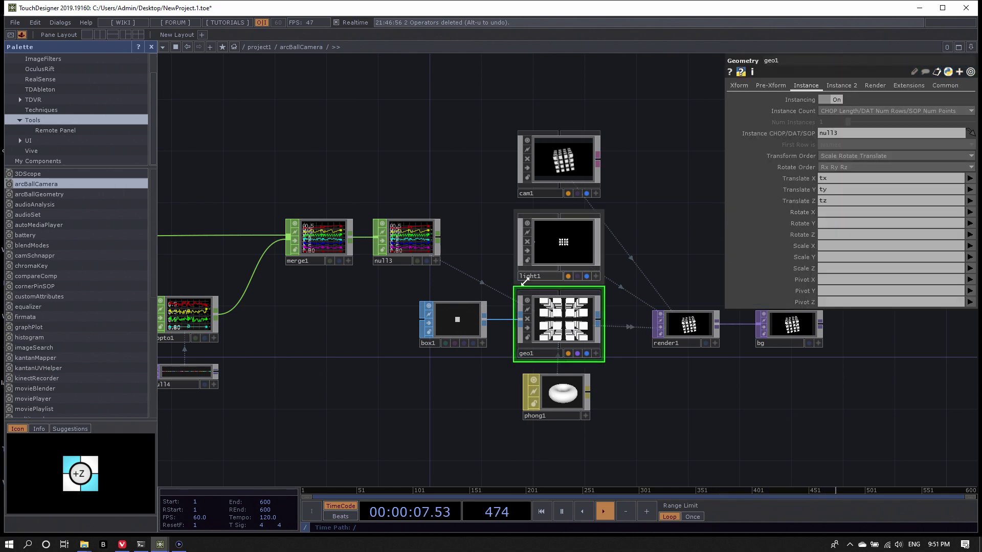
scroll(409, 245, "up", 5)
scroll(409, 244, "down", 4)
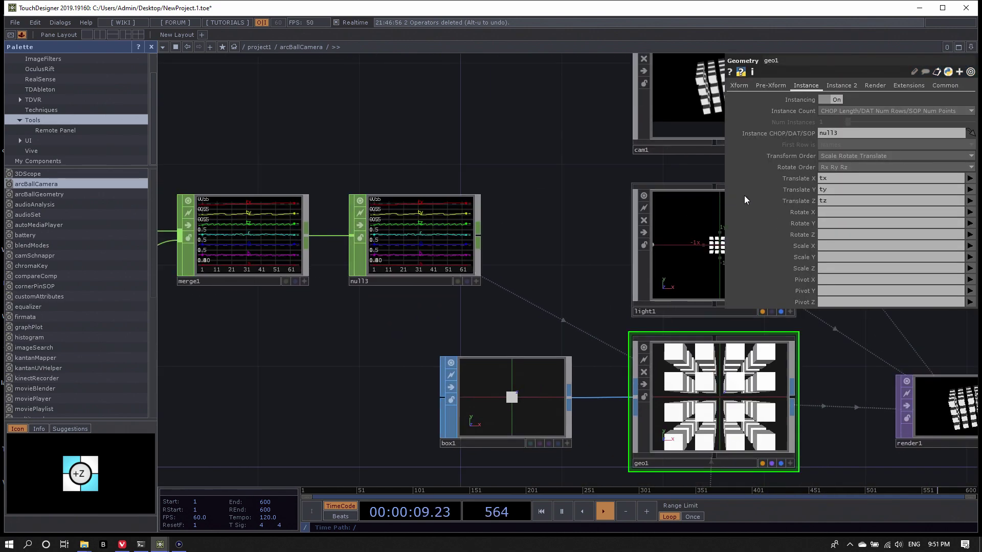
left_click(850, 87)
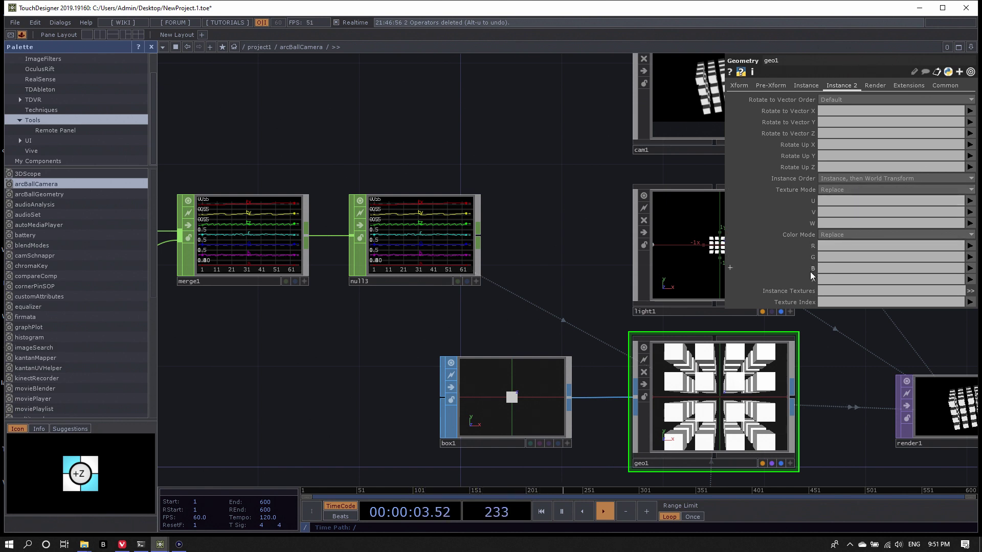
left_click(970, 247)
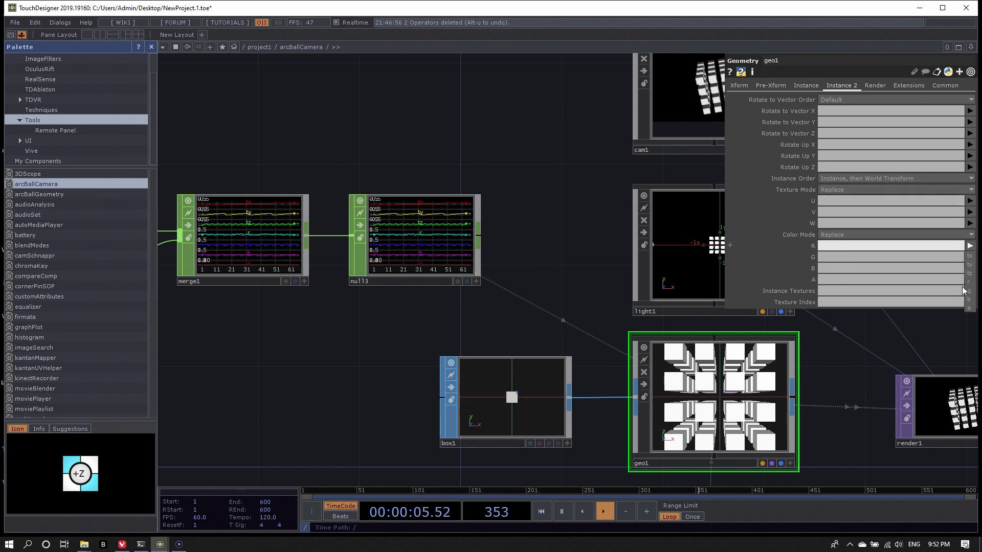
left_click(967, 283)
left_click(970, 257)
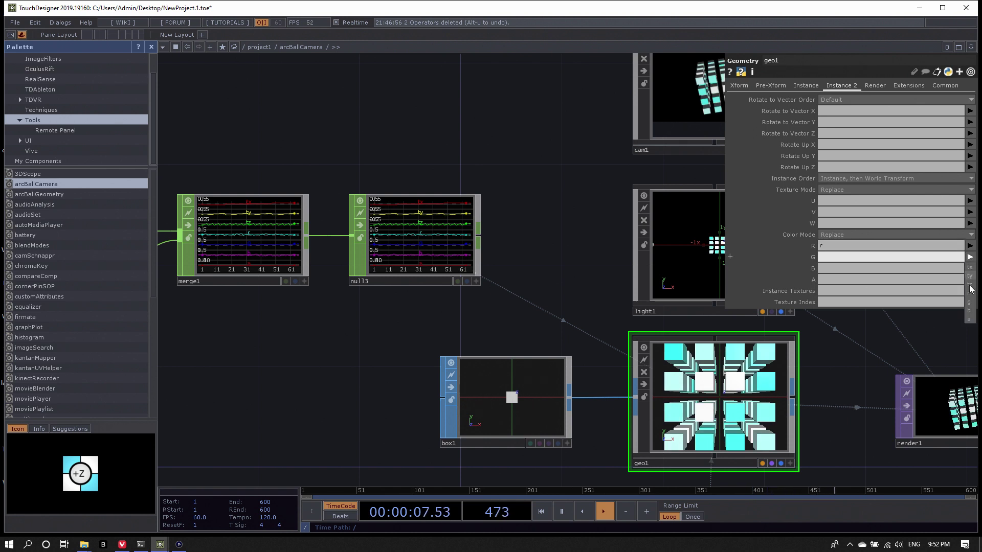
left_click(968, 301)
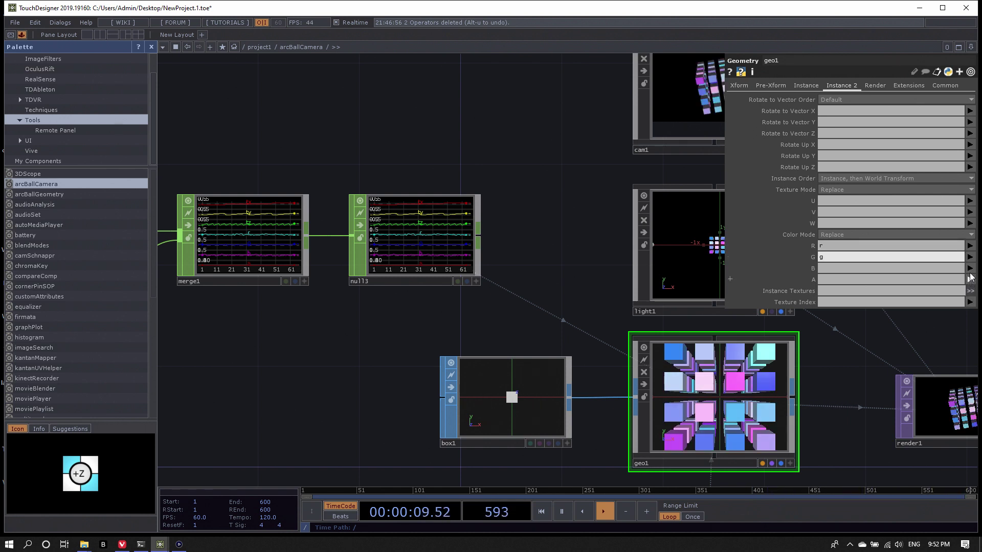
left_click(970, 269)
left_click(970, 326)
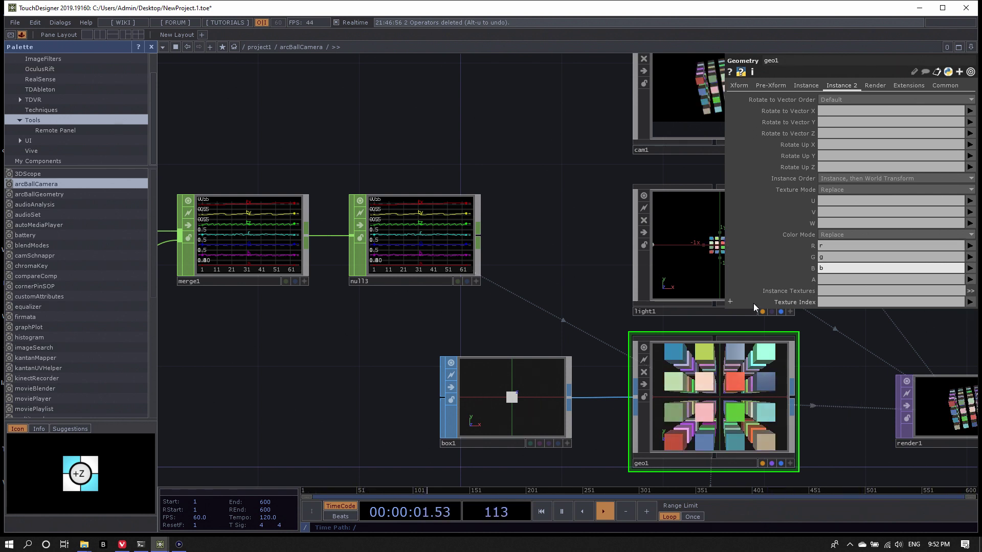
- Animate noise1 by setting its Translate Z to the expression absTime.seconds*0.2
scroll(547, 346, "down", 5)
scroll(277, 401, "up", 6)
left_click(268, 370)
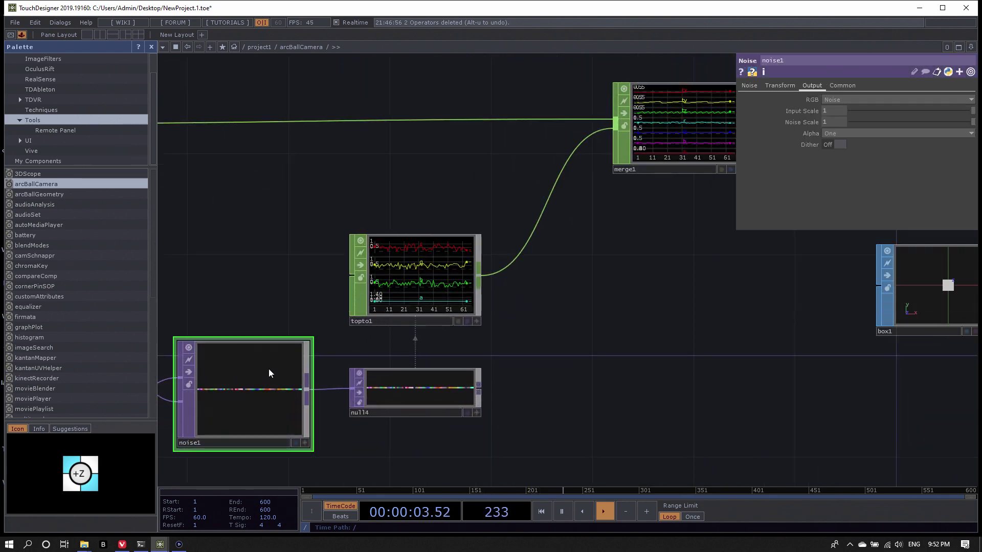
scroll(269, 373, "down", 3)
left_click_drag(487, 353, 673, 292)
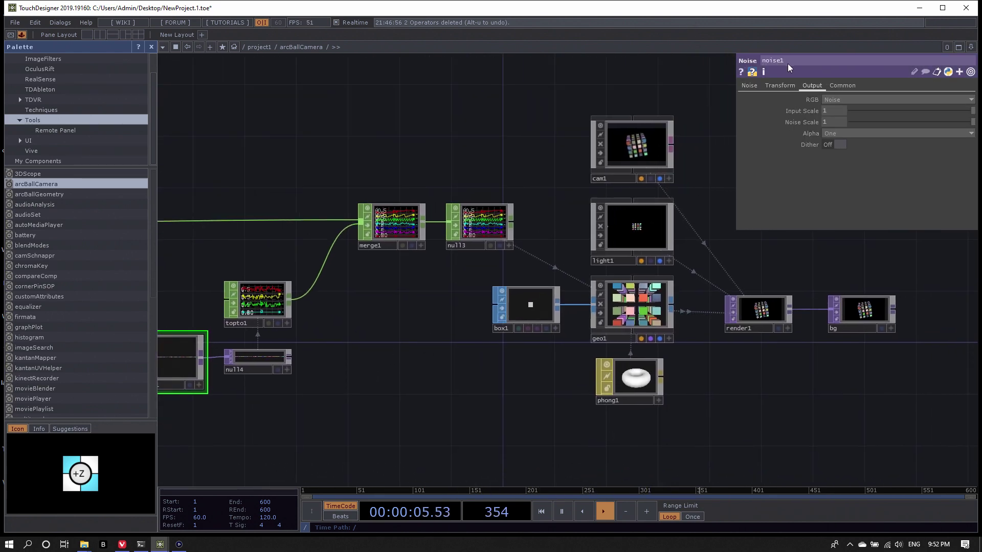
left_click(781, 86)
scroll(499, 235, "down", 2)
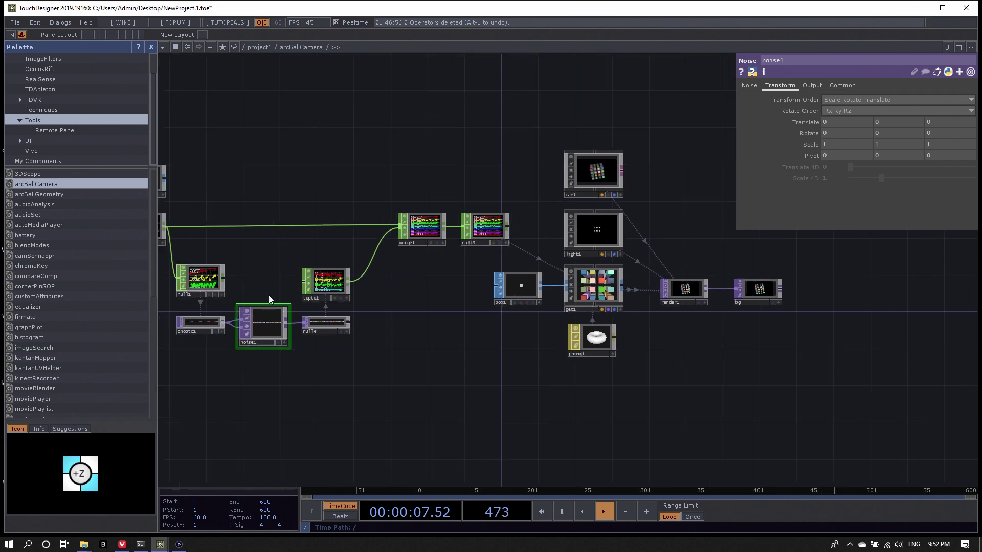
scroll(268, 296, "up", 3)
scroll(268, 329, "up", 2)
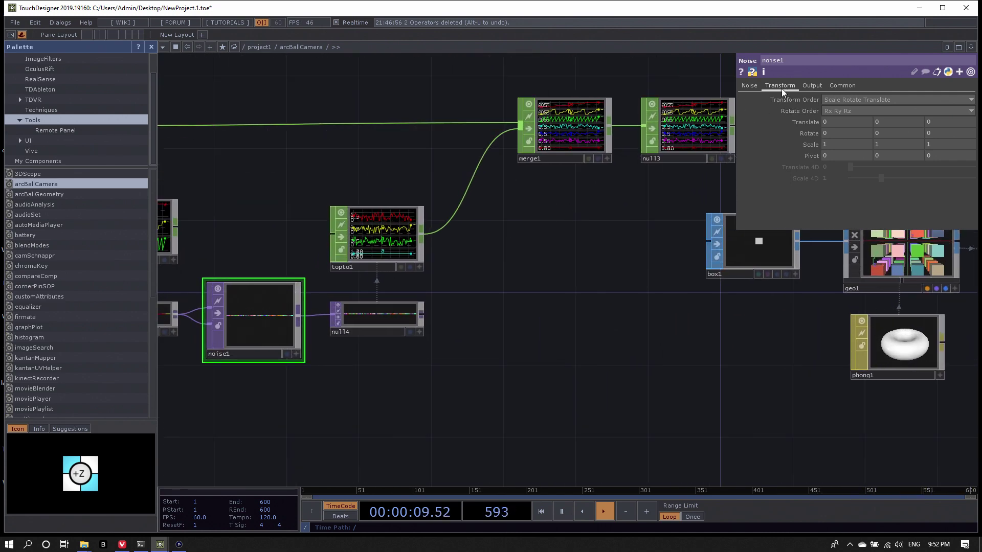
left_click(815, 121)
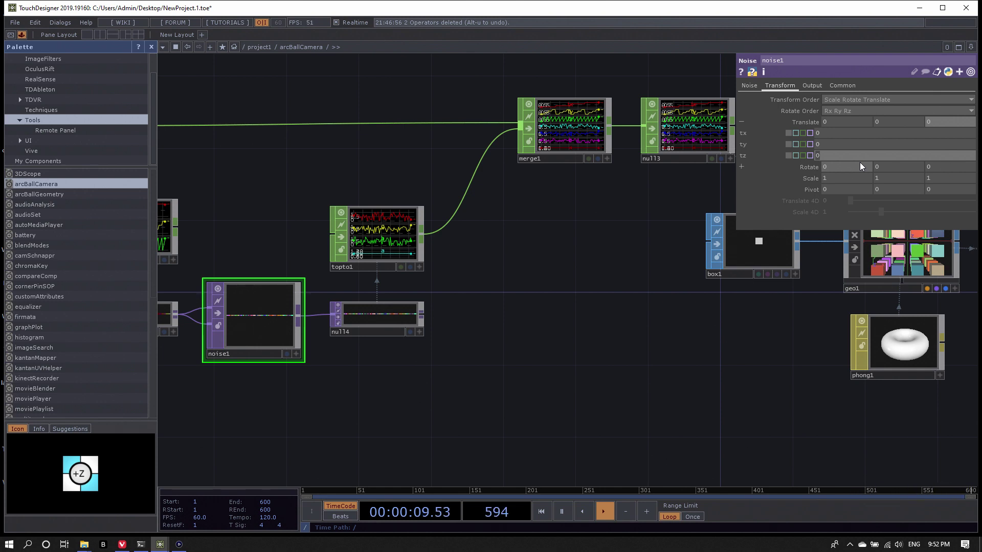
type("absTime.seconds*0")
type(".2")
key("Return")
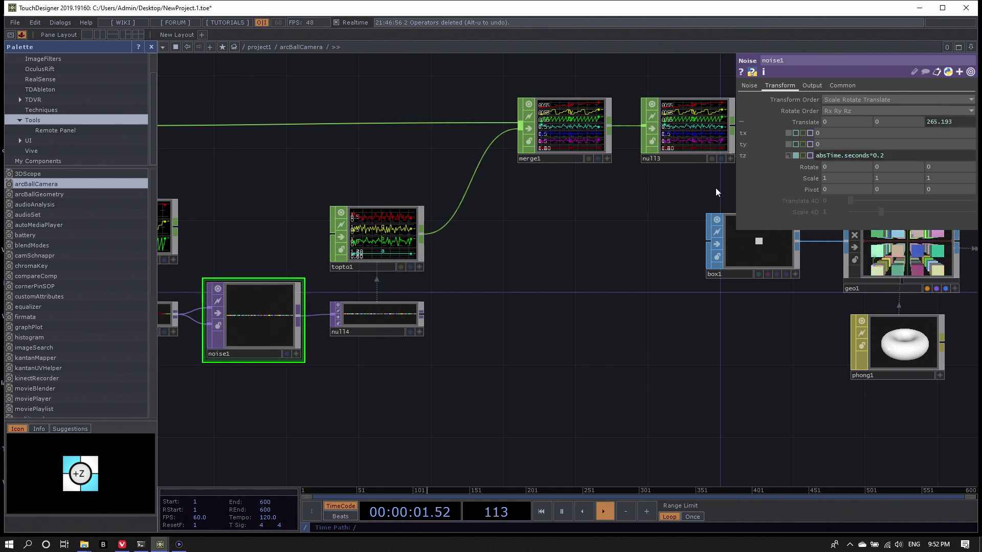
left_click(812, 121)
- Set noise1's Period to 11 while watching the colored boxes in render1
left_click_drag(741, 302, 508, 346)
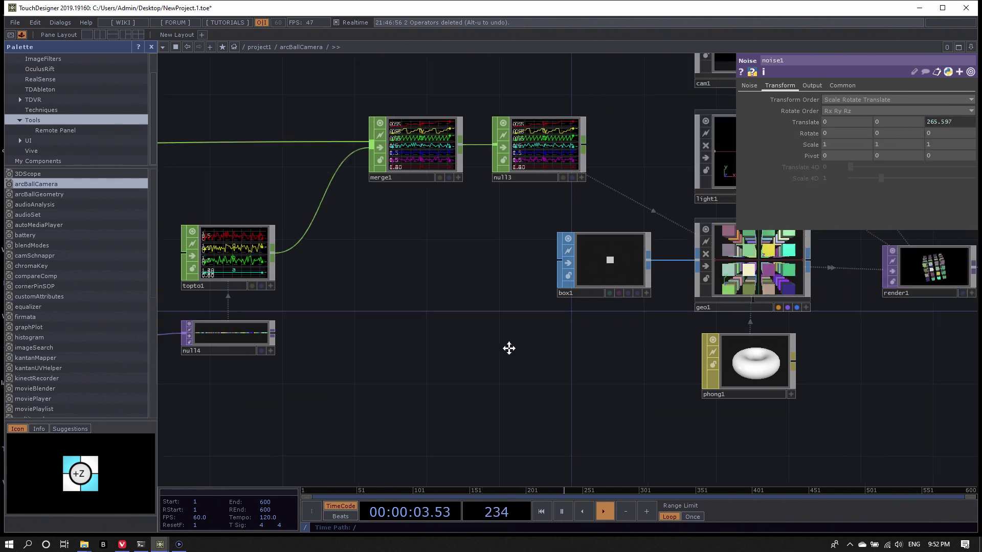
scroll(737, 293, "up", 8)
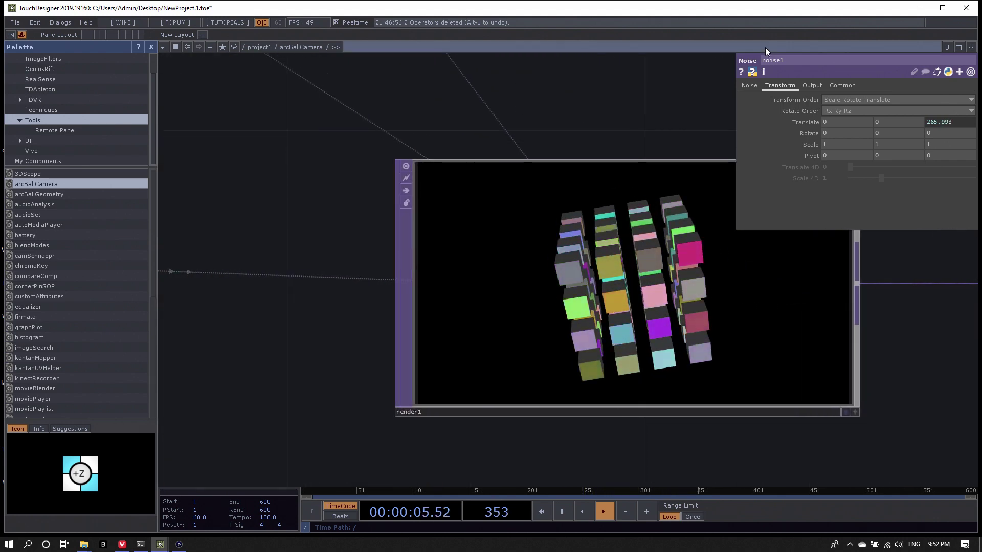
left_click(755, 86)
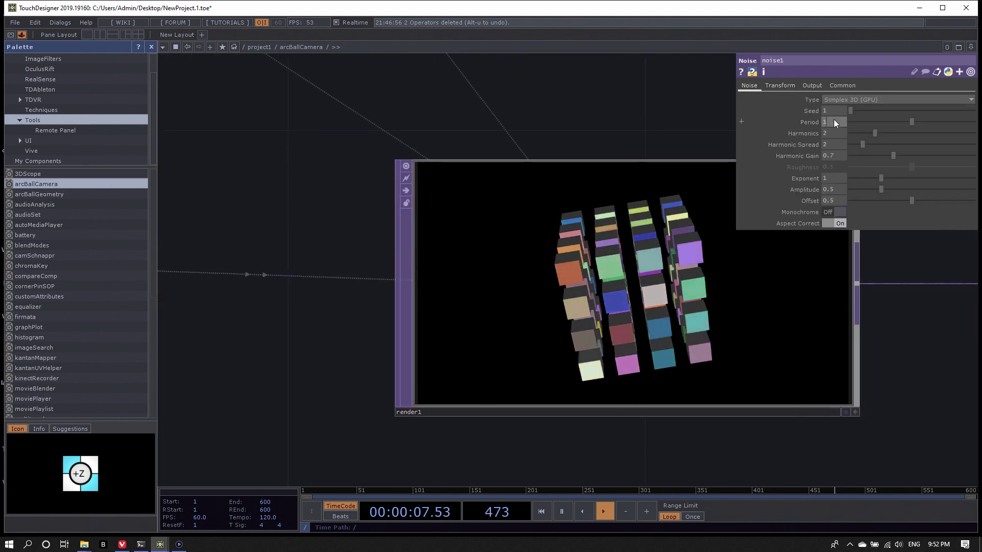
middle_click_drag(834, 118, 834, 102)
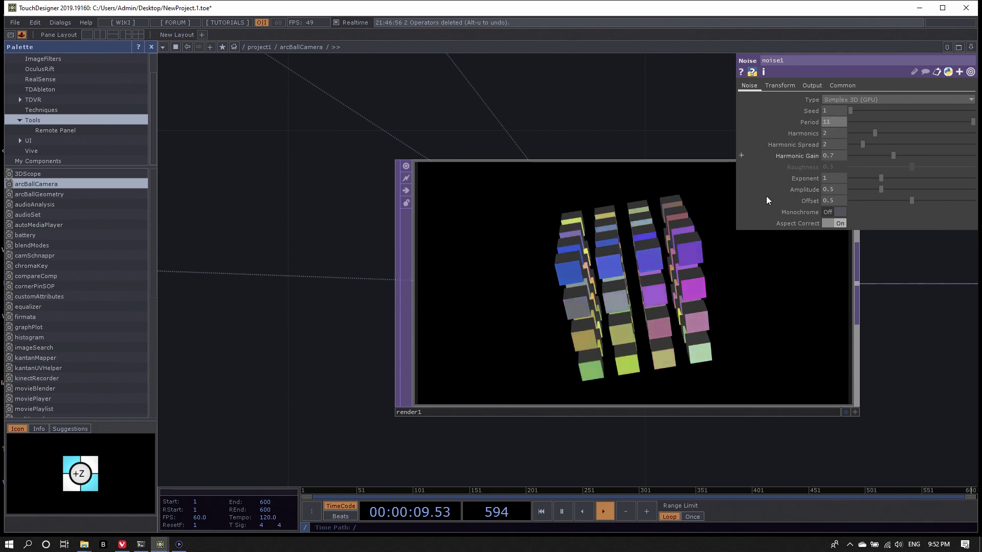
scroll(664, 246, "down", 2)
scroll(671, 258, "down", 3)
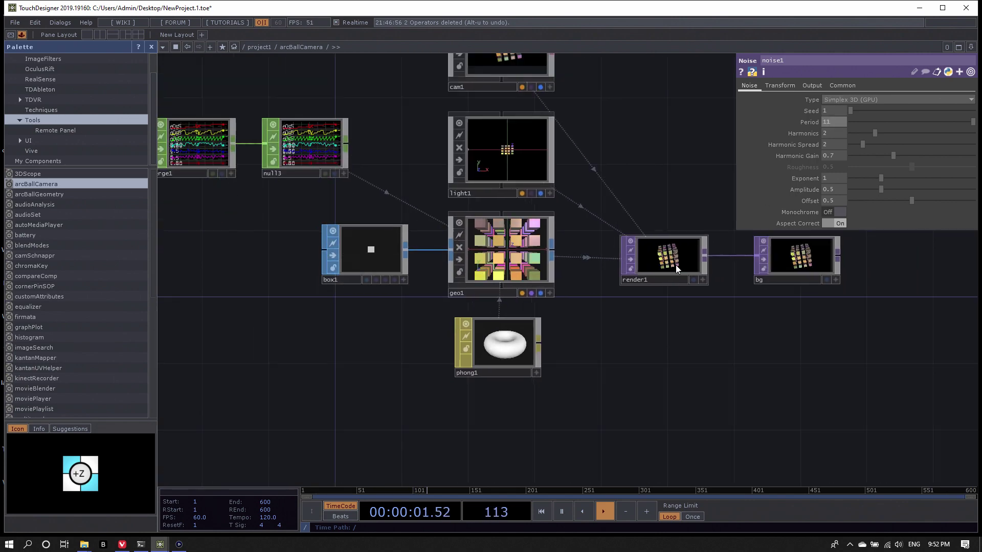
left_click_drag(640, 346, 720, 343)
scroll(719, 332, "down", 2)
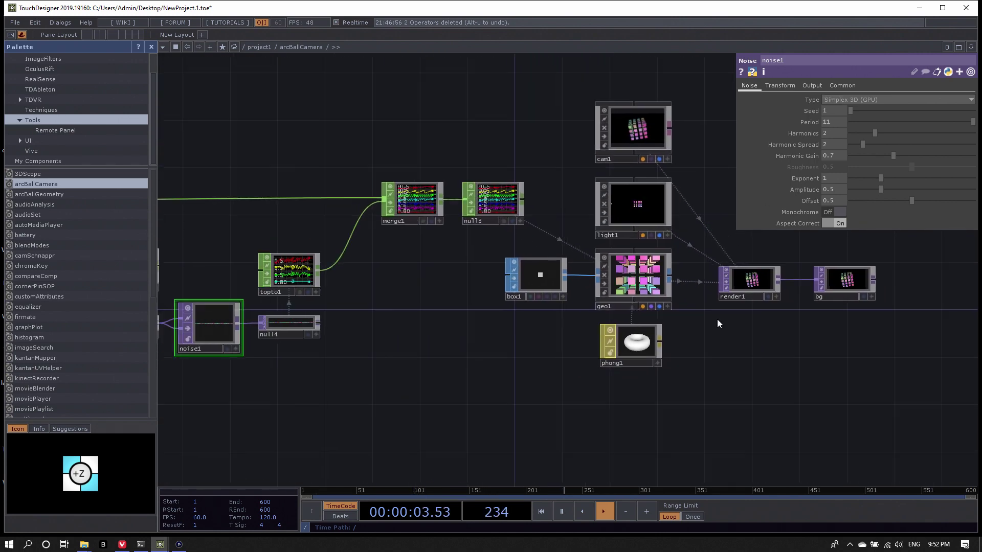
left_click_drag(399, 314, 561, 329)
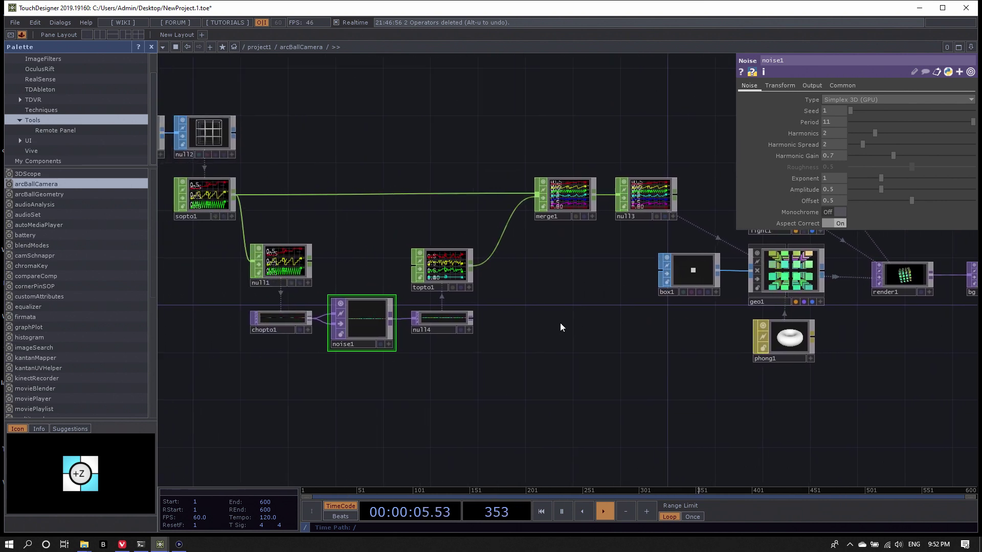
- Set all three Divisions of box2 to 13 to increase the number of instanced boxes
left_click_drag(359, 224, 450, 231)
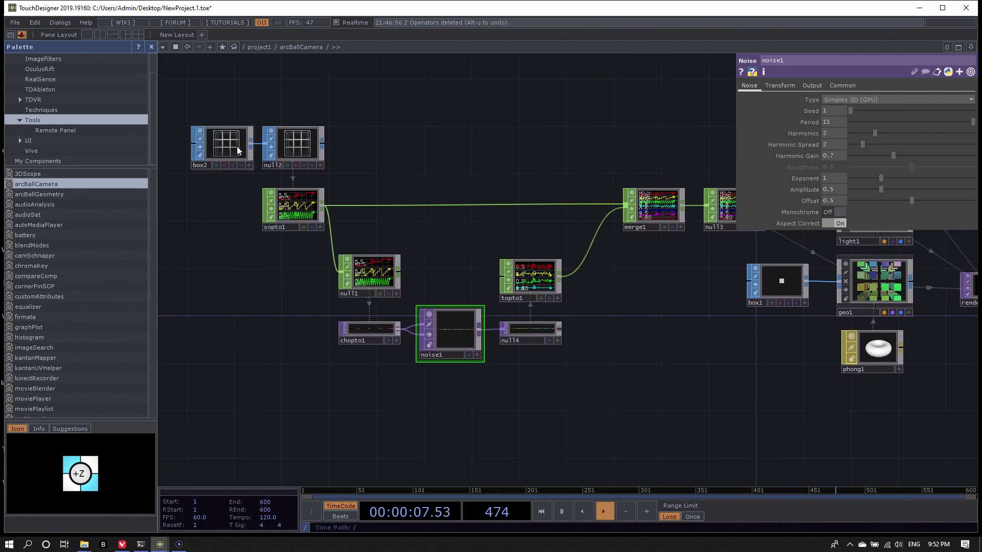
left_click(239, 146)
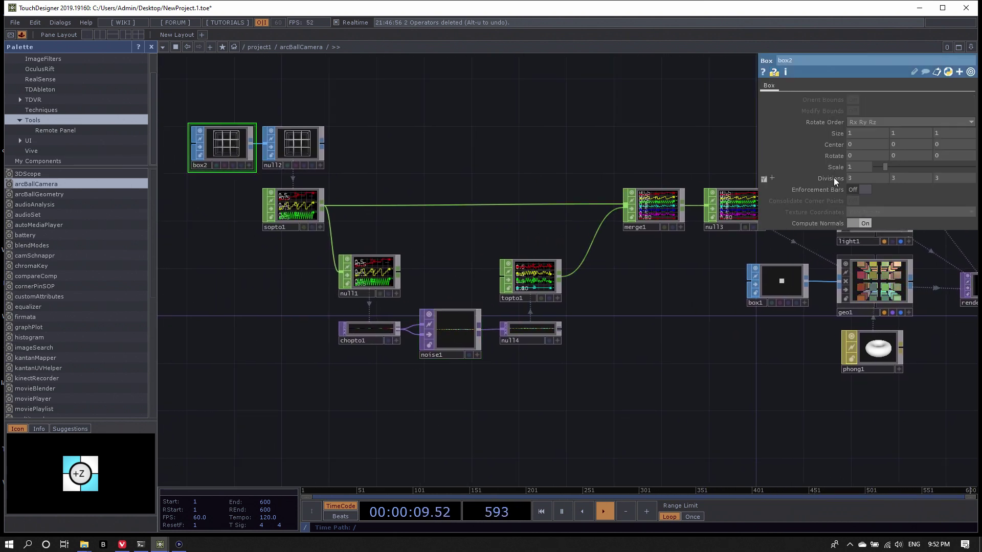
middle_click_drag(833, 177, 859, 167)
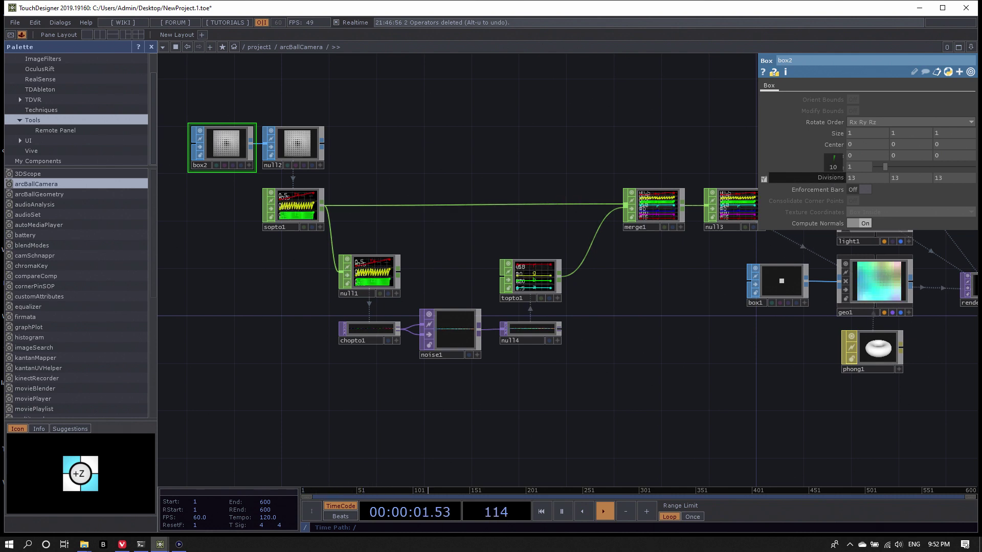
- Reduce box1's Scale to 0.05 while checking the gaps between the instances in render1
left_click_drag(704, 384, 571, 396)
left_click(588, 291)
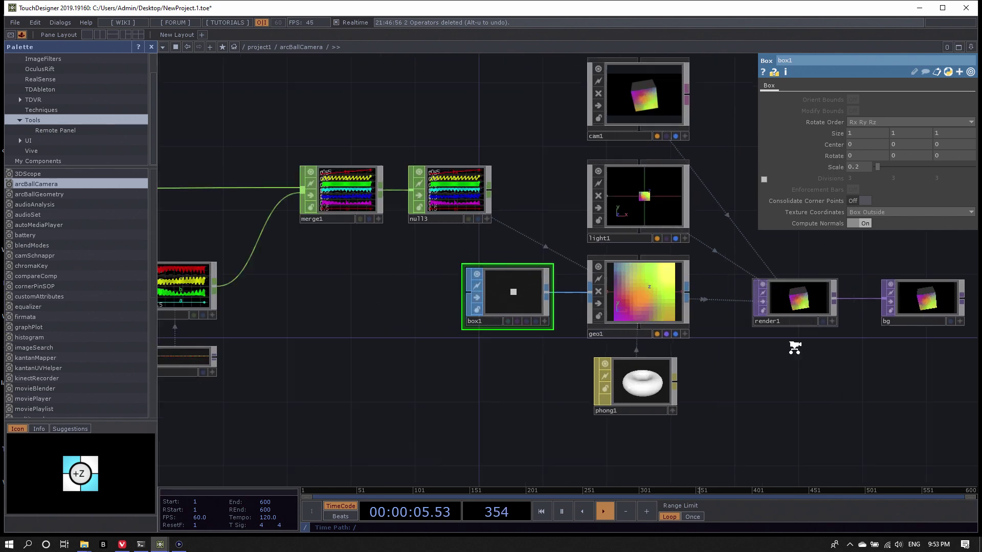
scroll(832, 248, "up", 5)
left_click_drag(840, 369, 777, 392)
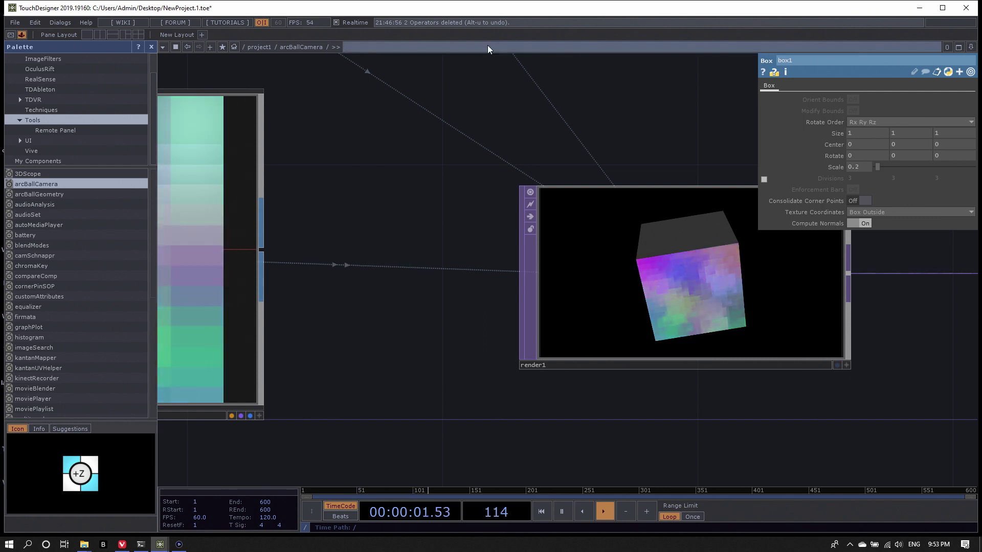
mouse_move(859, 172)
middle_mouse_down()
mouse_move(858, 181)
mouse_move(854, 148)
mouse_move(856, 156)
middle_mouse_up()
scroll(686, 281, "up", 1)
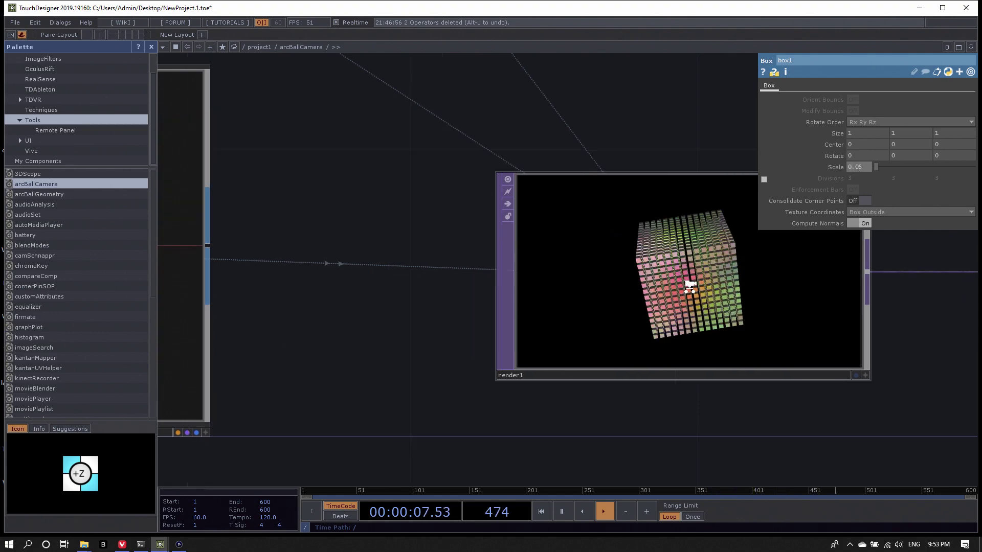
scroll(708, 278, "up", 5)
scroll(731, 266, "down", 5)
scroll(731, 267, "down", 4)
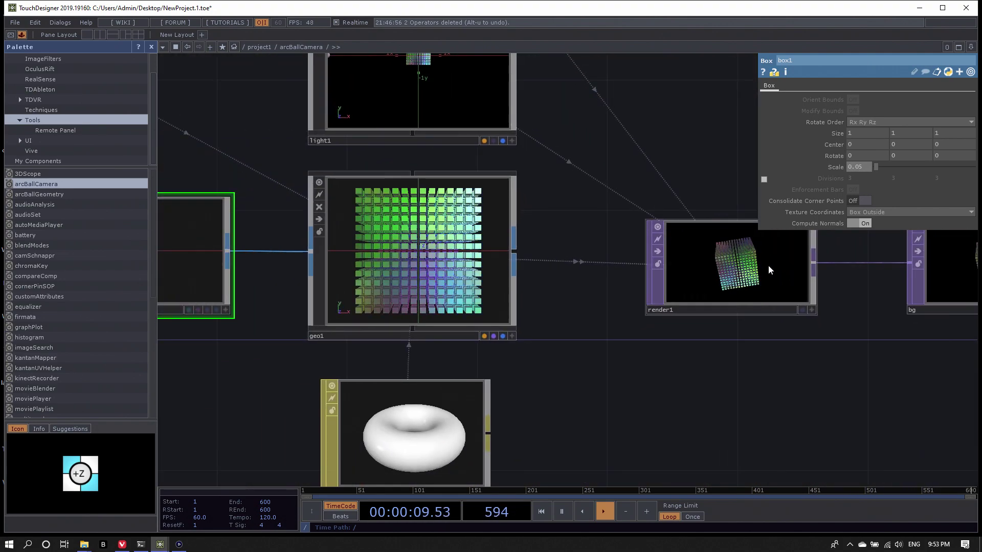
- Inspect the colored boxes by orbiting them in a separate arcBallCamera viewer window, and close that window
left_click_drag(809, 340, 701, 340)
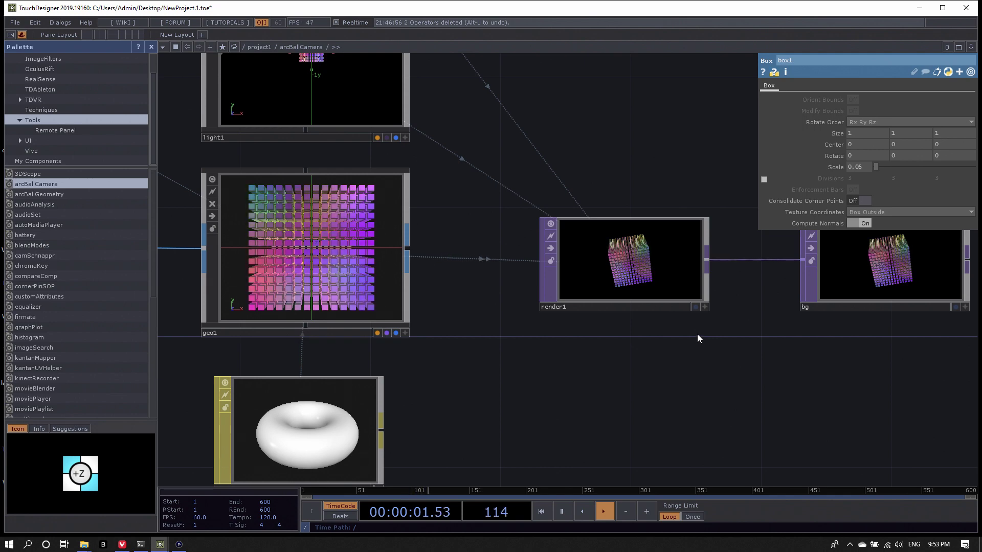
left_click(177, 47)
left_click_drag(337, 151, 283, 200)
left_click_drag(371, 8, 407, 219)
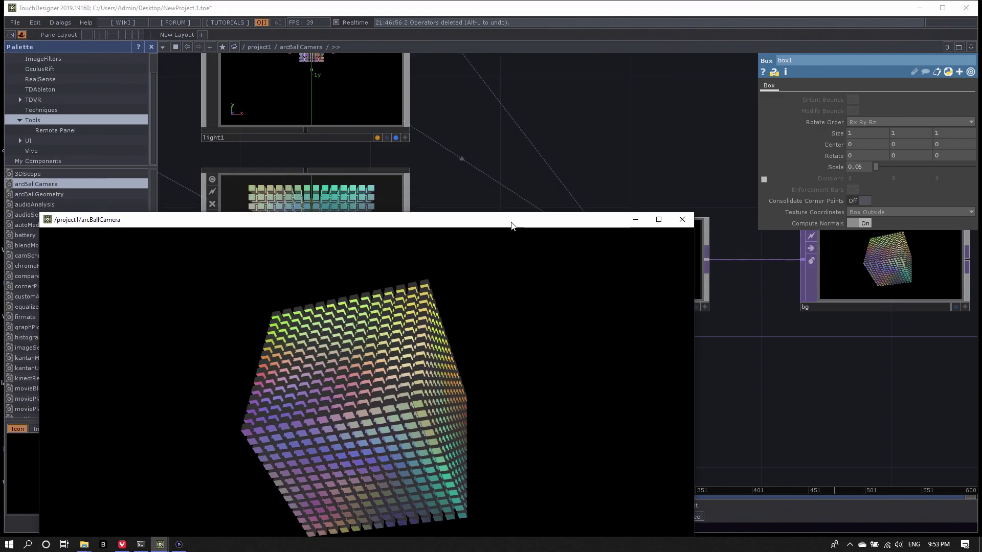
left_click(682, 219)
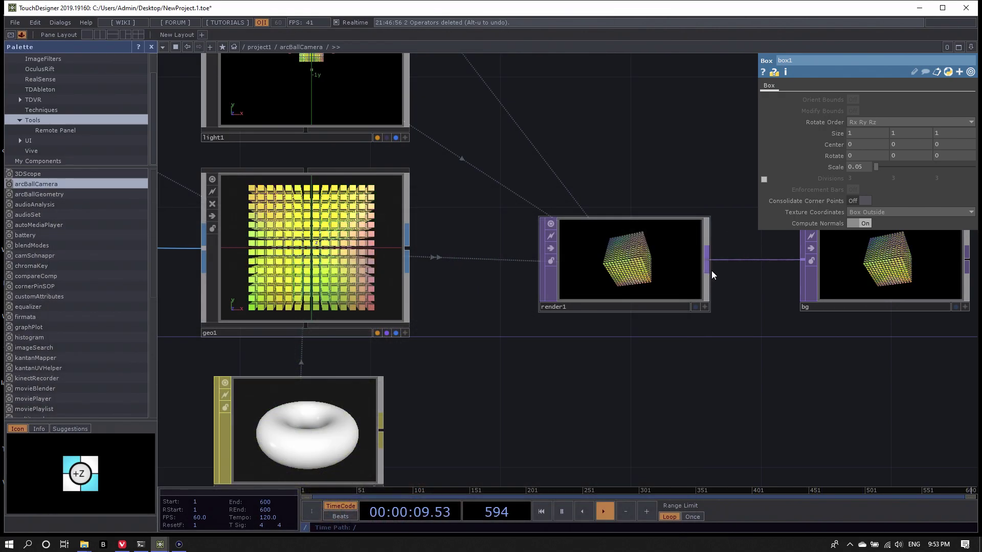
- Raise all three Divisions of box2 to 73
scroll(588, 220, "down", 5)
scroll(519, 222, "down", 3)
scroll(505, 199, "up", 3)
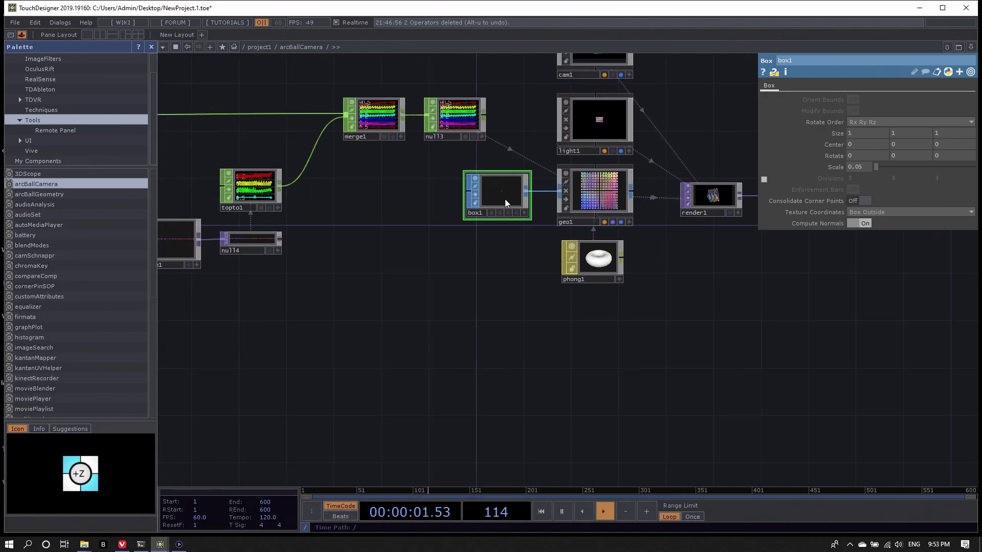
left_click_drag(505, 198, 718, 329)
scroll(475, 224, "down", 2)
left_click(317, 154)
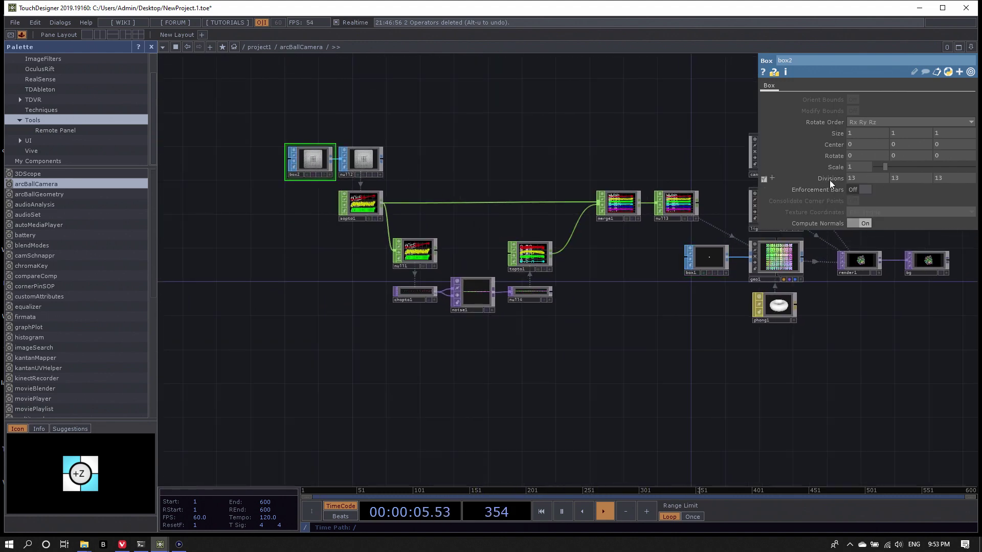
middle_click_drag(829, 179, 854, 167)
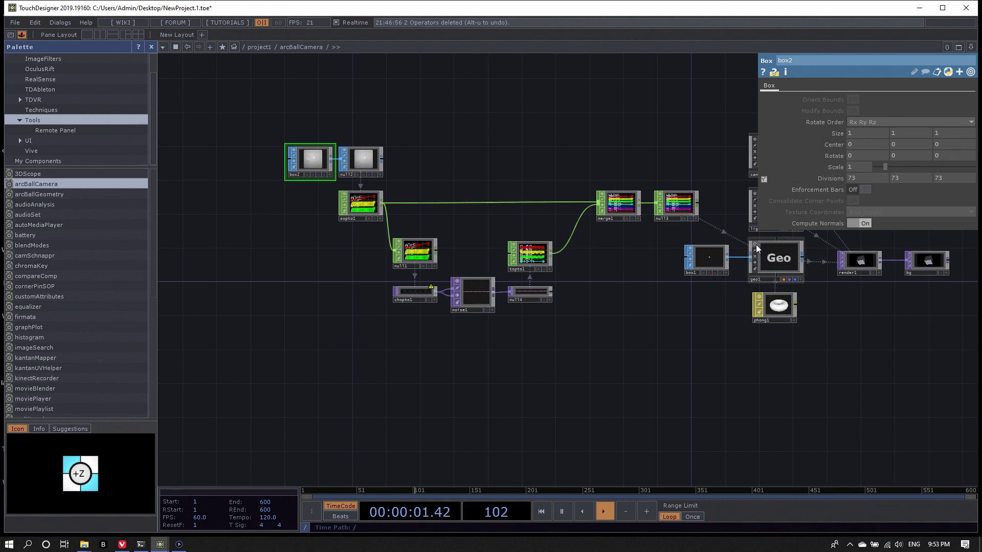
- Set box1's Scale to -0.01 and examine the dense instance cube in render1
left_click(710, 262)
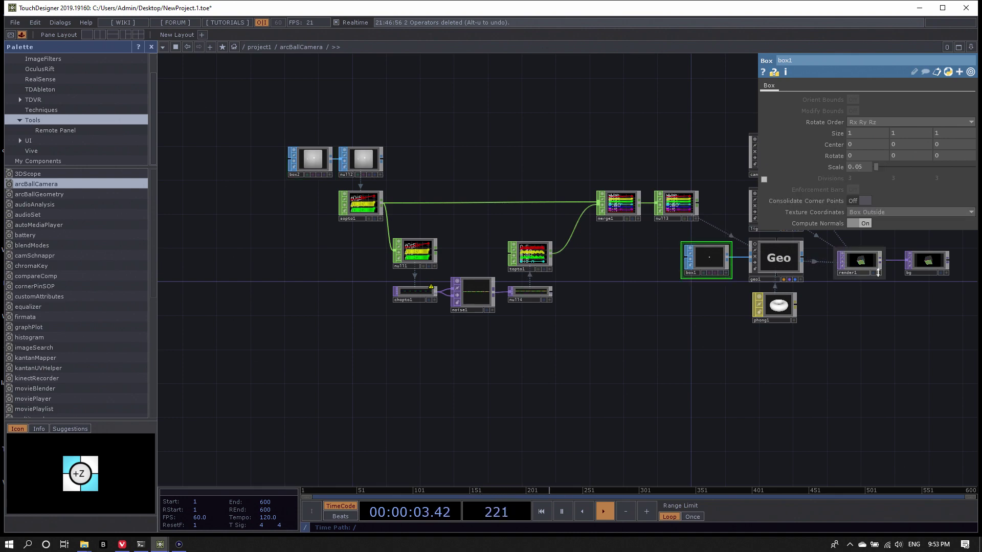
scroll(756, 269, "up", 10)
scroll(772, 274, "up", 3)
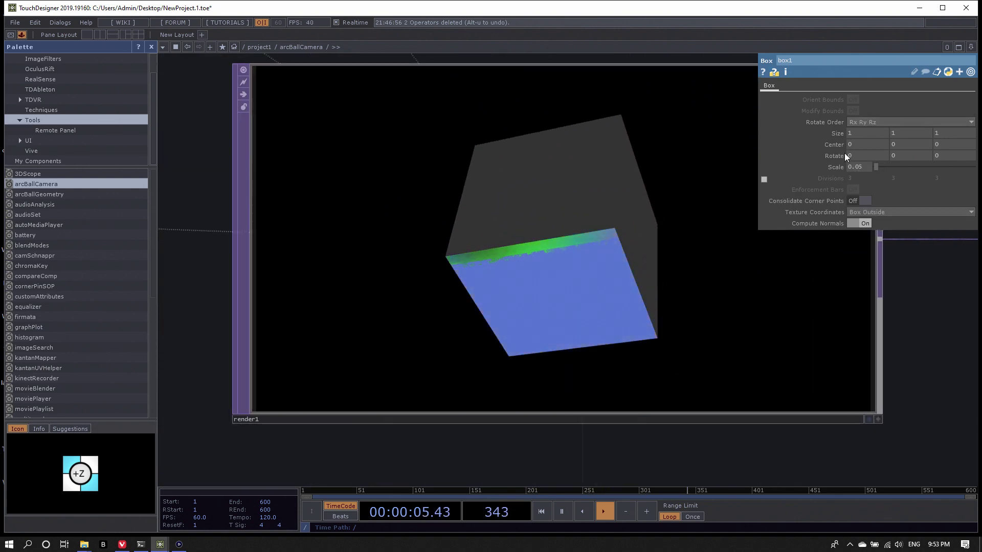
middle_click_drag(857, 178, 855, 153)
scroll(565, 211, "up", 2)
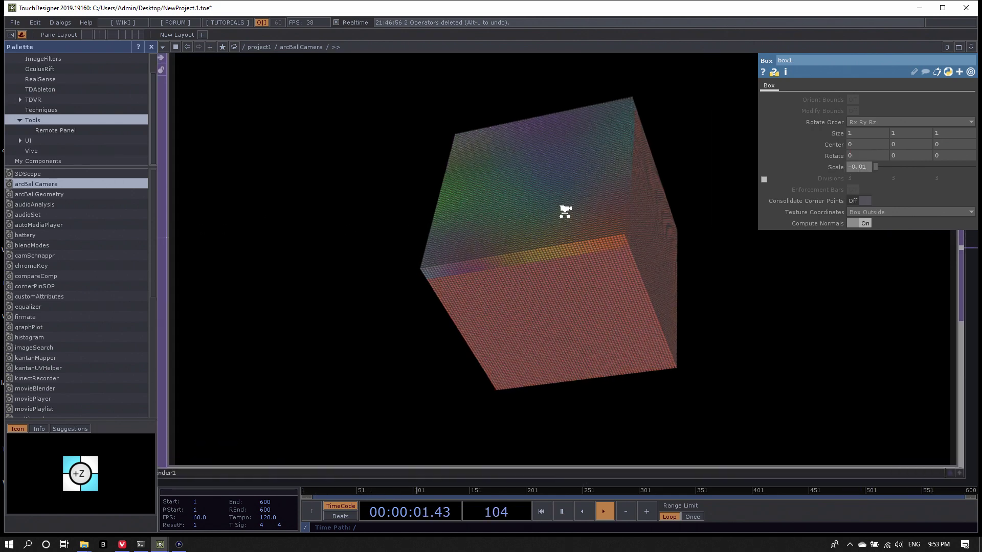
scroll(646, 217, "down", 2)
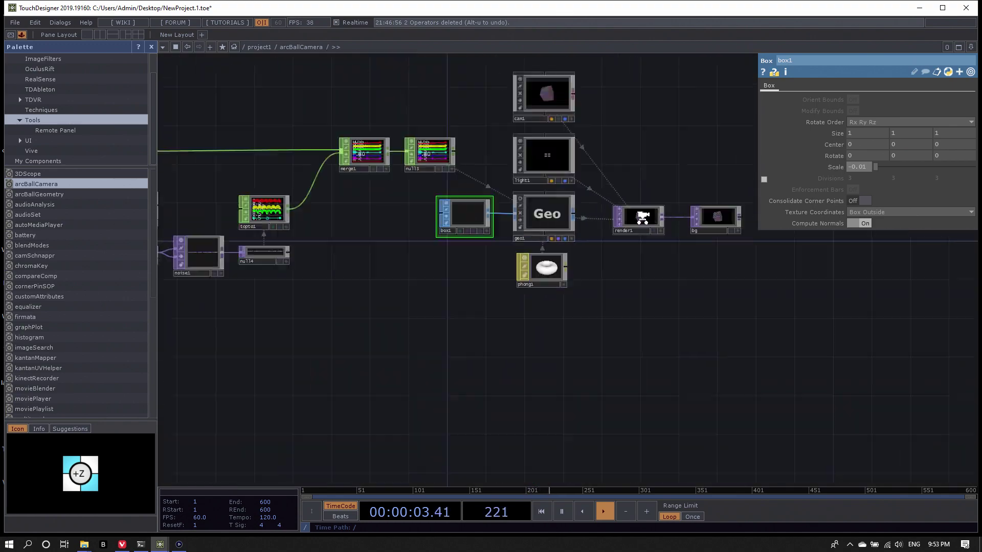
- Check the node information of chopto1 for the cause of its warning
scroll(643, 217, "down", 2)
scroll(397, 230, "up", 4)
scroll(629, 234, "down", 2)
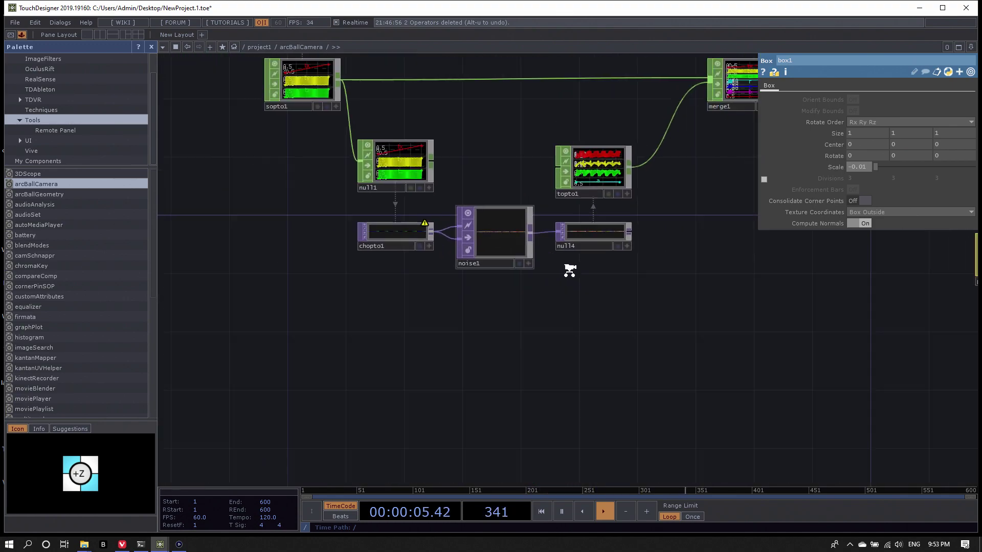
key("h")
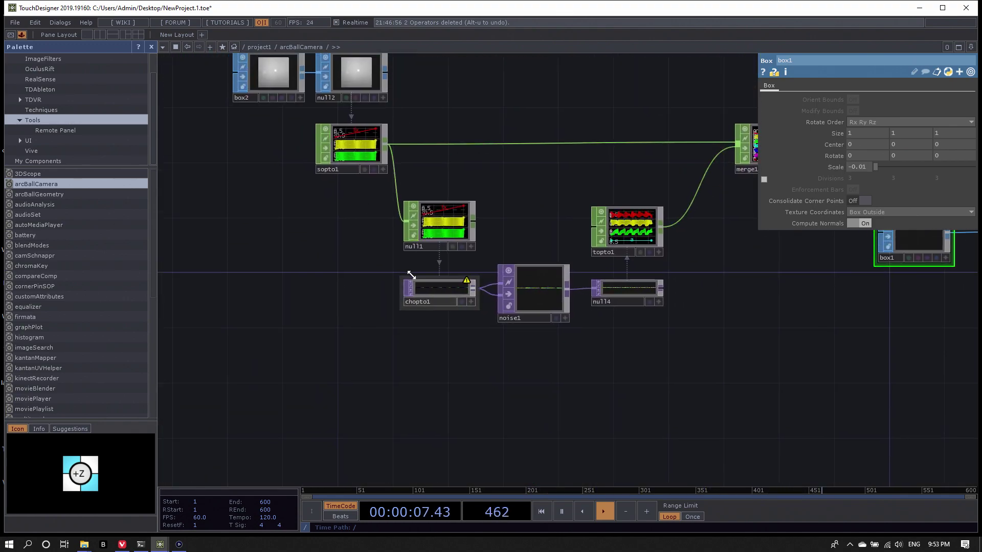
middle_click(438, 294)
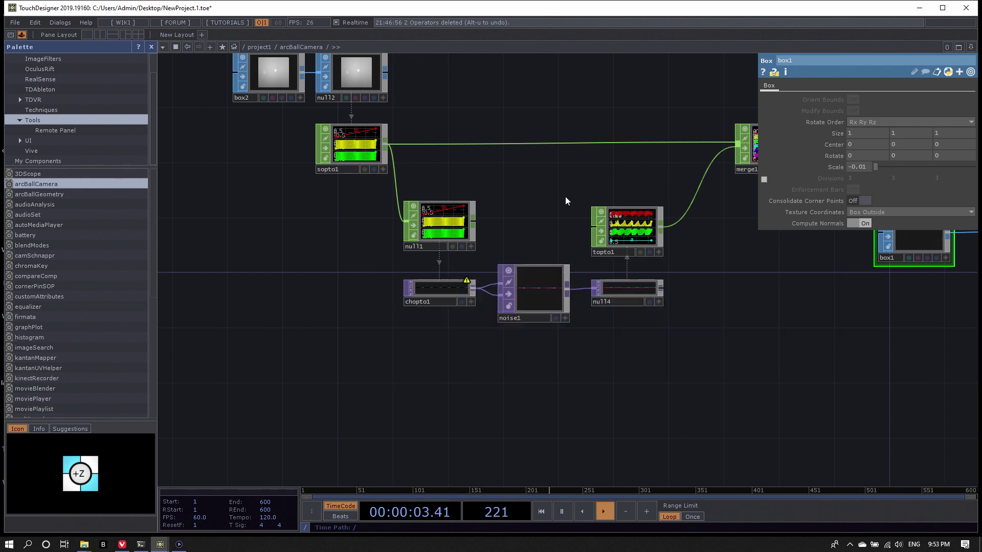
- Lower all three Divisions of box2 to 23 and check the instances in render1
left_click(278, 73)
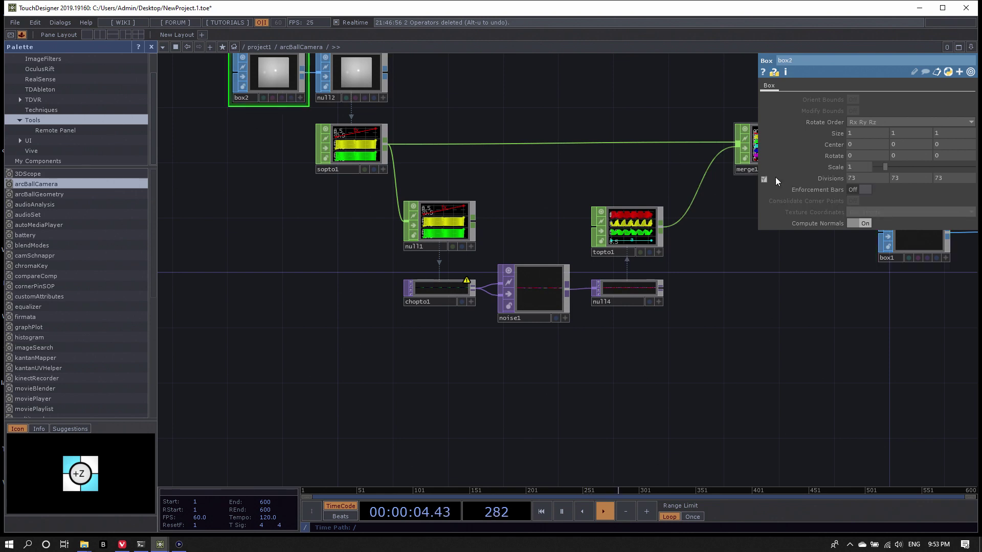
middle_click(832, 177)
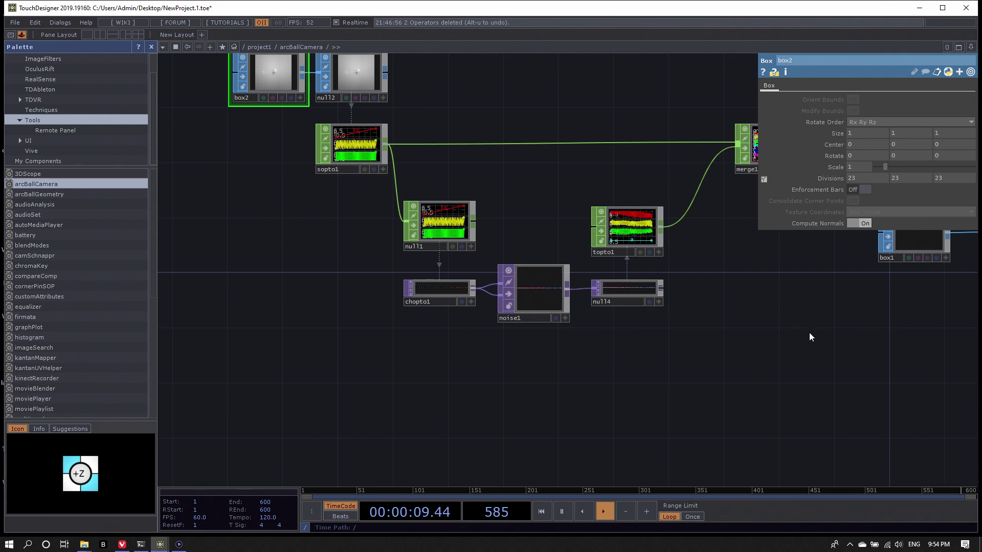
left_click_drag(809, 333, 564, 365)
left_click_drag(811, 352, 627, 350)
scroll(651, 276, "up", 6)
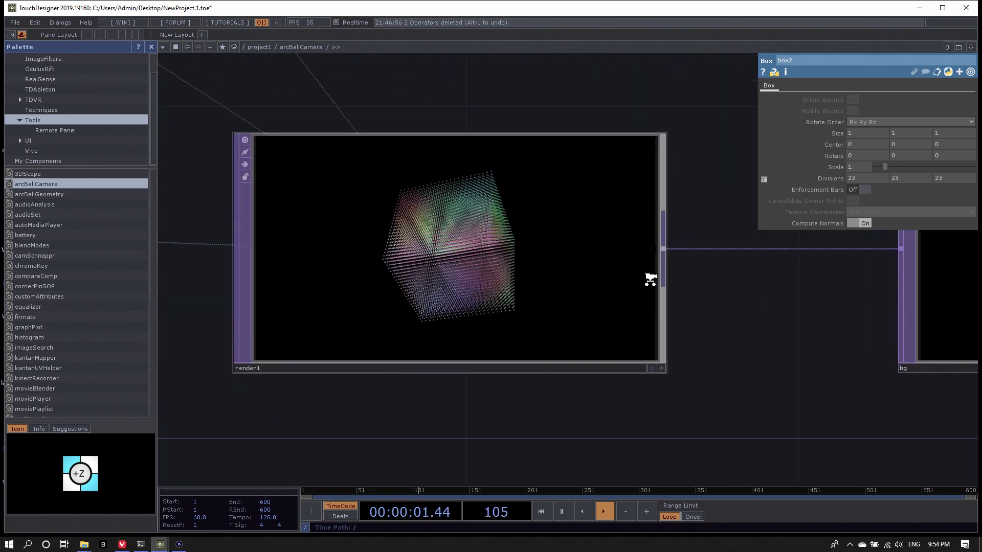
- Set box1's Scale to 0.02 while watching the size of the instances in render1
scroll(691, 268, "down", 3)
scroll(717, 267, "down", 3)
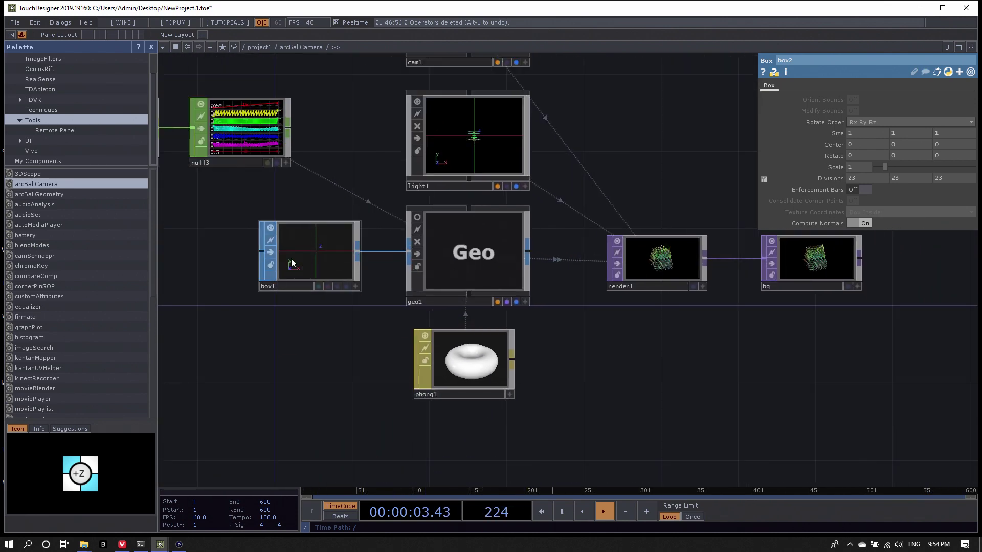
left_click(328, 253)
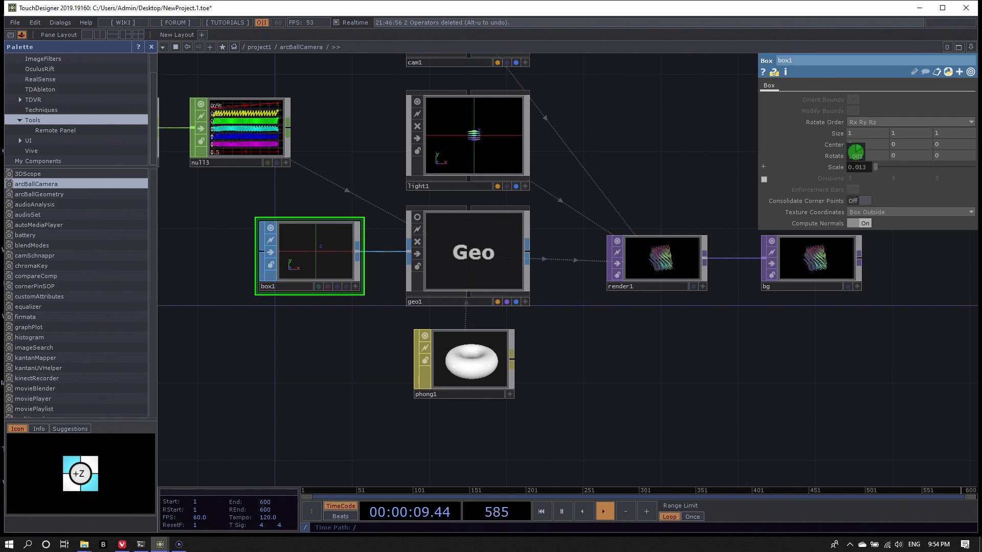
scroll(662, 257, "up", 5)
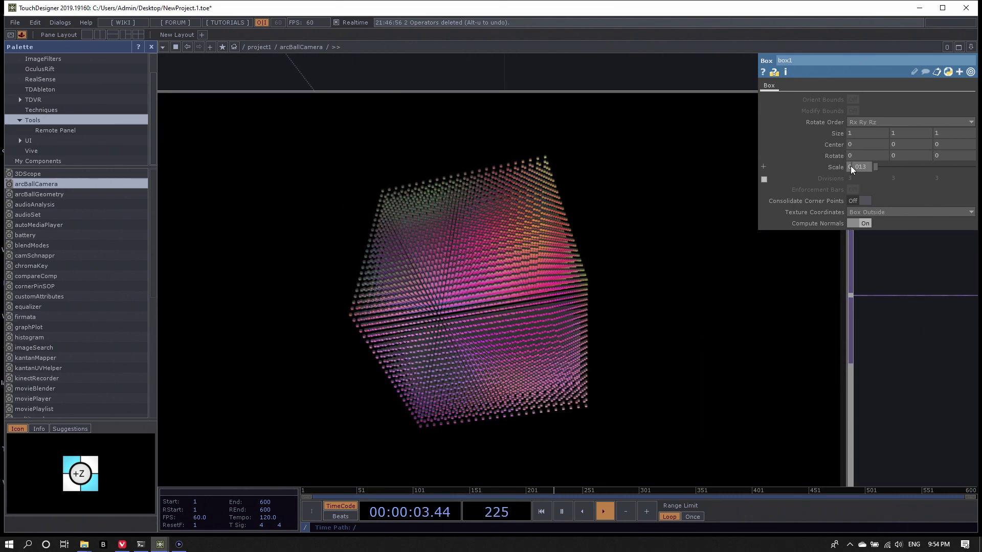
middle_click_drag(851, 166, 890, 155)
scroll(667, 185, "down", 6)
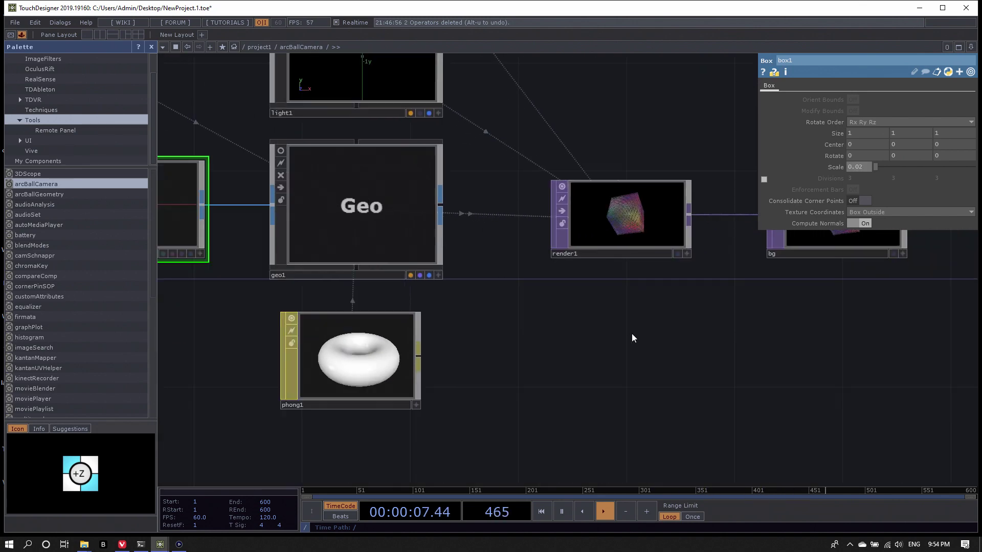
- Open the arcBallCamera viewer in a separate window, orbit the boxes, and place the window below the node chain
left_click(174, 47)
left_click_drag(567, 234, 566, 201)
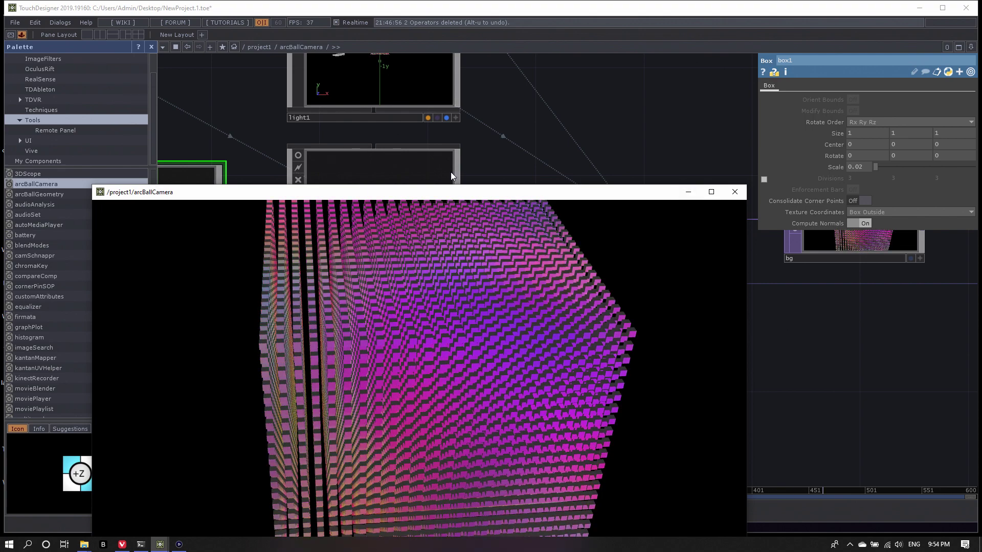
left_click_drag(441, 198, 458, 284)
- Move noise1 and the nodes feeding it away from null4 to leave a wider gap between noise1 and null4
scroll(542, 165, "down", 5)
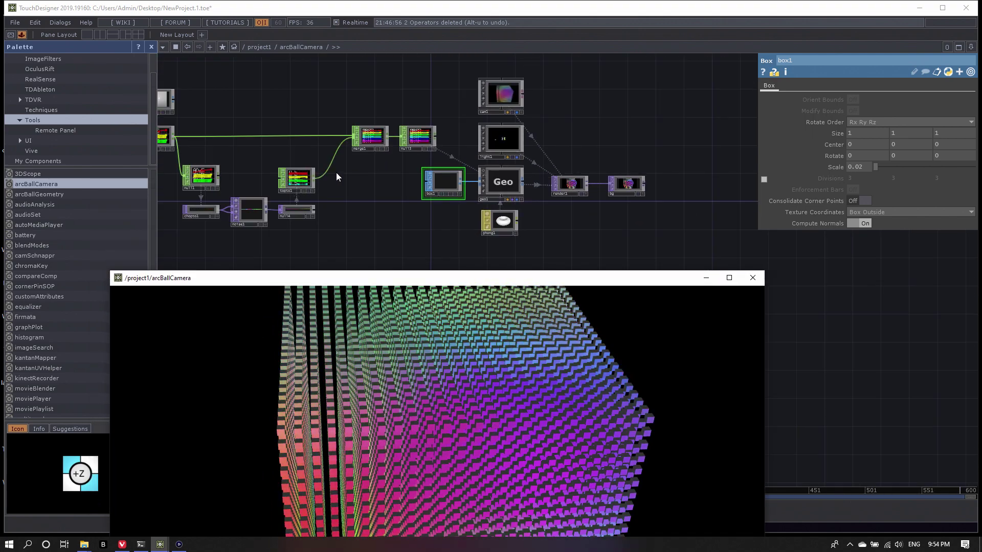
left_click_drag(285, 107, 493, 127)
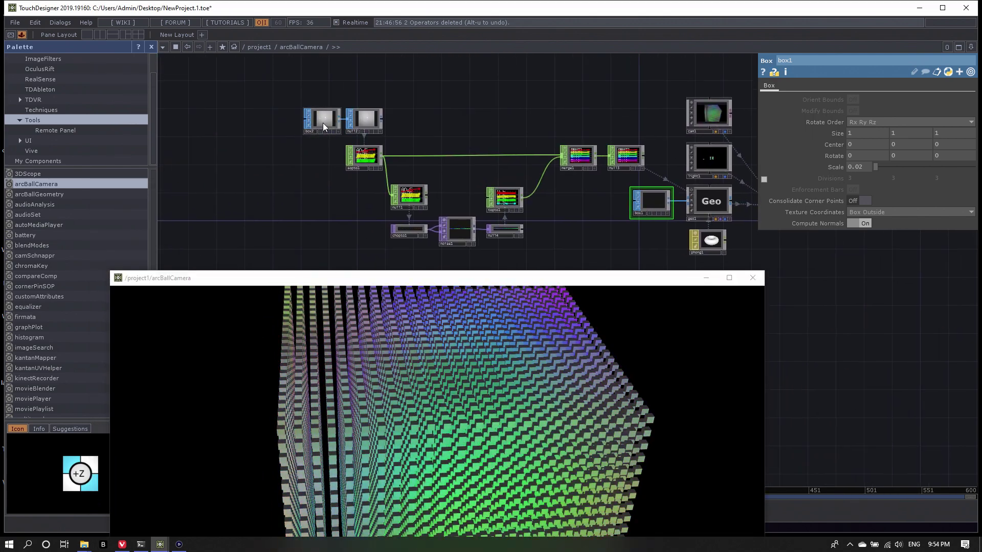
left_click(324, 123)
key("h")
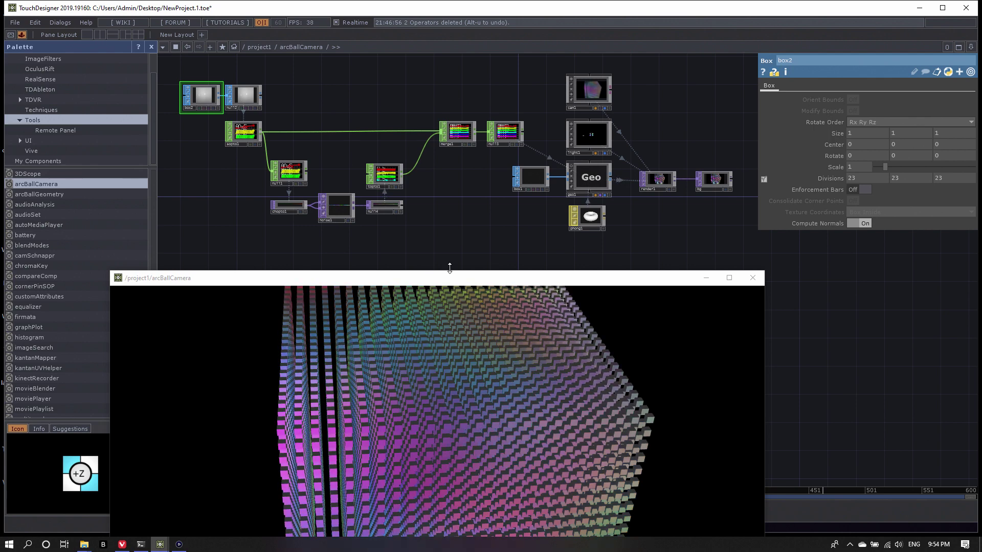
left_click_drag(538, 219, 631, 185)
left_click_drag(538, 165, 597, 186)
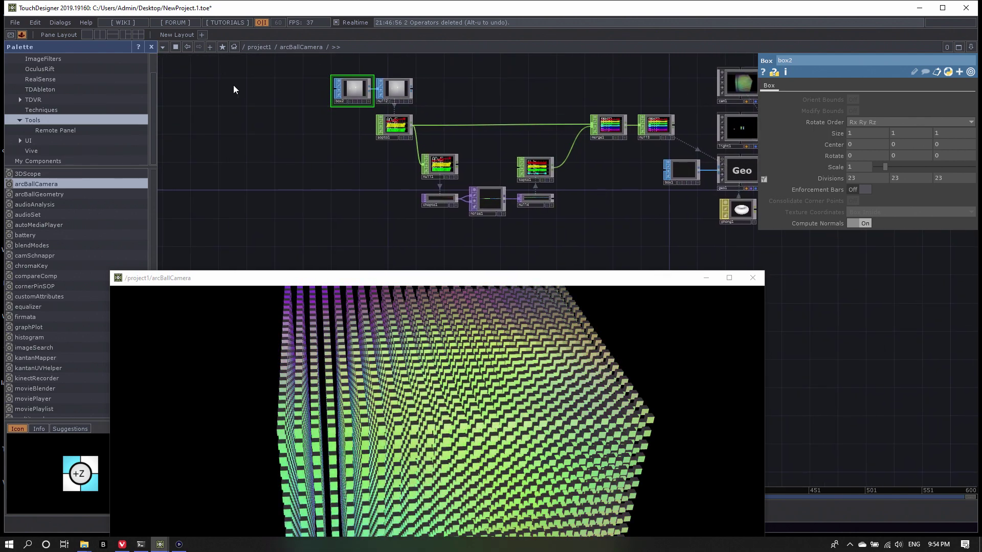
left_click_drag(233, 85, 388, 206)
scroll(495, 208, "up", 5)
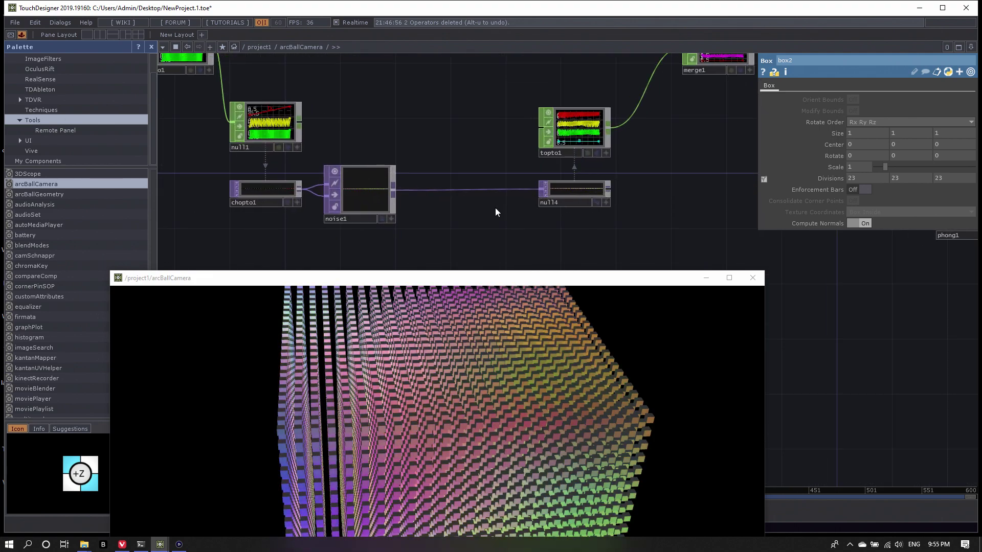
left_click_drag(643, 206, 491, 225)
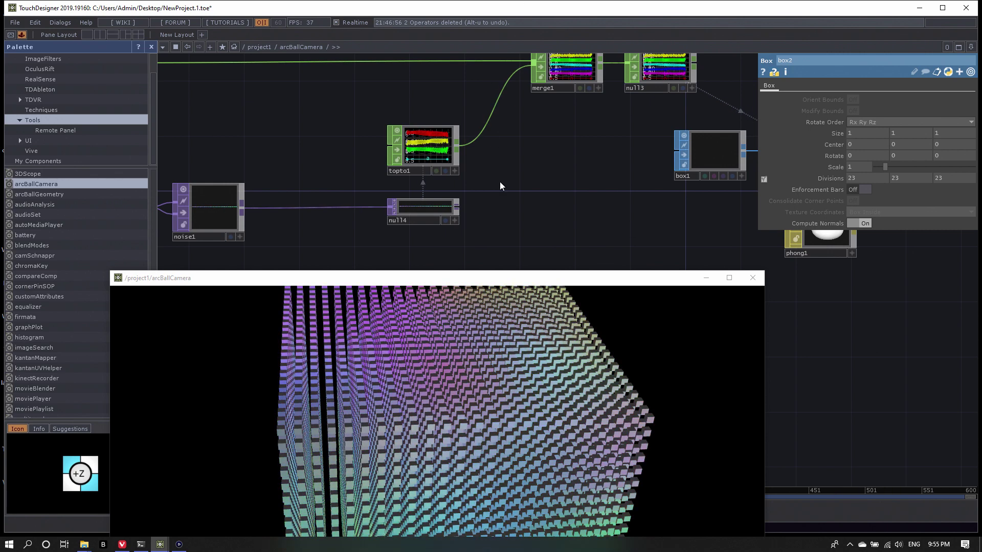
left_click_drag(538, 166, 594, 129)
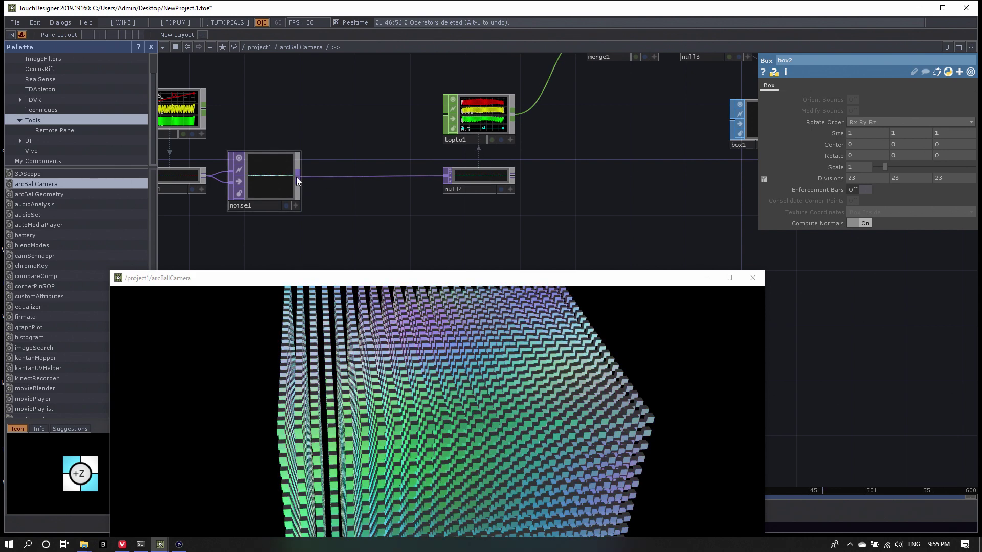
scroll(388, 208, "left", 3)
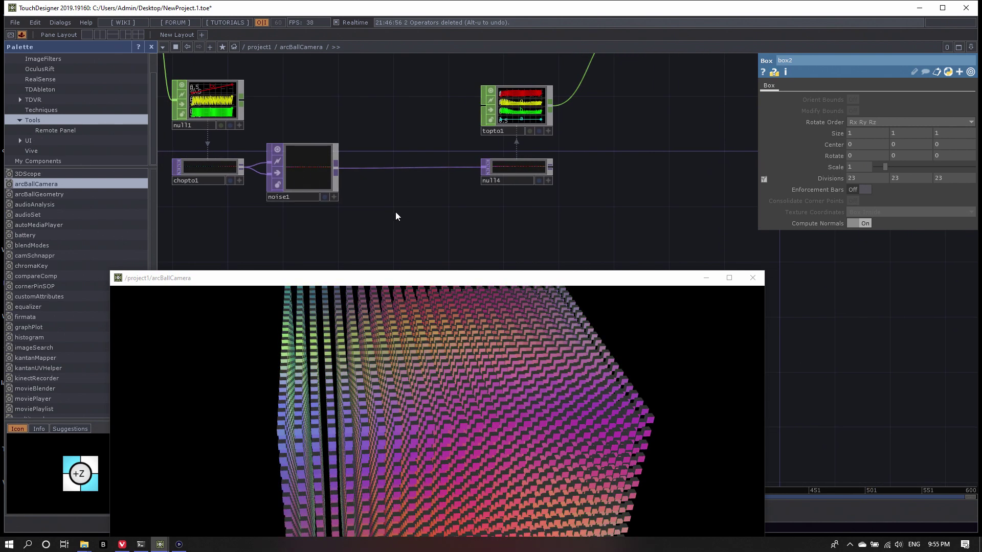
left_click_drag(395, 212, 407, 203)
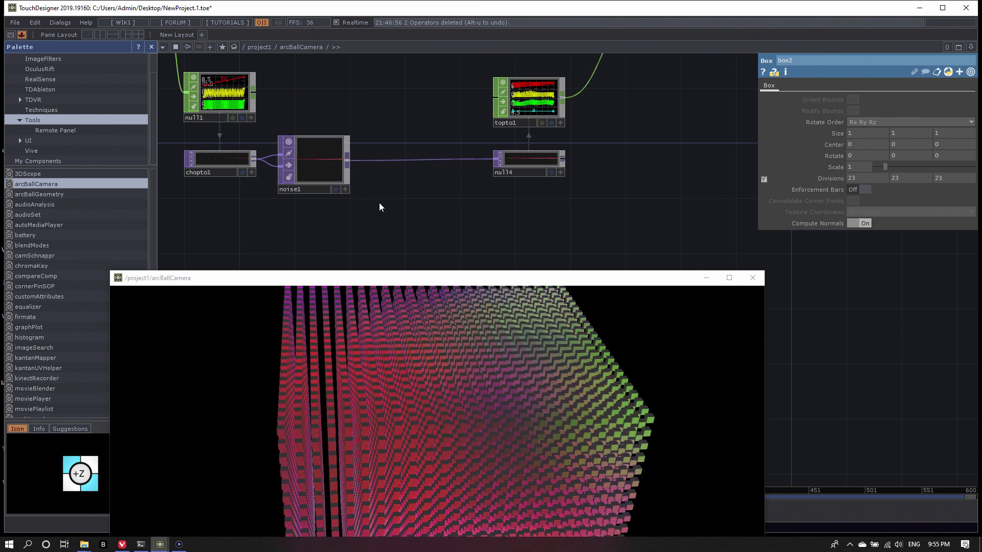
right_click(348, 158)
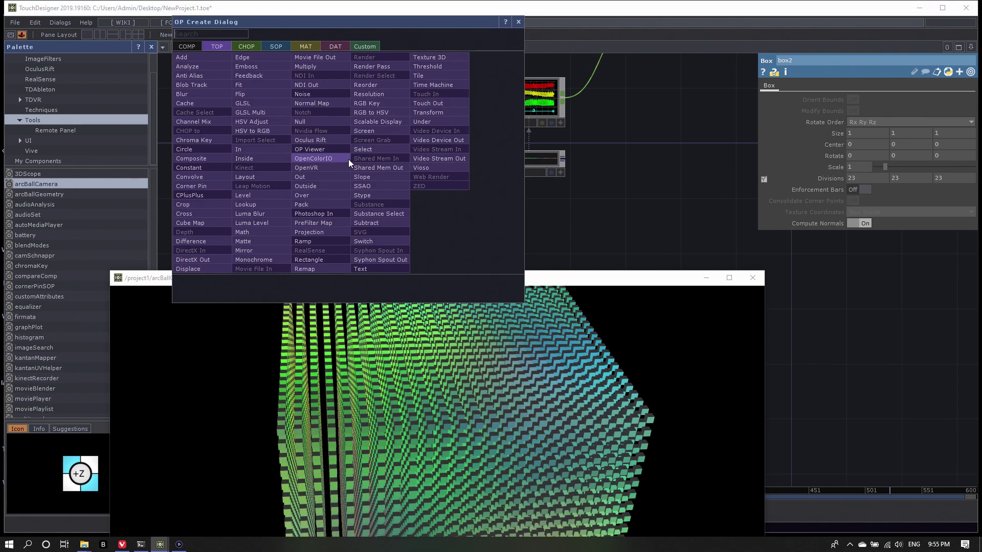
left_click(587, 197)
key("Escape")
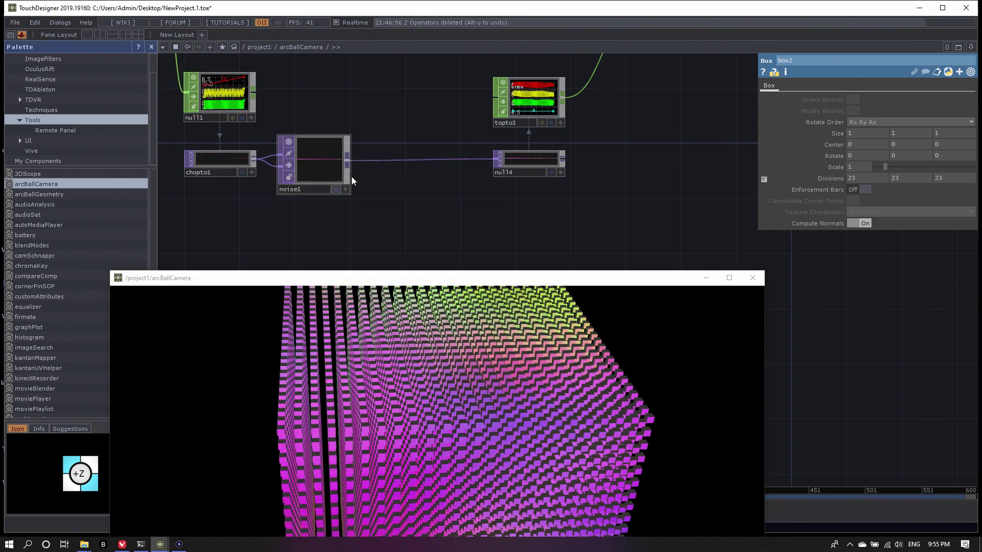
- Insert a Reorder TOP into the connection between noise1 and null4
right_click(346, 159)
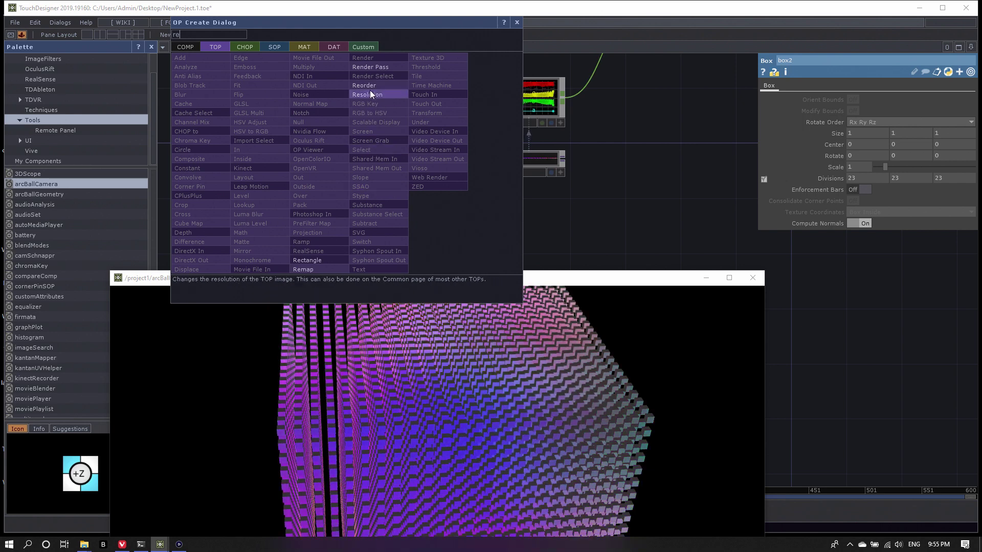
key("Escape")
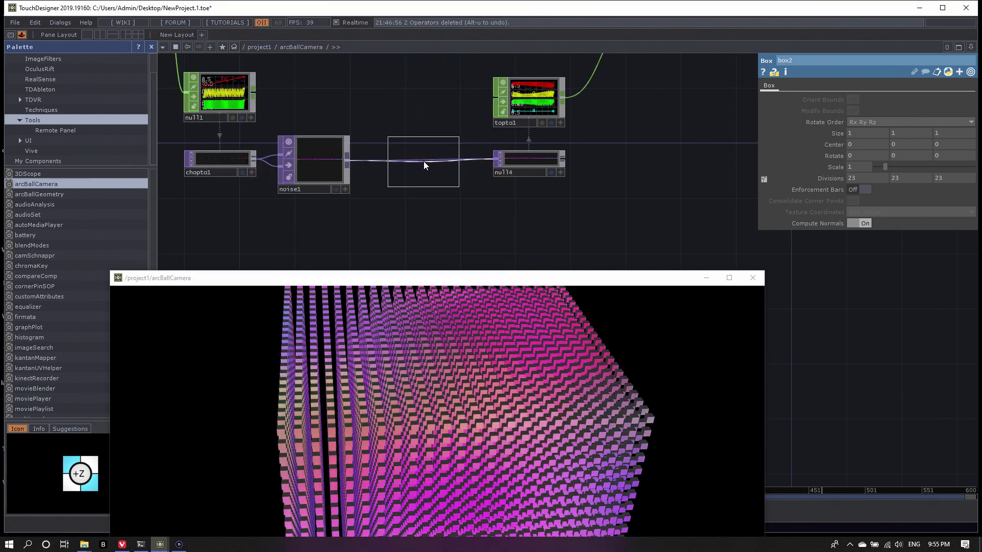
left_click(432, 172)
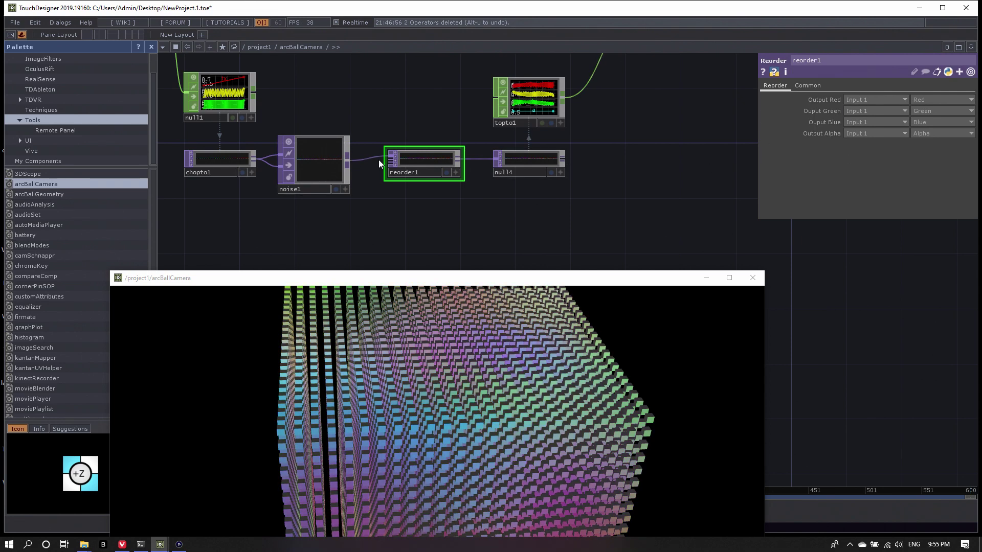
- Set reorder1's Output Alpha to the Luminance of Input 1
scroll(378, 160, "up", 5)
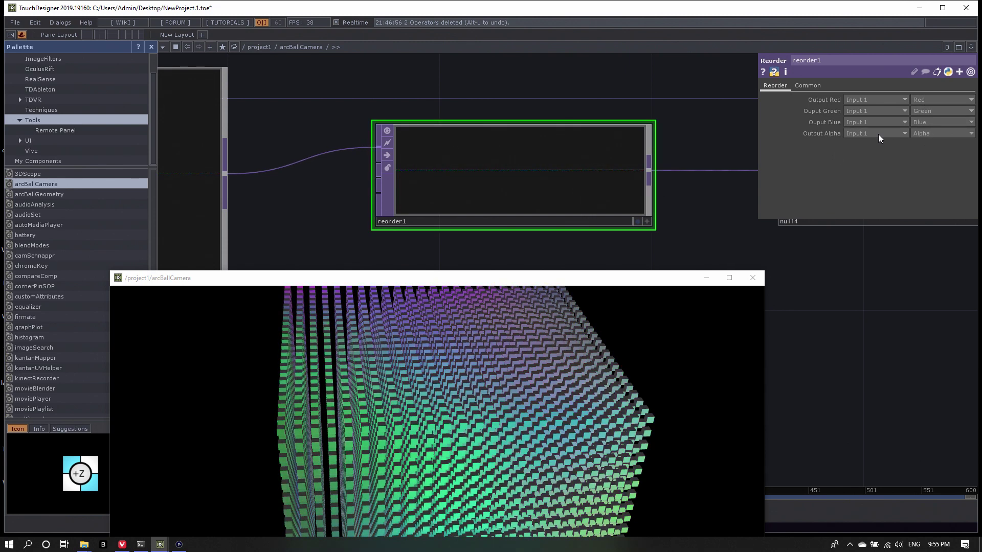
left_click(919, 131)
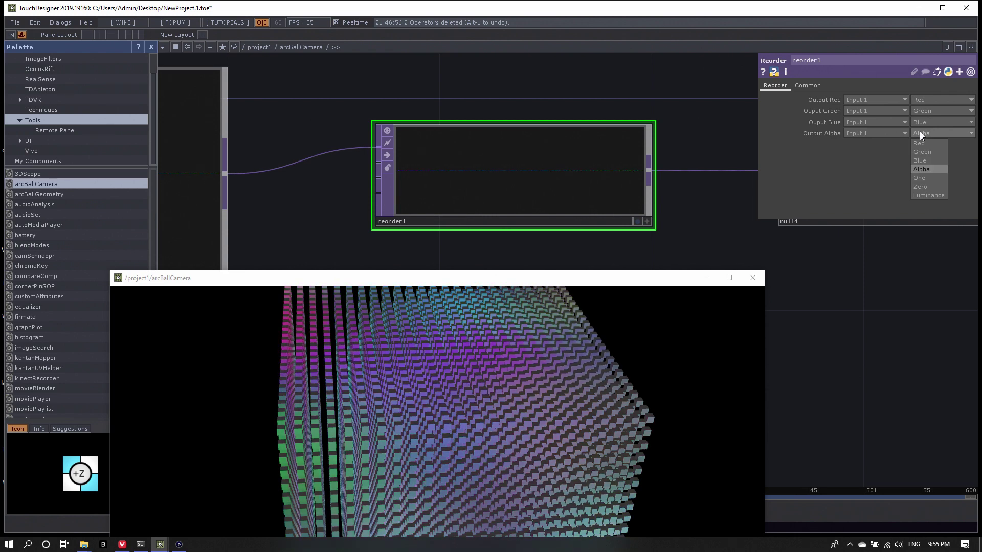
left_click(928, 195)
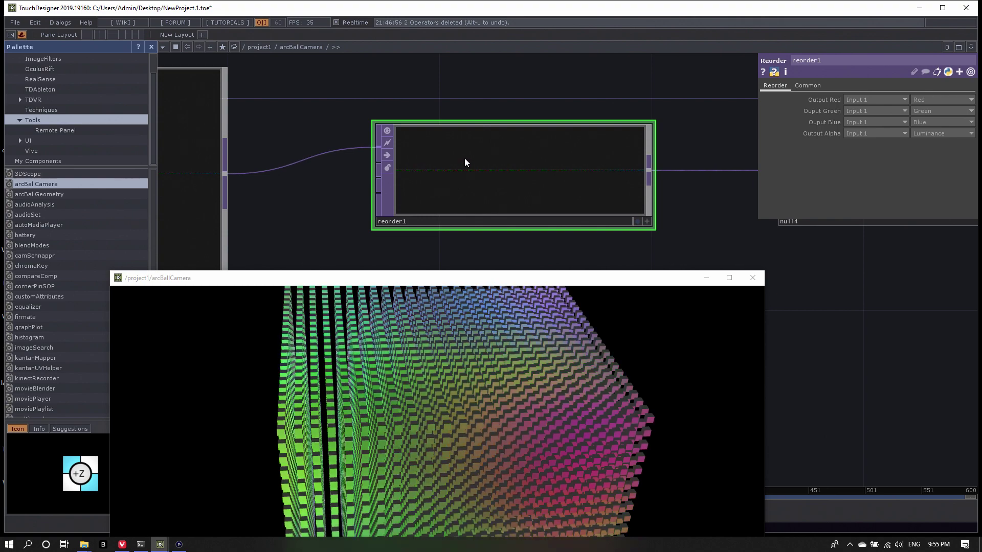
- Examine the channel graphs in topto1, especially the alpha channel, and trace how reorder1 and null4 feed them
scroll(469, 161, "down", 5)
scroll(478, 160, "up", 5)
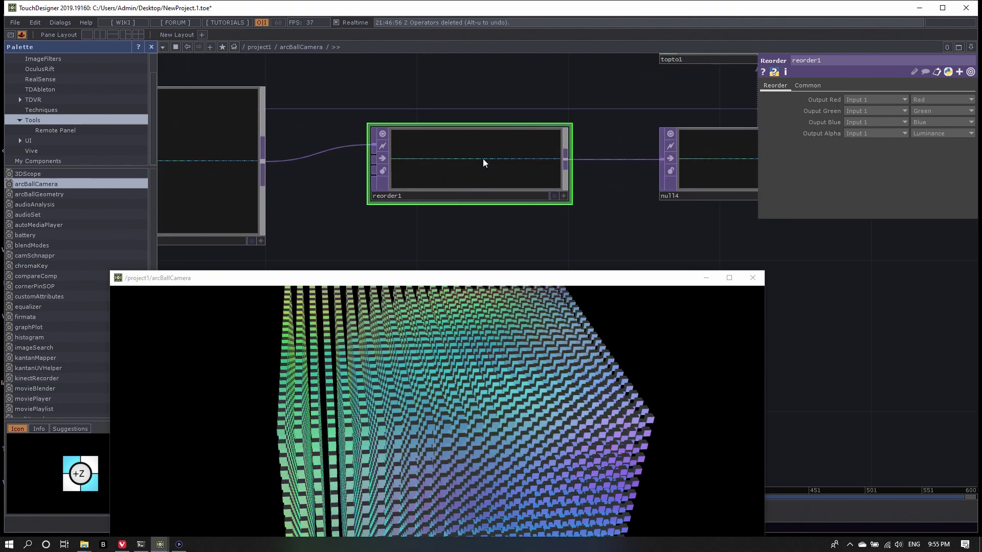
scroll(451, 167, "down", 4)
scroll(585, 121, "up", 5)
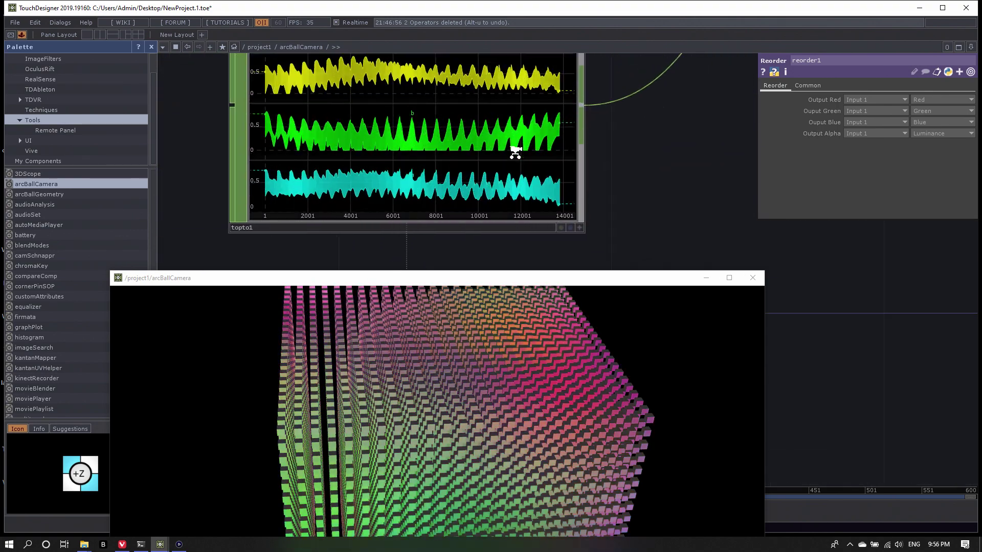
scroll(460, 174, "down", 2)
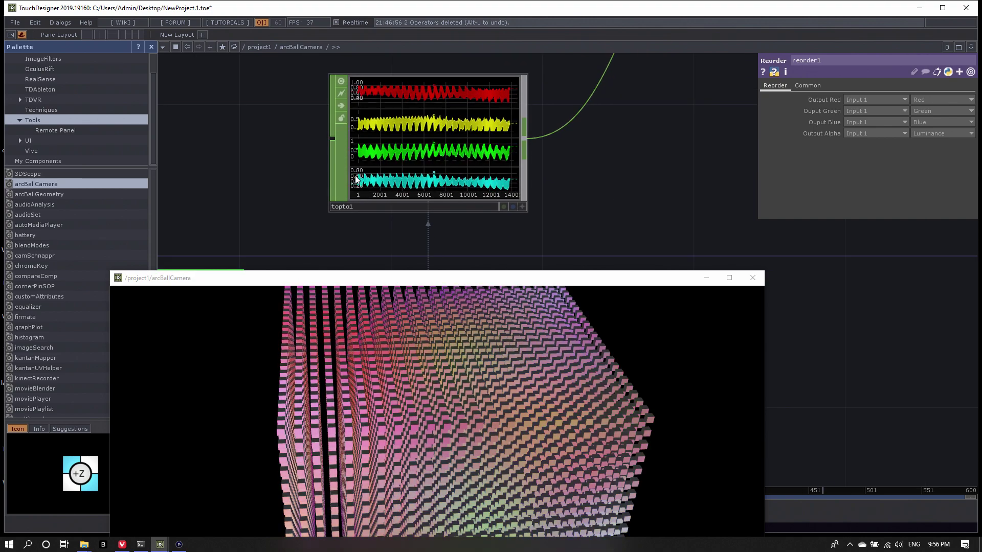
scroll(426, 176, "down", 4)
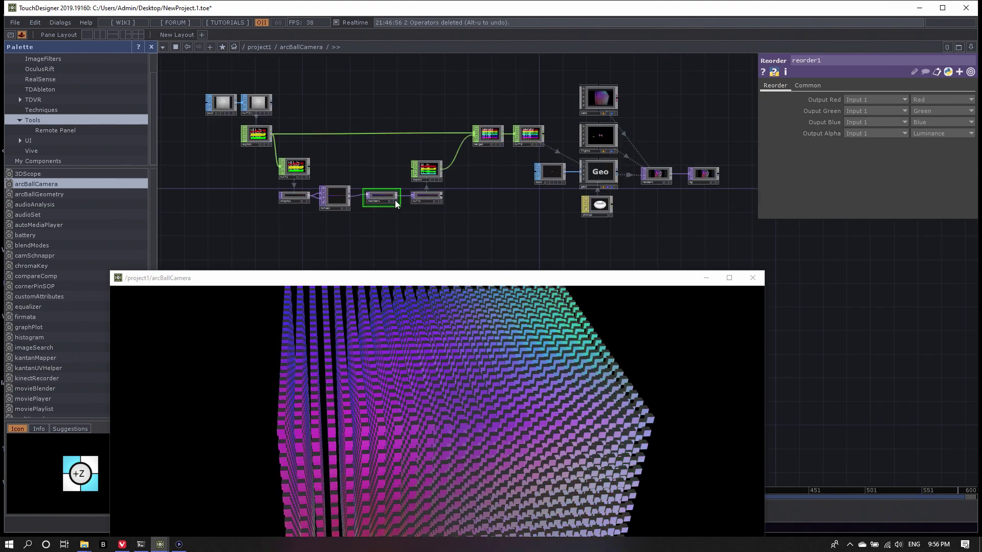
scroll(394, 201, "up", 6)
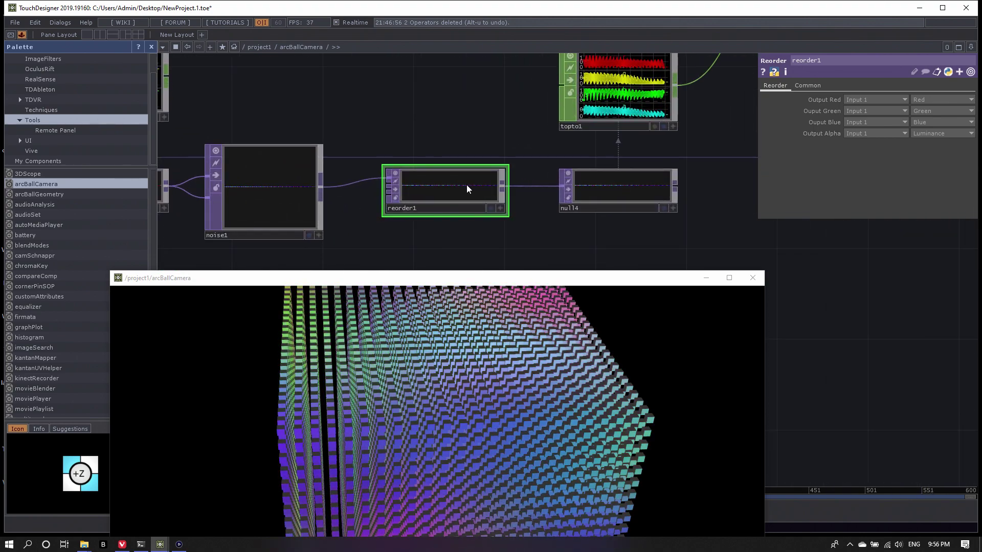
left_click_drag(668, 150, 508, 183)
scroll(451, 143, "down", 1)
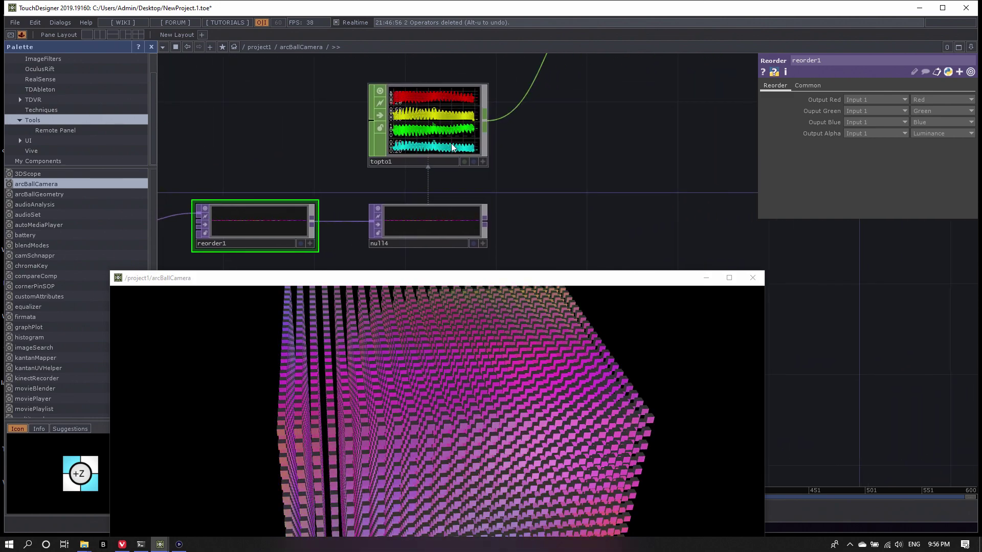
scroll(451, 143, "up", 5)
scroll(358, 169, "down", 6)
scroll(358, 169, "down", 2)
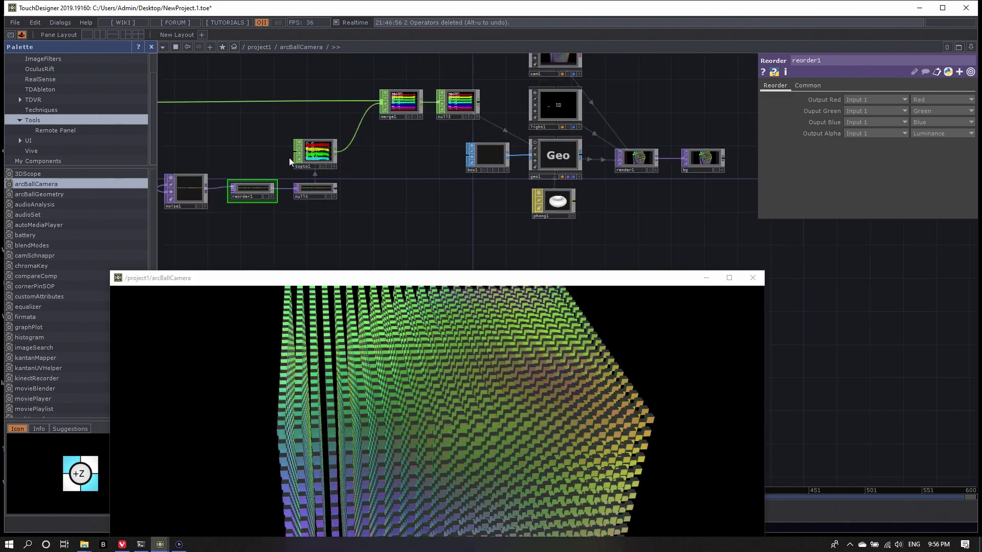
scroll(289, 158, "up", 6)
scroll(355, 191, "down", 6)
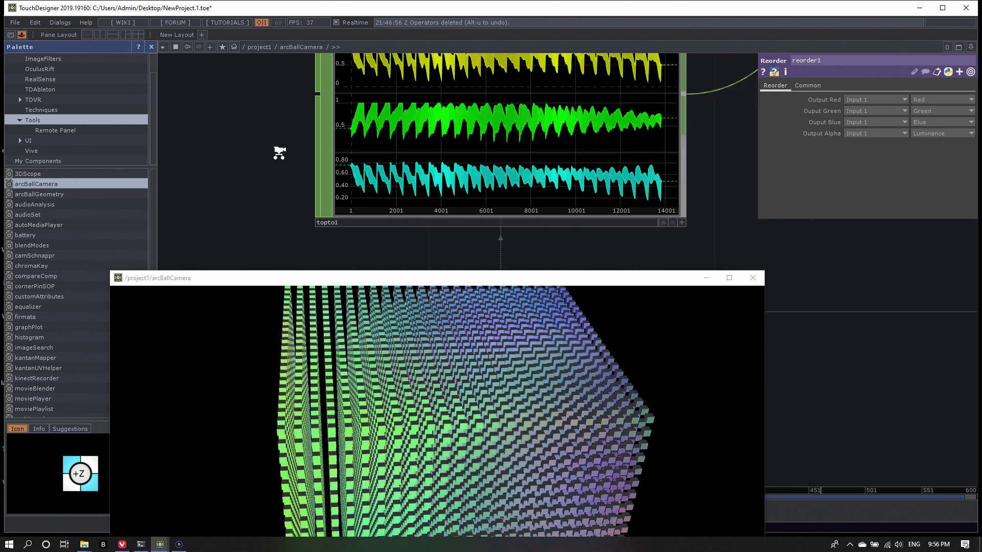
- Drive the instance Scale X, Scale Y and Scale Z of geo1 with the a channel
left_click(662, 148)
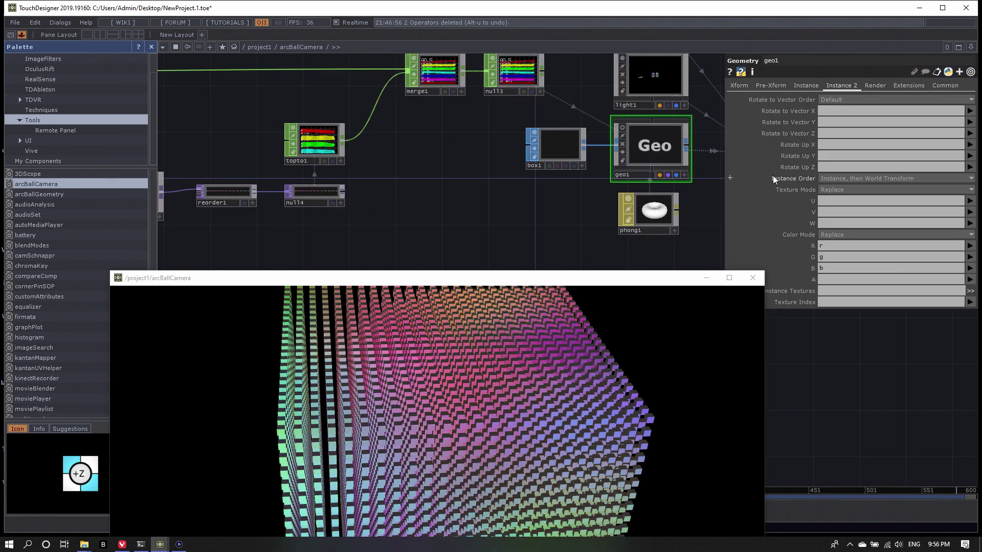
left_click(806, 86)
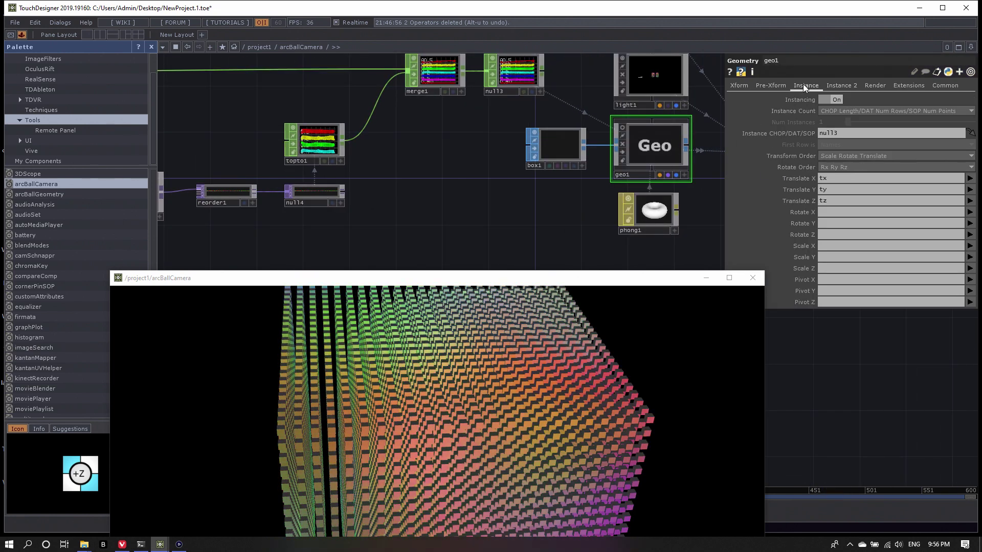
middle_click_drag(664, 141, 611, 150)
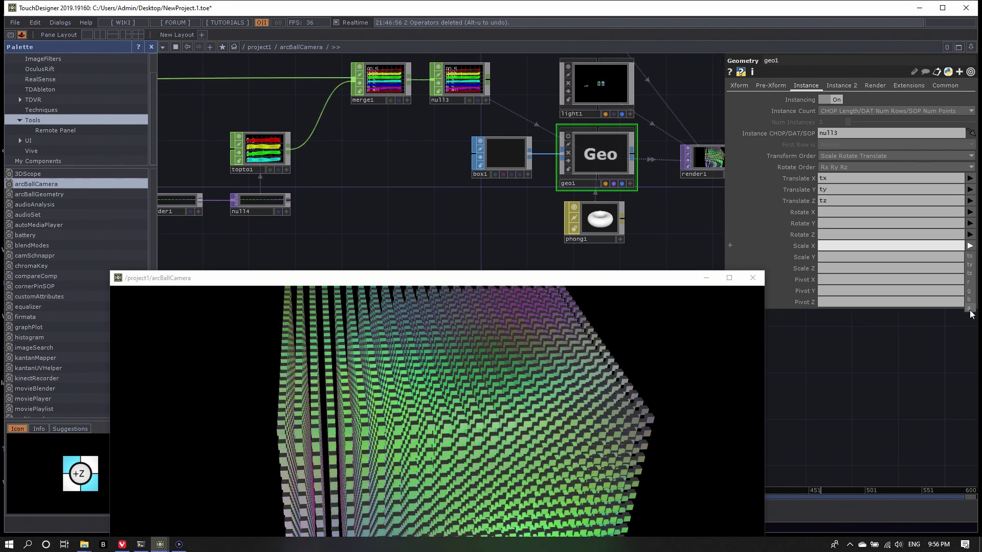
left_click(971, 311)
left_click(969, 257)
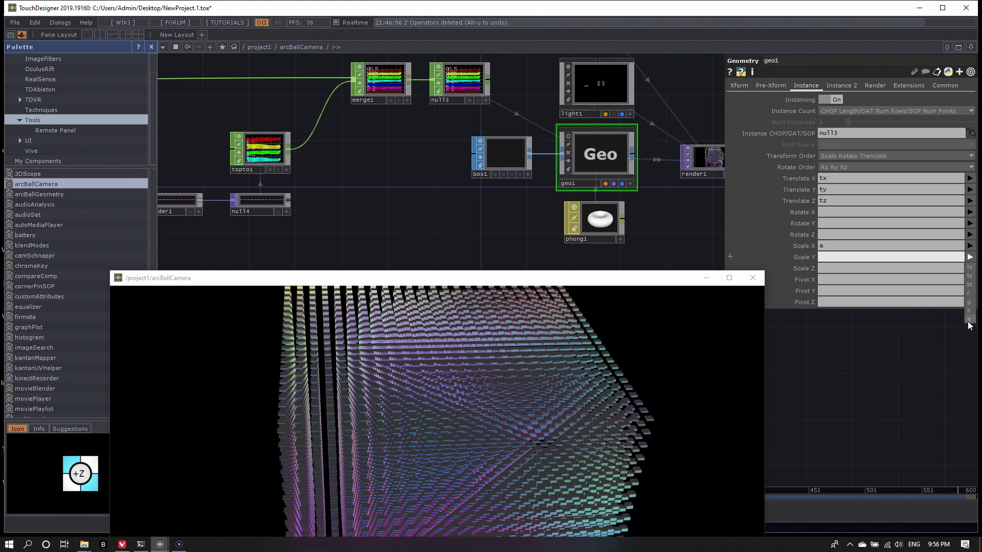
left_click(970, 319)
left_click(970, 268)
left_click(970, 331)
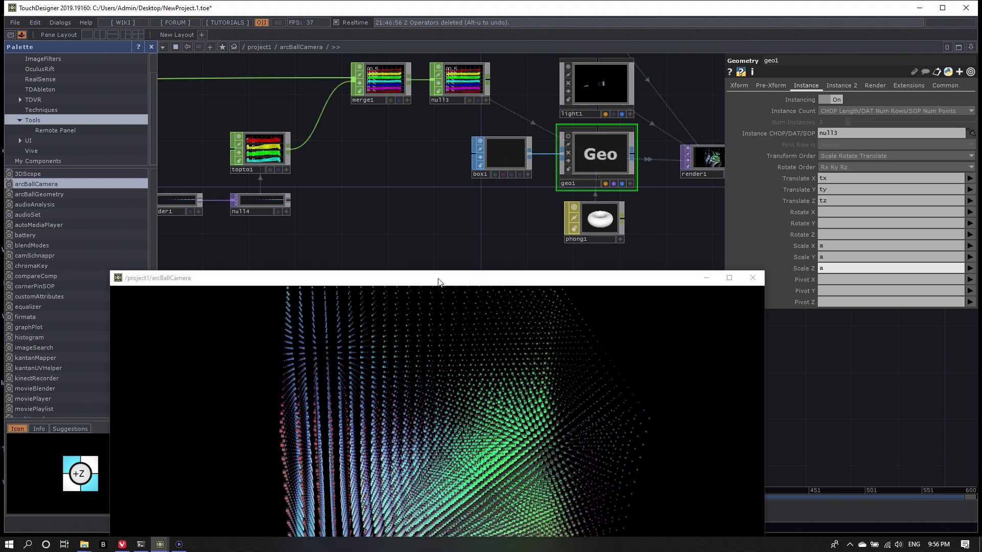
- Set box1's Scale to 0.06 and orbit the instances in the arcBallCamera window to check their size
left_click_drag(439, 282, 453, 277)
left_click(515, 157)
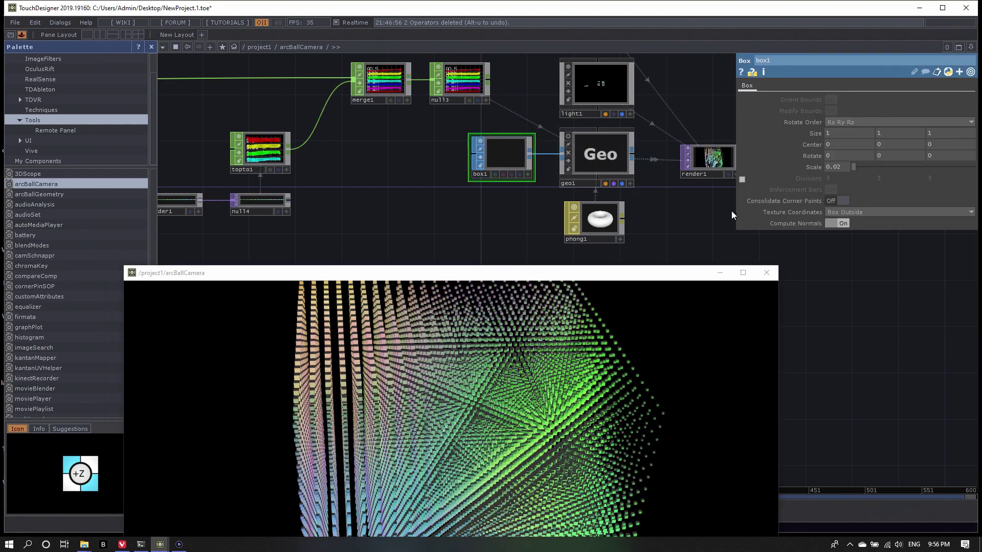
mouse_move(836, 164)
middle_mouse_down()
mouse_move(843, 181)
mouse_move(829, 180)
mouse_move(838, 156)
middle_mouse_up()
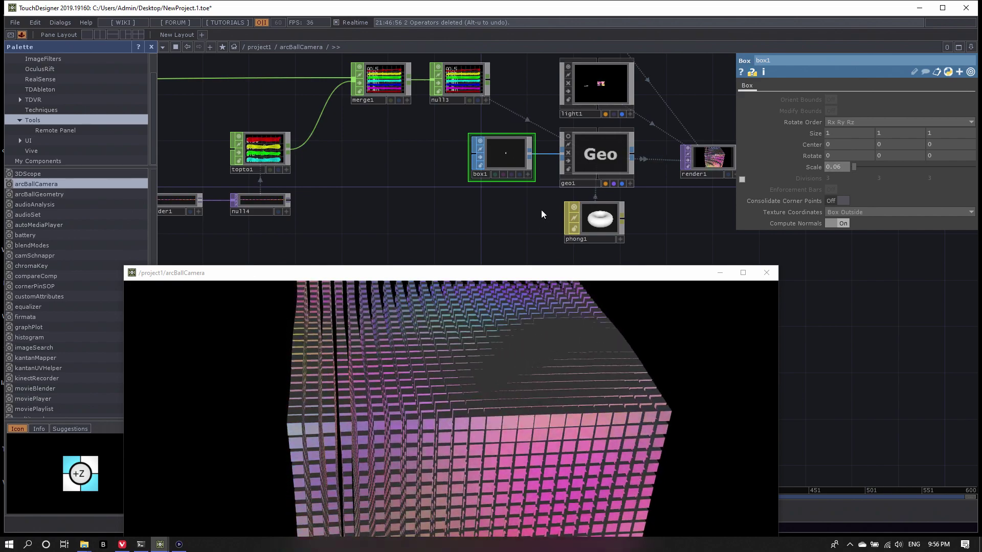
left_click_drag(502, 271, 500, 90)
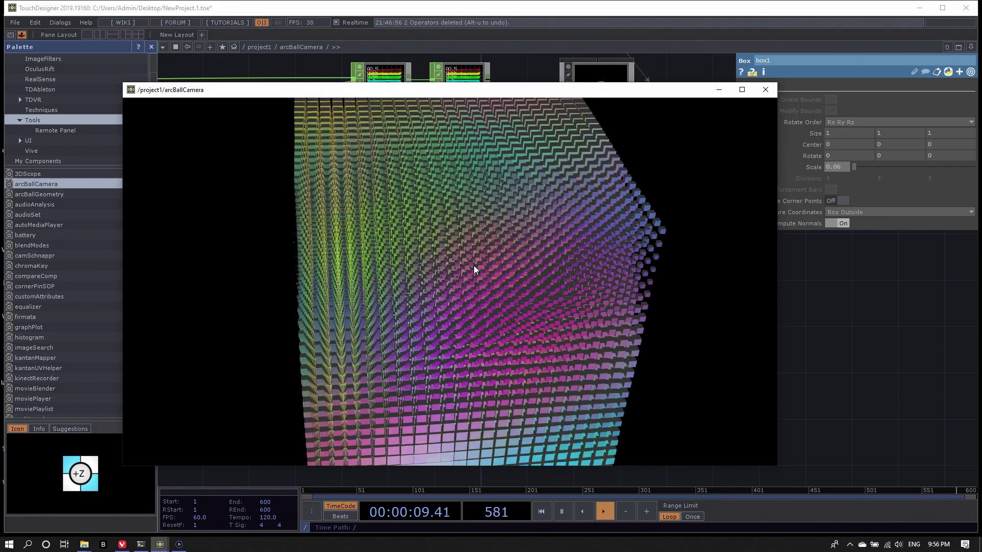
left_click_drag(473, 269, 539, 310)
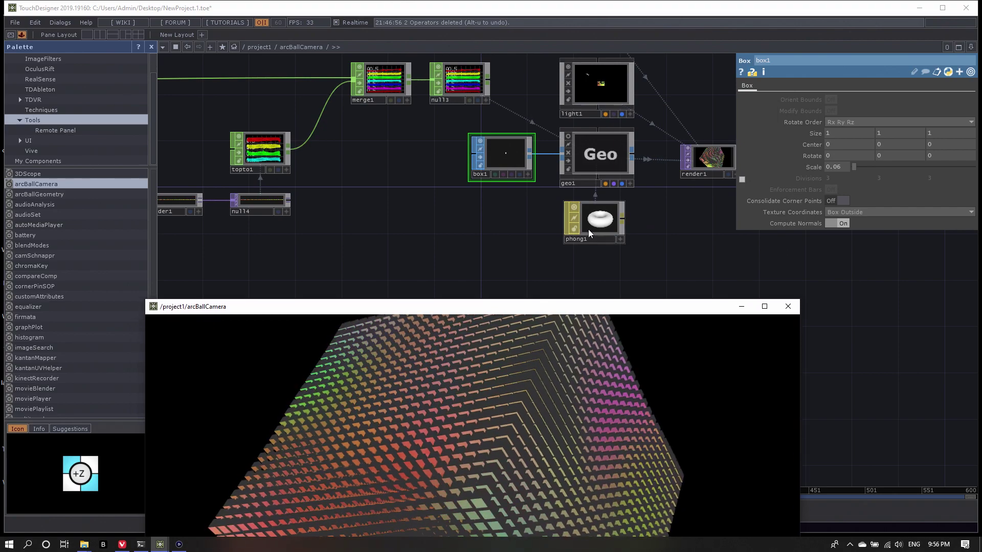
- Set phong1's Emit color to 0 and its Constant color to 1 in all three components
left_click(589, 230)
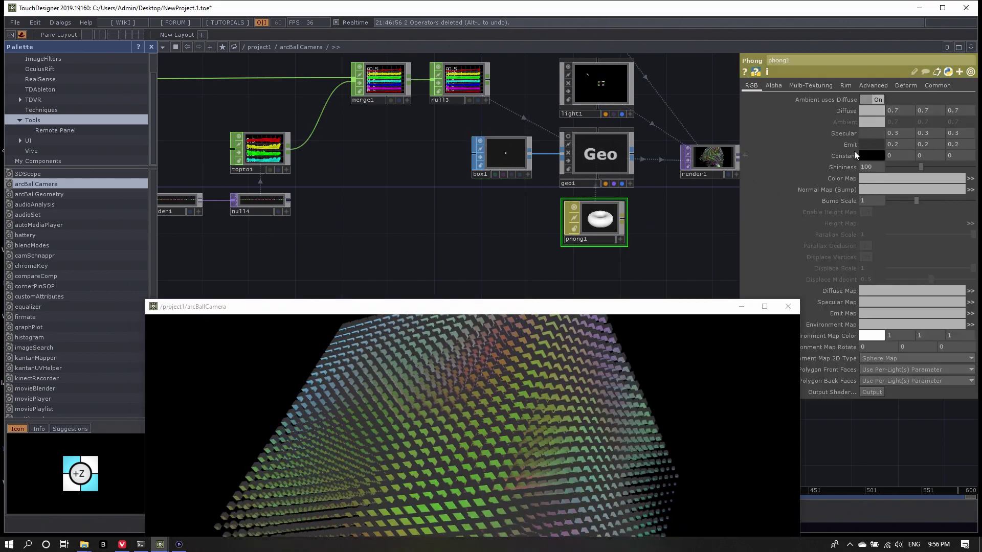
left_click_drag(843, 148, 841, 125)
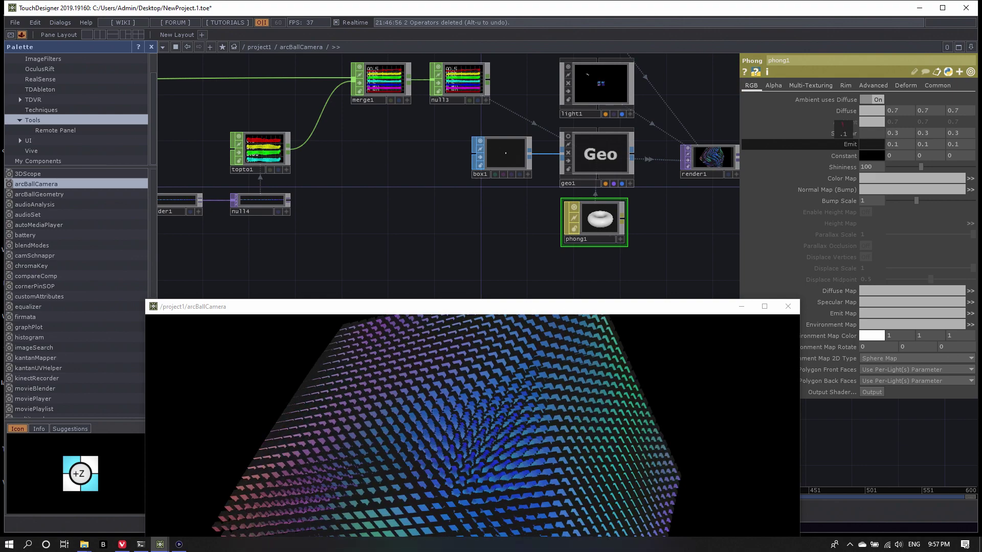
left_click_drag(842, 161, 872, 144)
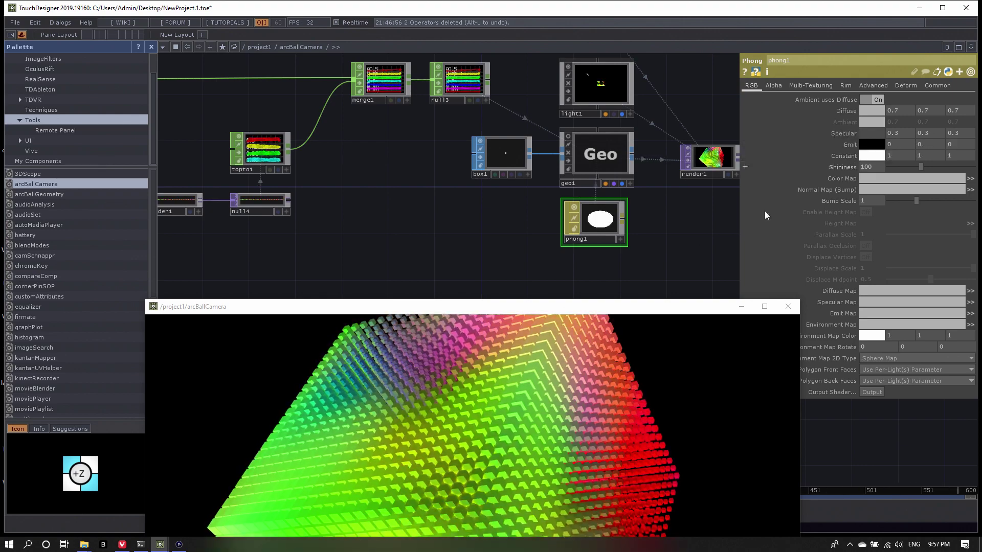
- Inspect the brighter instances from another angle in the arcBallCamera window and review the node chain from box2 to null3
left_click_drag(583, 307, 586, 94)
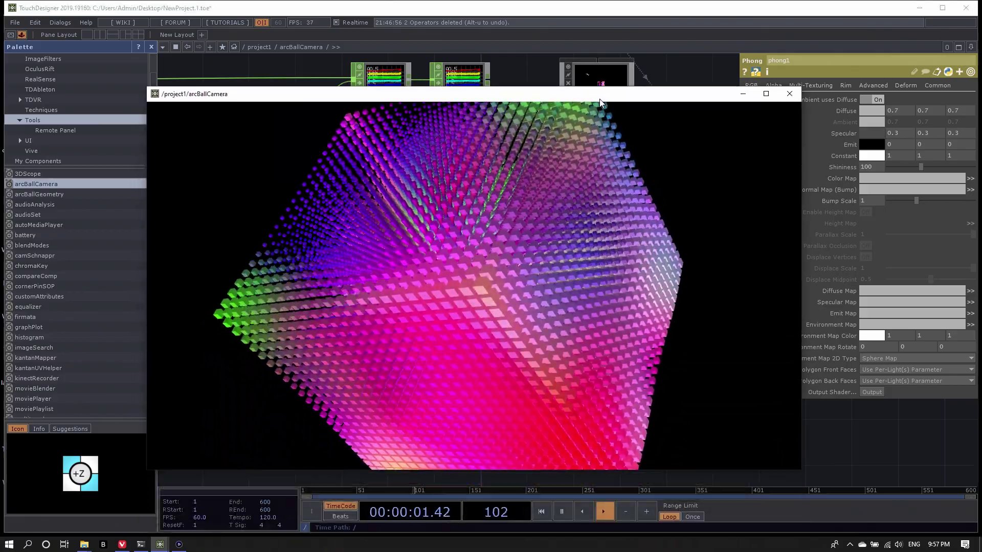
left_click_drag(563, 252, 518, 387)
key("h")
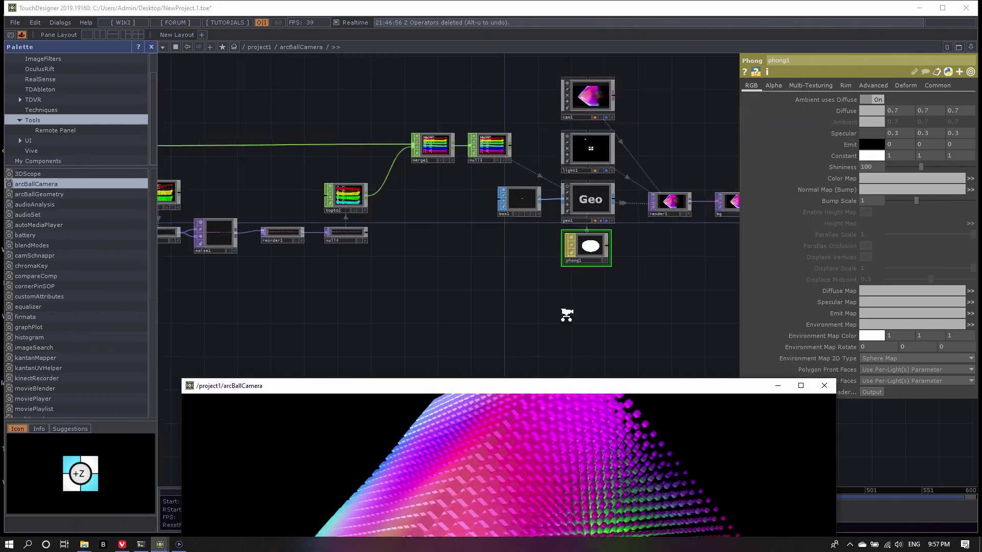
left_click_drag(308, 303, 365, 301)
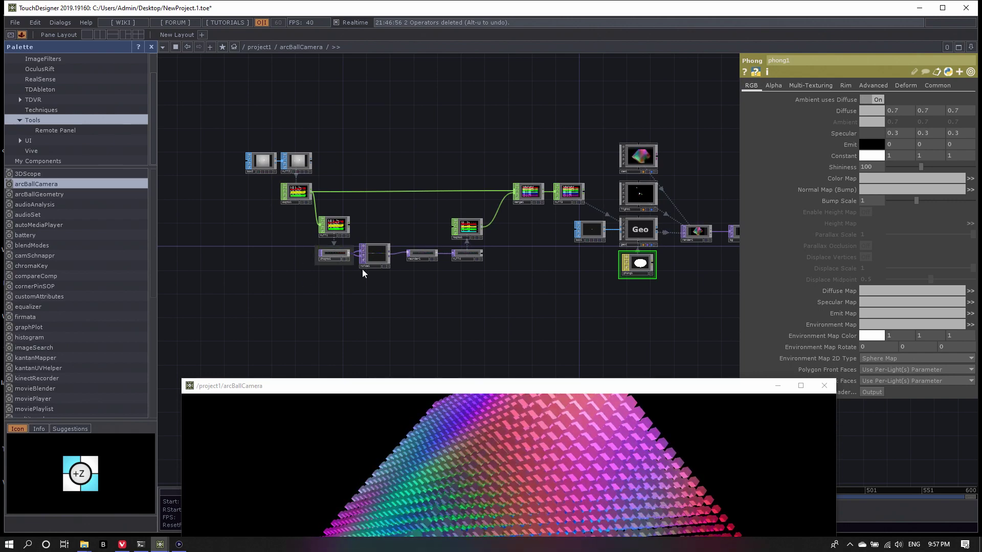
scroll(314, 186, "up", 5)
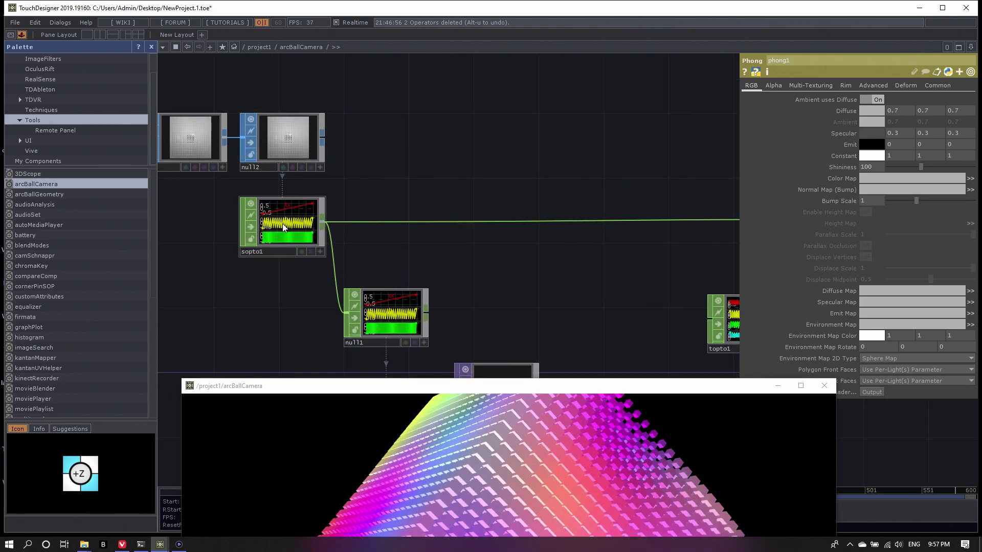
scroll(282, 223, "down", 3)
scroll(291, 189, "down", 1)
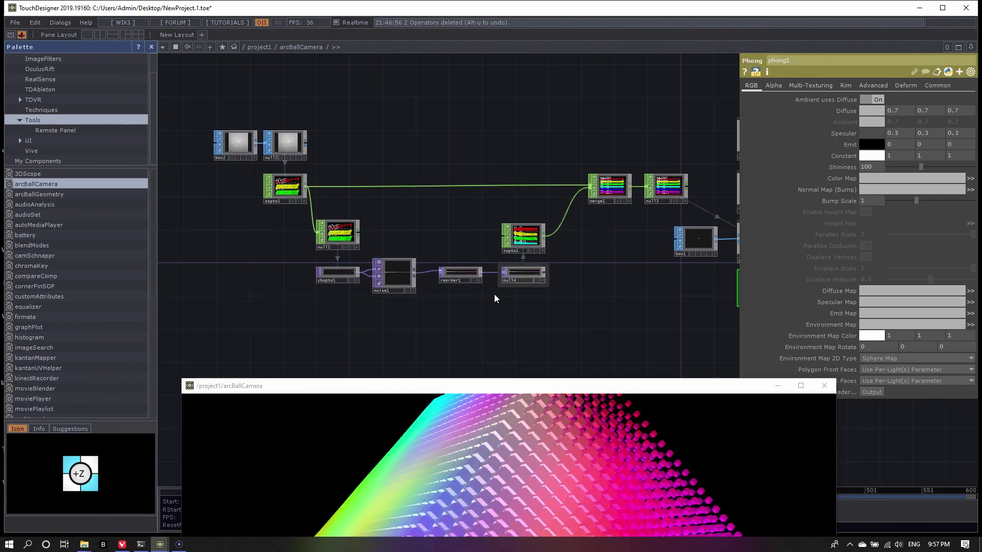
- Inspect the whole instanced cube in the arcBallCamera window and close that window
left_click_drag(612, 275, 628, 226)
left_click_drag(580, 387, 567, 55)
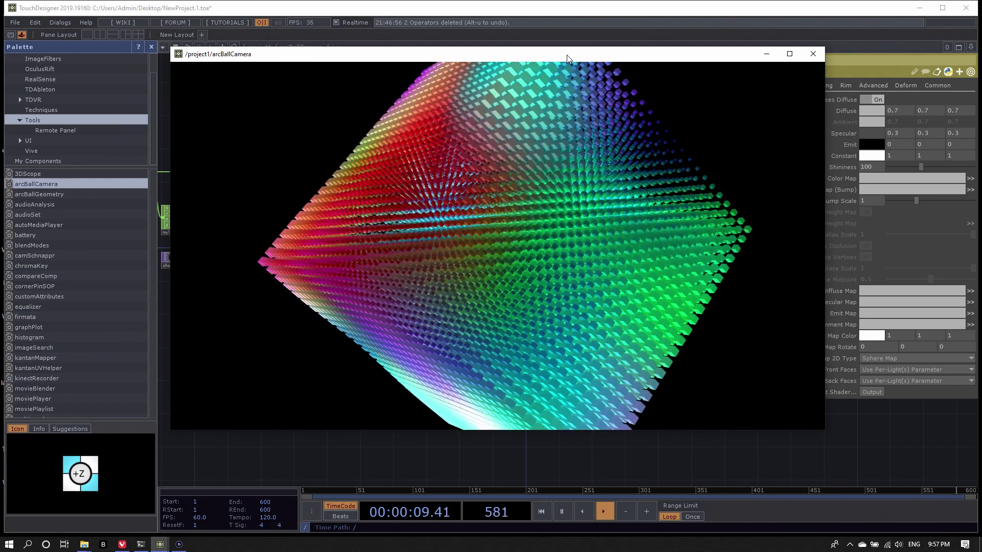
mouse_move(567, 58)
left_mouse_down()
mouse_move(606, 133)
mouse_move(569, 68)
left_mouse_up()
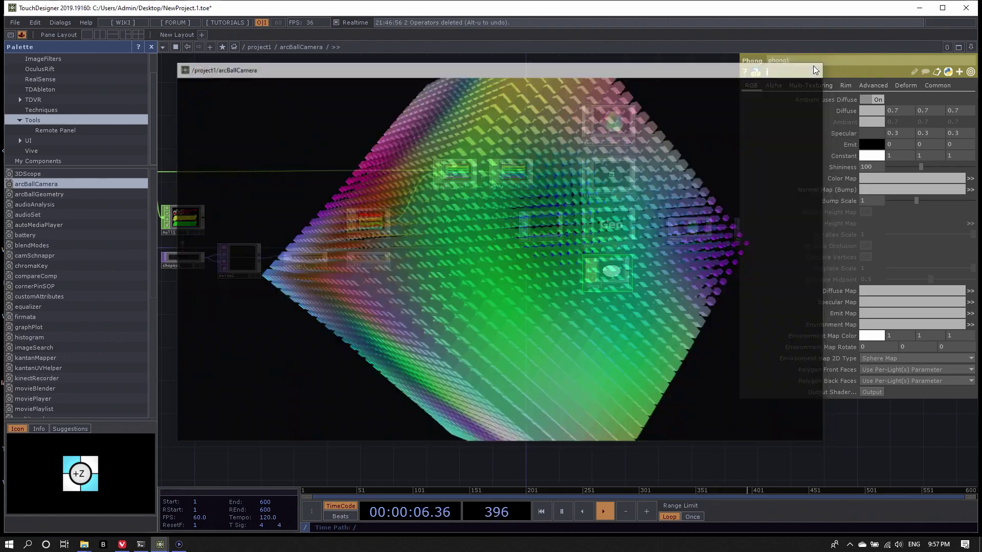
left_click(816, 67)
scroll(639, 276, "down", 3)
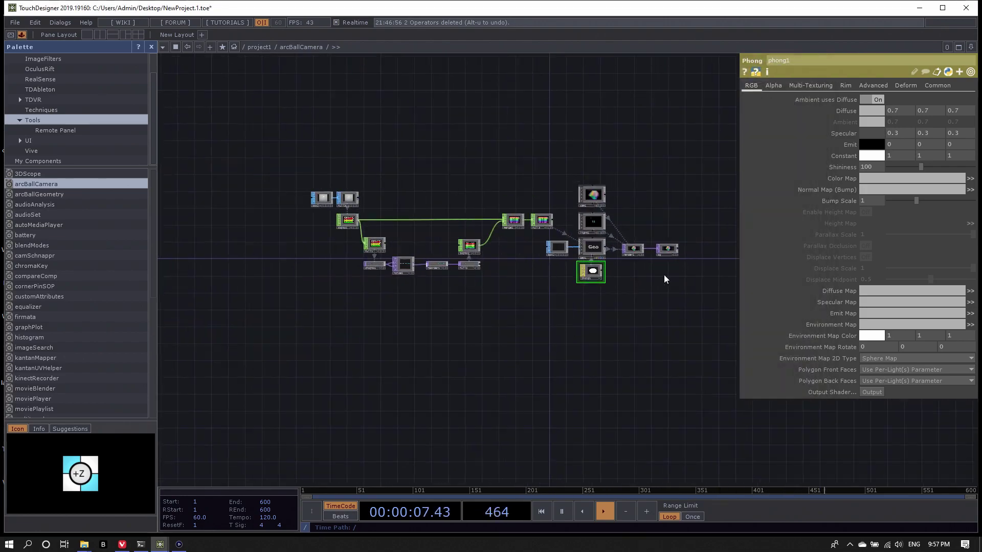
scroll(634, 271, "up", 5)
scroll(598, 267, "down", 4)
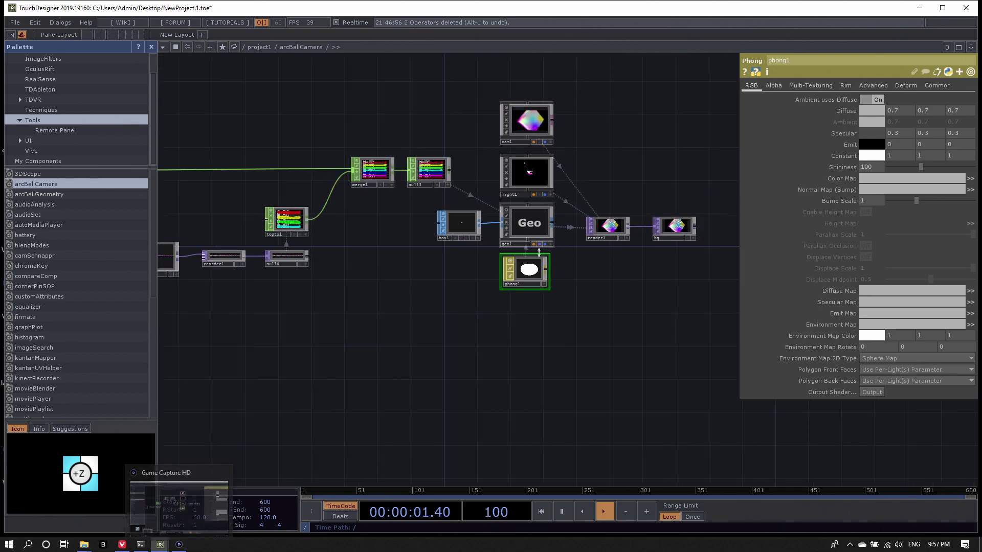
scroll(537, 277, "up", 3)
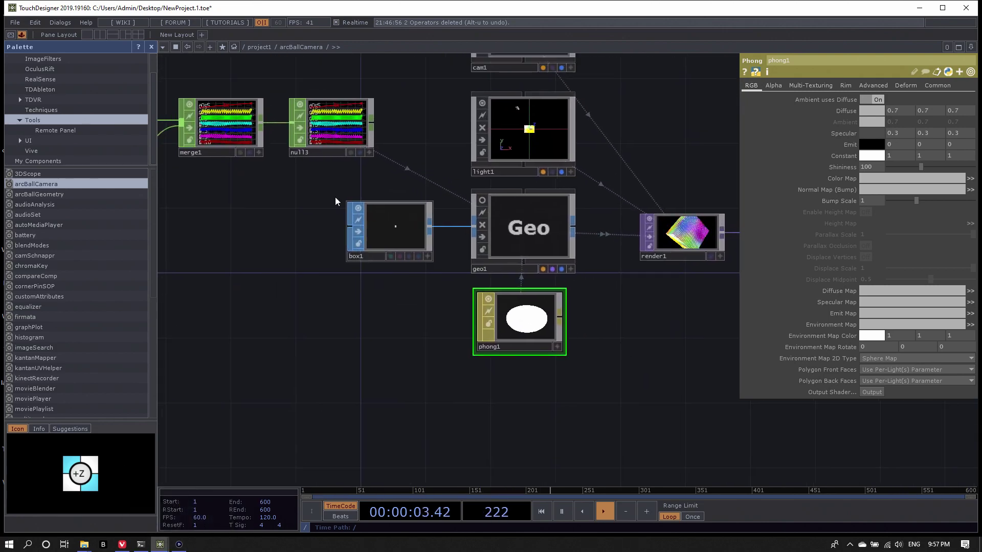
scroll(331, 222, "down", 4)
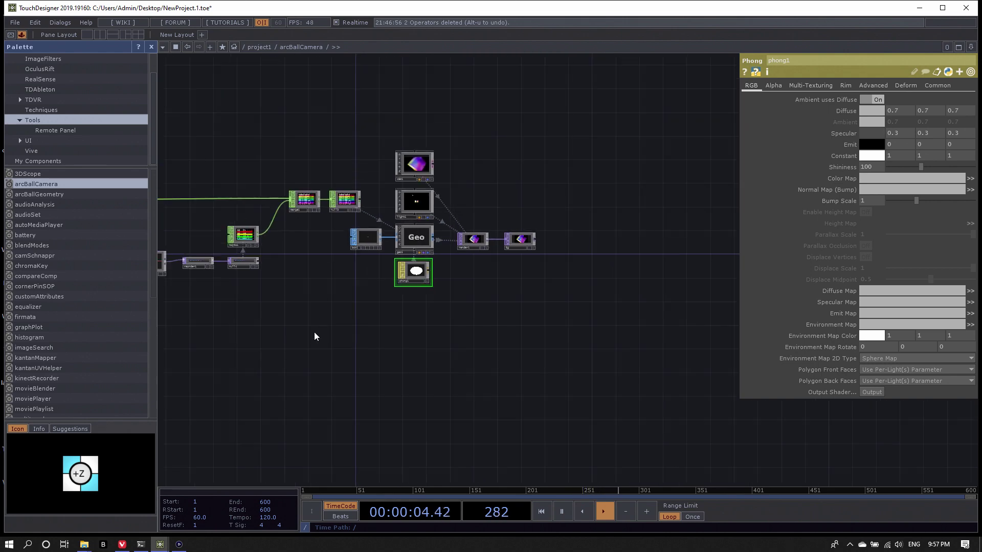
- Save the project to the Desktop under the new file name Instancing_22.toe
left_click(14, 22)
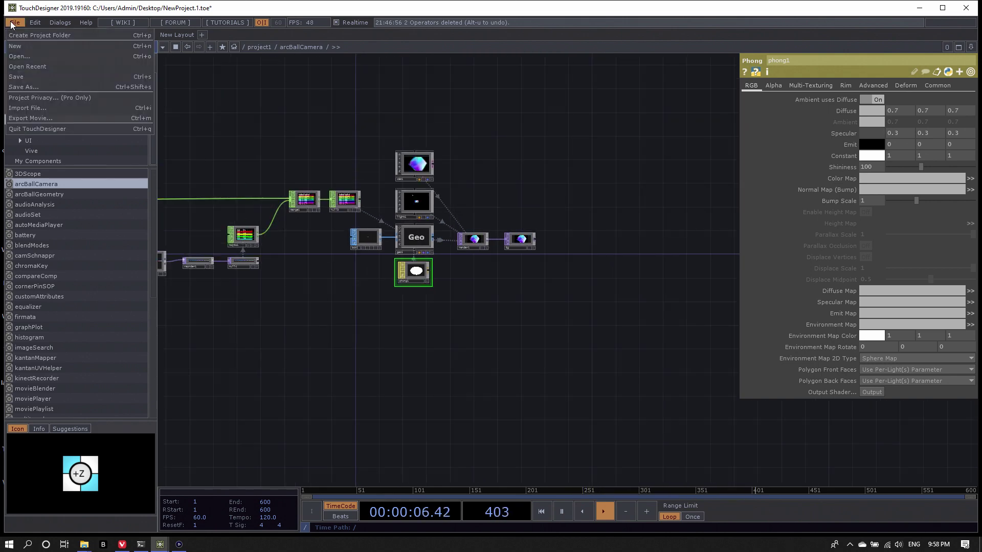
left_click(36, 87)
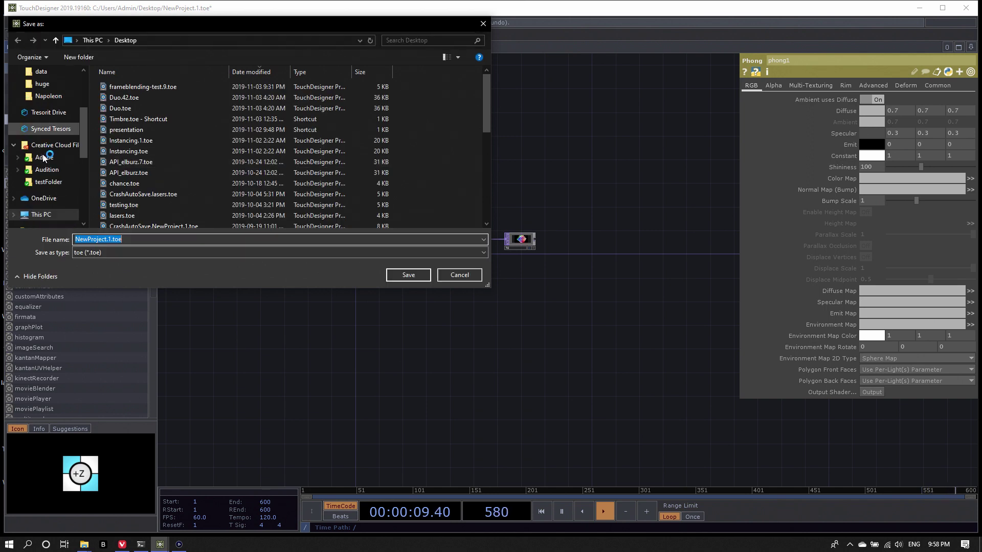
left_click(48, 104)
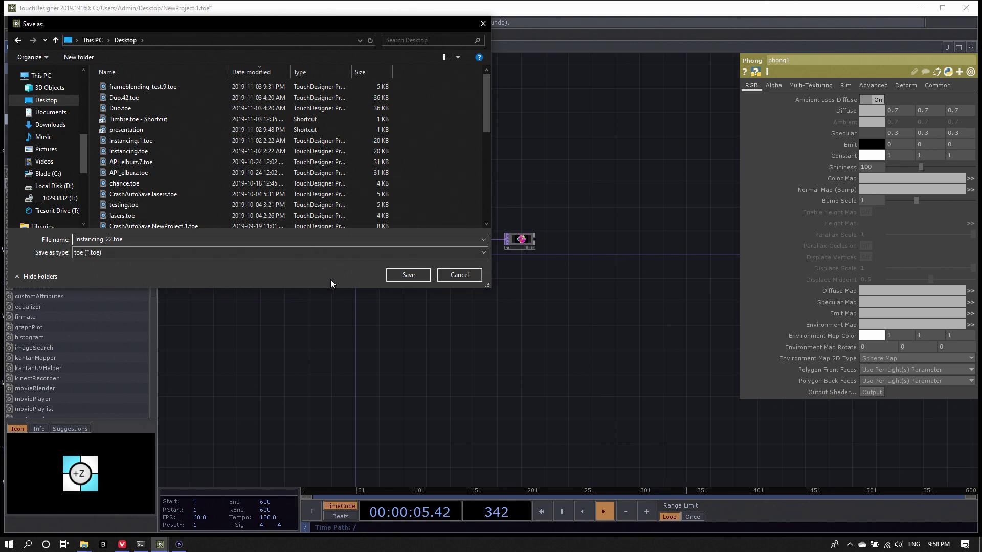
left_click(418, 278)
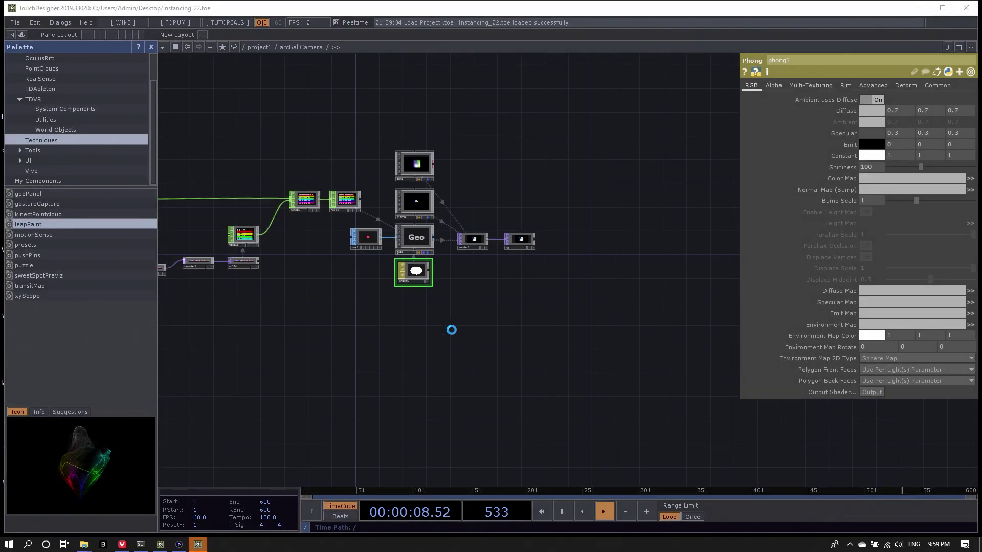
- Close the Palette in the newer TouchDesigner build to give the network more room
left_click(152, 47)
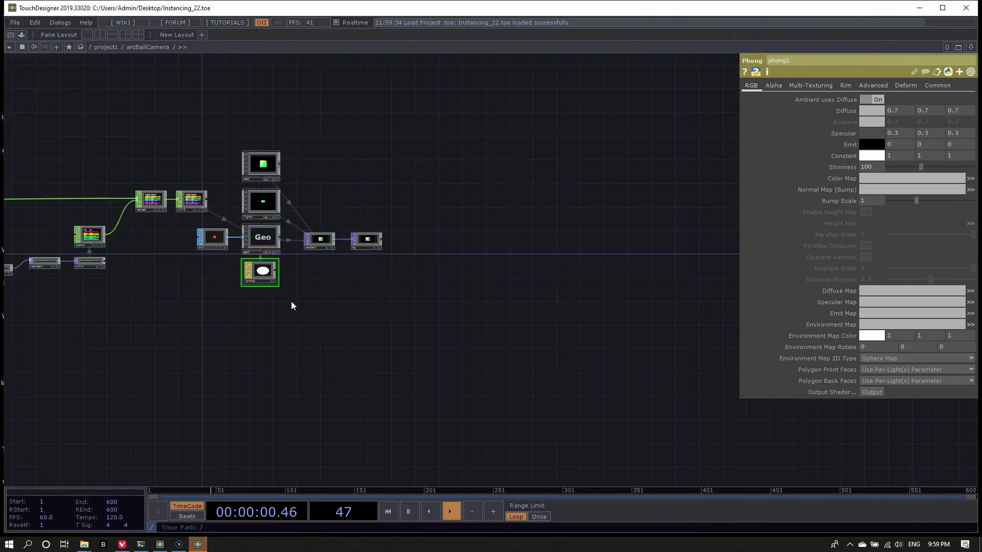
left_click_drag(202, 327, 480, 329)
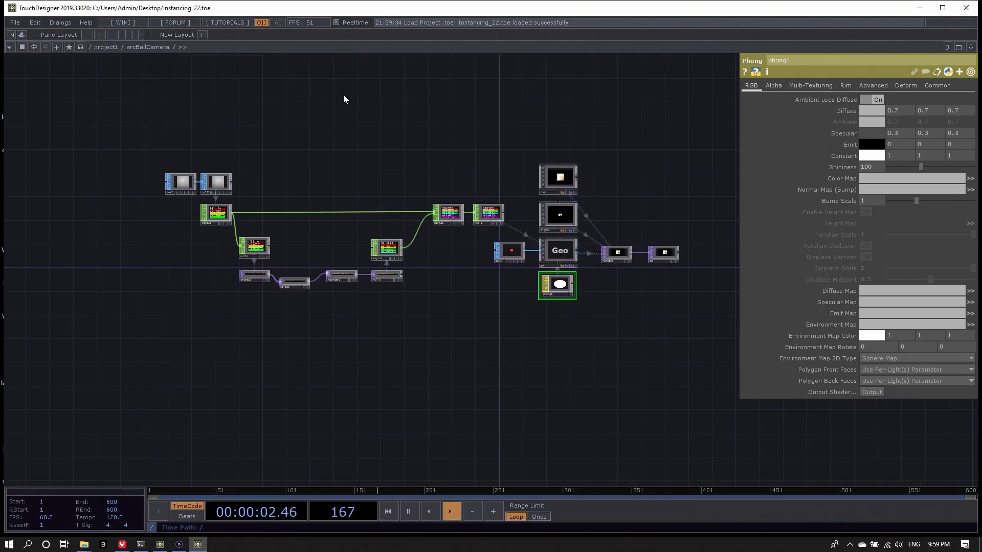
left_click_drag(342, 94, 357, 117)
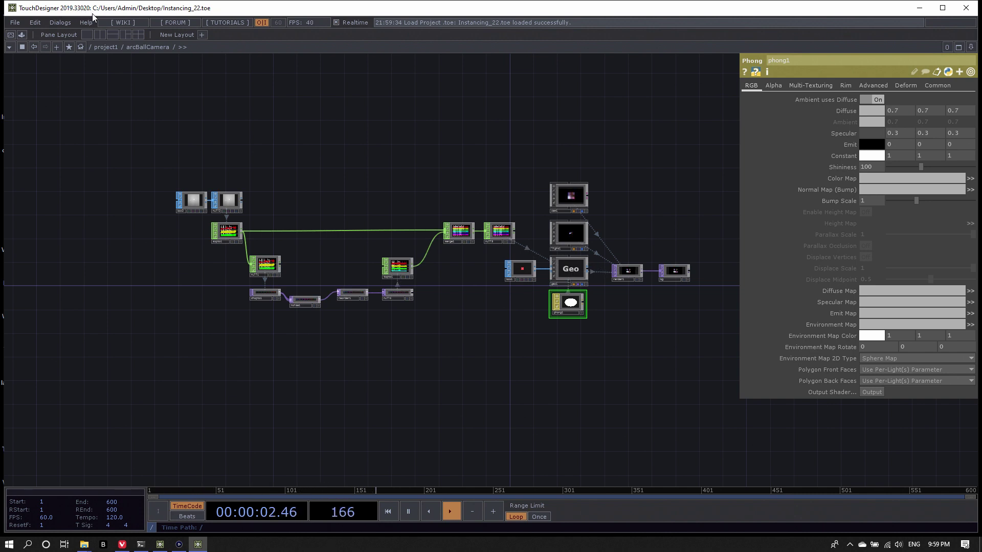
left_click_drag(439, 139, 422, 146)
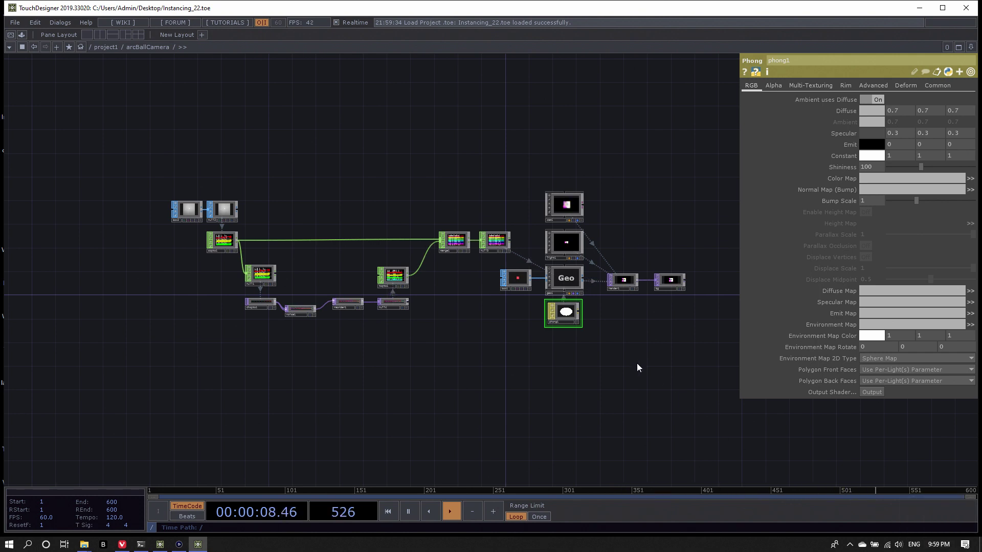
left_click_drag(622, 378, 621, 375)
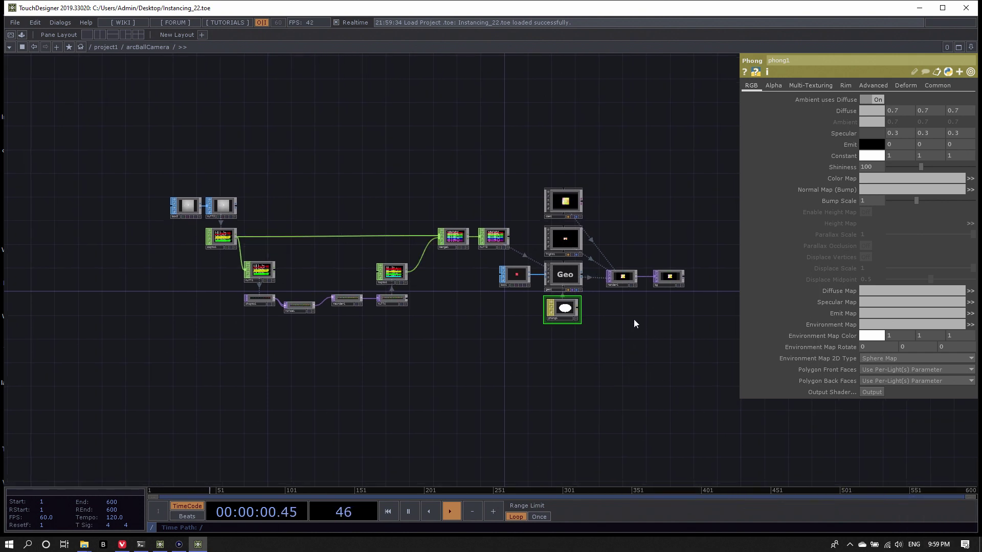
- Review geo1's translate, scale and color instancing parameters and the box2 and null2 source nodes
scroll(634, 318, "up", 2)
left_click(547, 260)
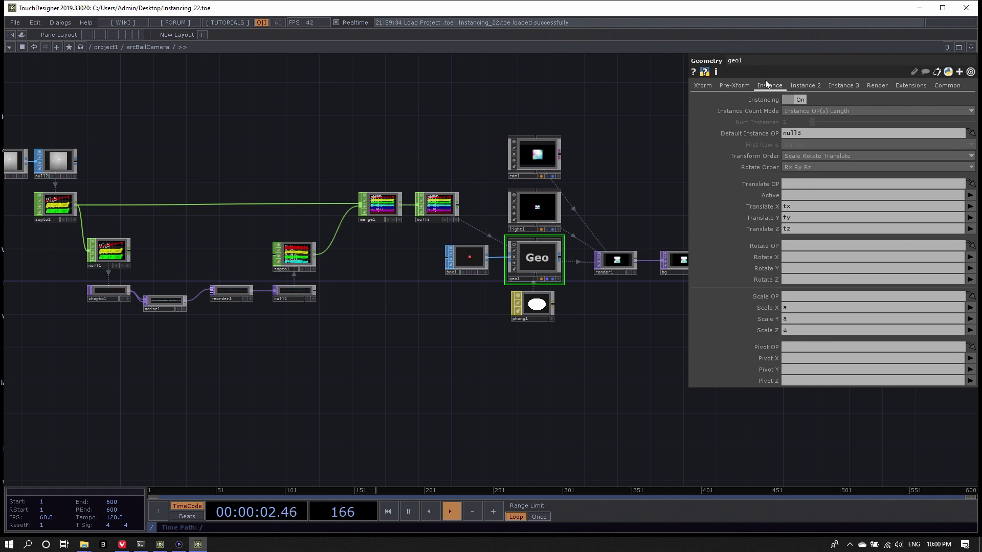
left_click(795, 85)
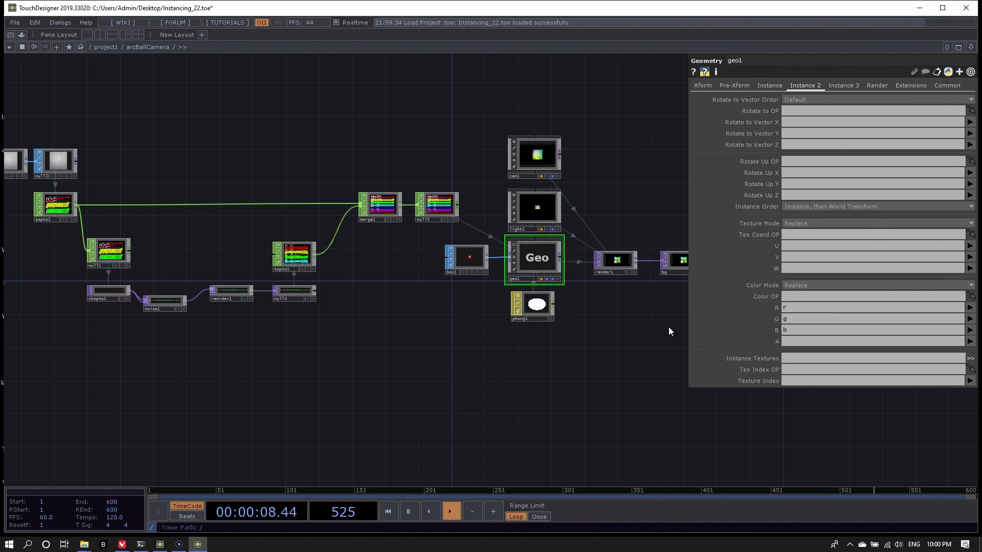
left_click_drag(490, 369, 497, 369)
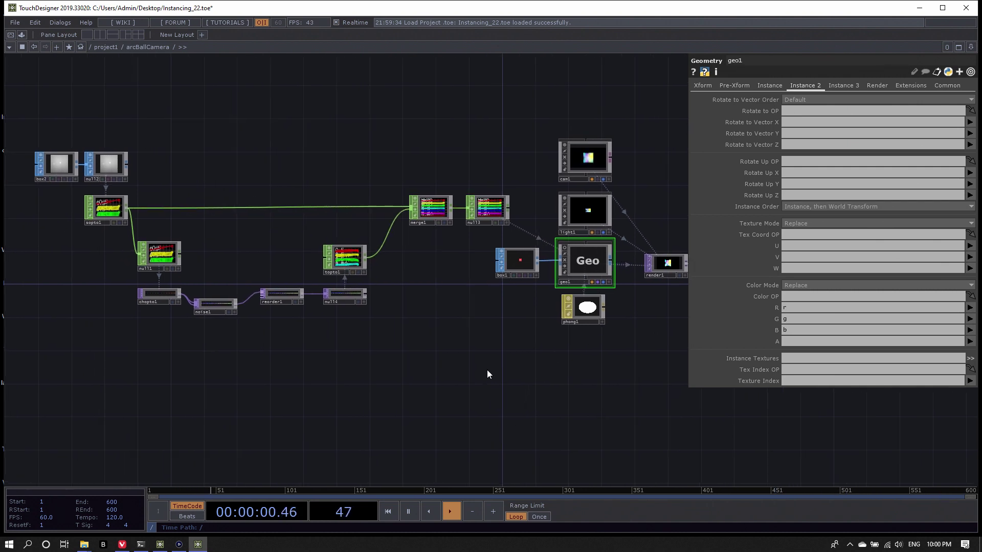
left_click_drag(50, 125, 110, 165)
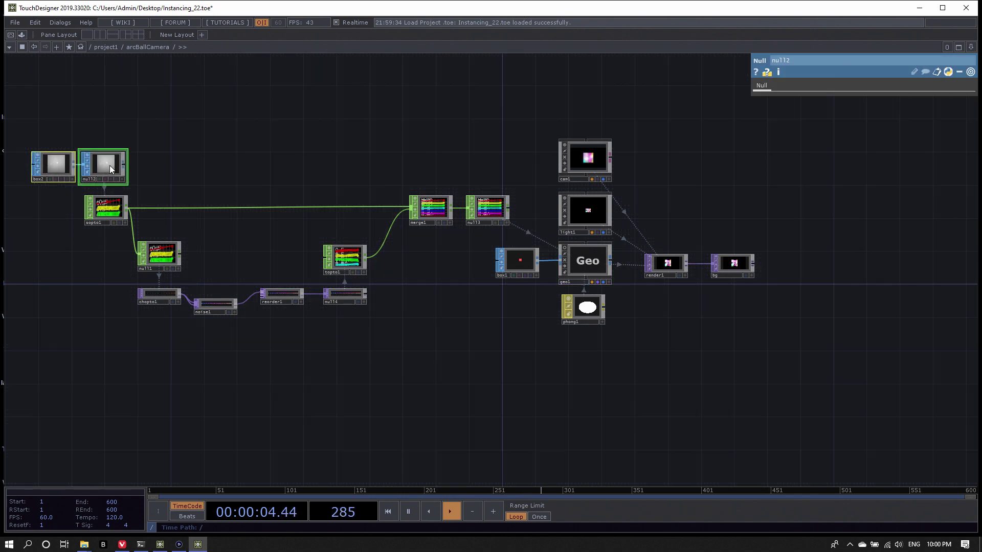
- Assign null2 as geo1's instance Translate OP and read the warnings on geo1
left_click(595, 259)
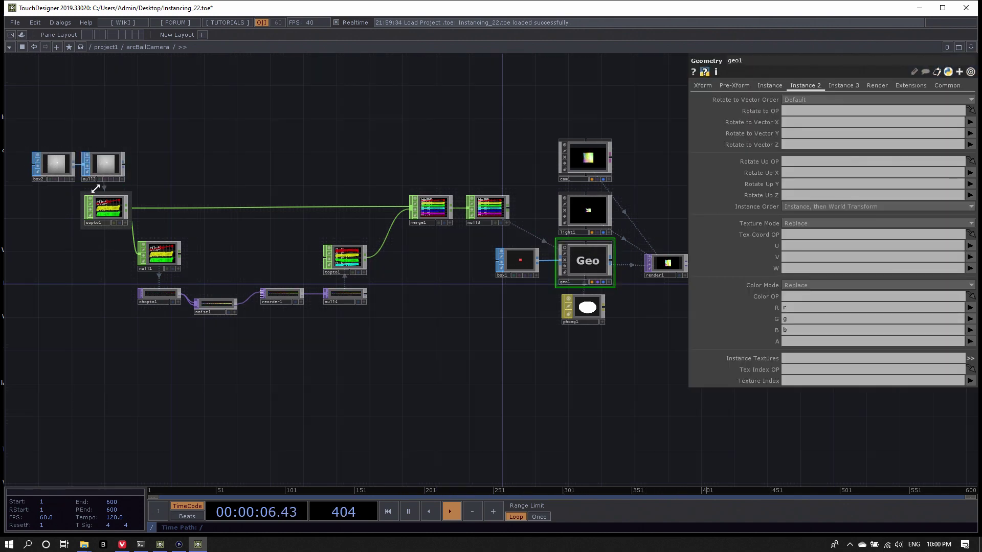
scroll(103, 167, "up", 5)
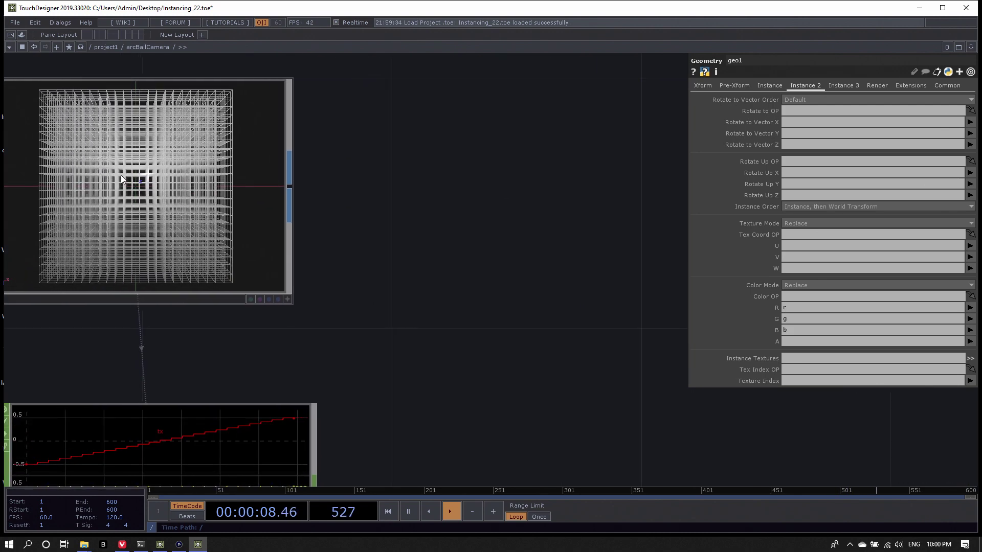
scroll(121, 175, "down", 8)
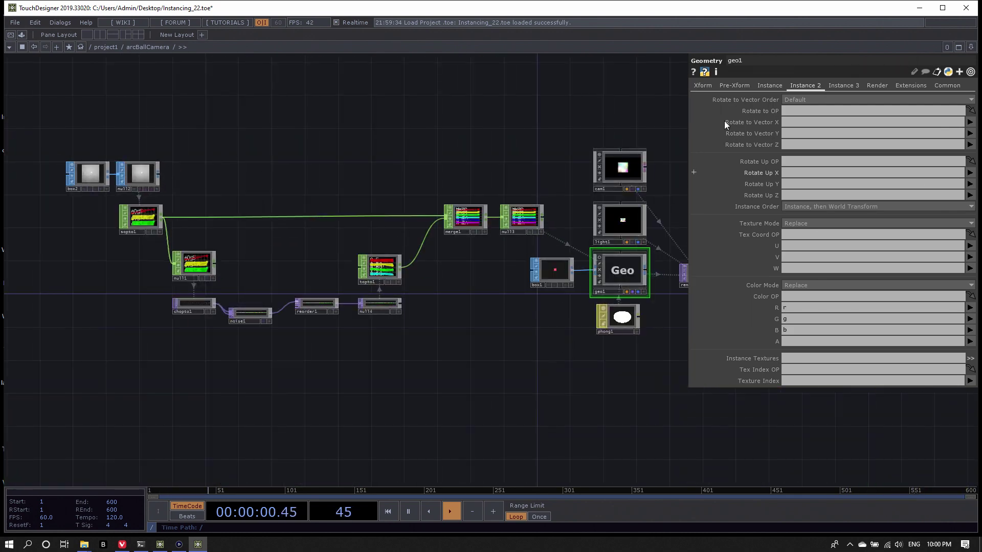
left_click(766, 85)
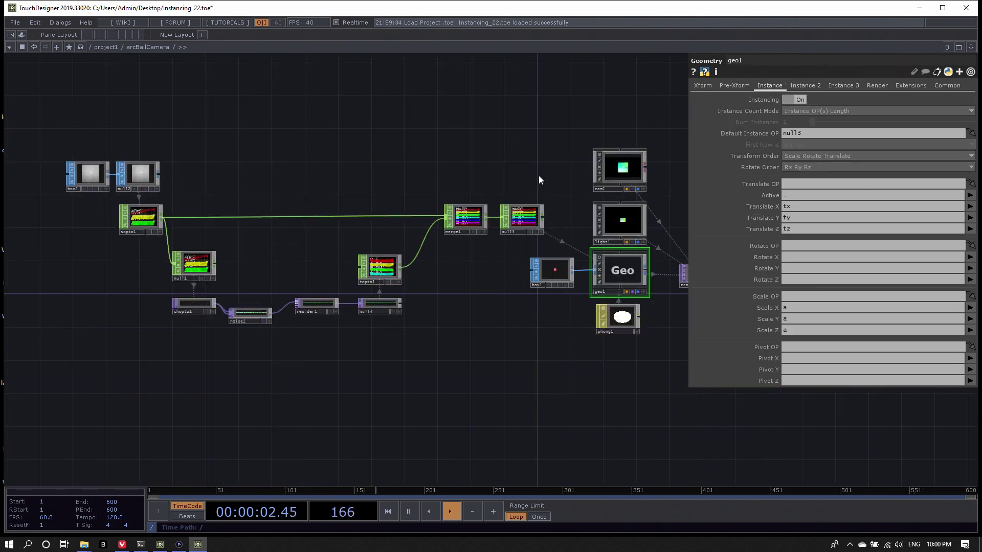
left_click_drag(134, 170, 811, 182)
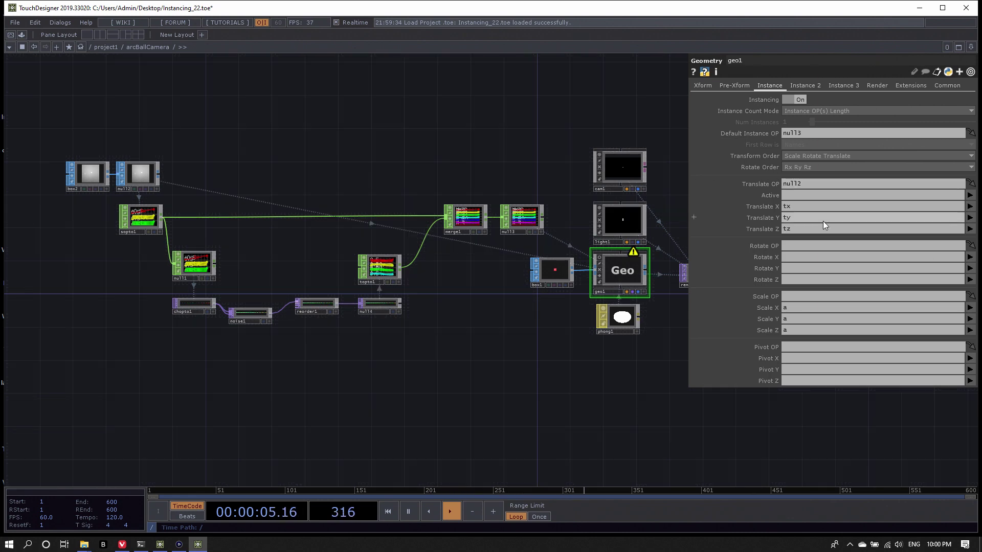
middle_click(622, 261)
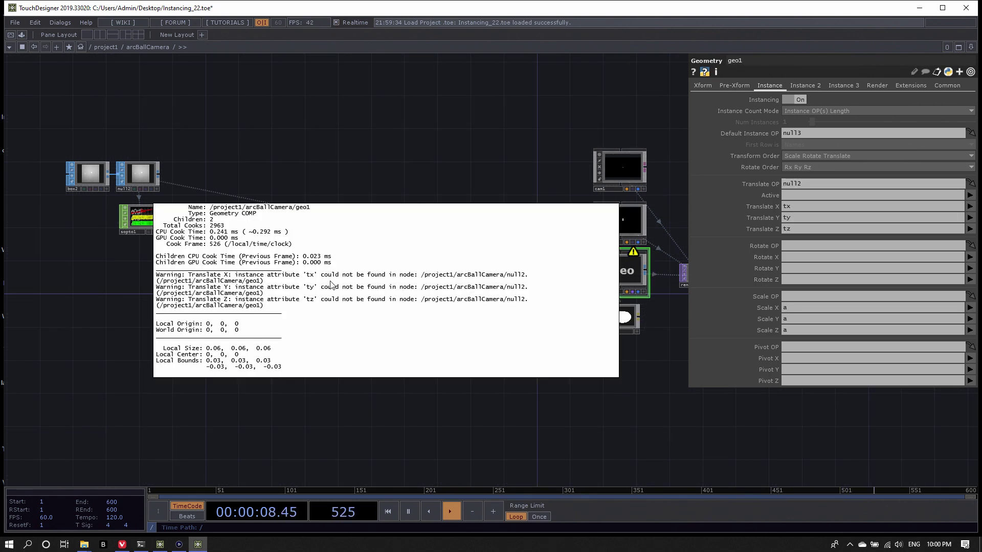
middle_click_drag(564, 136, 473, 135)
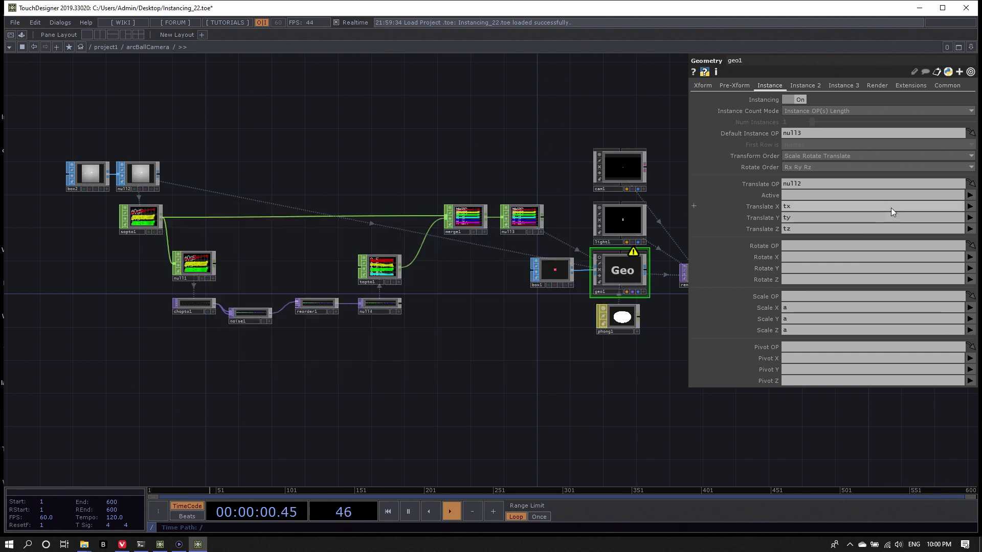
- Set geo1's instance Translate X, Y and Z to P(0), P(1) and P(2)
left_click(970, 207)
left_click(965, 217)
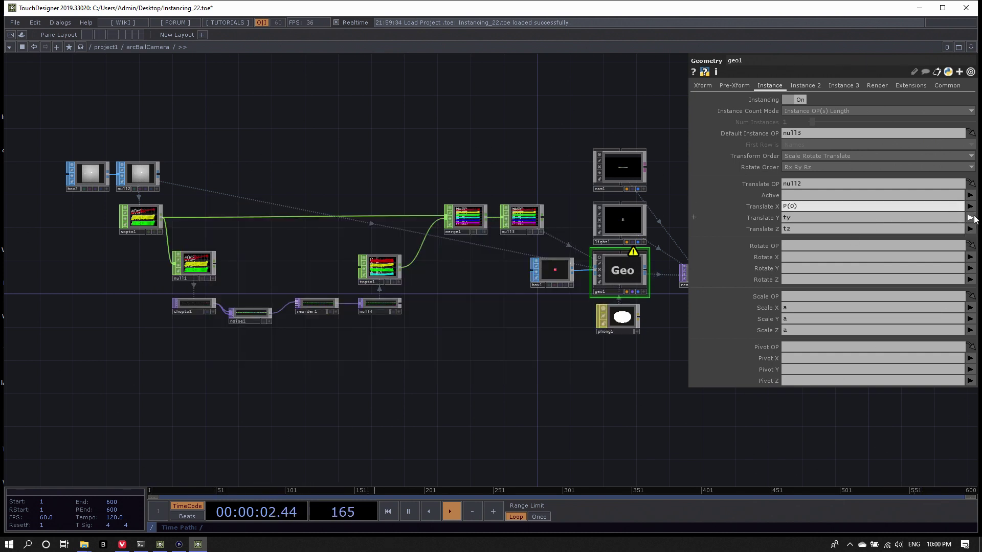
left_click(969, 217)
left_click(970, 237)
left_click(970, 229)
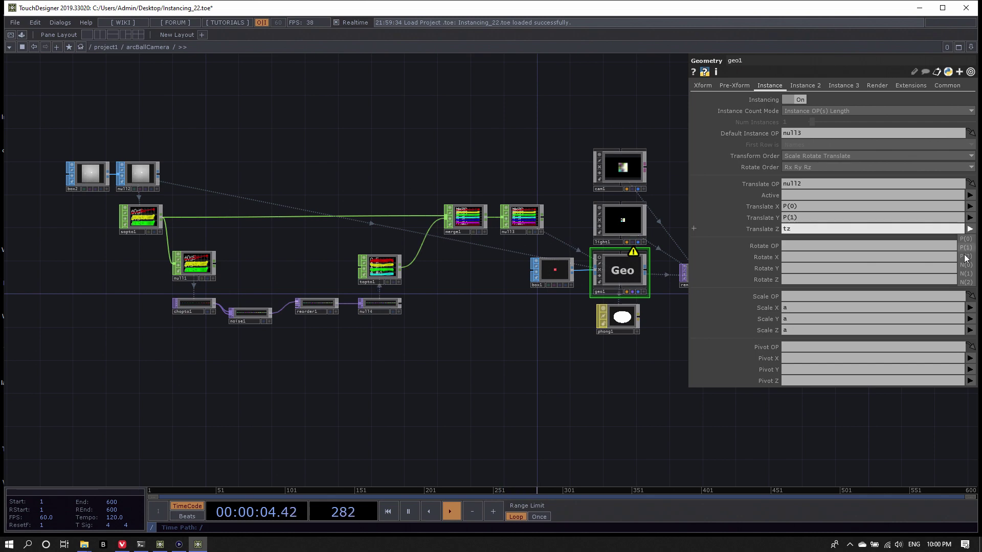
left_click(966, 256)
- Examine the topto1 node's information, including its cook time and the ranges of its channels
left_click_drag(397, 368, 293, 335)
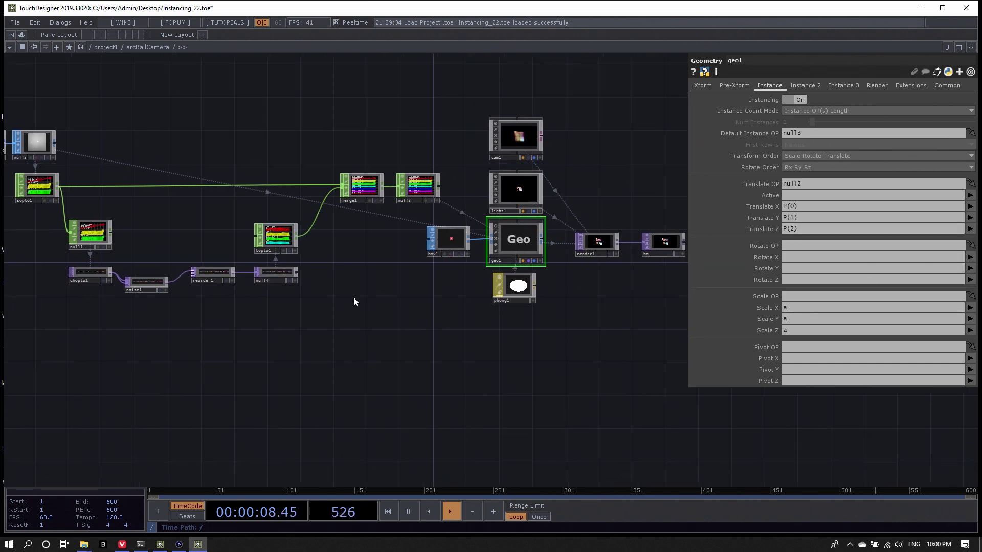
scroll(297, 289, "up", 2)
scroll(296, 289, "up", 3)
left_click_drag(312, 265, 398, 335)
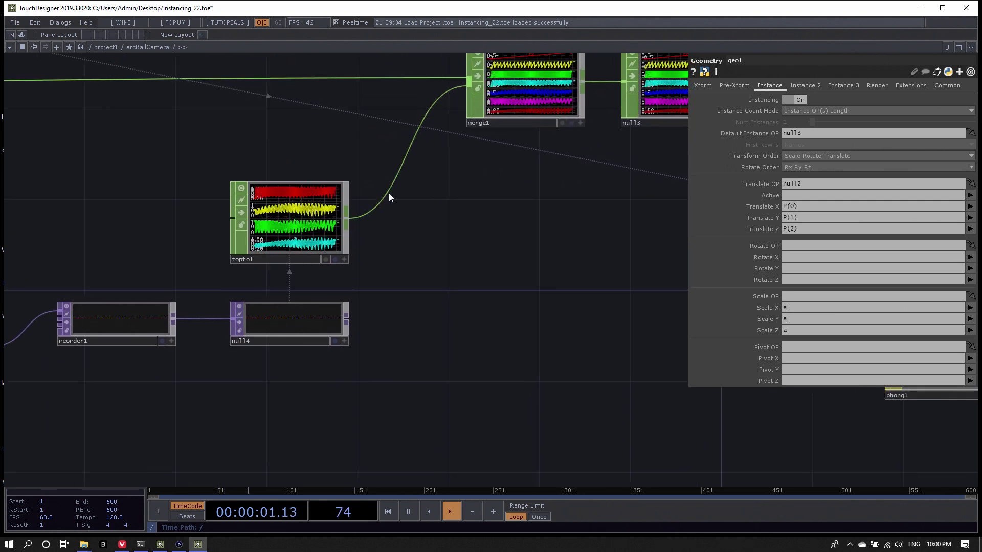
middle_click(268, 210)
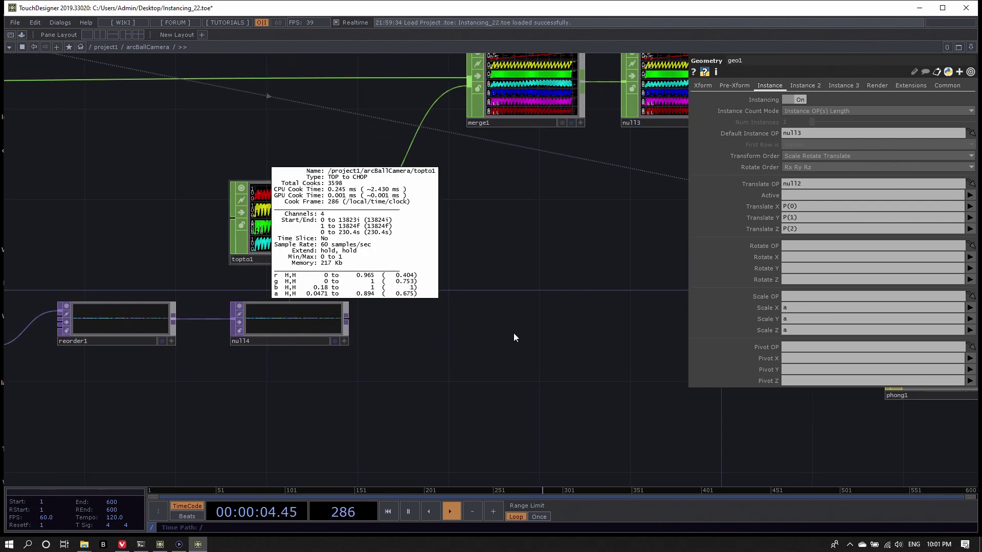
mouse_move(300, 321)
left_mouse_down()
mouse_move(477, 302)
mouse_move(300, 305)
mouse_move(293, 328)
left_mouse_up()
- Assign the null4 TOP as geo1's instance Scale OP
scroll(302, 357, "down", 4)
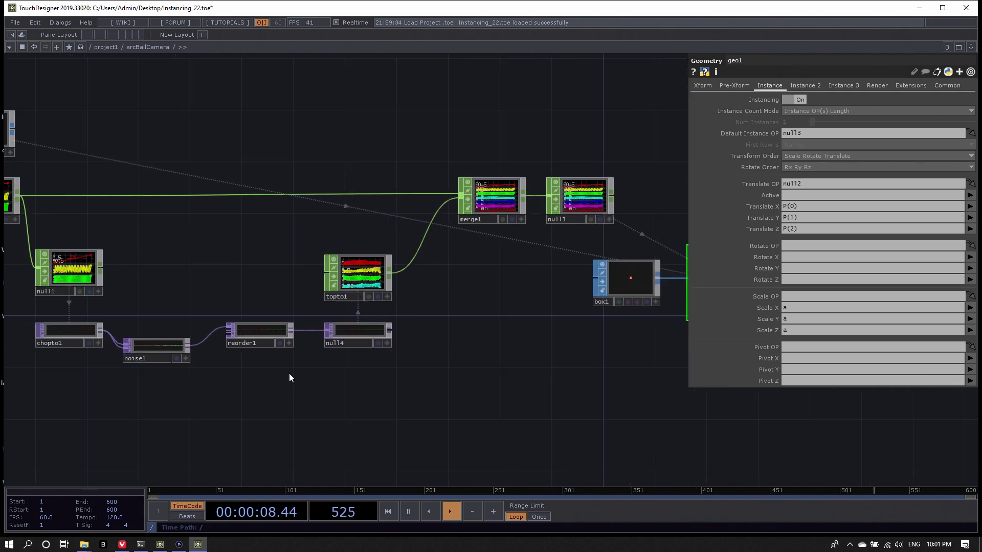
scroll(358, 335, "up", 3)
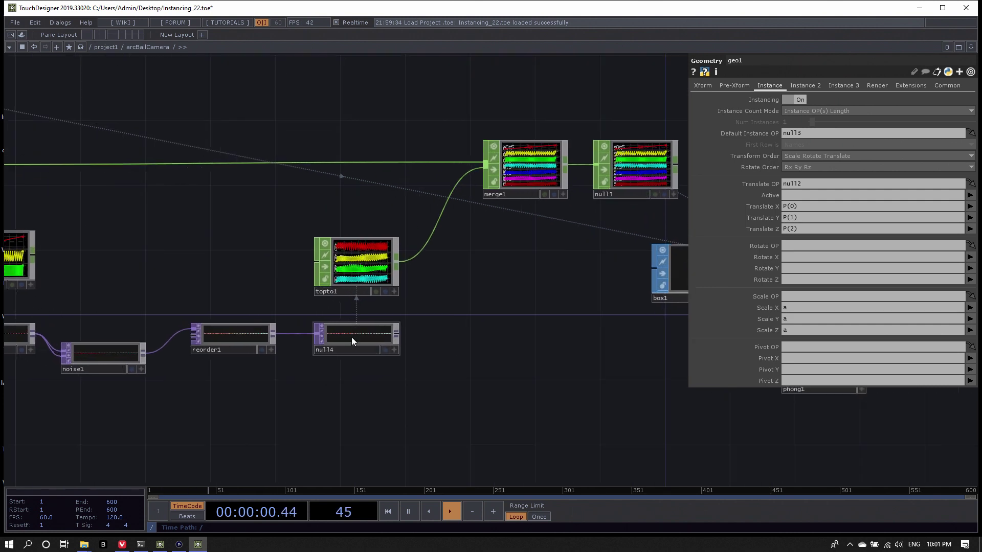
left_click_drag(351, 336, 807, 295)
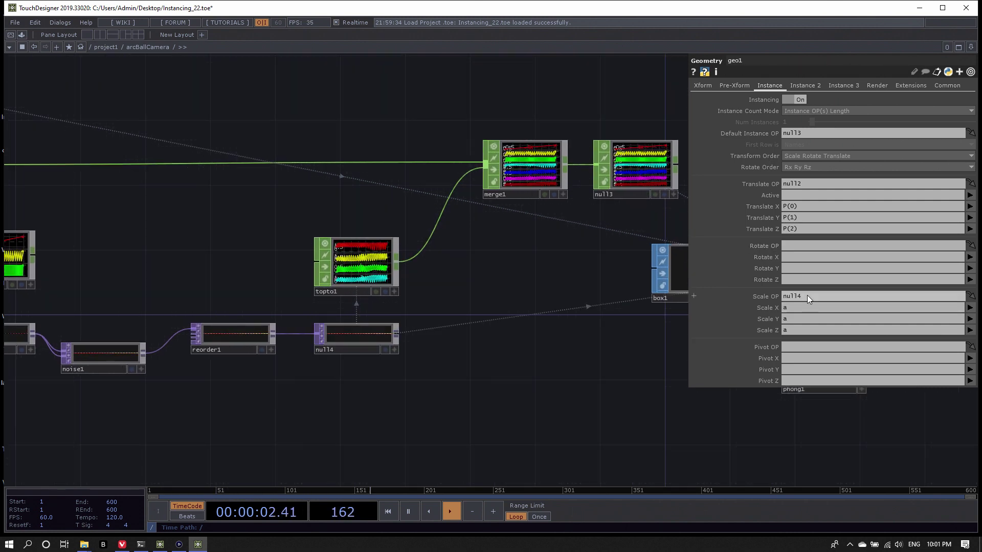
scroll(542, 353, "right", 2)
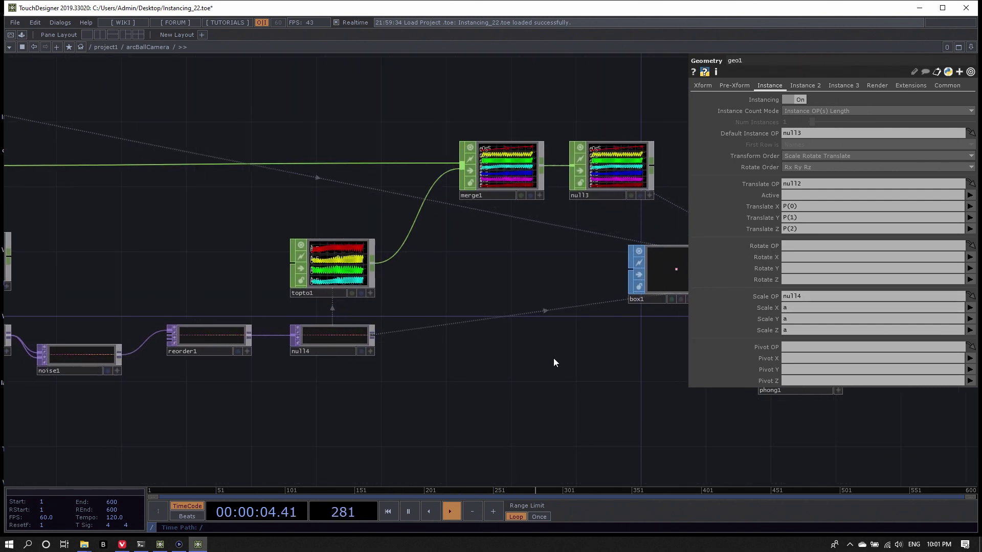
- Assign the null4 TOP as geo1's instance Color OP
left_click(802, 86)
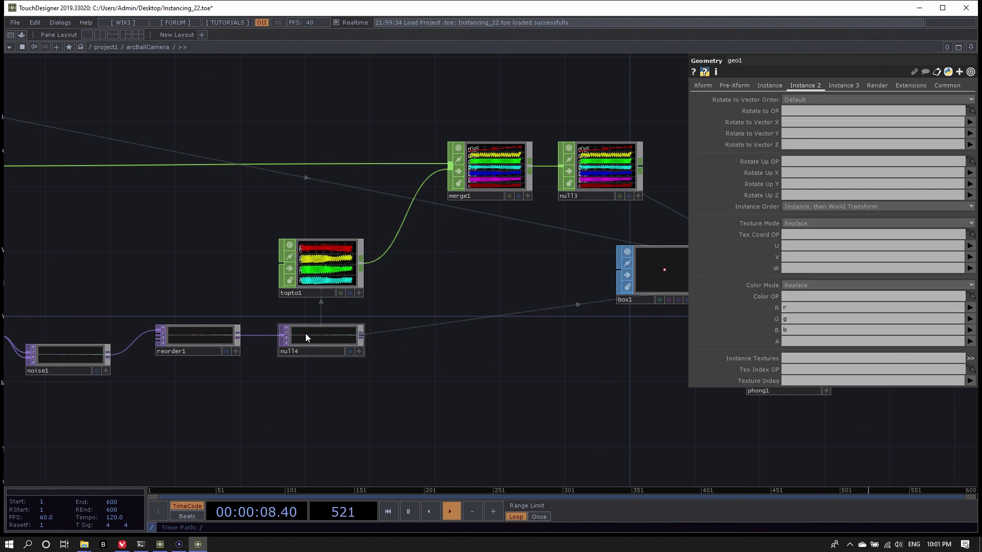
left_click_drag(348, 335, 805, 295)
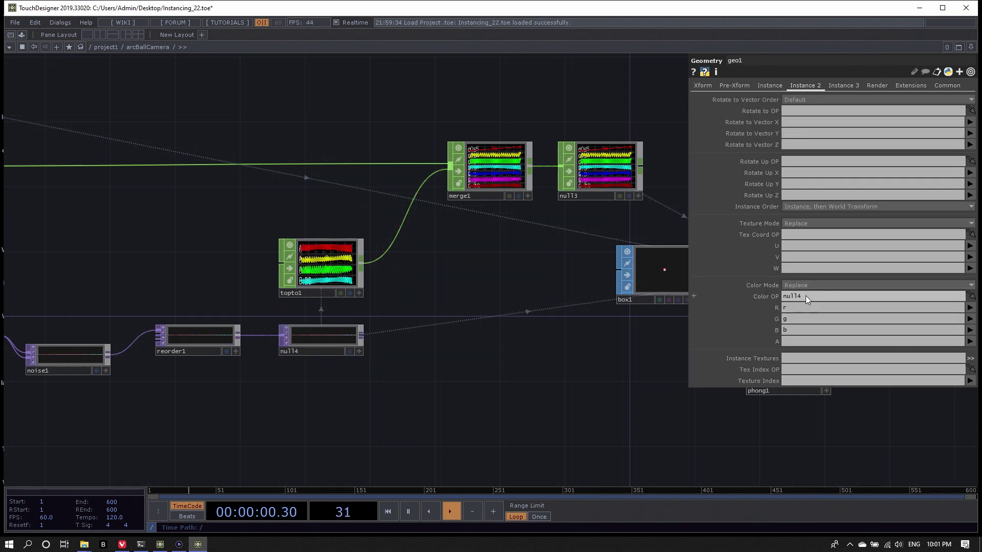
- Clear geo1's Default Instance OP and delete the topto1, merge1 and null3 nodes
scroll(373, 418, "down", 3)
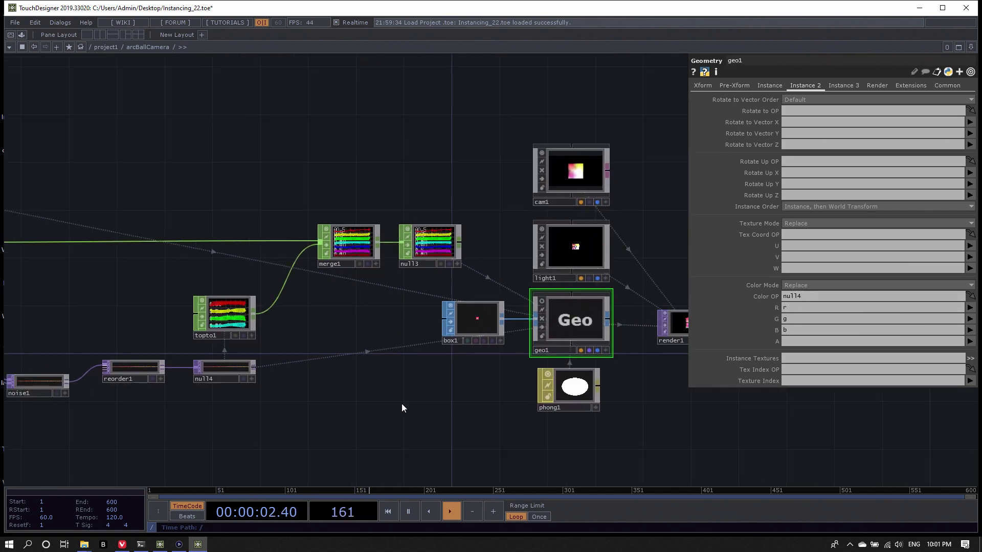
right_click_drag(203, 198, 423, 308)
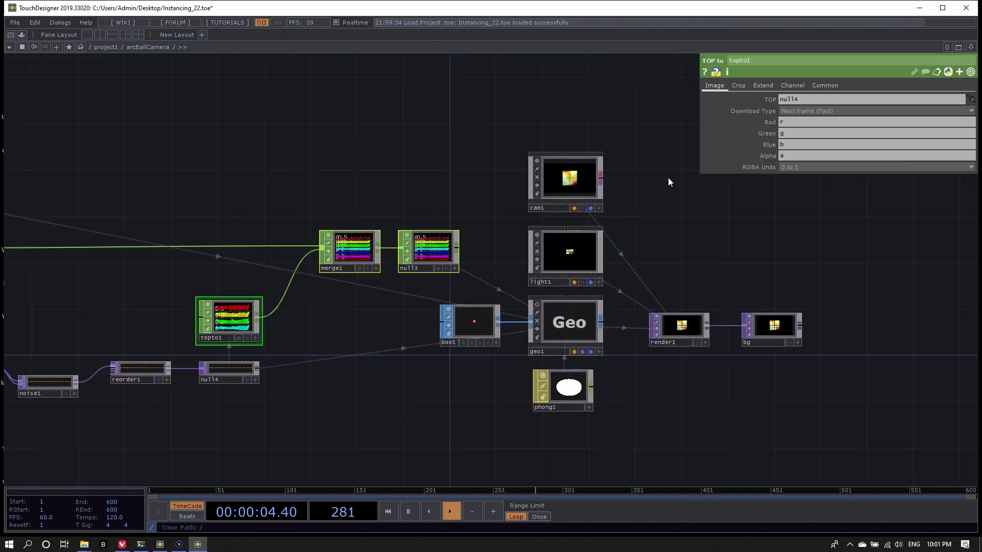
left_click(561, 309)
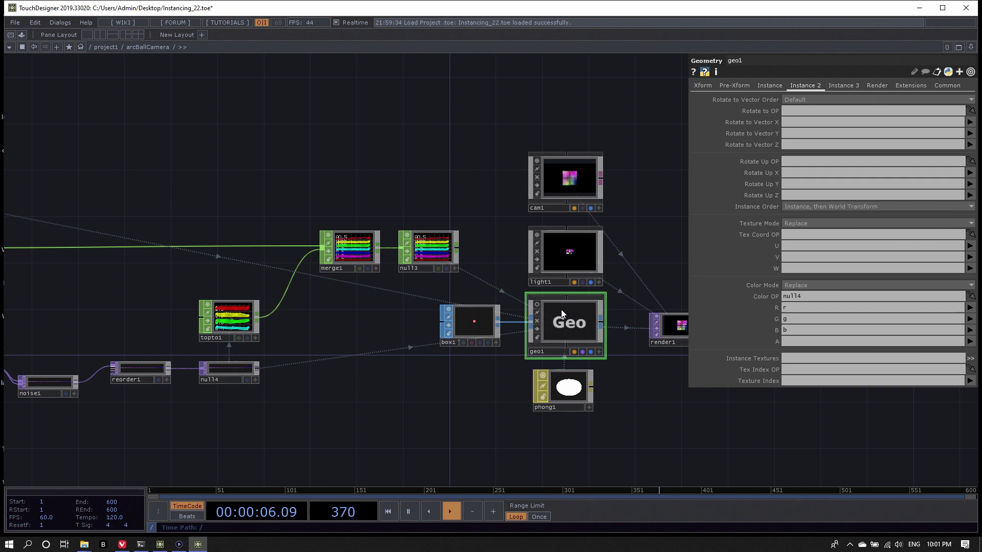
left_click(764, 85)
left_click(805, 130)
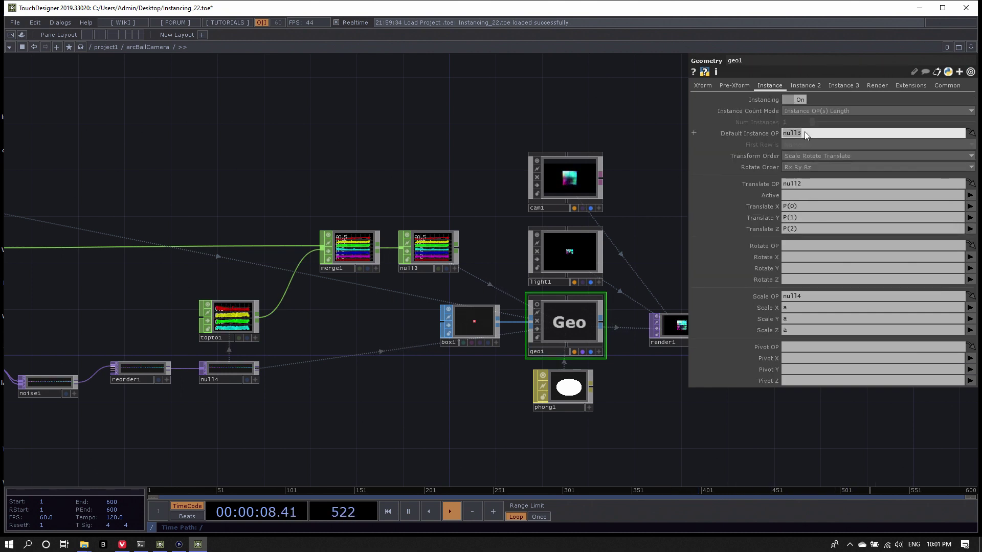
key("BackSpace")
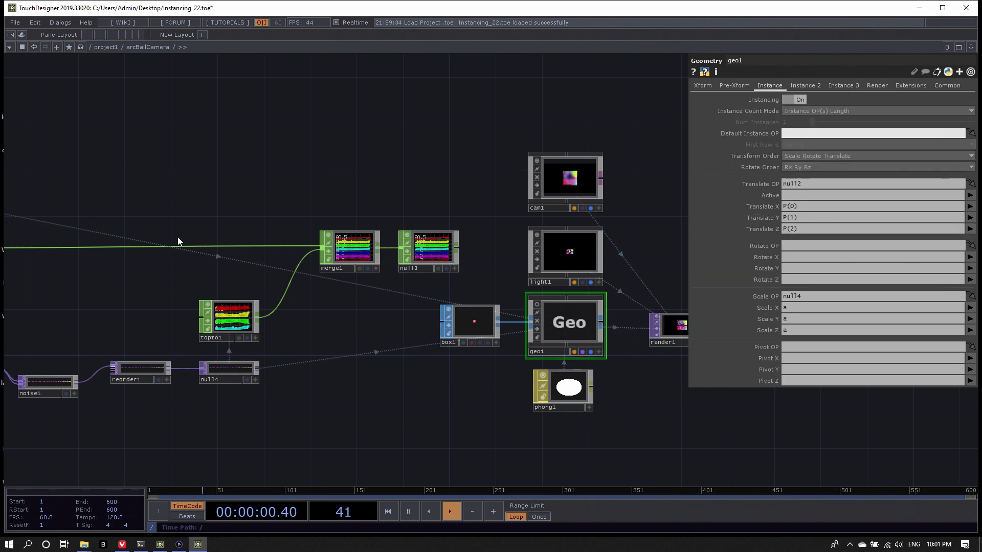
left_click_drag(193, 198, 409, 315)
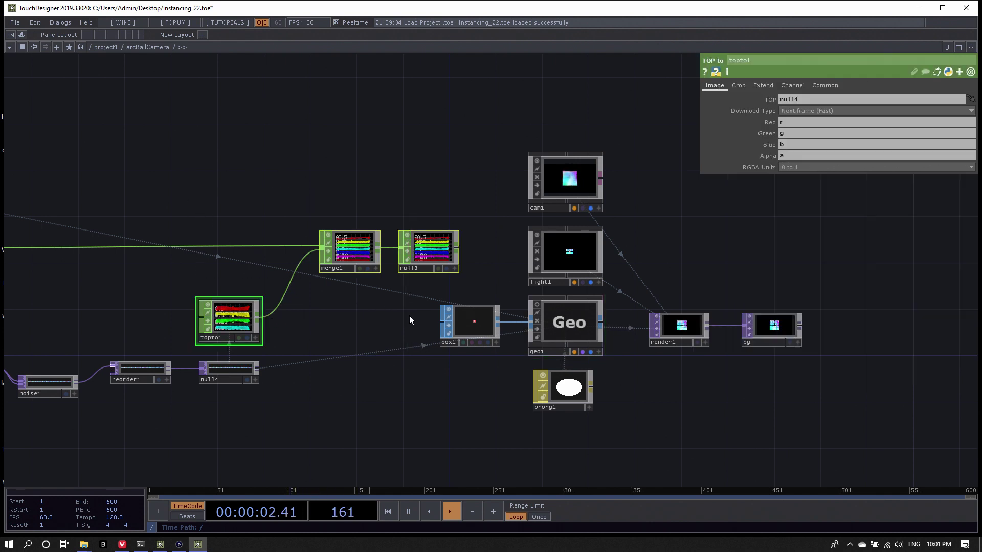
key("Delete")
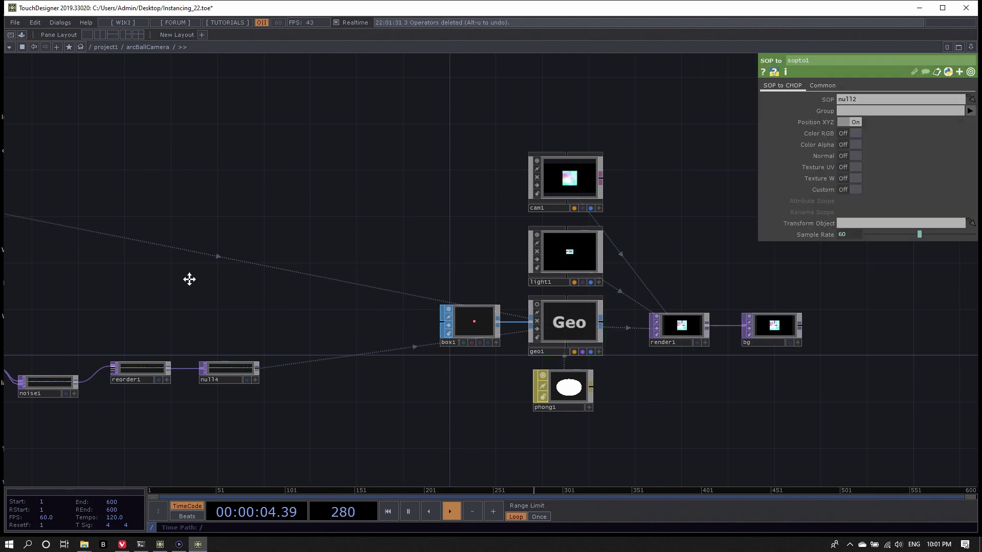
- Move the chopto1, noise1, reorder1 and null4 nodes up into one row with the null1 CHOP
left_click_drag(189, 278, 400, 277)
left_click_drag(192, 314, 195, 249)
mouse_move(136, 330)
left_mouse_down()
mouse_move(513, 408)
mouse_move(503, 410)
left_mouse_up()
left_click_drag(247, 372, 364, 238)
left_click(363, 252)
left_click_drag(541, 235, 532, 235)
left_click_drag(541, 316, 281, 303)
- Set geo1's instance Scale Y to the a channel
left_click(784, 322)
type("a")
key("Return")
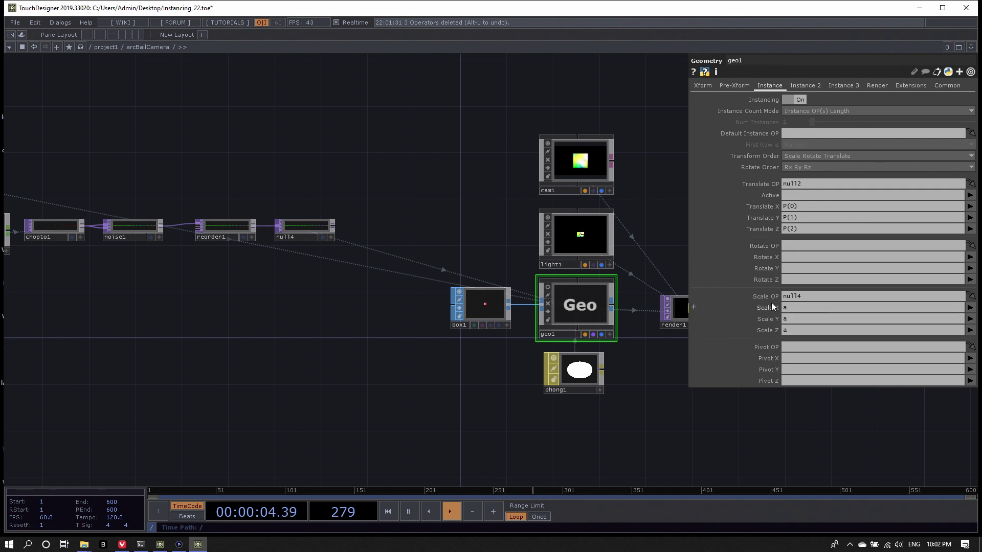
- Review geo1's additional instancing parameters for rotate-to vectors, texture coordinates, color and custom attributes
left_click(841, 86)
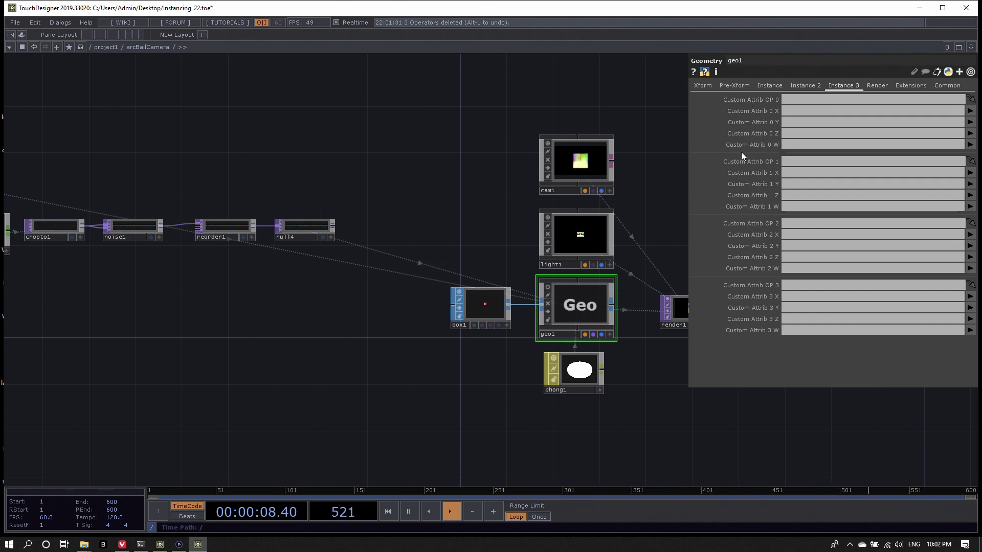
left_click(800, 85)
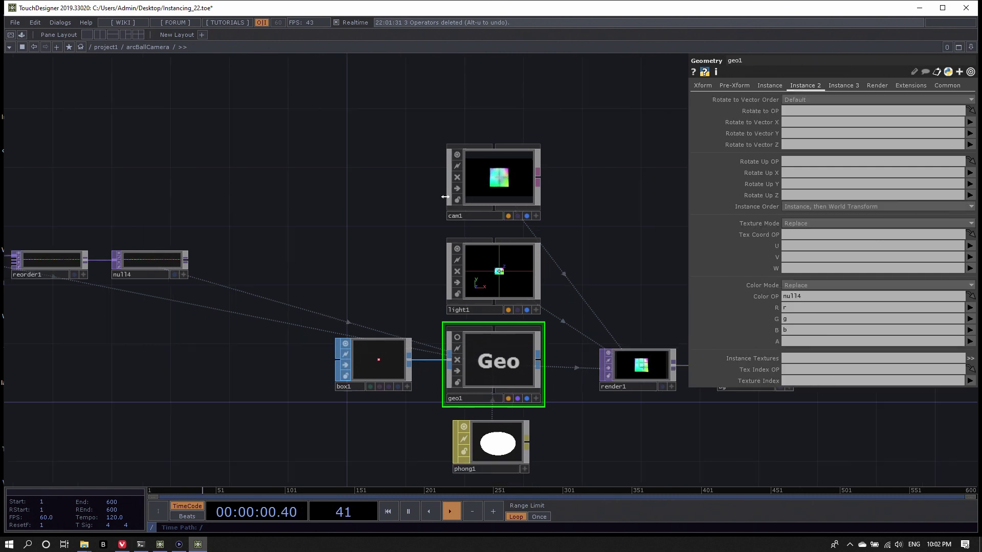
scroll(445, 197, "down", 3)
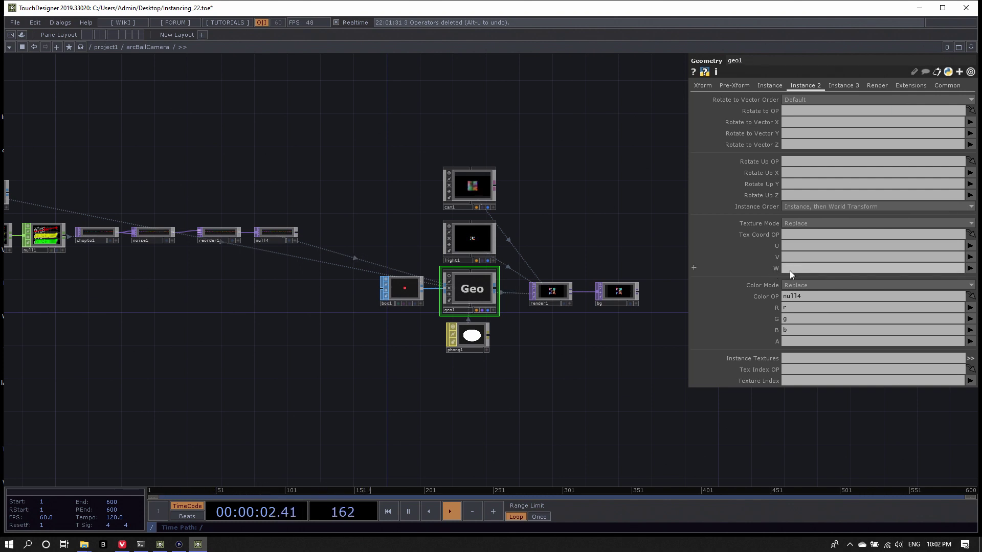
left_click(844, 87)
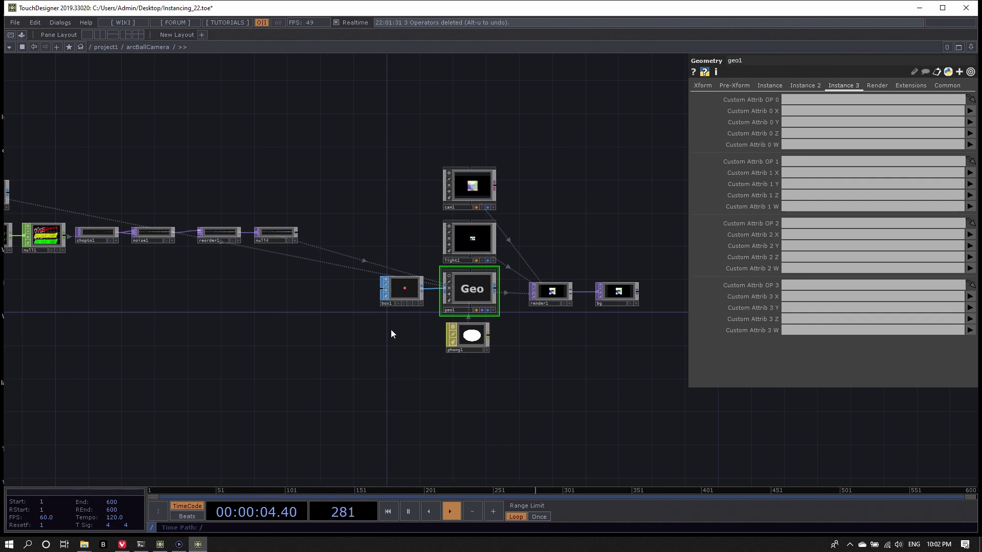
- Move the whole node chain from box2 through null4 closer to box1 and geo1
scroll(514, 326, "down", 4)
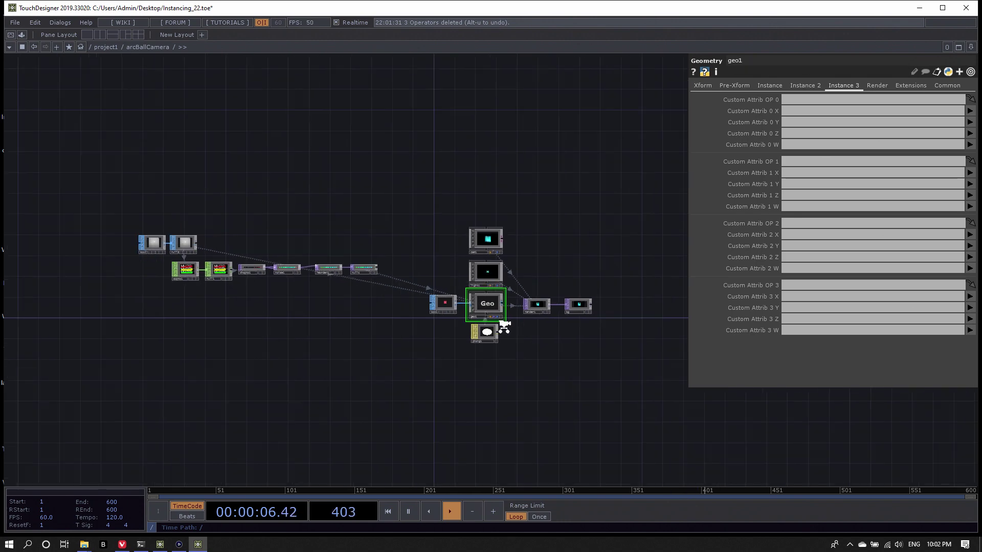
left_click_drag(191, 196, 409, 318)
scroll(429, 280, "up", 5)
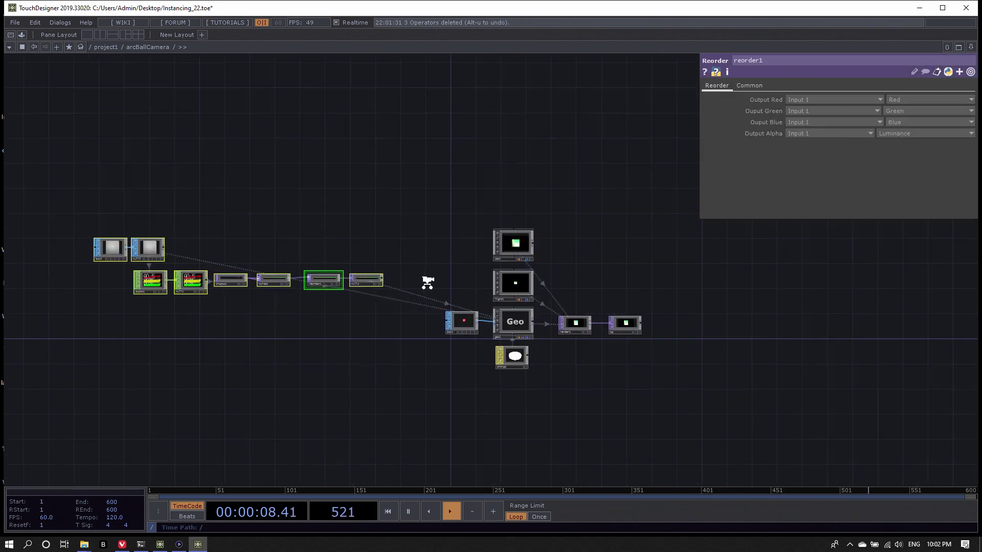
left_click_drag(318, 281, 480, 271)
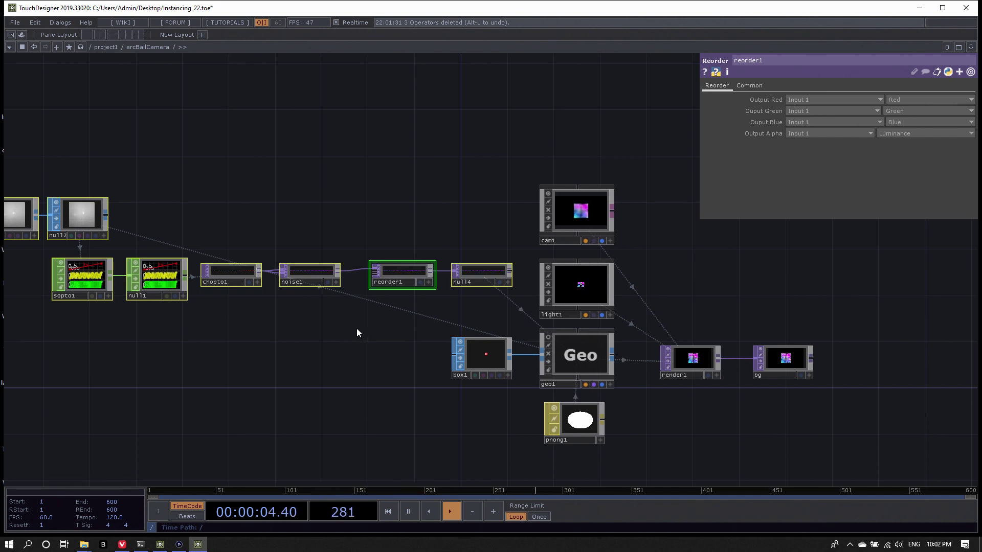
scroll(453, 308, "down", 2)
left_click_drag(367, 384, 376, 372)
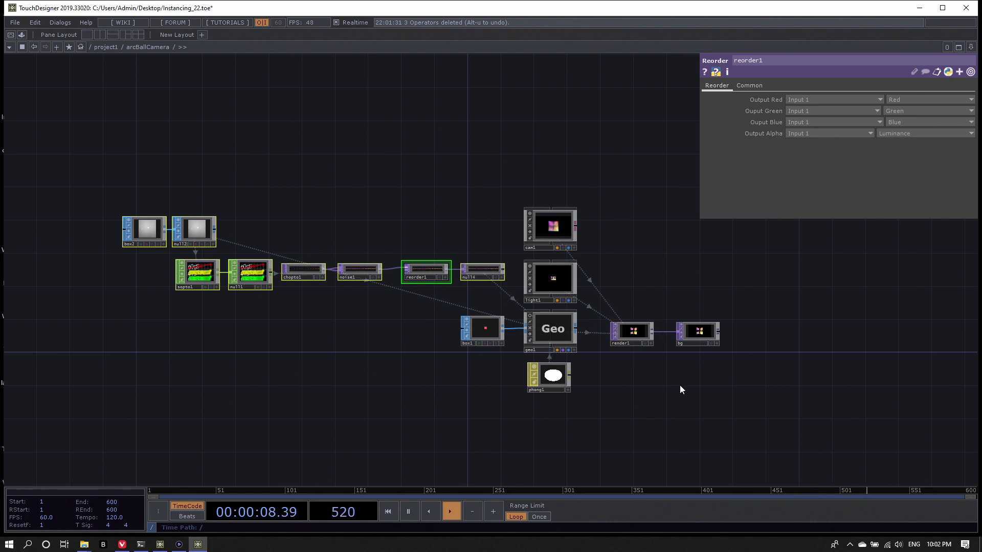
left_click_drag(686, 384, 690, 374)
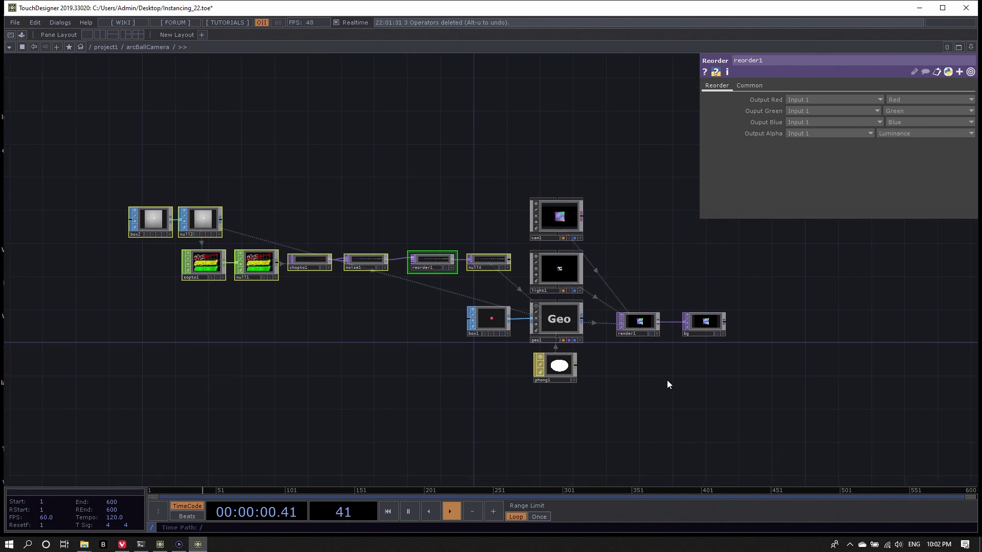